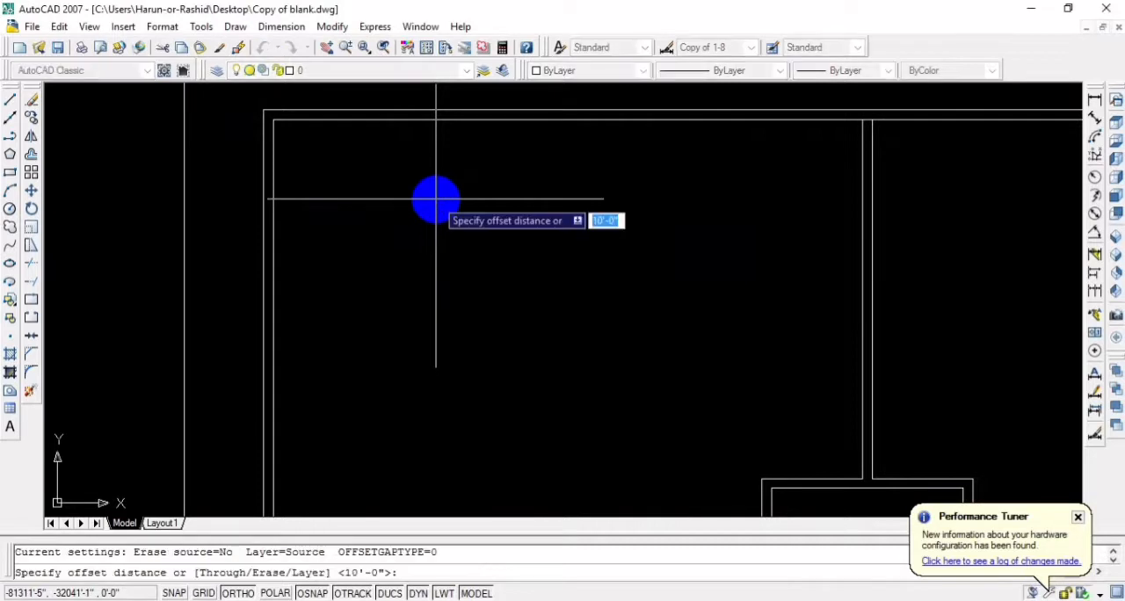
Offset the inner lines of the left and upper exterior walls 10' into the building
type("1")
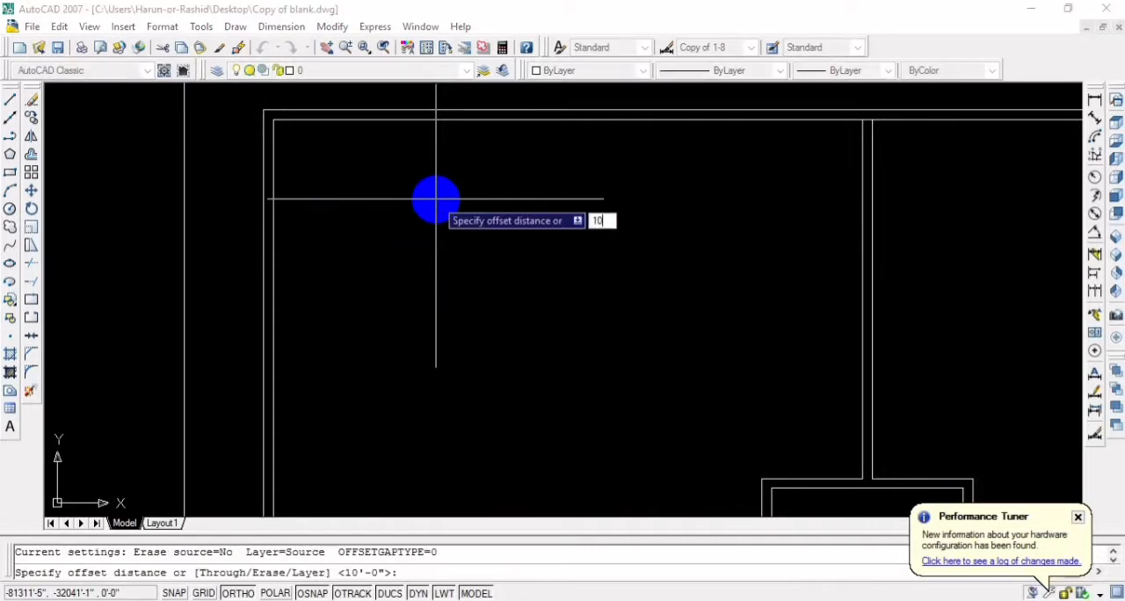
type("0")
key("Return")
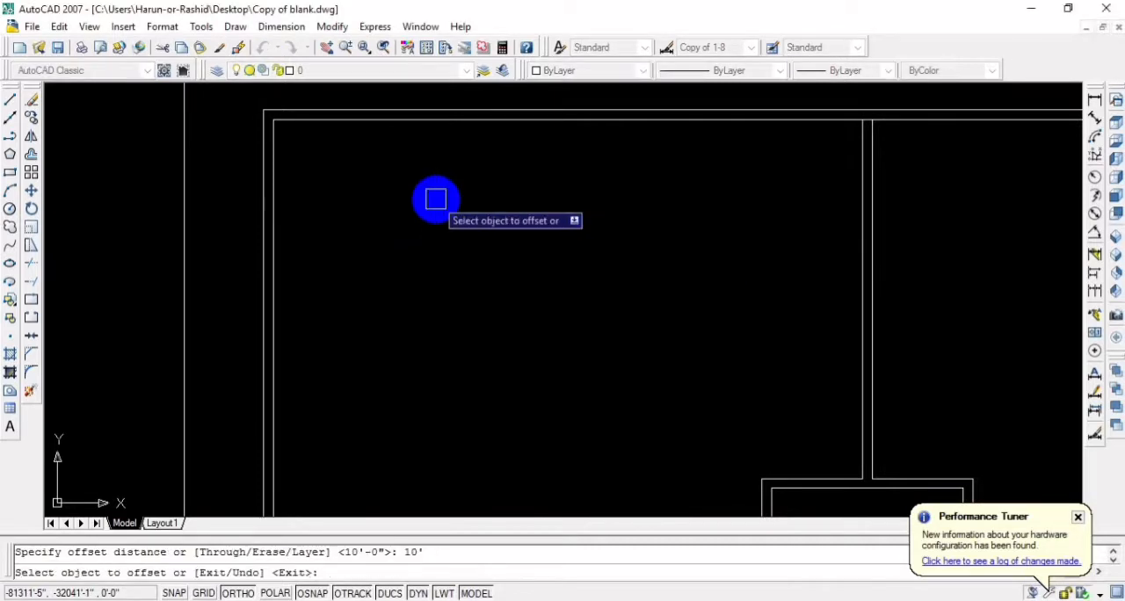
left_click(273, 249)
left_click(369, 219)
left_click(410, 120)
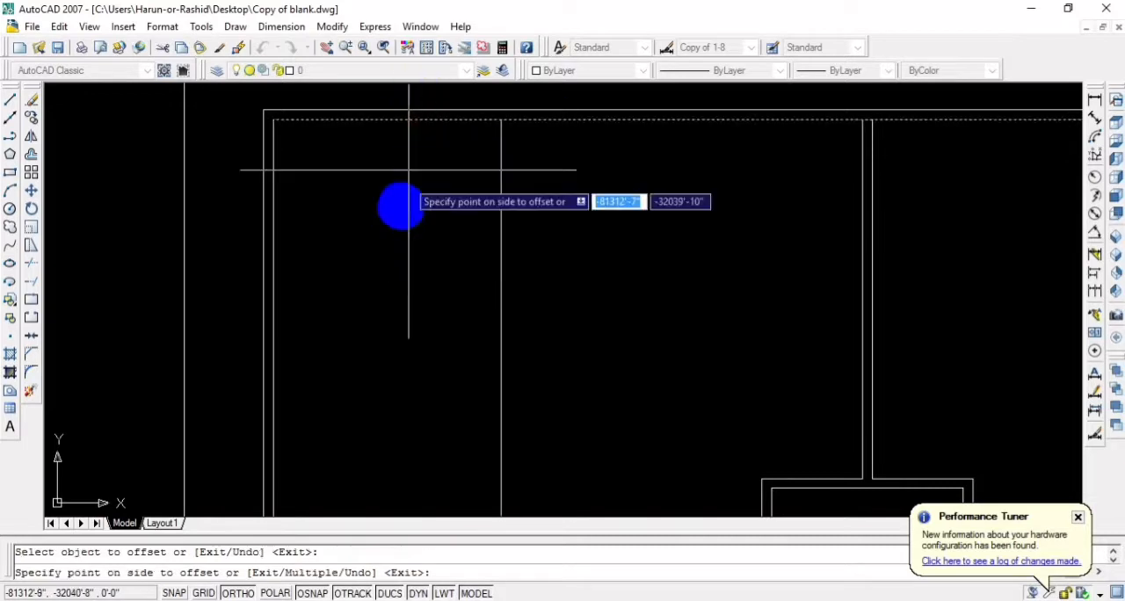
left_click(400, 202)
key("Return")
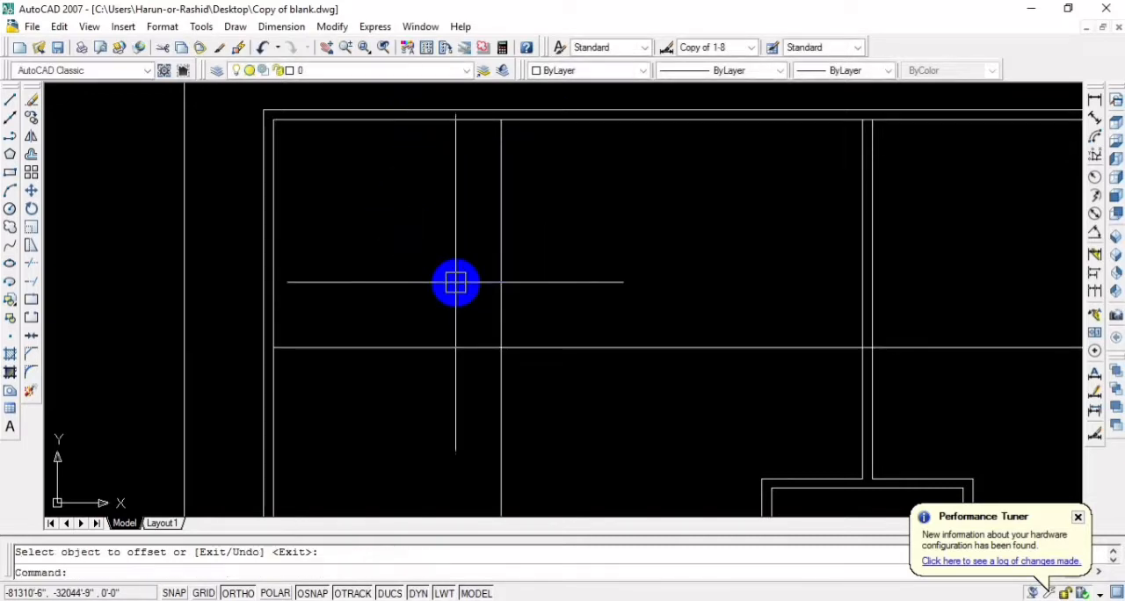
Offset the new vertical line 5" to the right and the new horizontal line 5" downward to form partition walls
key("Return")
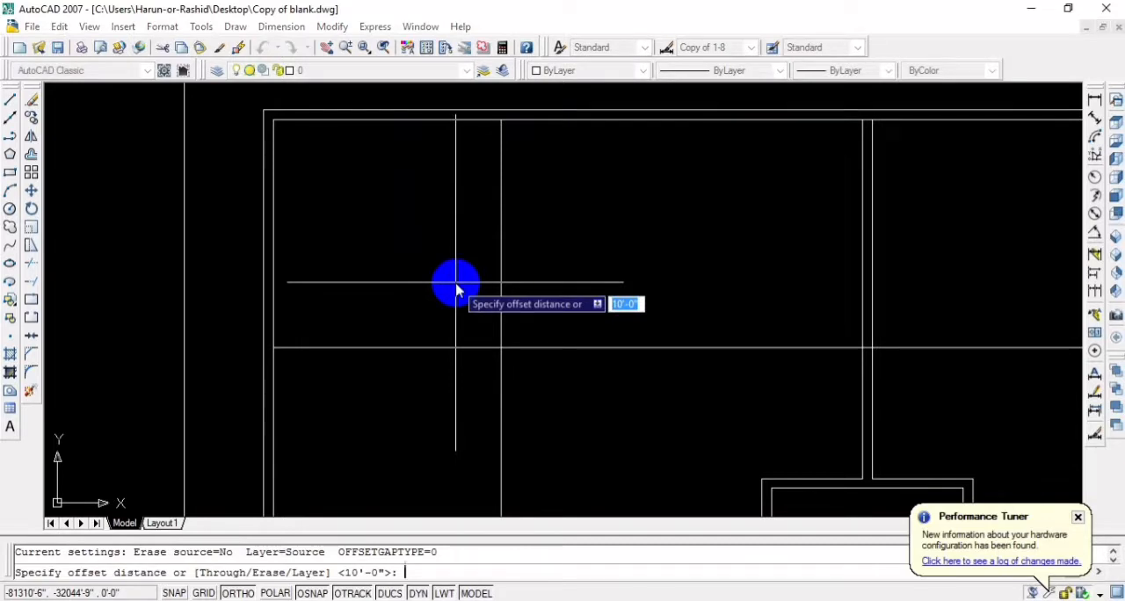
type("5")
key("Return")
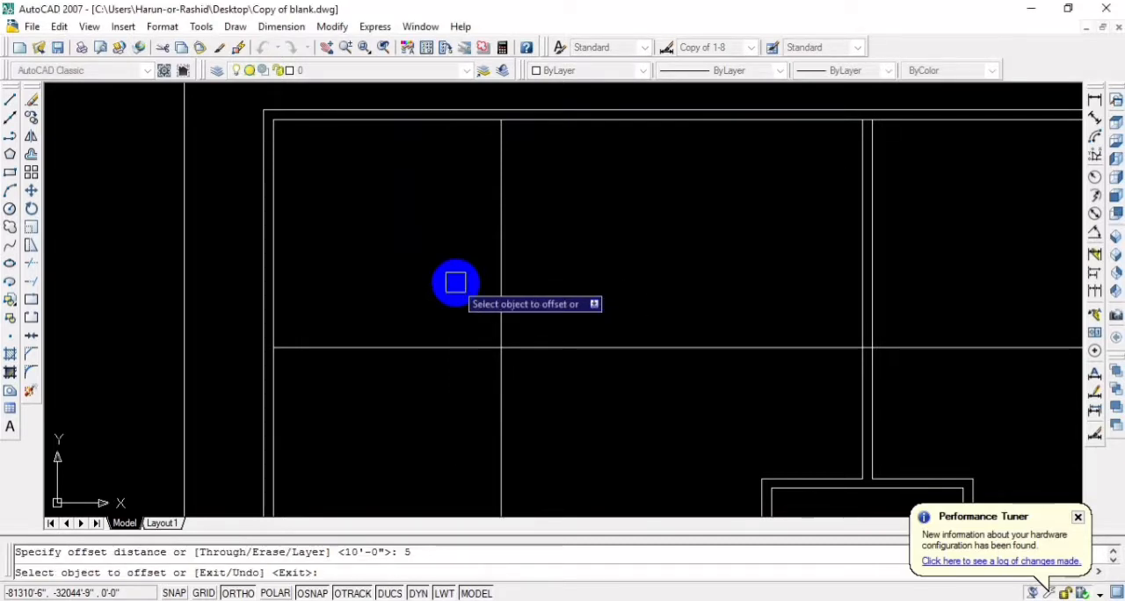
left_click(501, 283)
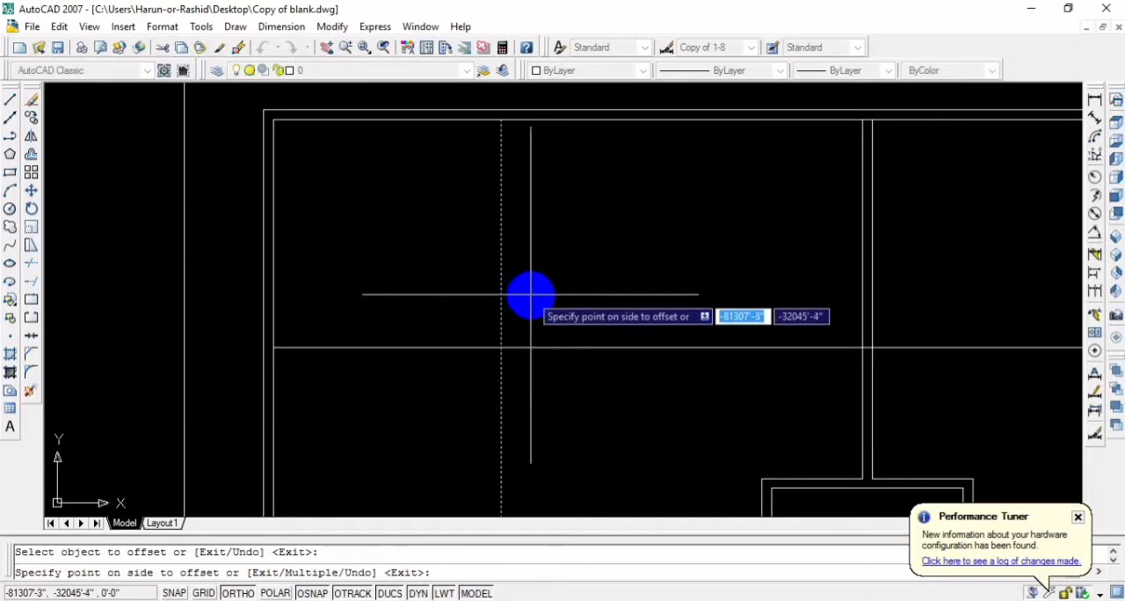
left_click(527, 294)
left_click(423, 347)
left_click(422, 384)
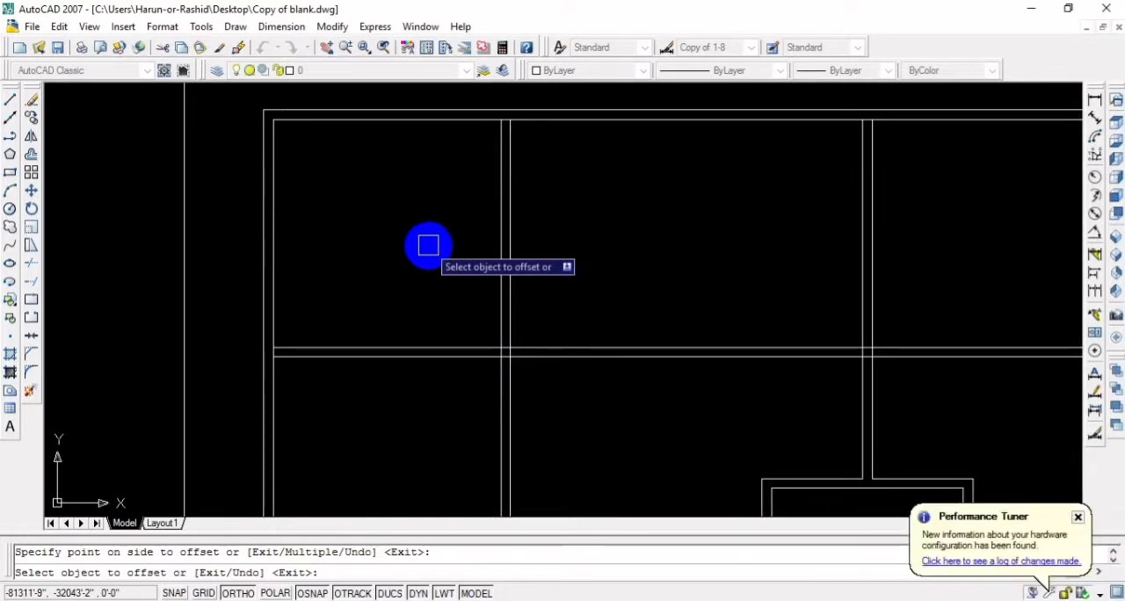
scroll(428, 246, "down", 5)
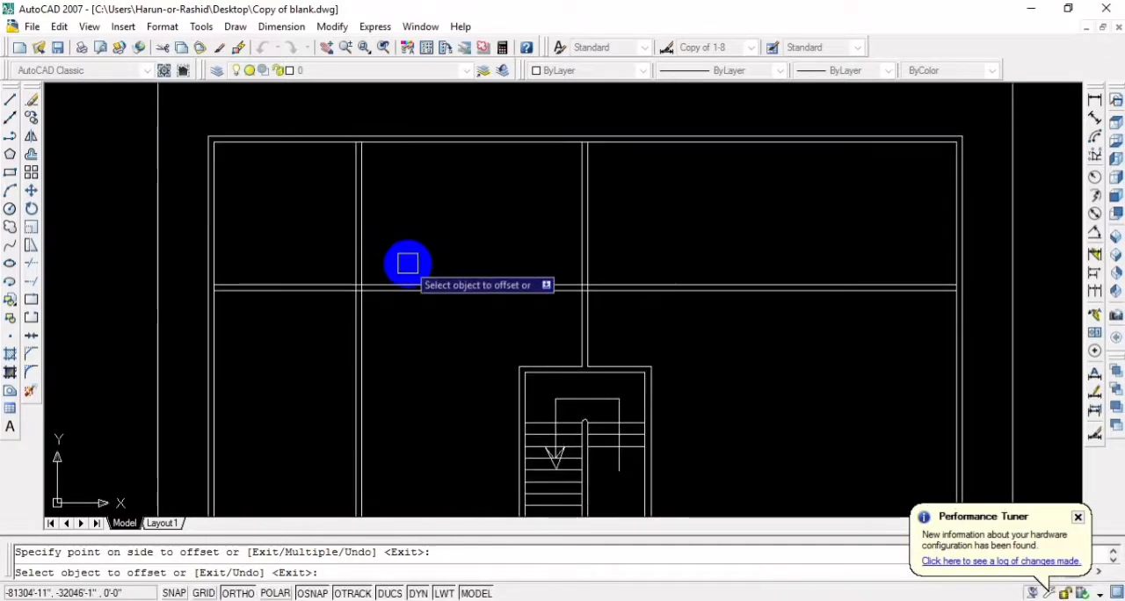
key("Escape")
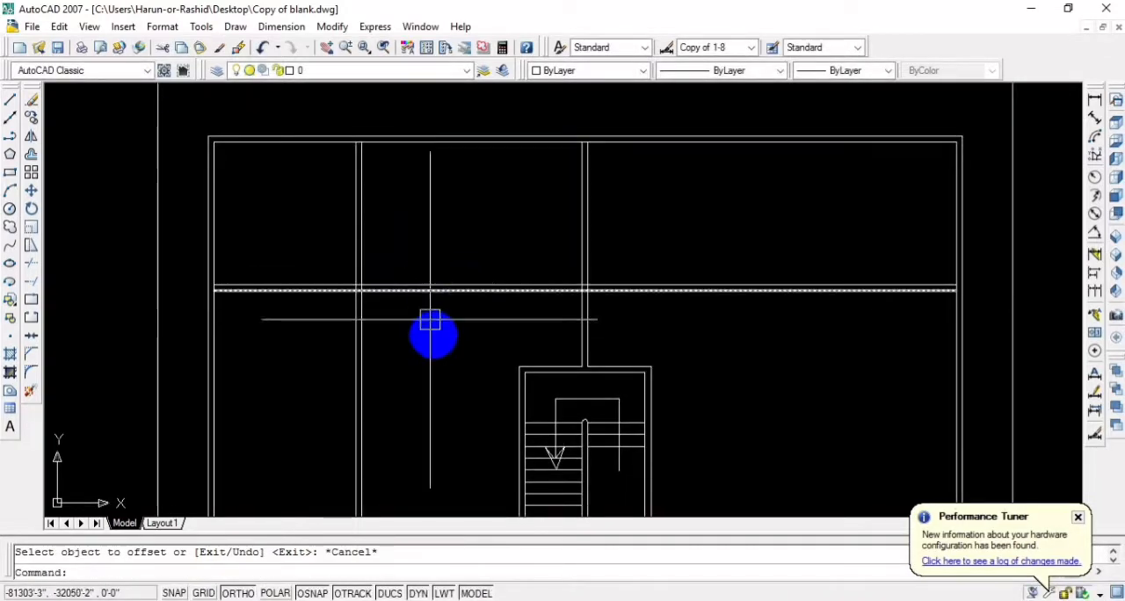
Offset the inner line of the lower exterior wall 10' upward into the building
mouse_move(431, 332)
middle_mouse_down()
mouse_move(489, 336)
mouse_move(464, 281)
mouse_move(466, 326)
middle_mouse_up()
middle_click_drag(400, 359, 421, 260)
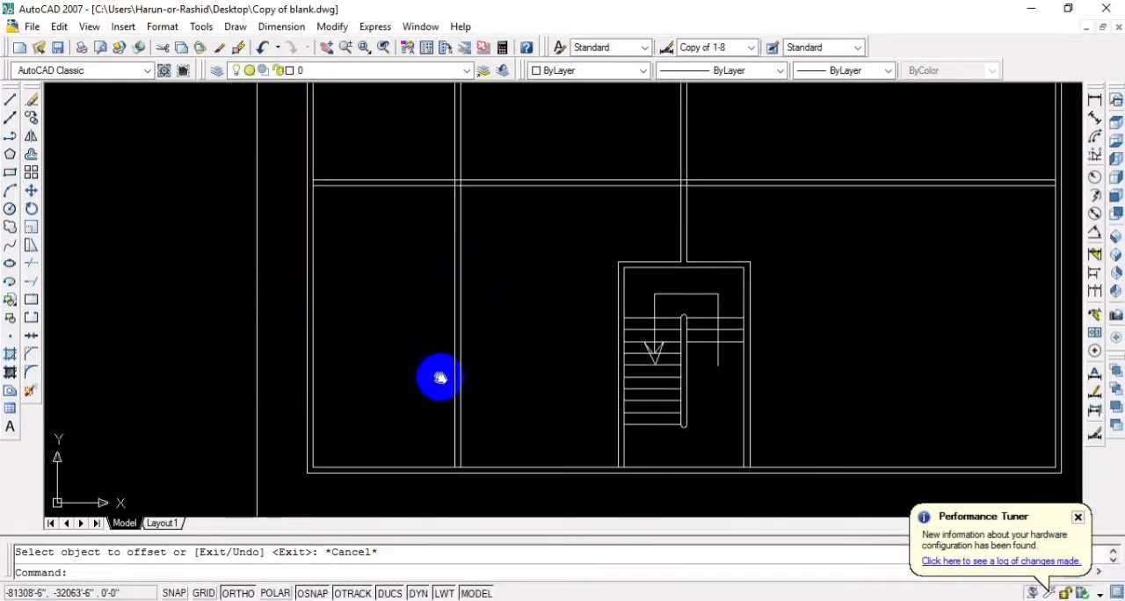
middle_click_drag(440, 377, 434, 334)
type("o")
key("Return")
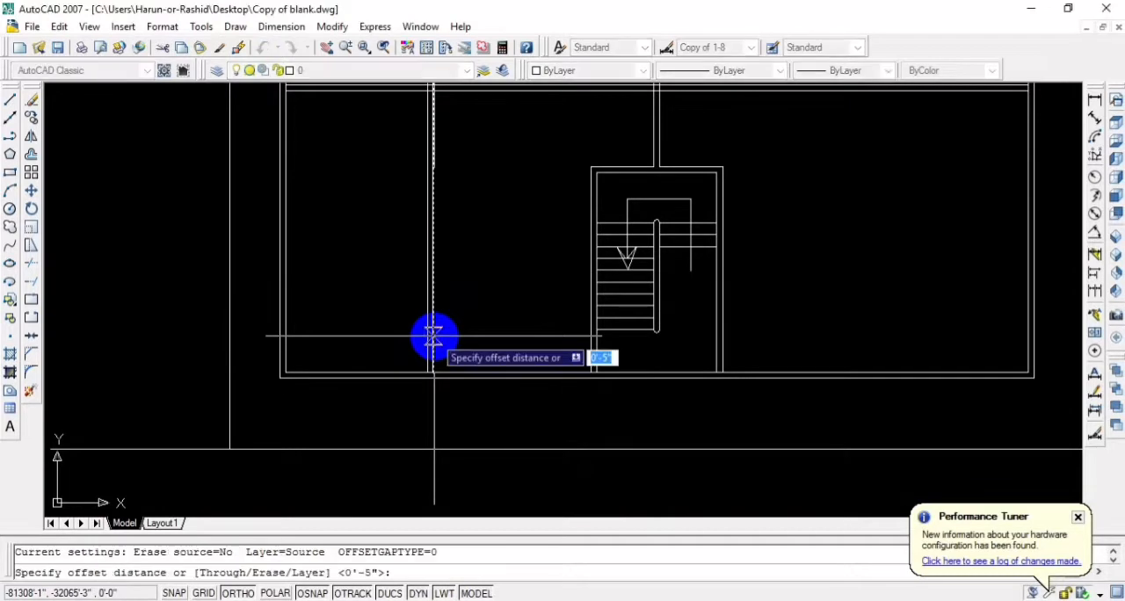
key("Return")
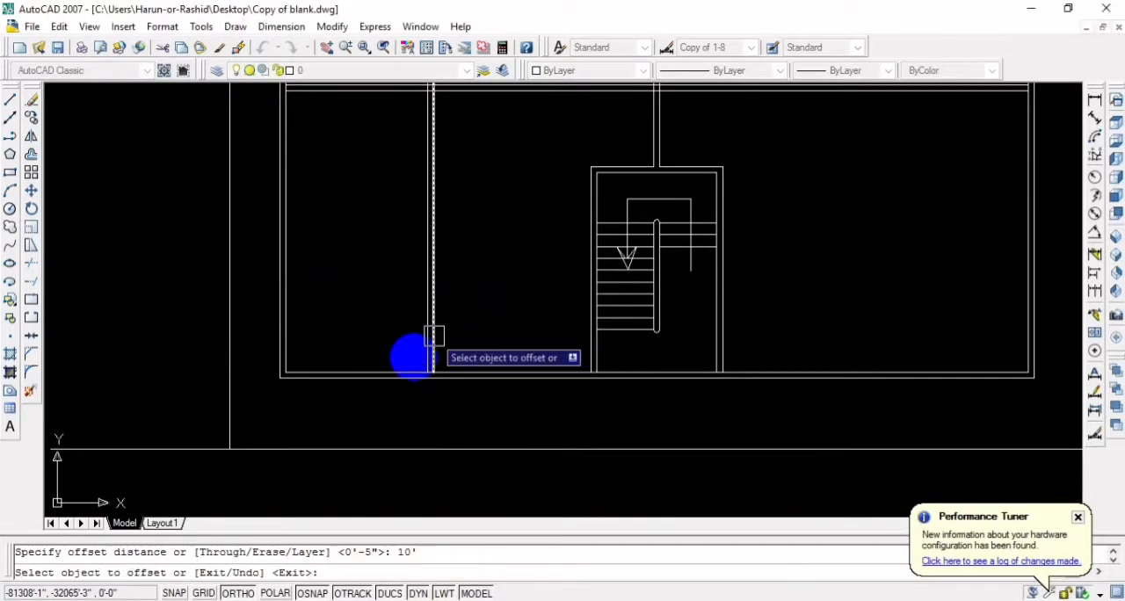
left_click(389, 372)
left_click(390, 326)
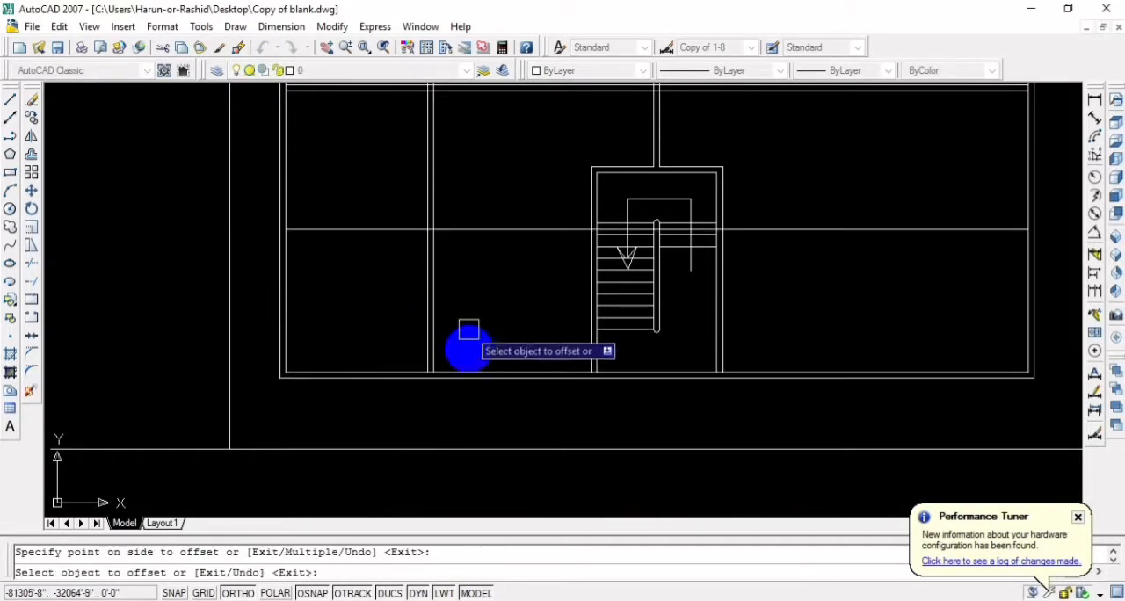
key("Return")
Offset the new lower horizontal line 5" upward to give the partition its wall thickness
key("Return")
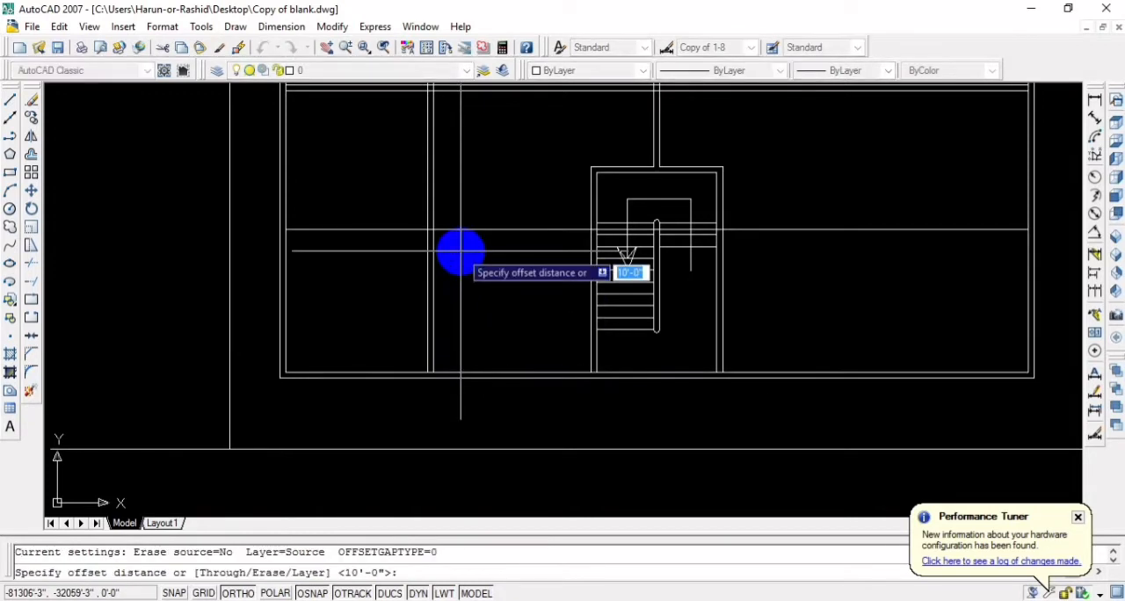
type("5")
key("Return")
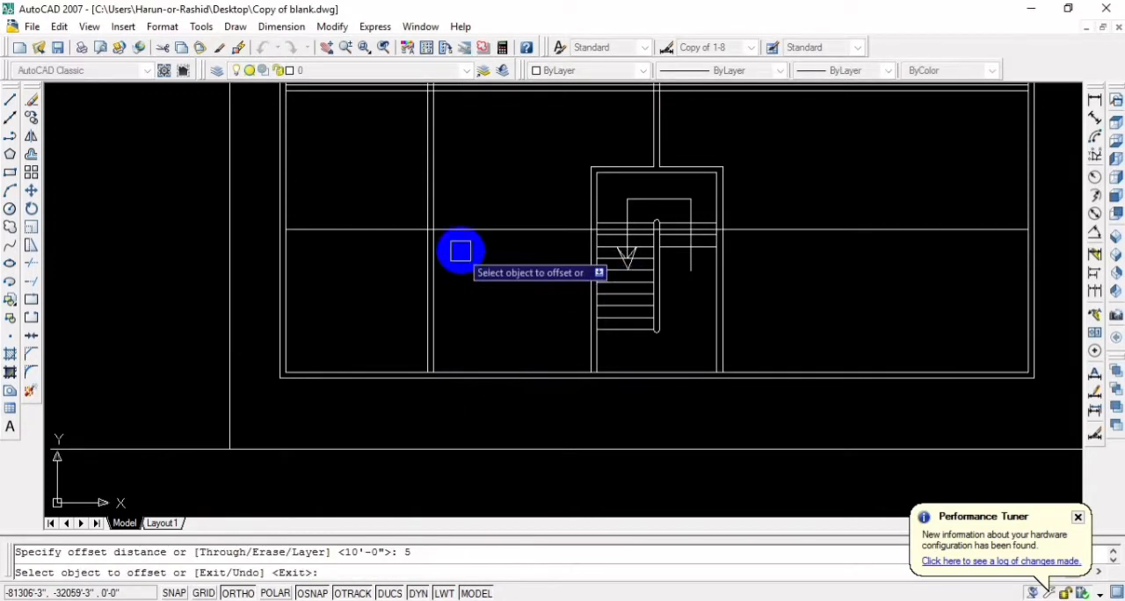
left_click(466, 229)
left_click(470, 212)
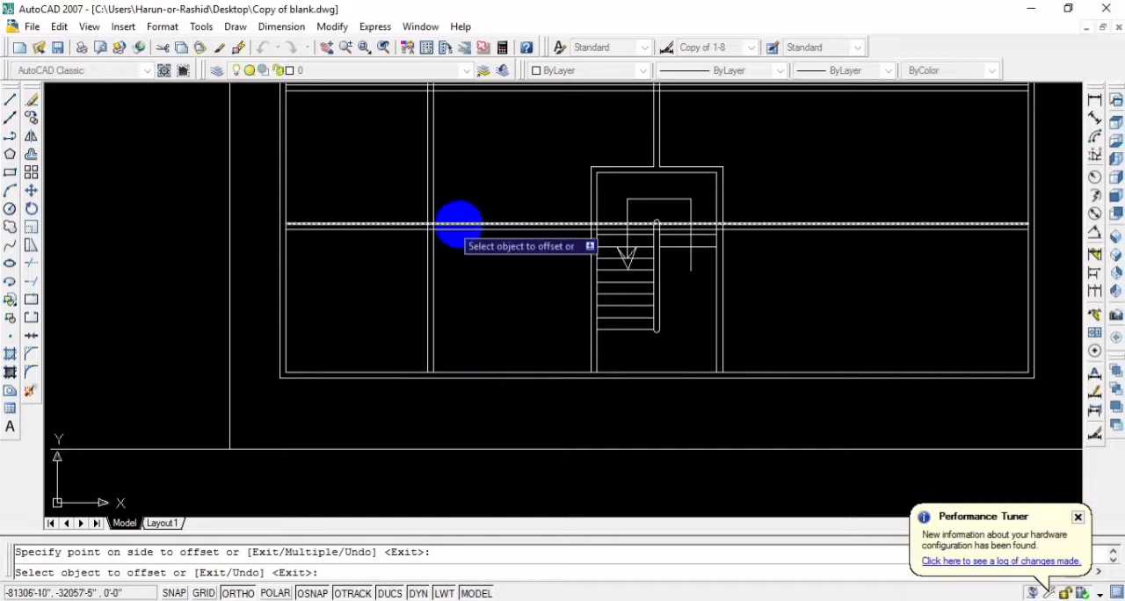
scroll(458, 225, "down", 4)
scroll(477, 208, "up", 1)
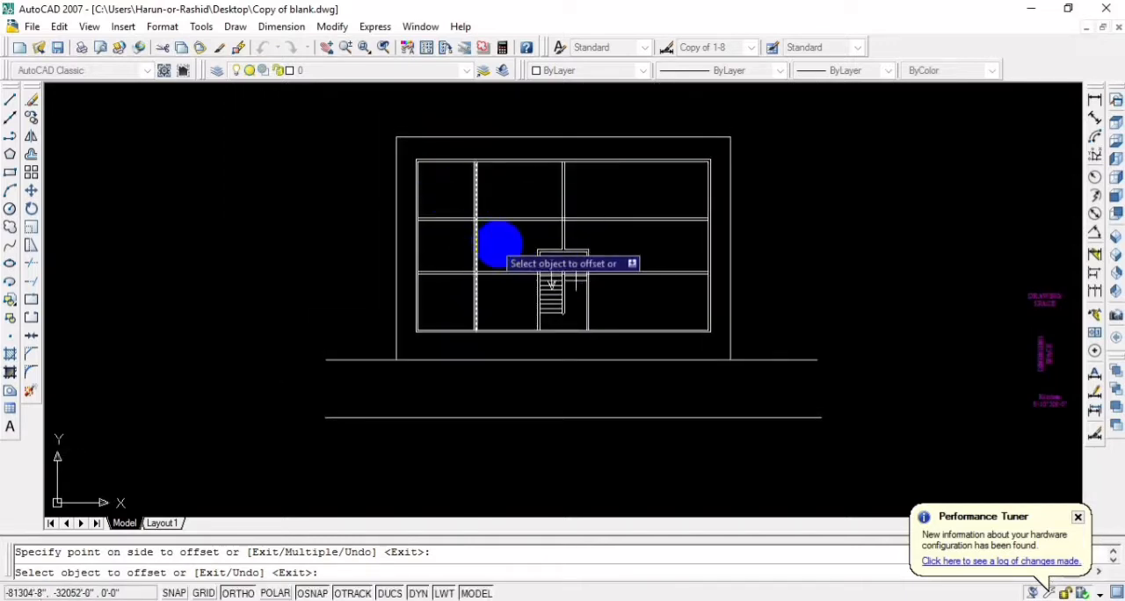
middle_click_drag(497, 243, 444, 243)
scroll(439, 292, "up", 3)
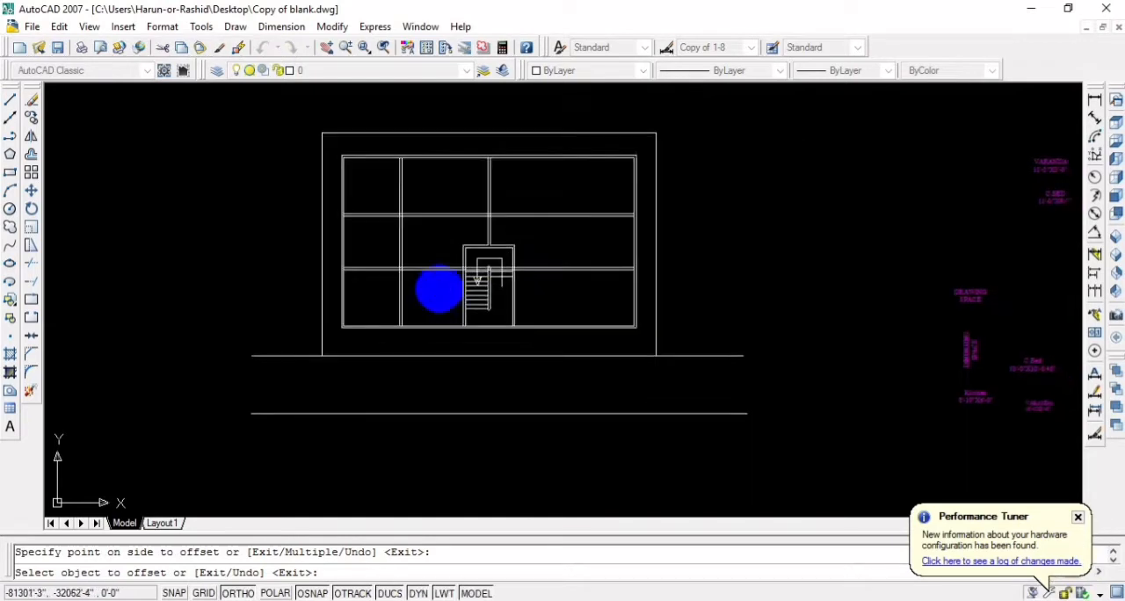
scroll(466, 326, "down", 1)
scroll(477, 328, "up", 1)
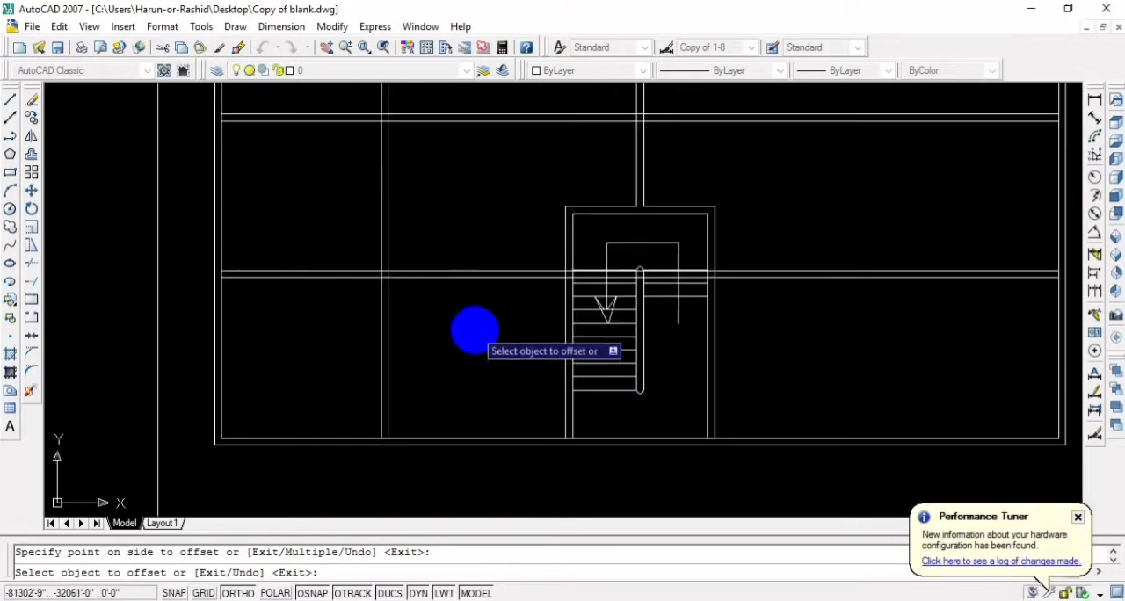
scroll(477, 328, "down", 1)
middle_click_drag(469, 259, 500, 263)
key("Escape")
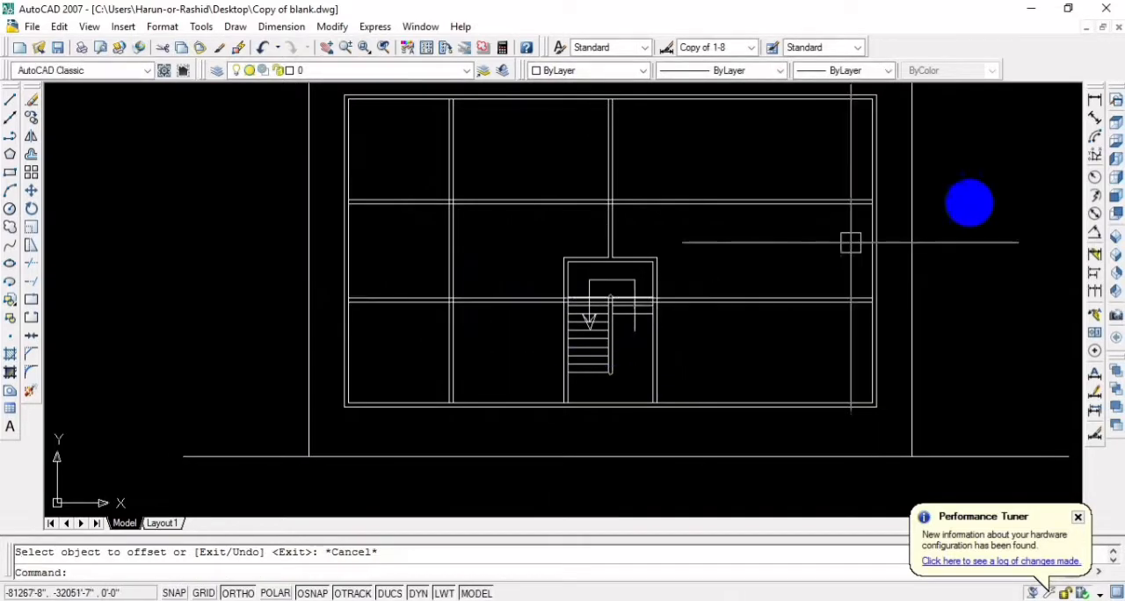
Add a linear dimension between the staircase's left outer wall line and the facing side of the vertical partition
left_click(1095, 97)
scroll(553, 371, "up", 5)
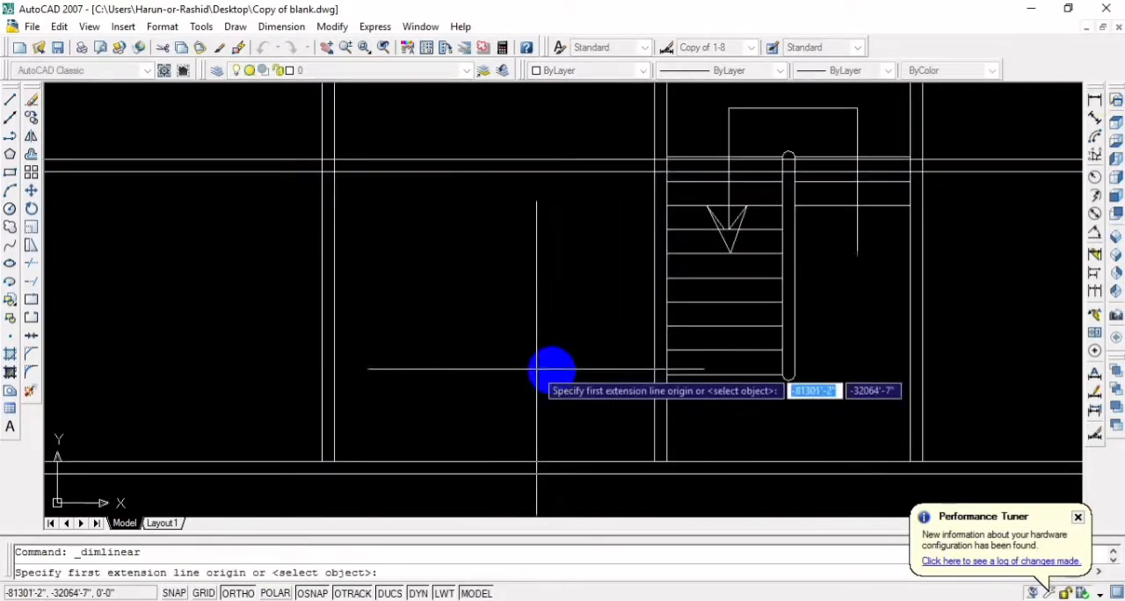
left_click(652, 358)
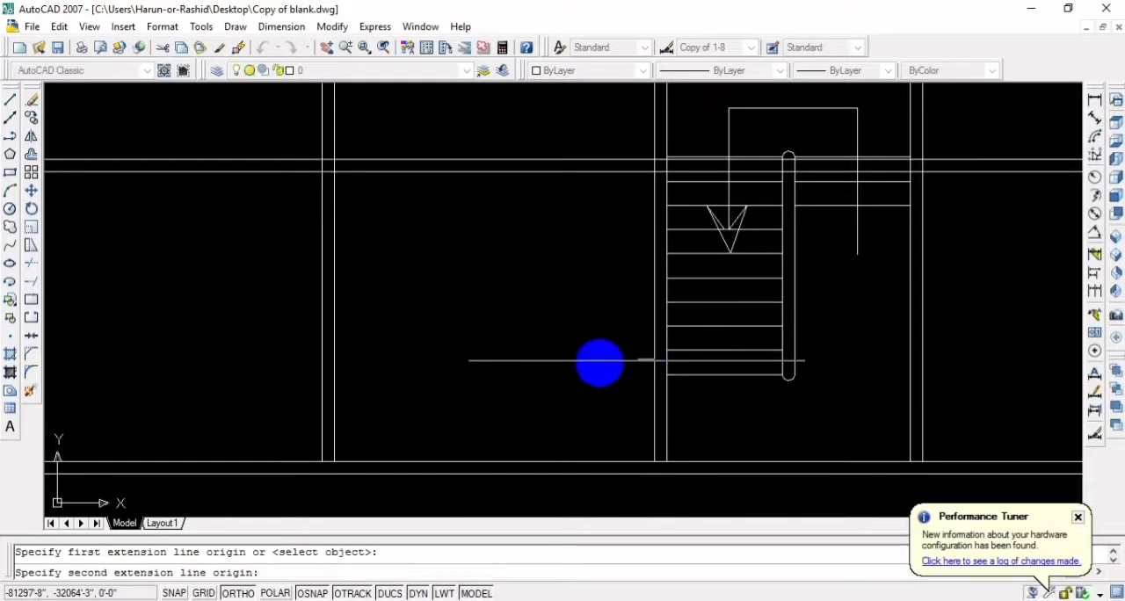
left_click(334, 356)
left_click(362, 307)
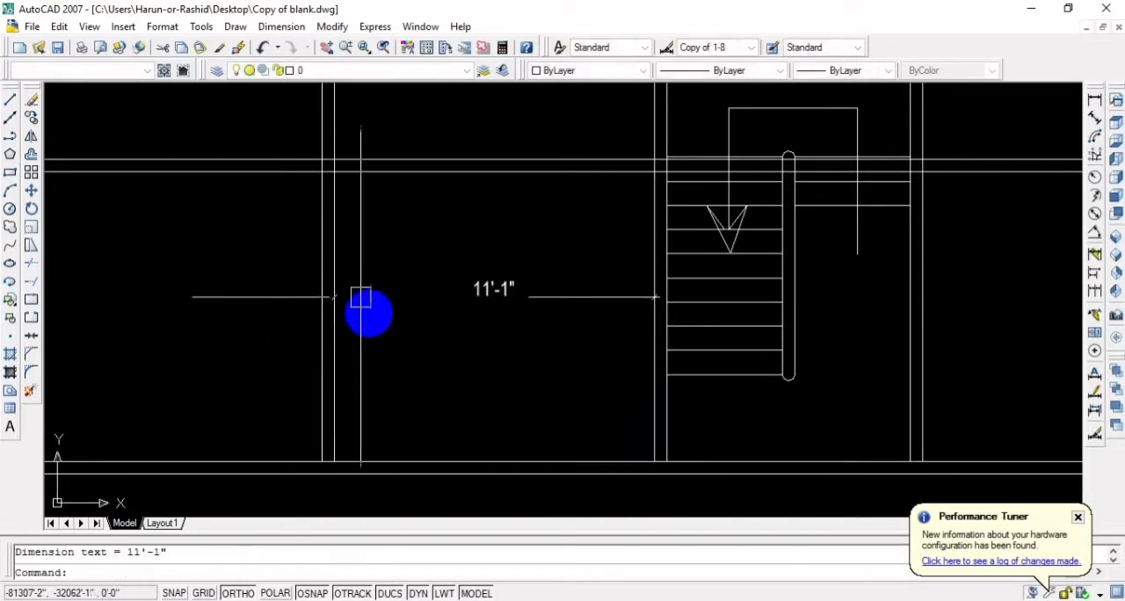
Move both lines of the left vertical partition 1' to the right toward the staircase and save the drawing
scroll(457, 347, "down", 4)
scroll(514, 352, "down", 3)
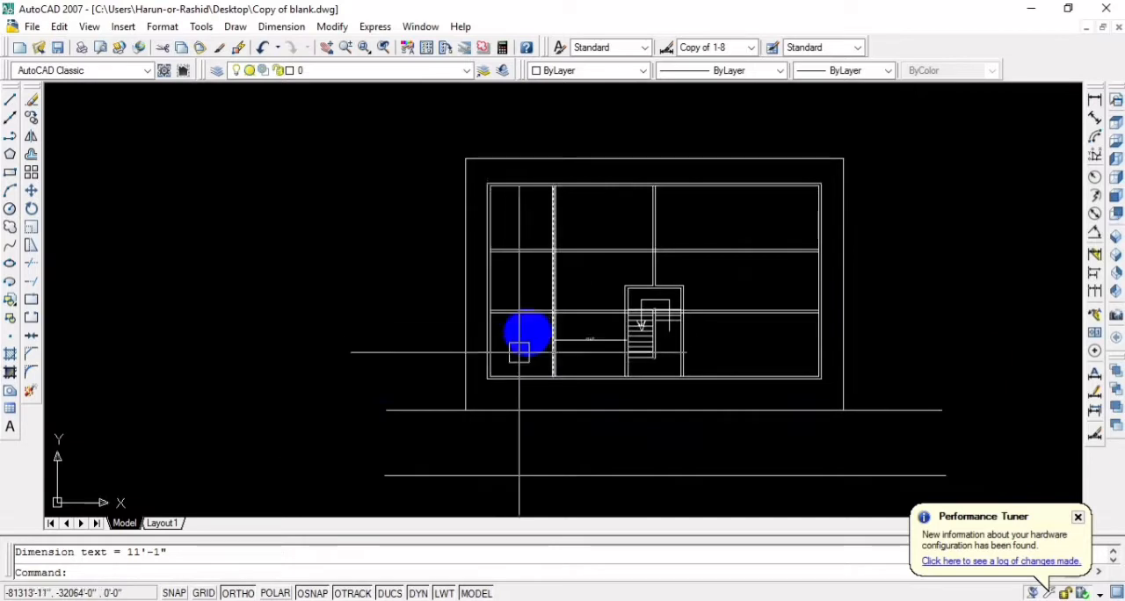
scroll(515, 346, "up", 2)
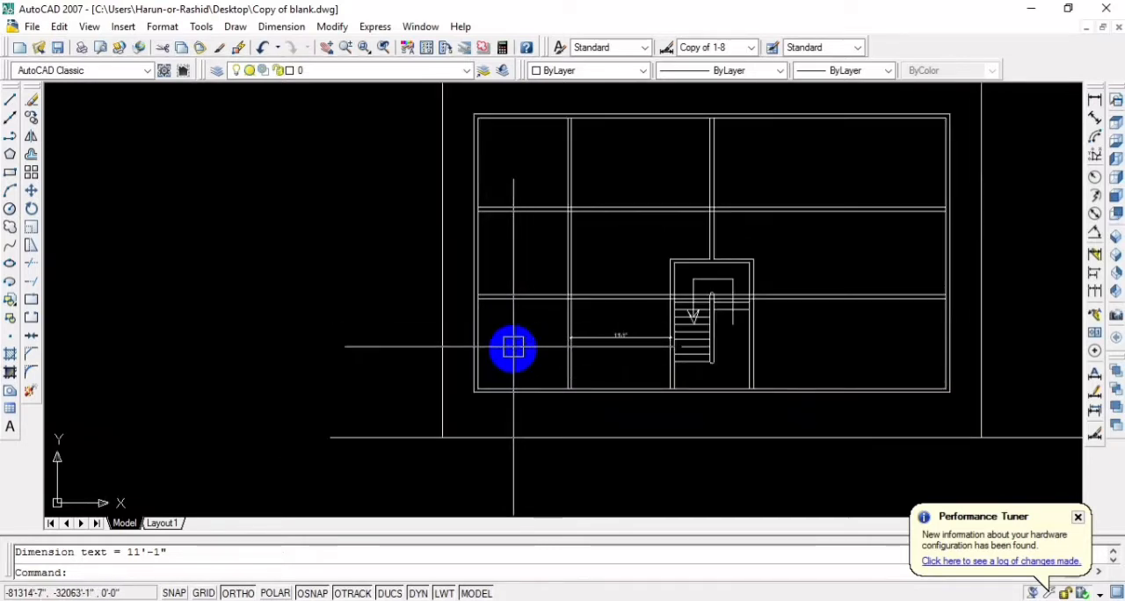
scroll(512, 348, "up", 2)
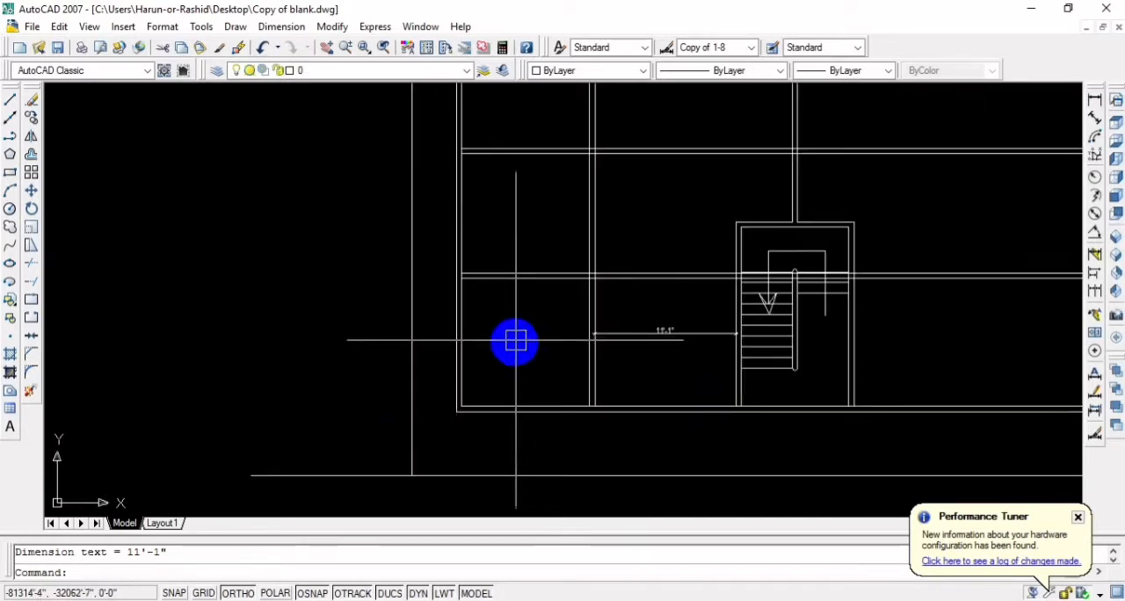
scroll(535, 334, "down", 2)
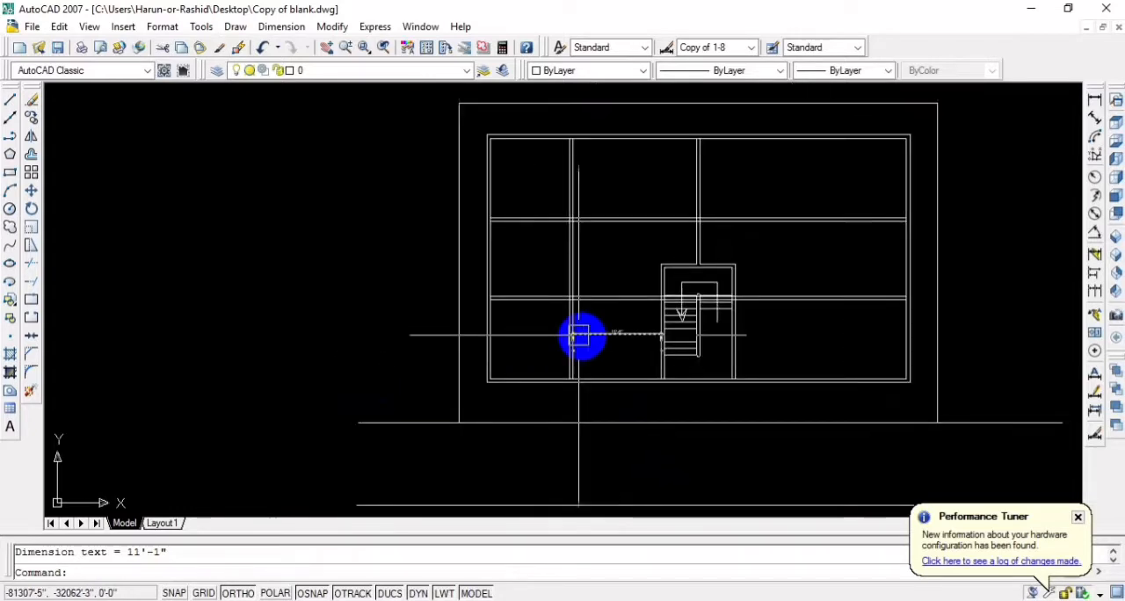
scroll(607, 336, "up", 3)
left_click_drag(563, 378, 511, 372)
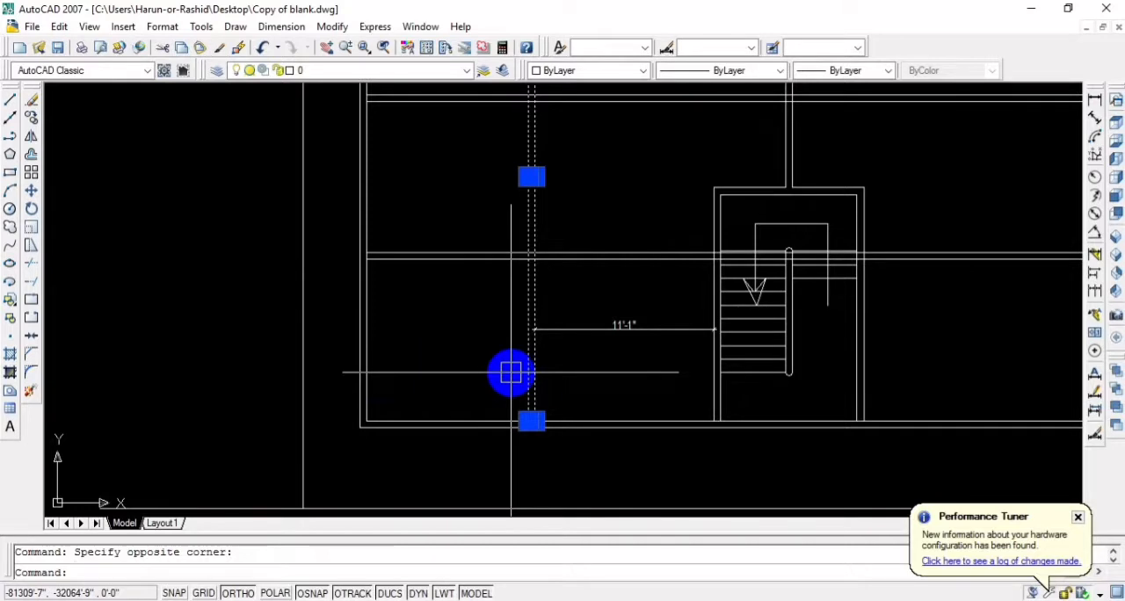
type("m")
key("Return")
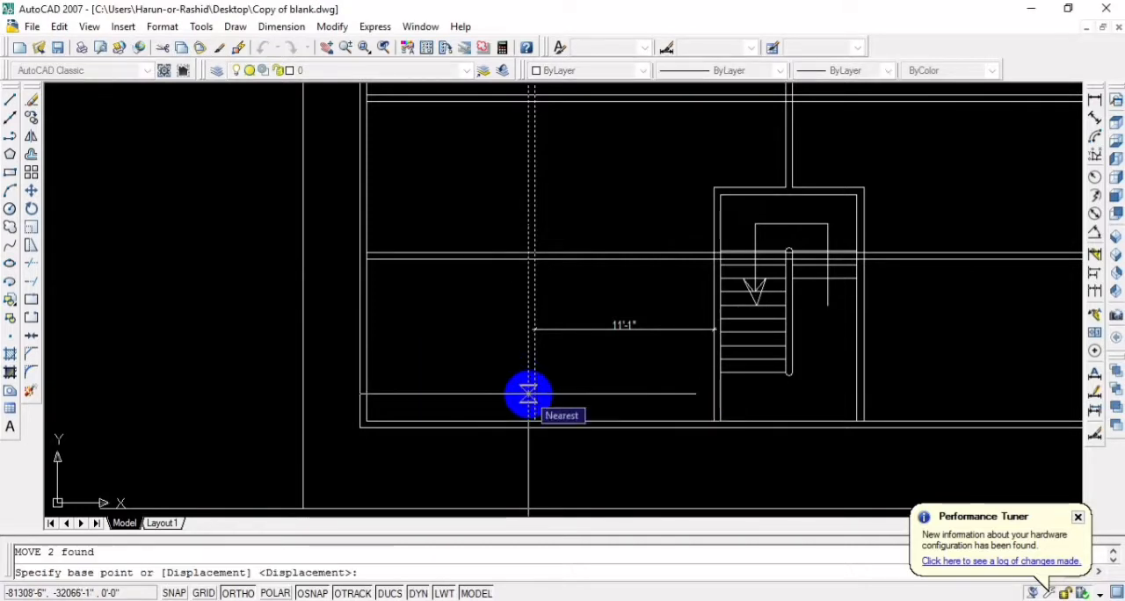
left_click(528, 394)
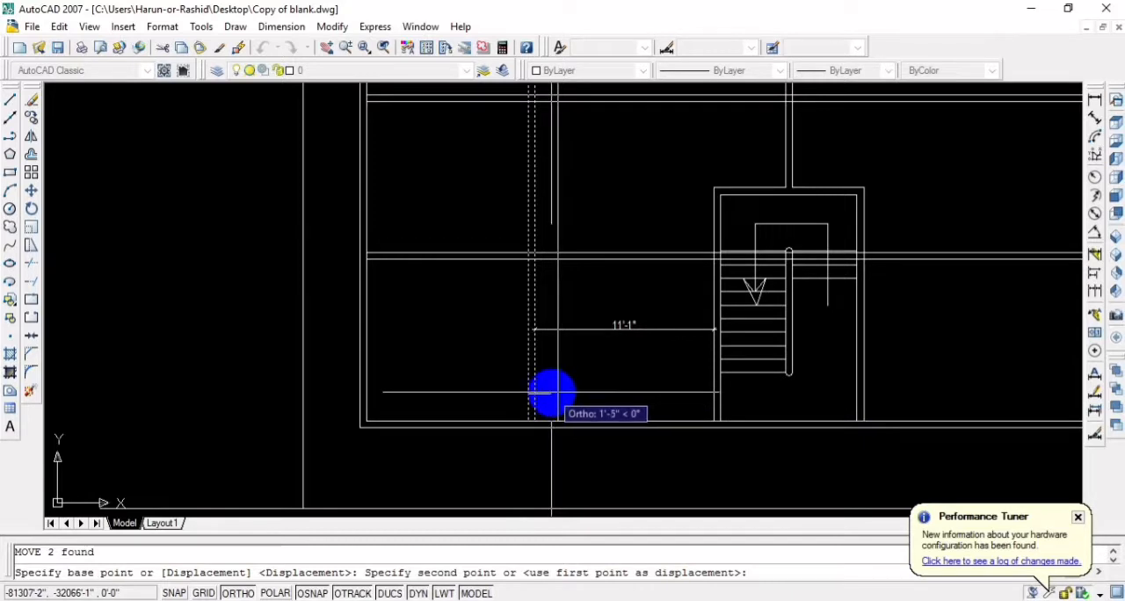
type("1")
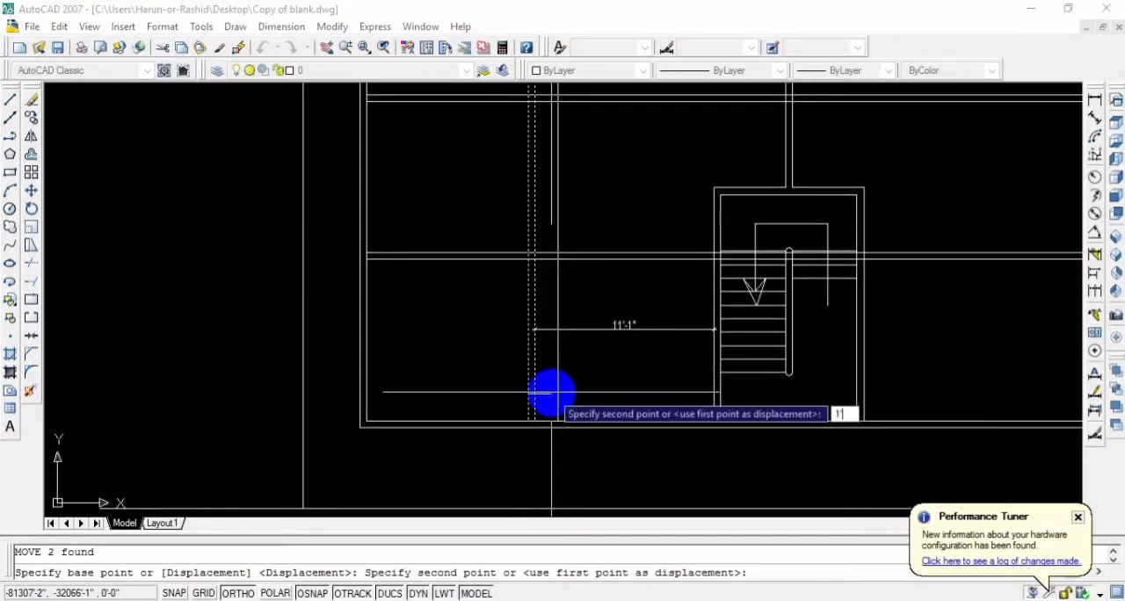
type("'")
key("Return")
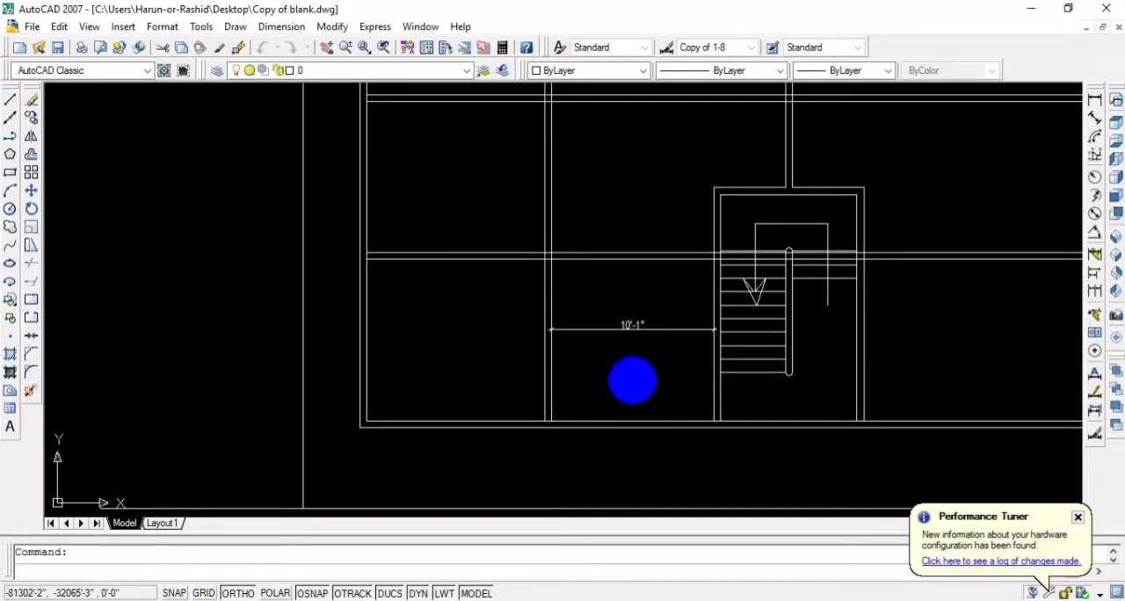
key("ctrl+s")
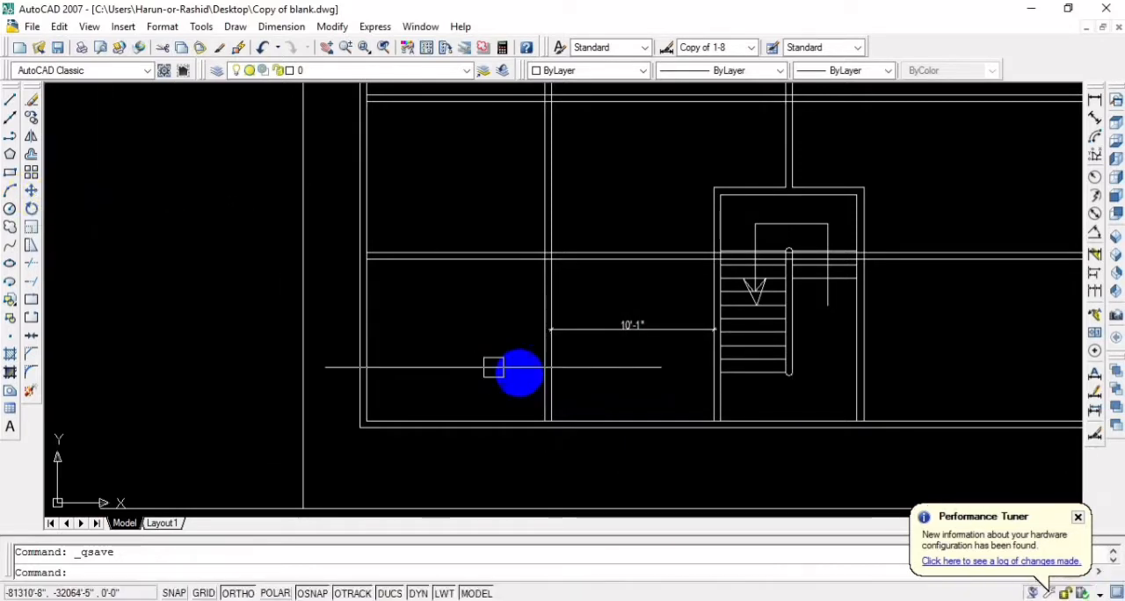
Try to move the right line of the left vertical partition onto the staircase's outer wall line, and undo the move
type("m")
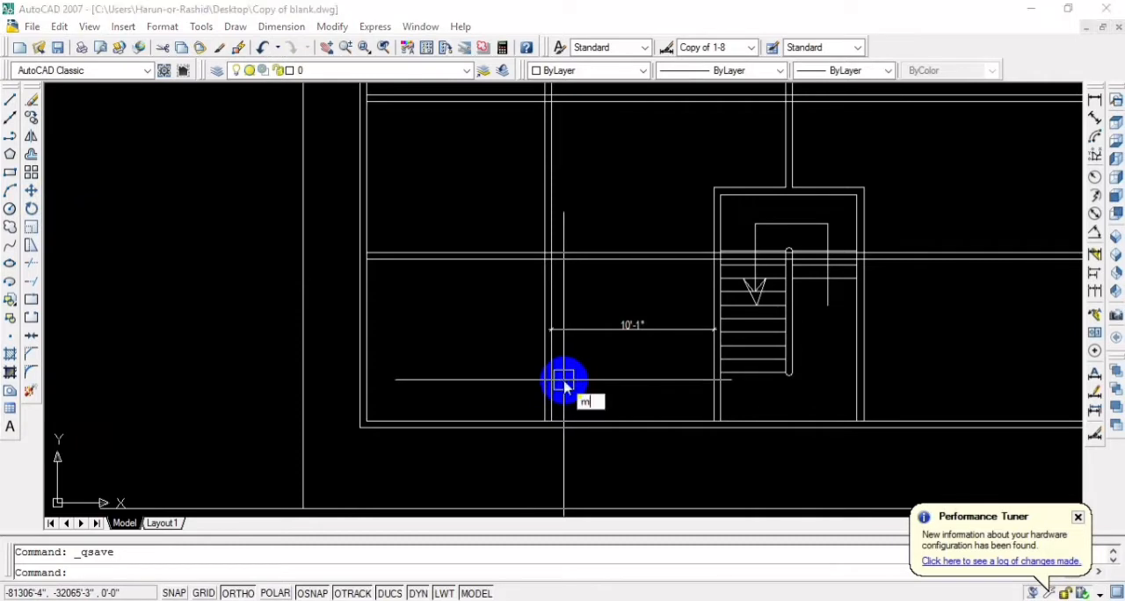
key("Return")
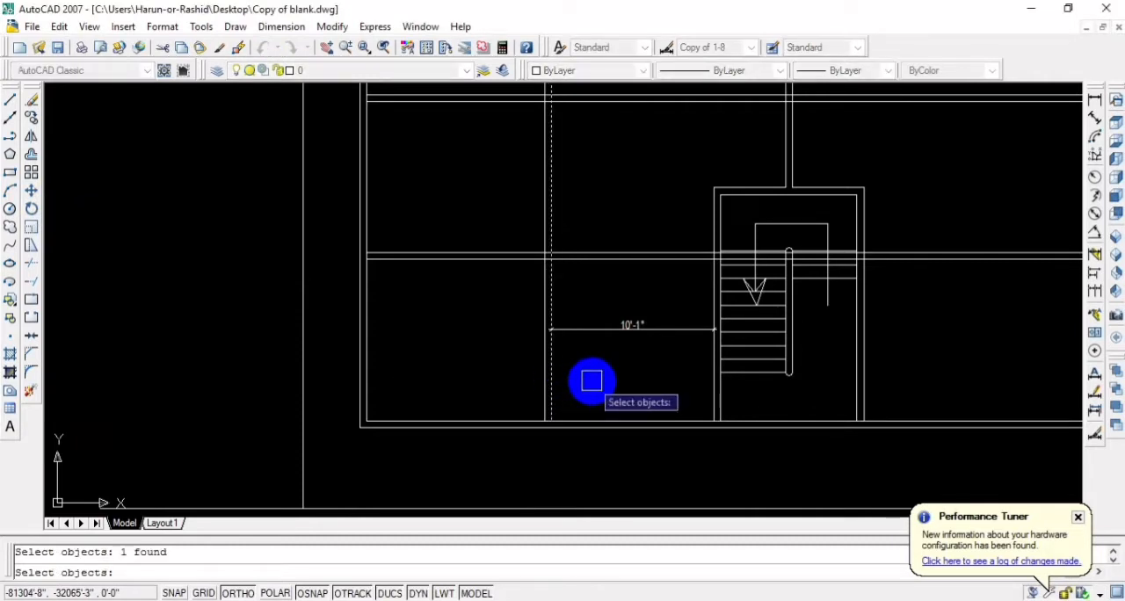
key("Return")
left_click(548, 400)
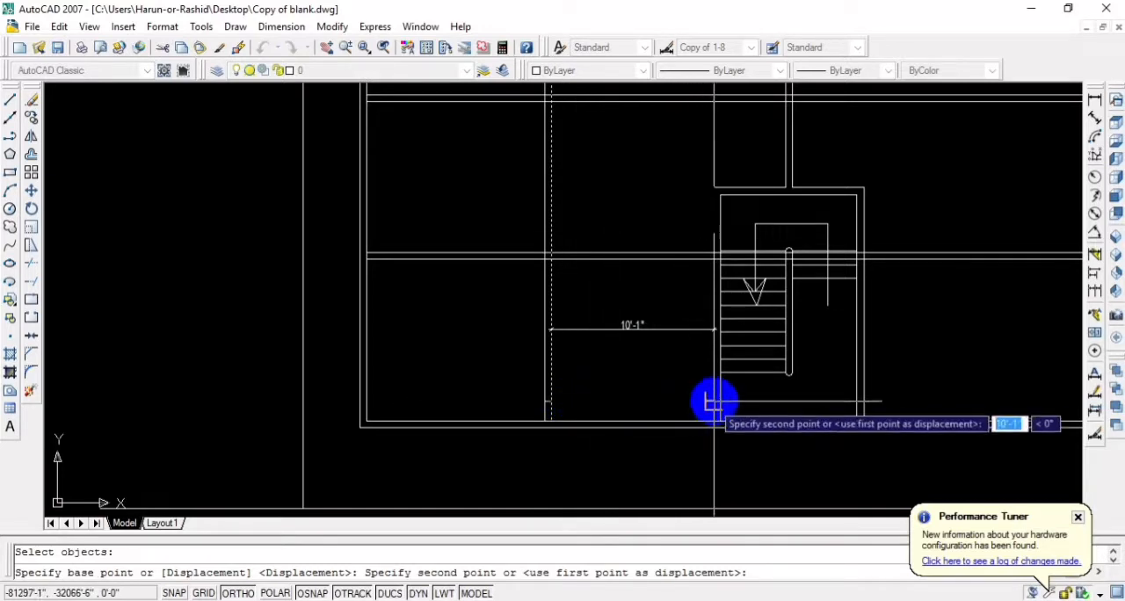
left_click(713, 401)
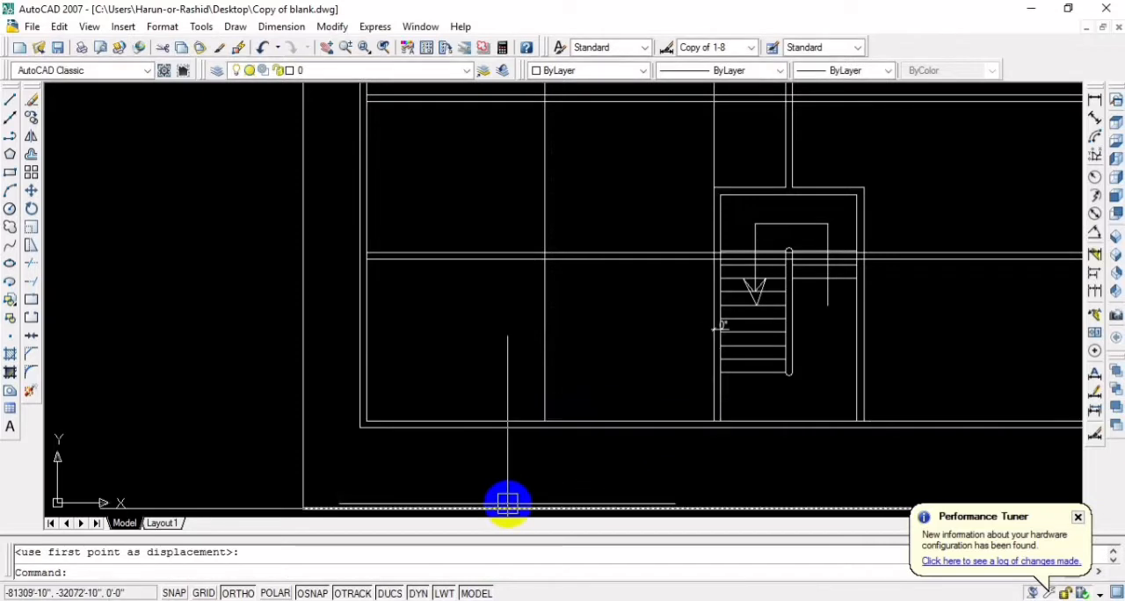
key("ctrl+z")
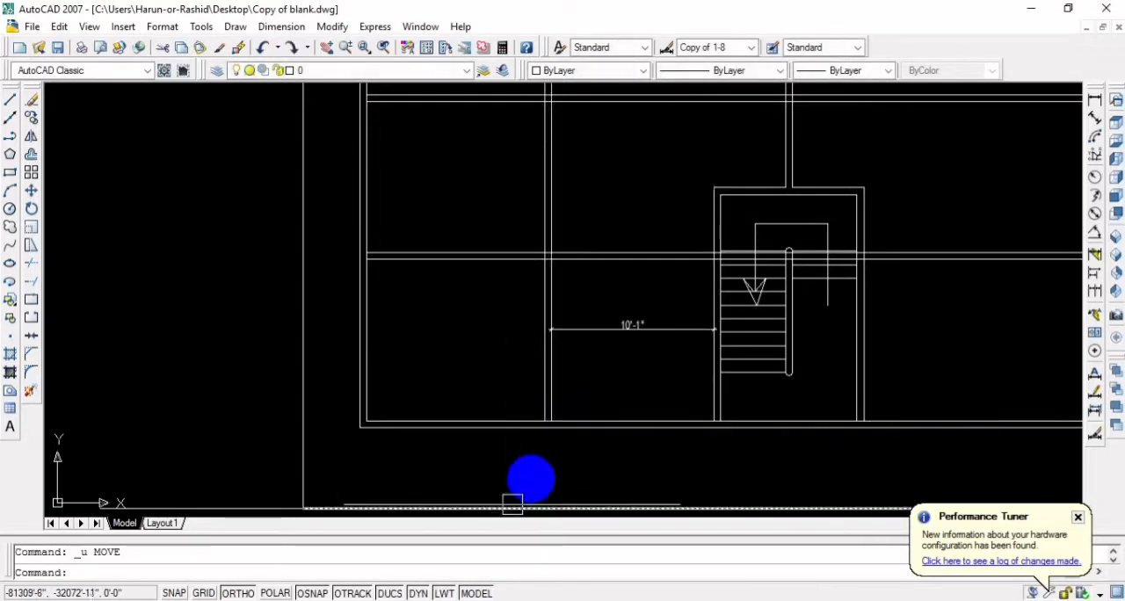
left_click(593, 393)
left_click(529, 367)
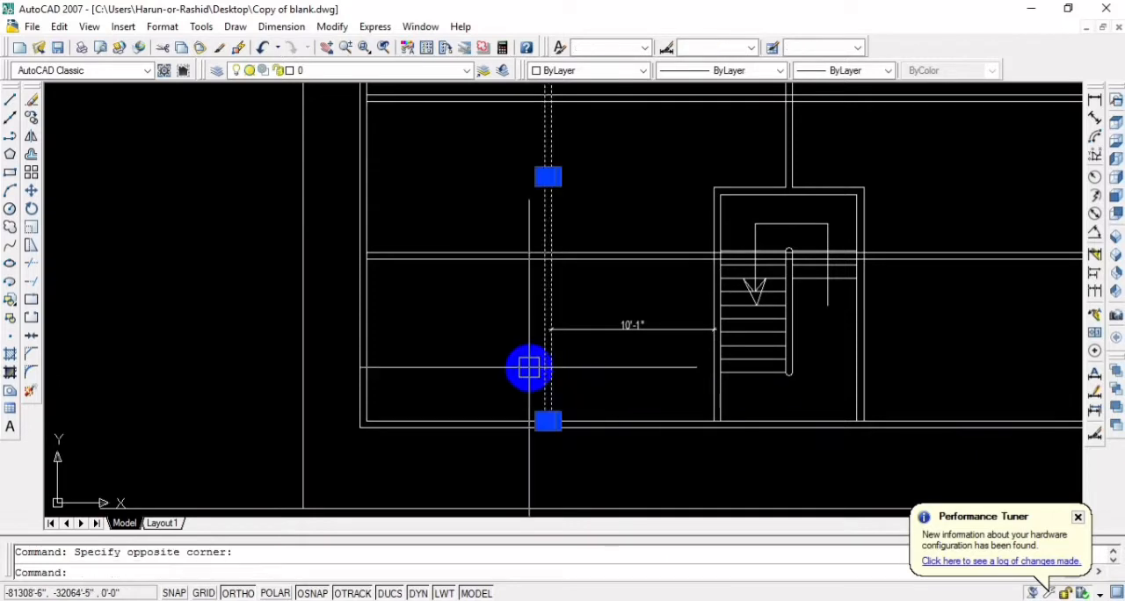
type("m")
key("Return")
left_click(547, 392)
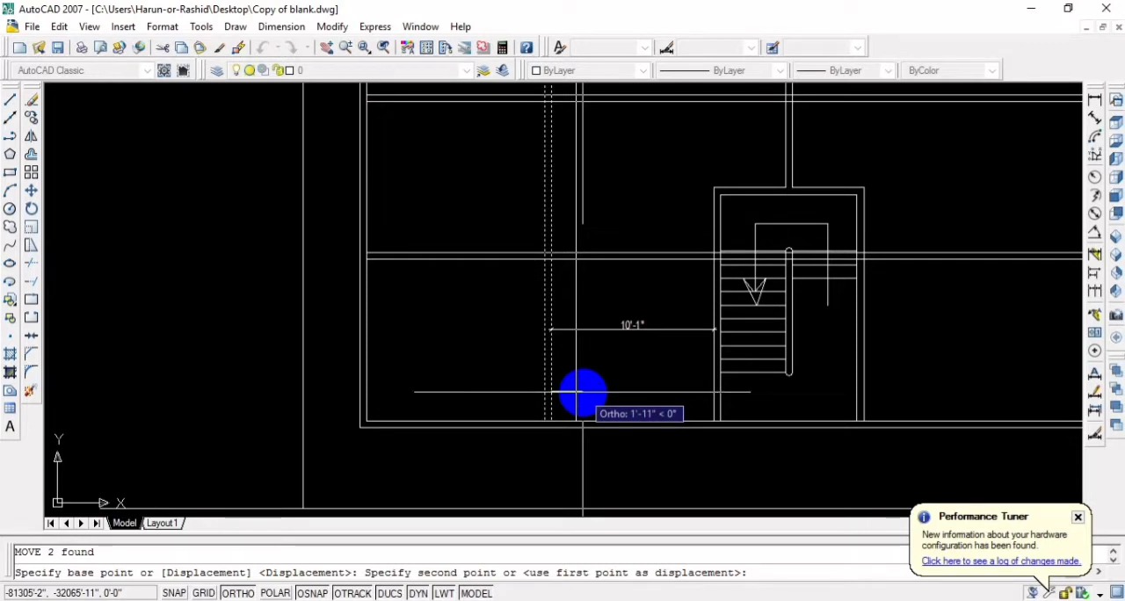
key("Escape")
Examine the floor plan's room layout, from the dimensioned gap beside the staircase to the upper-left rooms
scroll(647, 326, "up", 4)
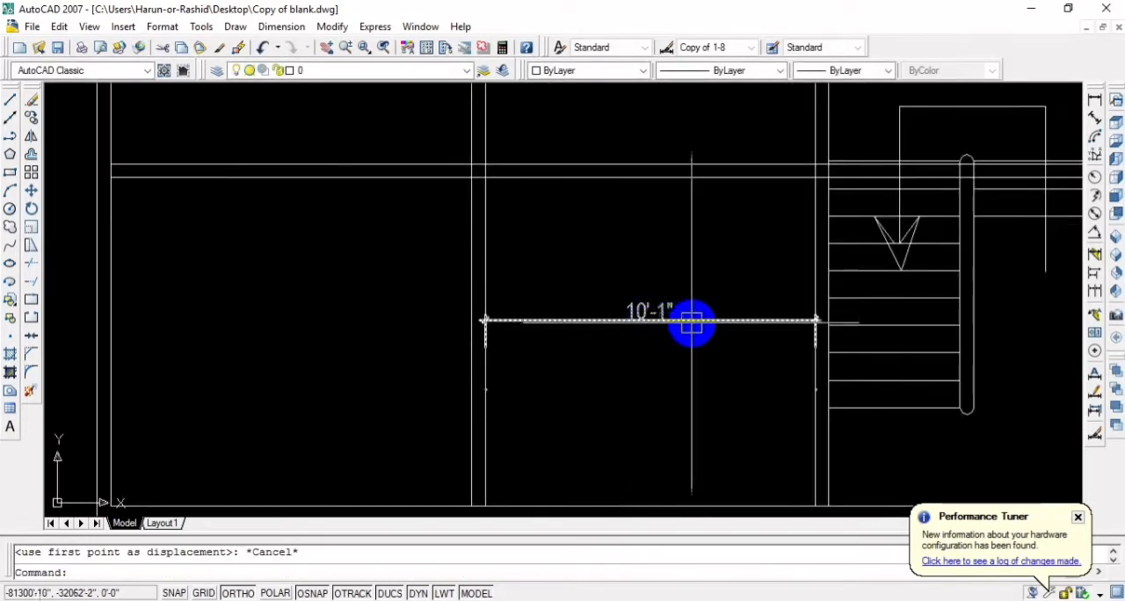
scroll(692, 322, "down", 5)
middle_click_drag(399, 373, 471, 463)
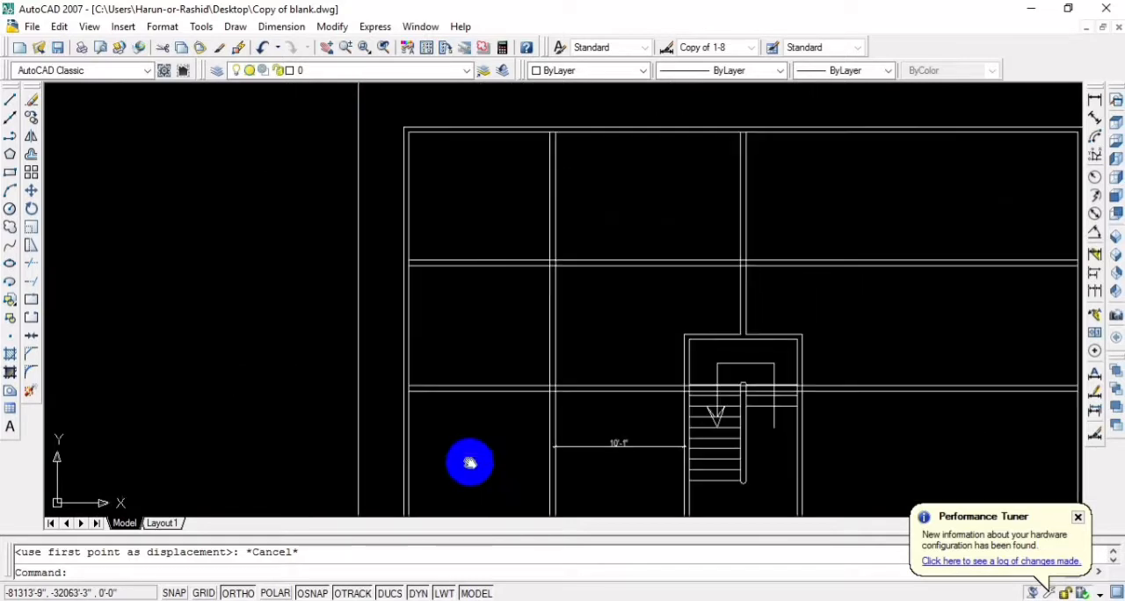
scroll(504, 474, "down", 2)
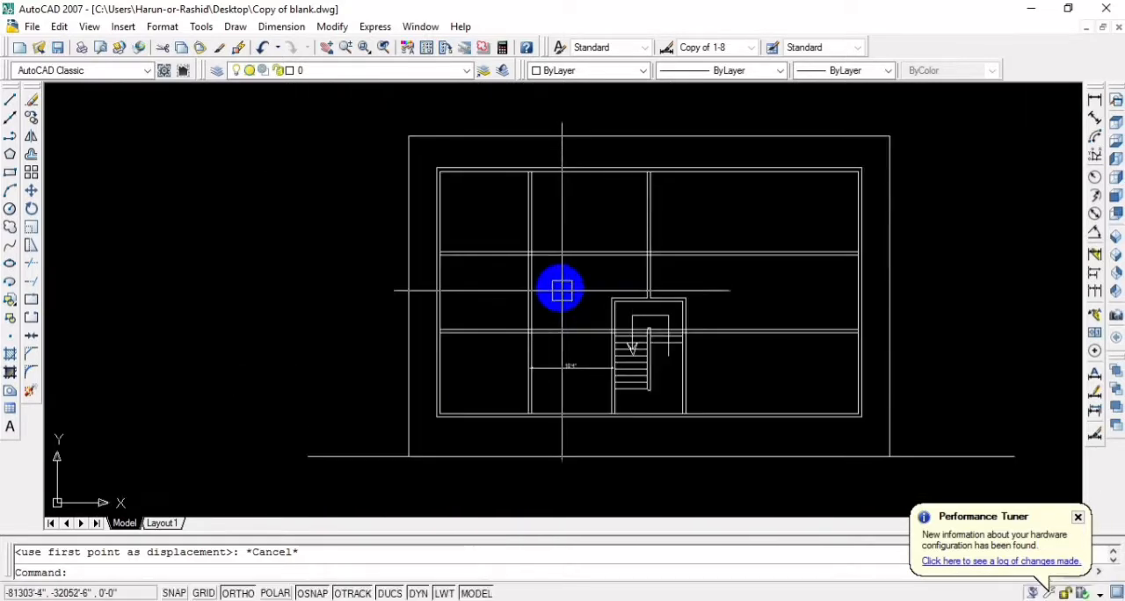
middle_click_drag(560, 290, 571, 351)
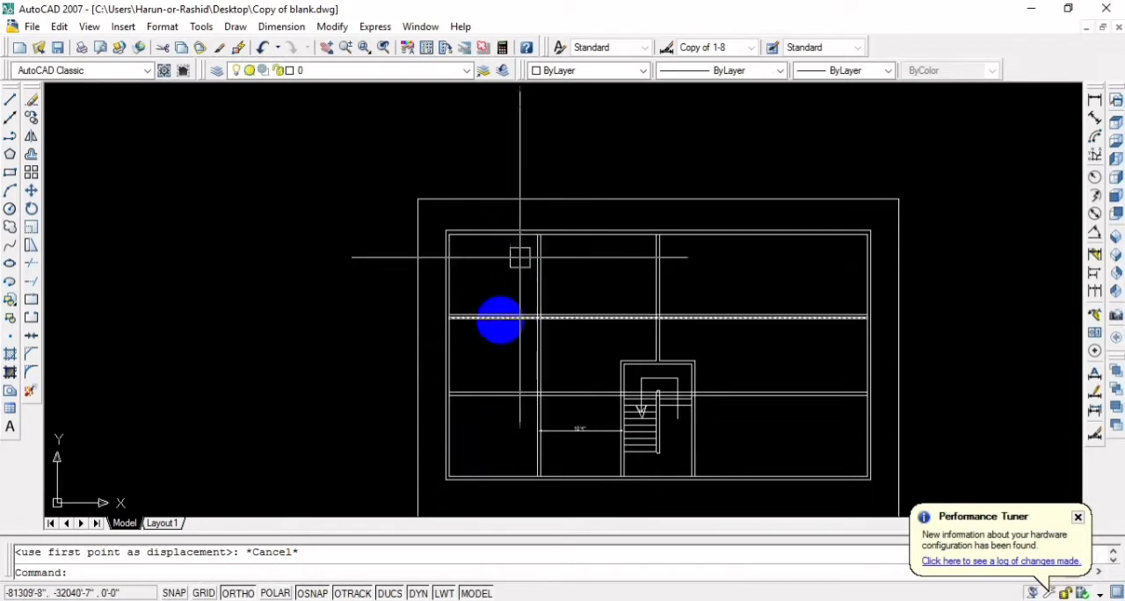
scroll(512, 311, "up", 3)
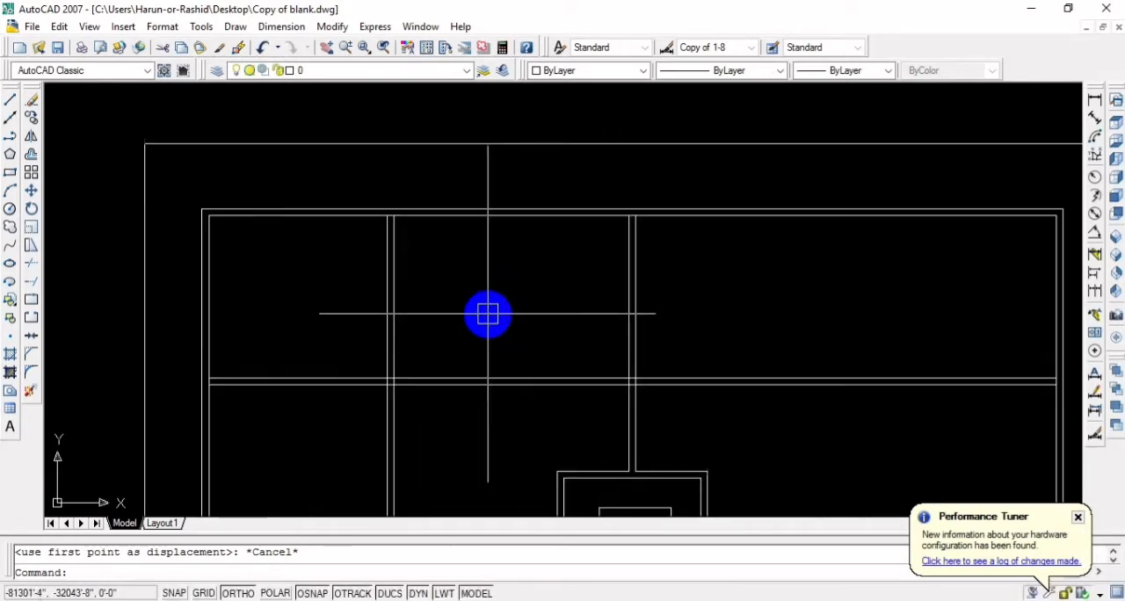
scroll(488, 314, "down", 5)
middle_click_drag(471, 335, 517, 264)
scroll(517, 265, "up", 2)
mouse_move(469, 395)
middle_mouse_down()
mouse_move(517, 334)
mouse_move(523, 367)
middle_mouse_up()
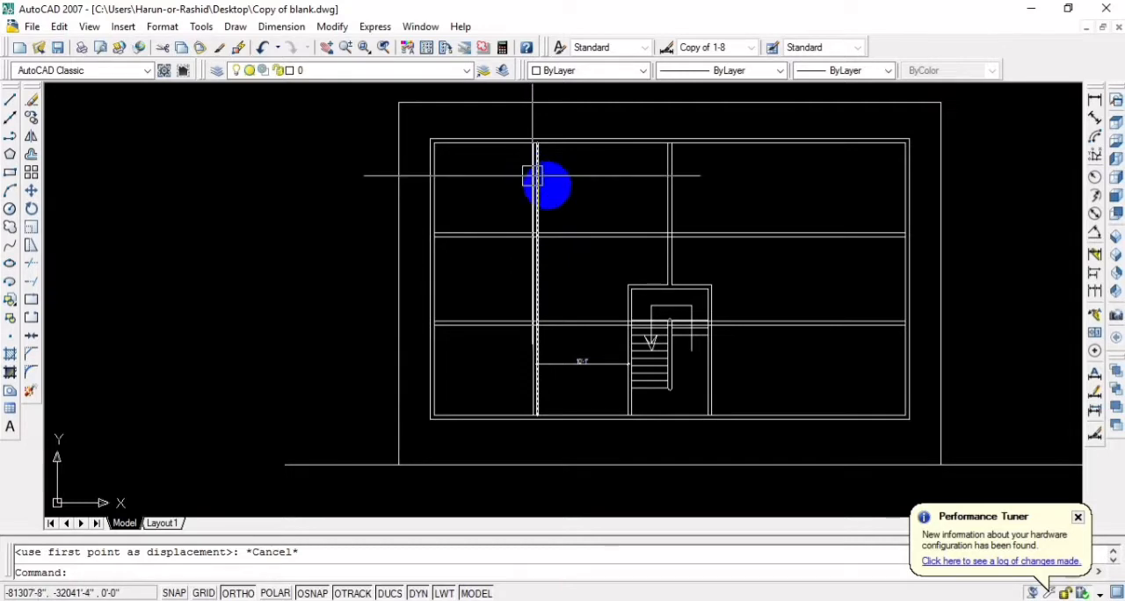
mouse_move(560, 220)
middle_mouse_down()
mouse_move(534, 284)
mouse_move(527, 233)
middle_mouse_up()
scroll(527, 273, "up", 3)
scroll(528, 272, "down", 4)
scroll(527, 231, "up", 3)
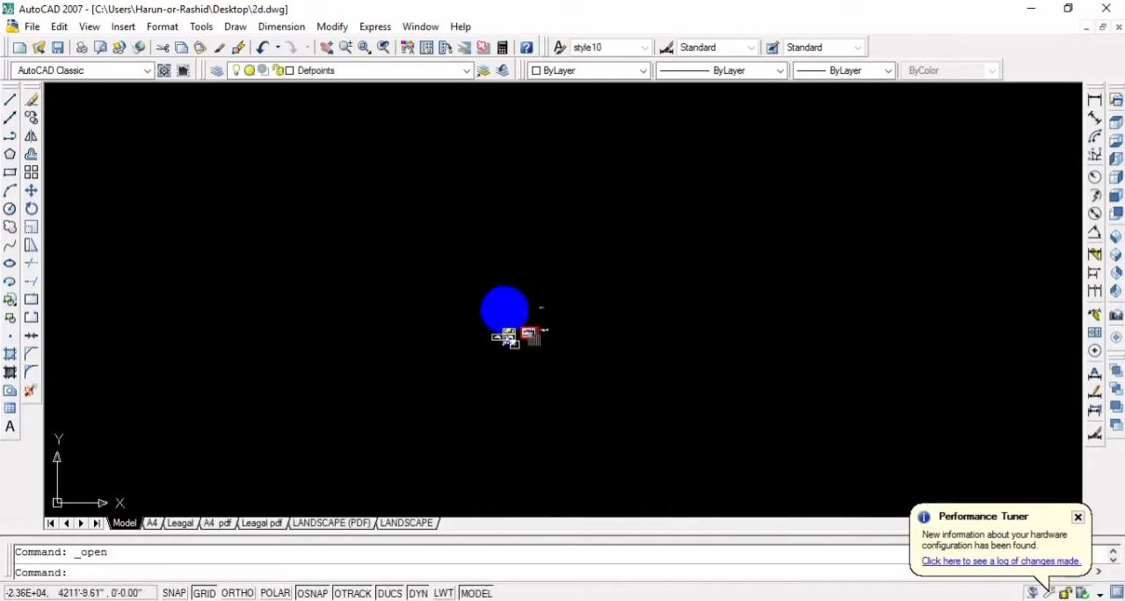
Examine the room arrangement and sizes of the master bedroom, toilets, veranda and kitchen in the reference drawing 2d.dwg
scroll(522, 354, "up", 15)
middle_click_drag(160, 224, 610, 448)
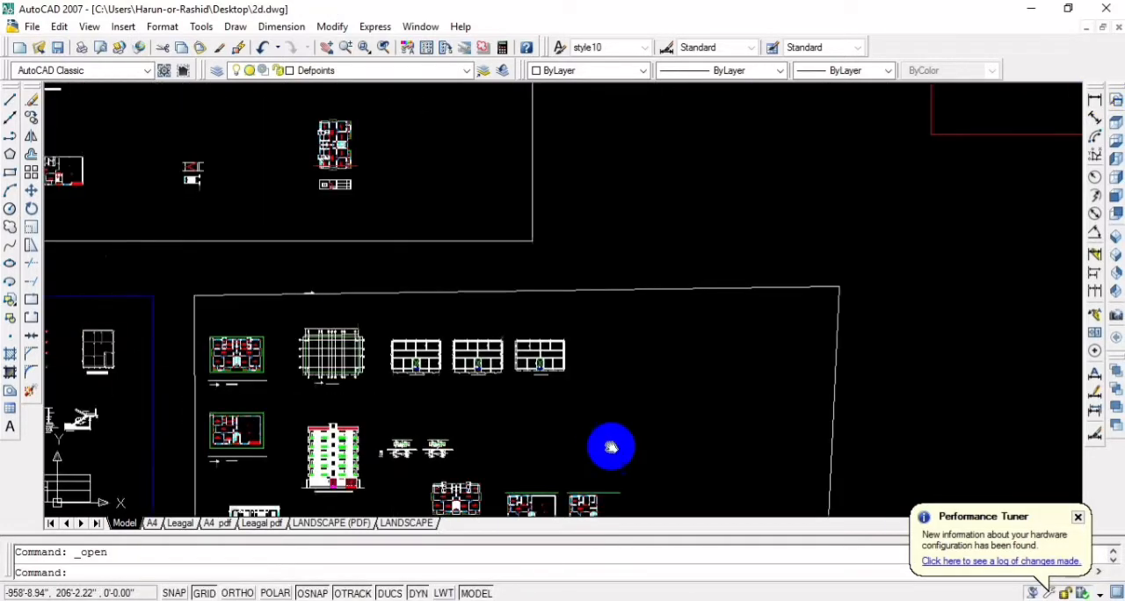
scroll(703, 347, "down", 5)
scroll(1034, 145, "up", 2)
middle_click_drag(1024, 144, 668, 297)
scroll(675, 305, "up", 9)
middle_click_drag(657, 347, 648, 356)
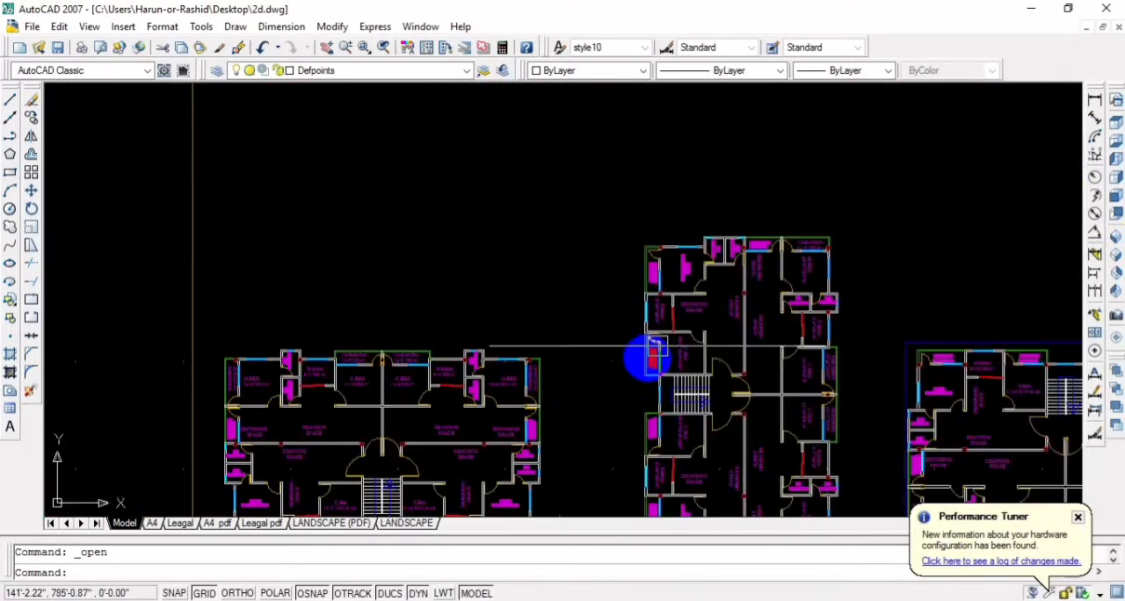
scroll(723, 352, "up", 3)
mouse_move(461, 252)
middle_mouse_down()
mouse_move(786, 151)
mouse_move(519, 105)
mouse_move(462, 306)
middle_mouse_up()
scroll(515, 246, "up", 3)
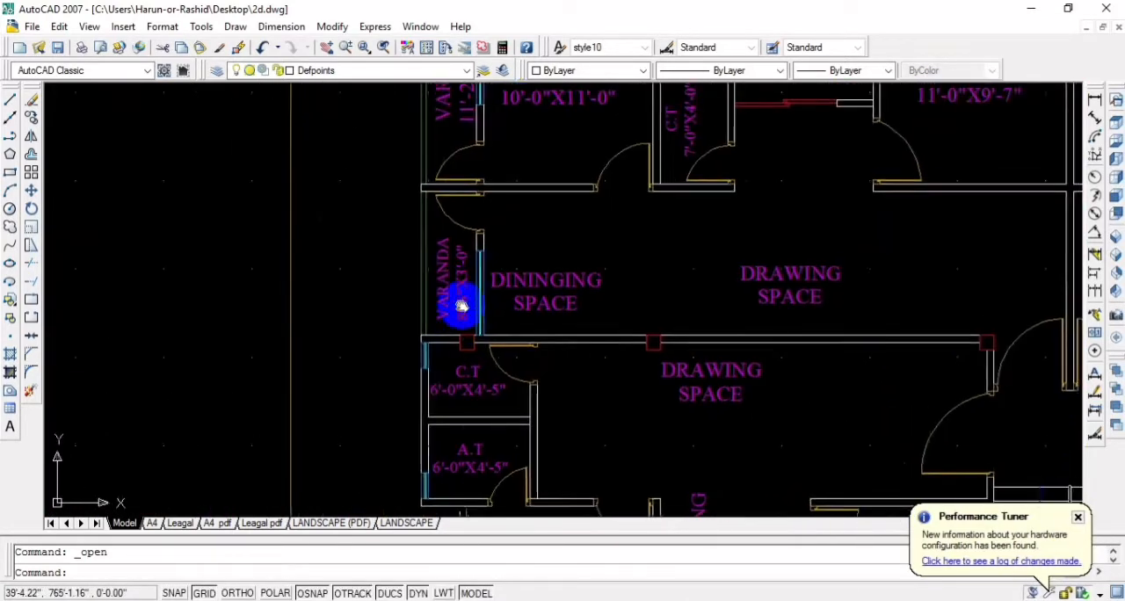
middle_click_drag(521, 164, 497, 308)
scroll(497, 309, "up", 2)
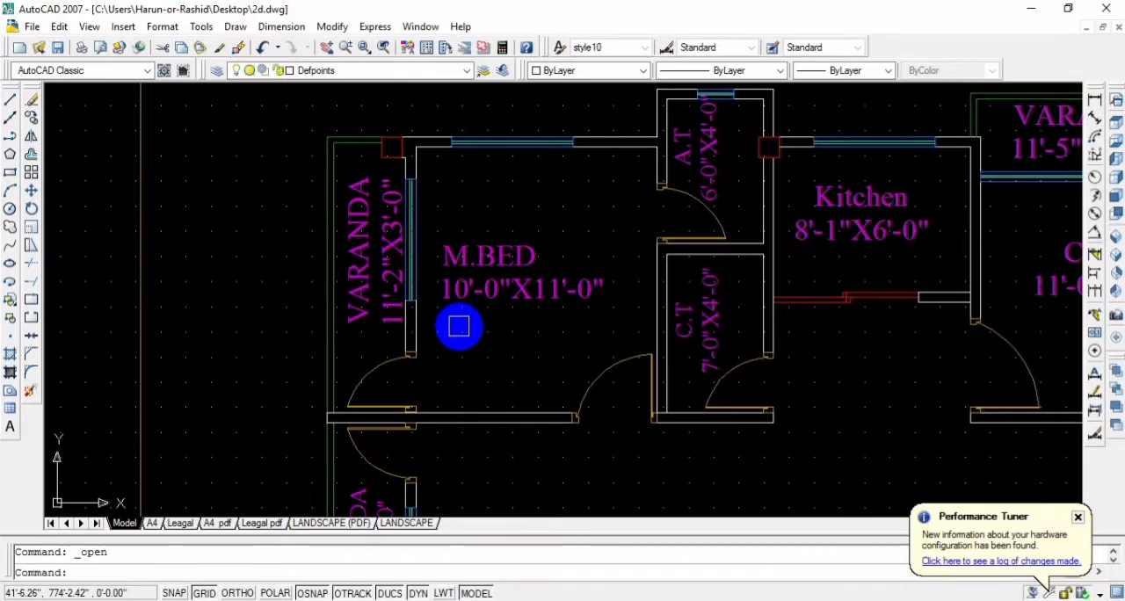
scroll(484, 269, "down", 5)
scroll(482, 339, "up", 4)
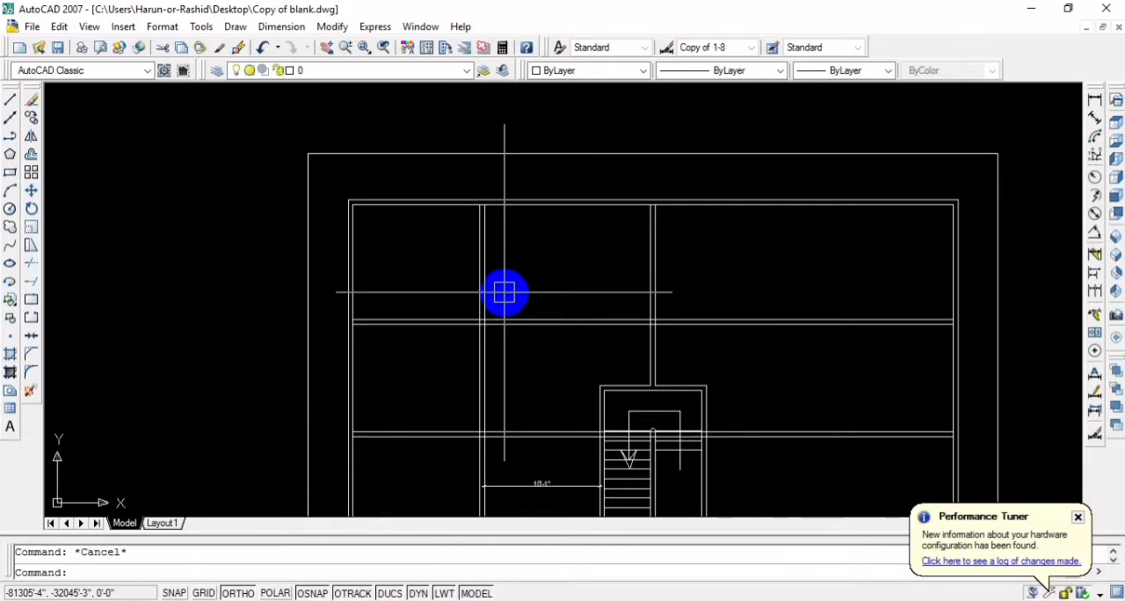
scroll(515, 352, "down", 2)
middle_click_drag(515, 357, 469, 321)
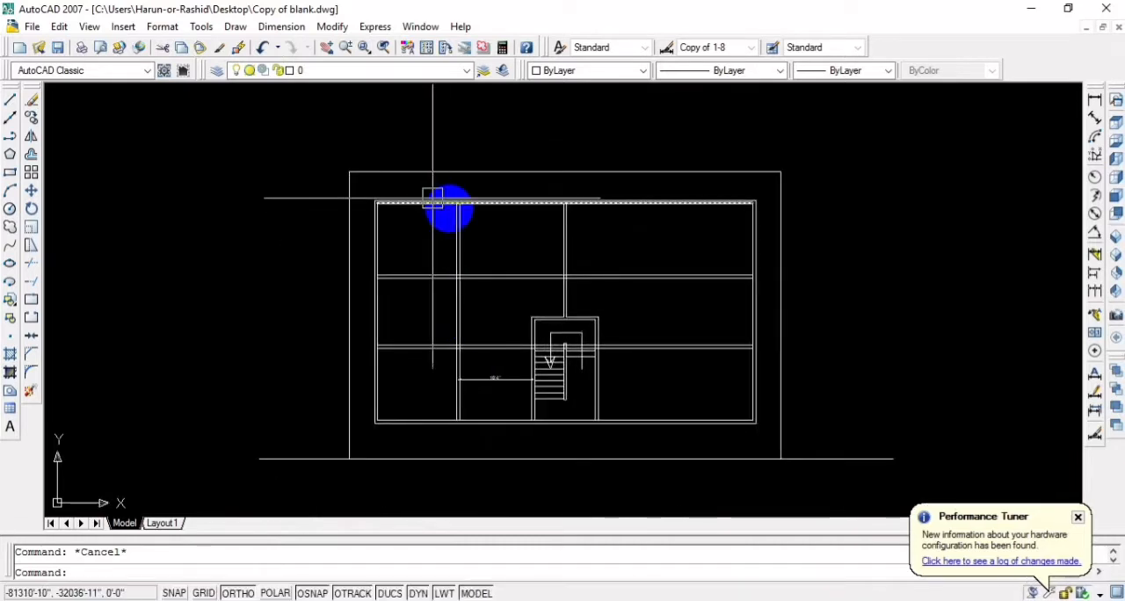
scroll(492, 240, "up", 2)
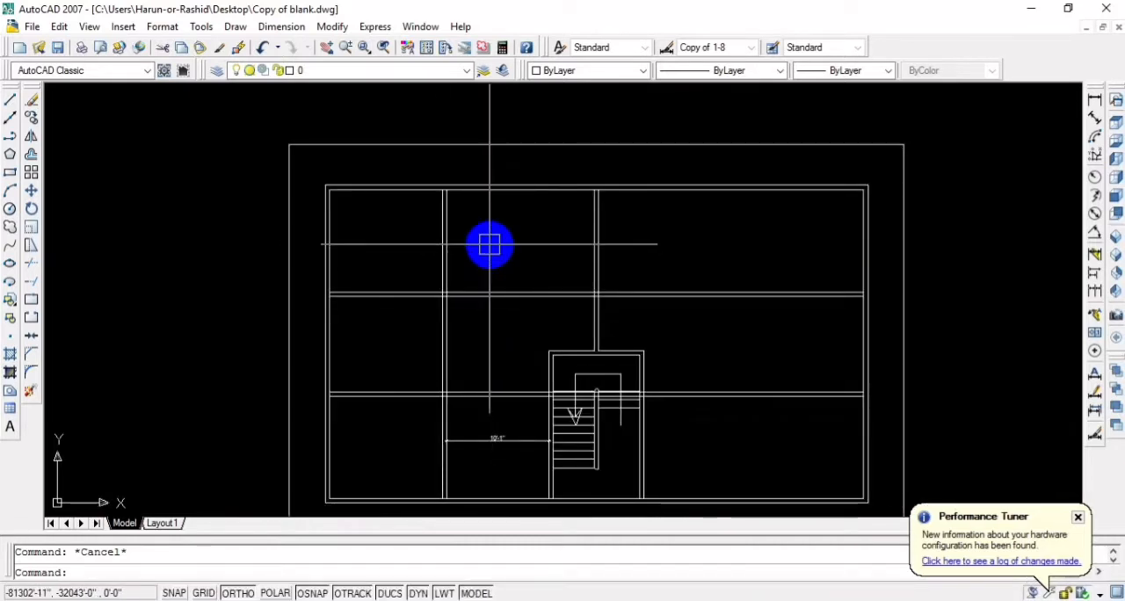
scroll(524, 301, "up", 4)
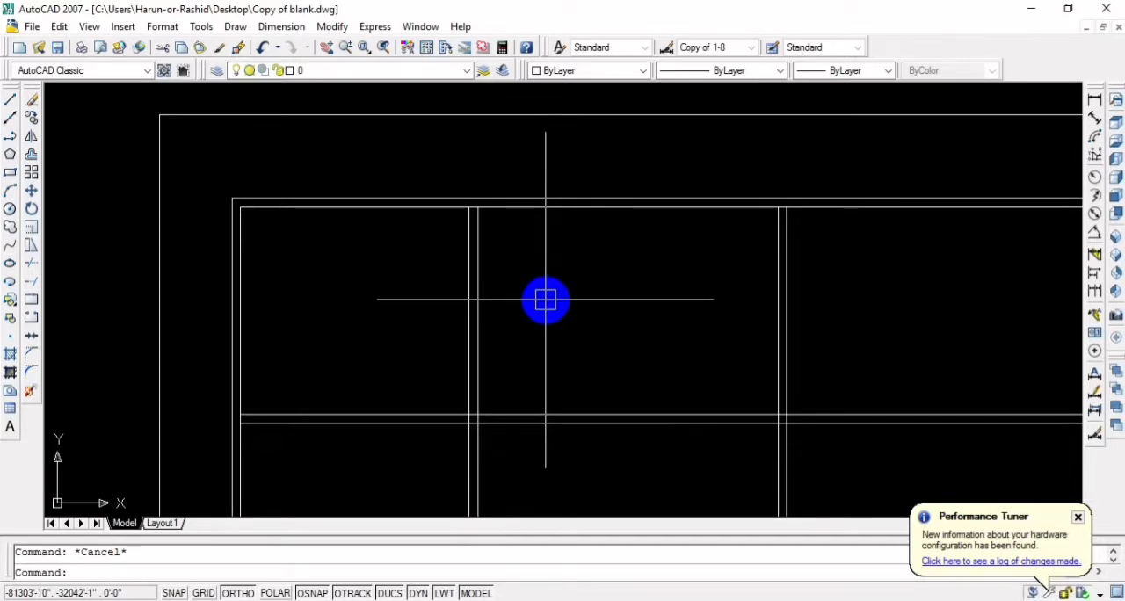
type("o")
key("Return")
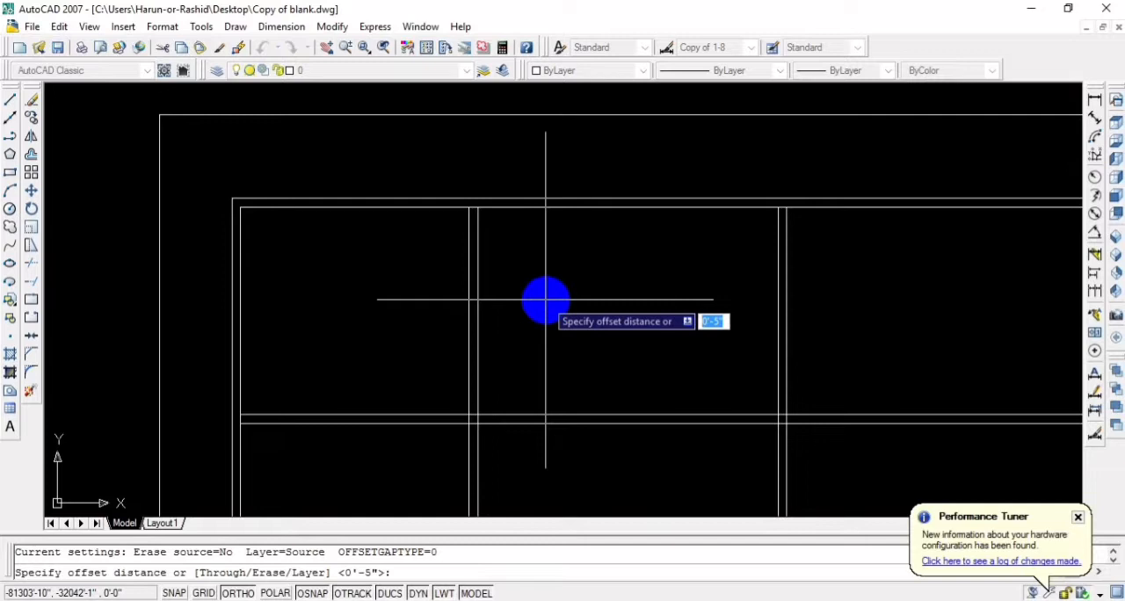
key("Escape")
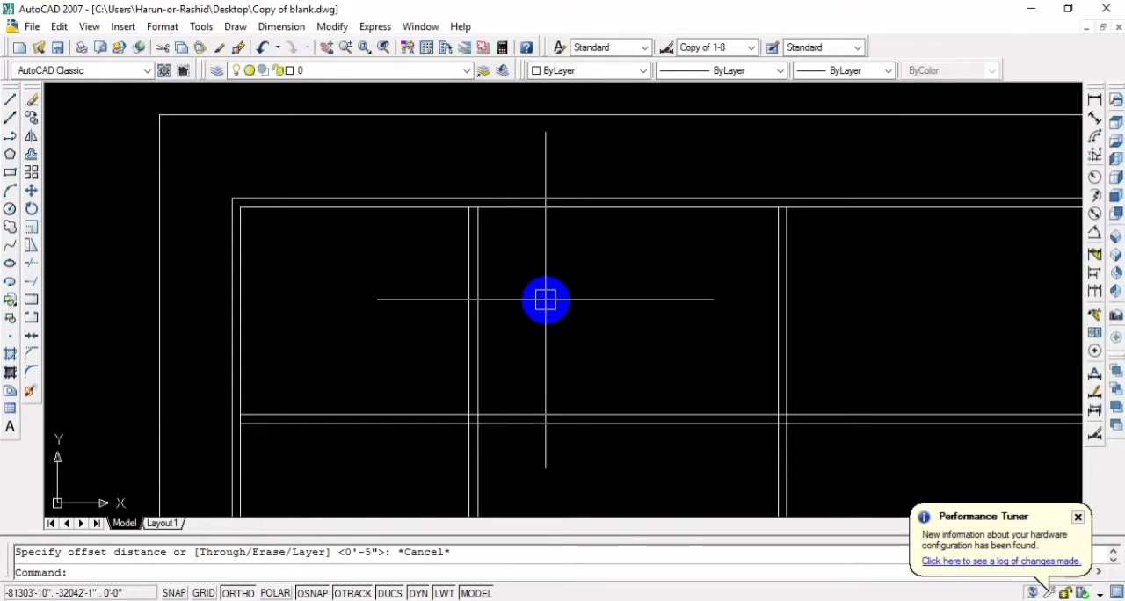
Offset the right line of the left vertical partition 4' to the right, toward the staircase
scroll(544, 300, "down", 5)
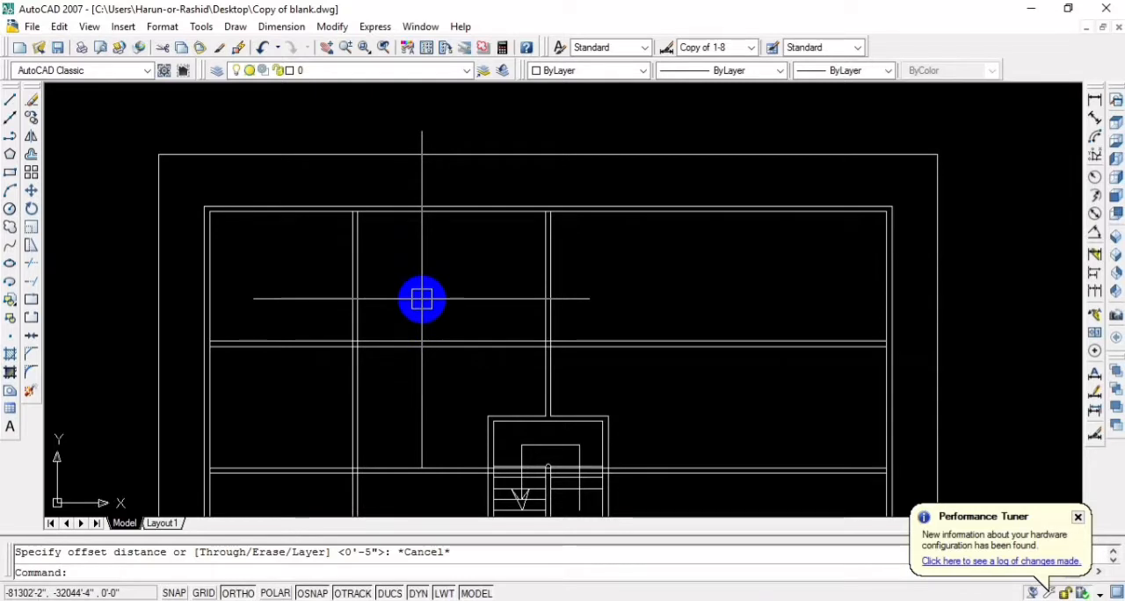
type("o")
key("Return")
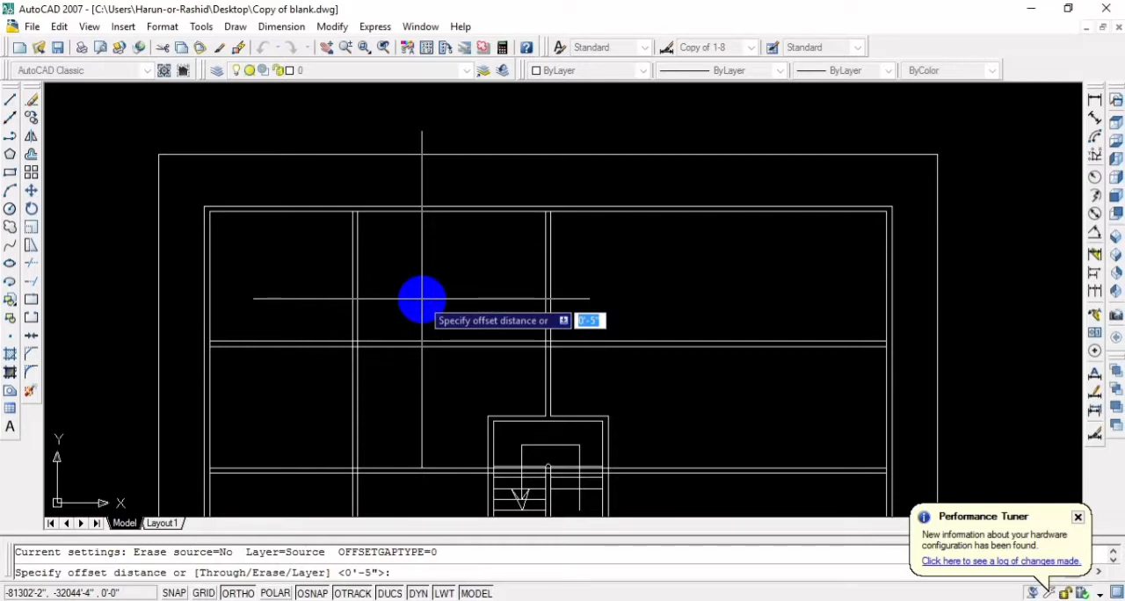
type("4")
type("'")
key("Return")
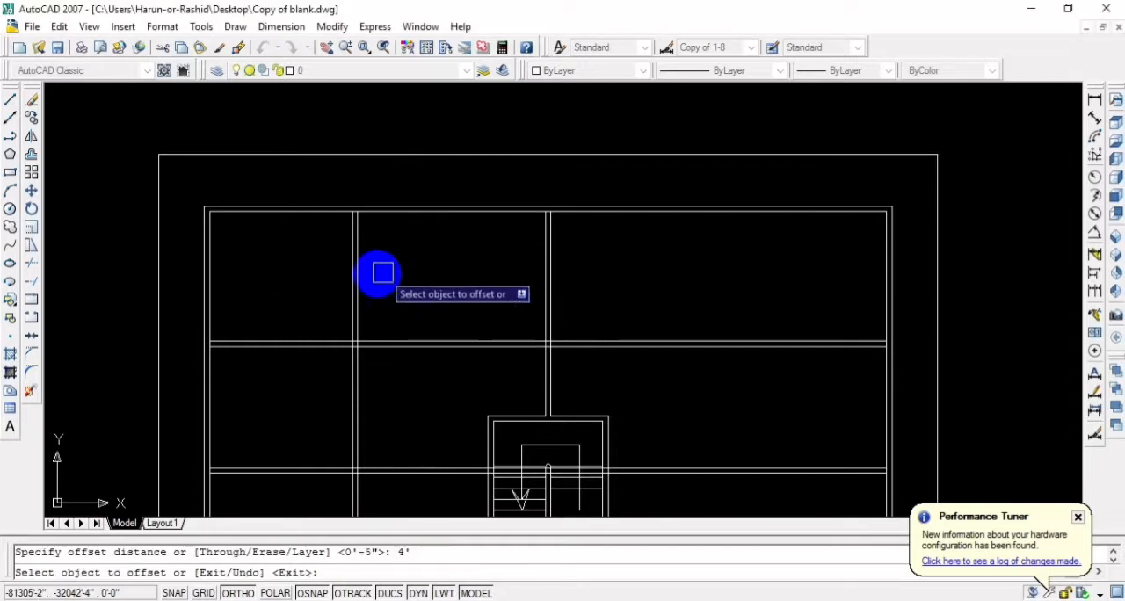
left_click(355, 286)
left_click(396, 290)
key("Return")
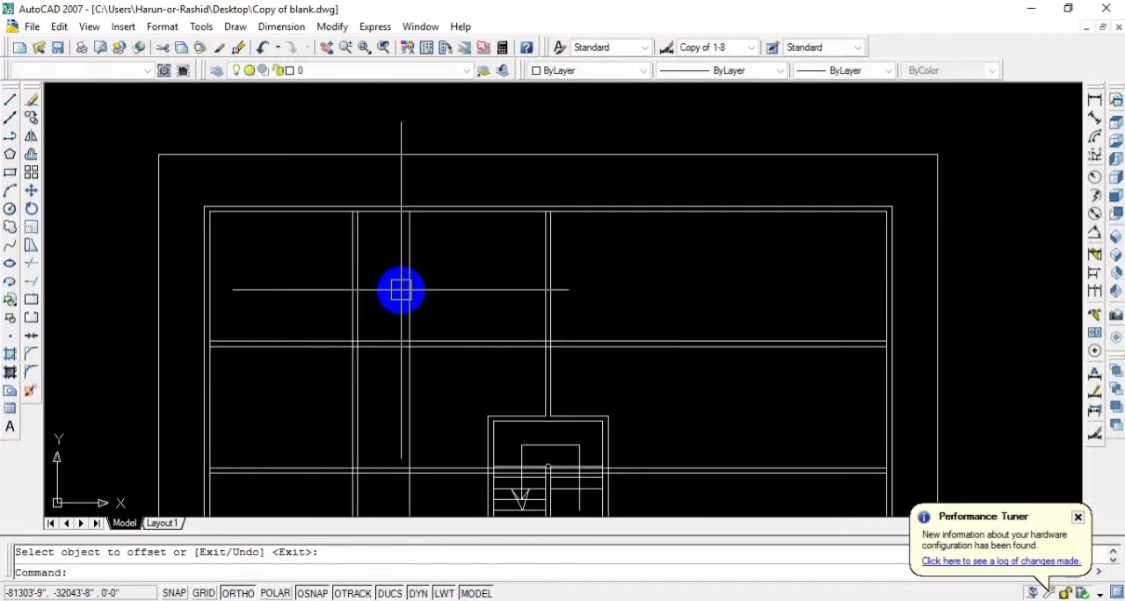
Offset the new vertical line 5" to the right to give the partition its wall thickness, and save the drawing
key("Return")
key("Return")
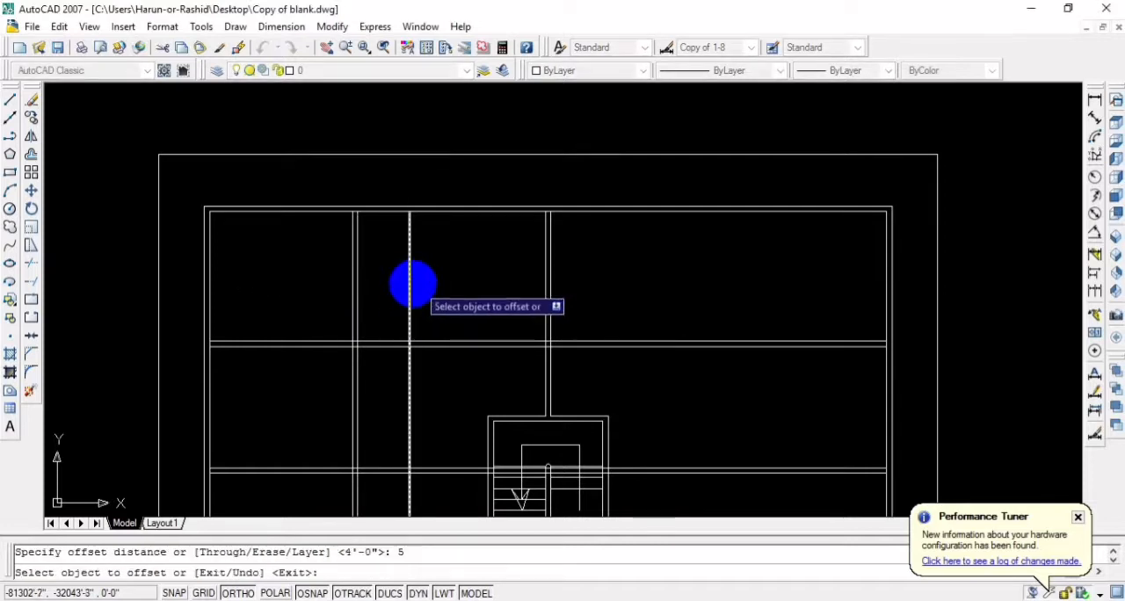
left_click(411, 283)
left_click(483, 287)
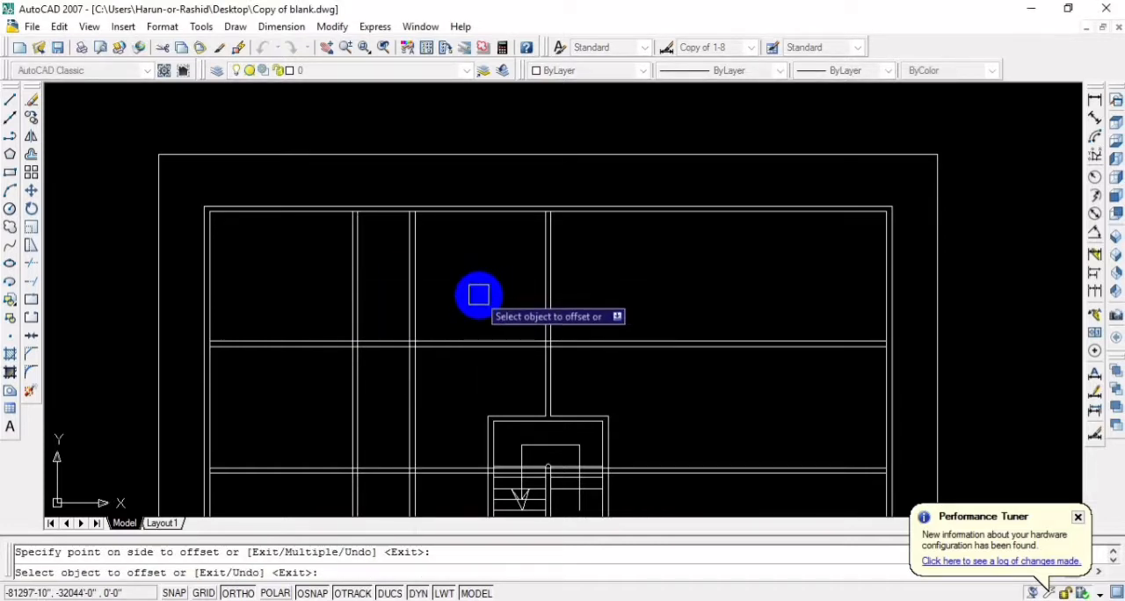
key("Escape")
key("ctrl+s")
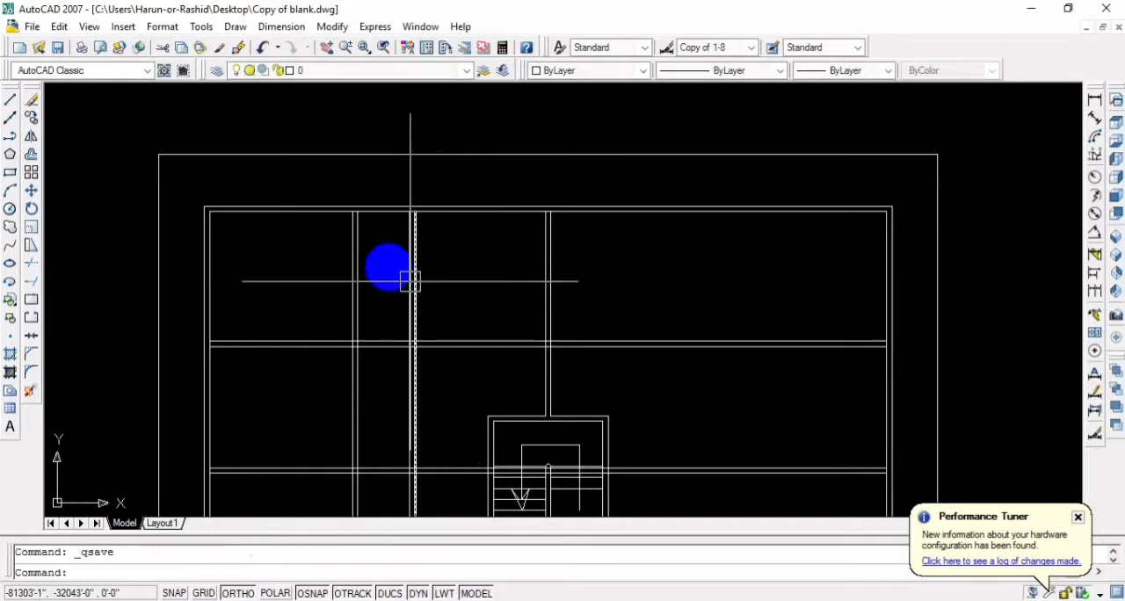
Examine the upper rooms around the new vertical partition and its position relative to the staircase
mouse_move(389, 255)
middle_mouse_down()
mouse_move(416, 304)
mouse_move(540, 243)
middle_mouse_up()
scroll(414, 293, "up", 2)
scroll(437, 236, "down", 3)
scroll(562, 263, "down", 2)
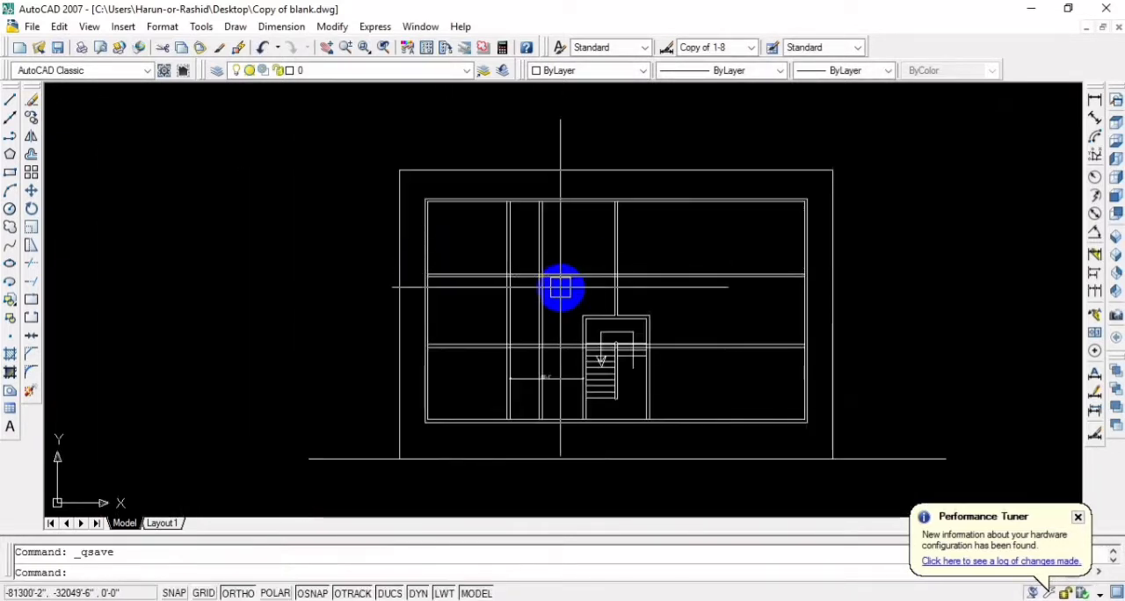
scroll(560, 287, "up", 2)
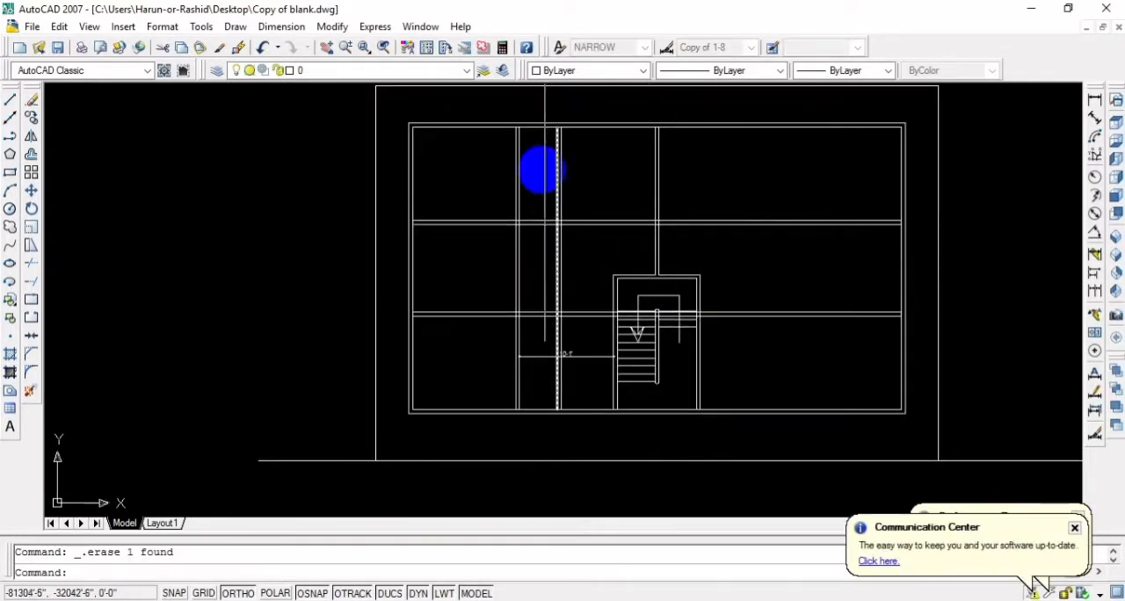
middle_click_drag(563, 211, 602, 287)
scroll(577, 243, "up", 2)
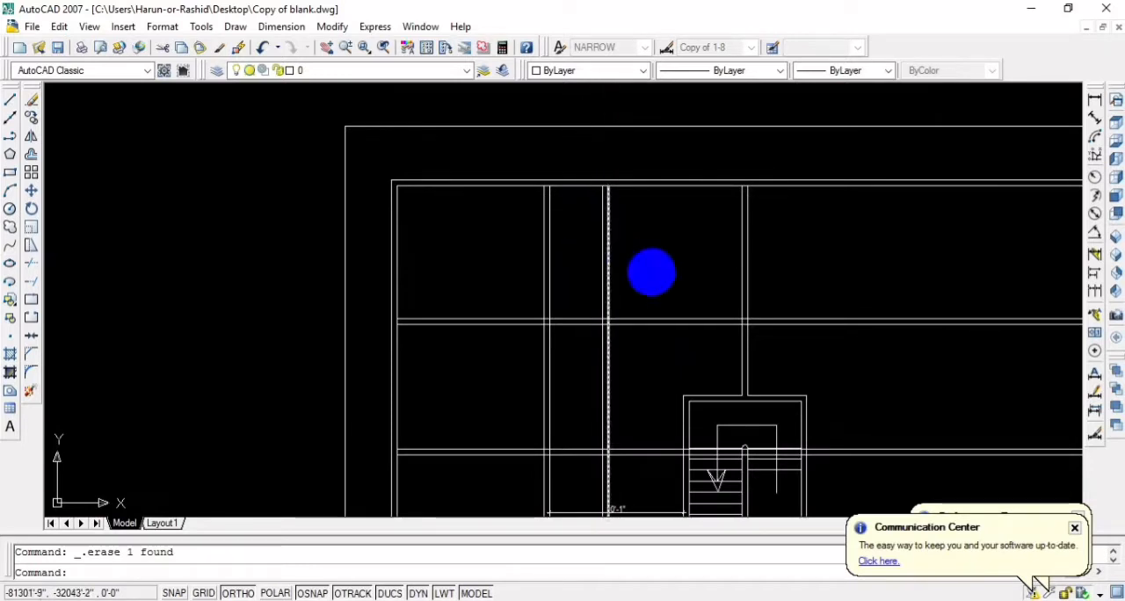
scroll(651, 291, "down", 4)
scroll(607, 267, "up", 4)
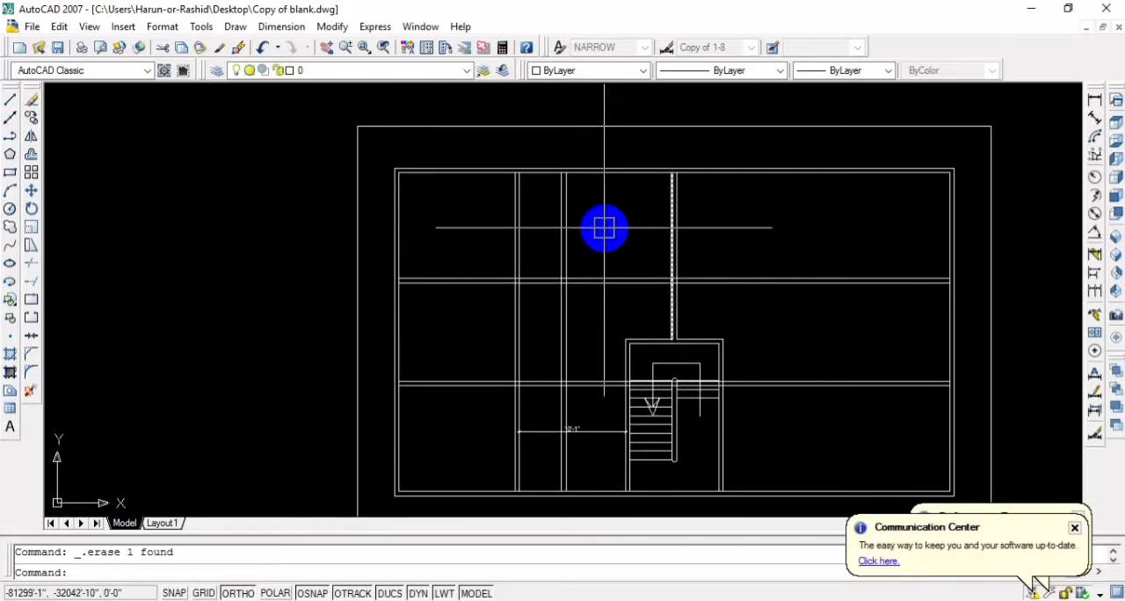
Switch to the reference drawing 2d.dwg and examine the upper rooms, verandas and staircase of the ground floor plan
scroll(650, 231, "down", 3)
scroll(670, 238, "down", 3)
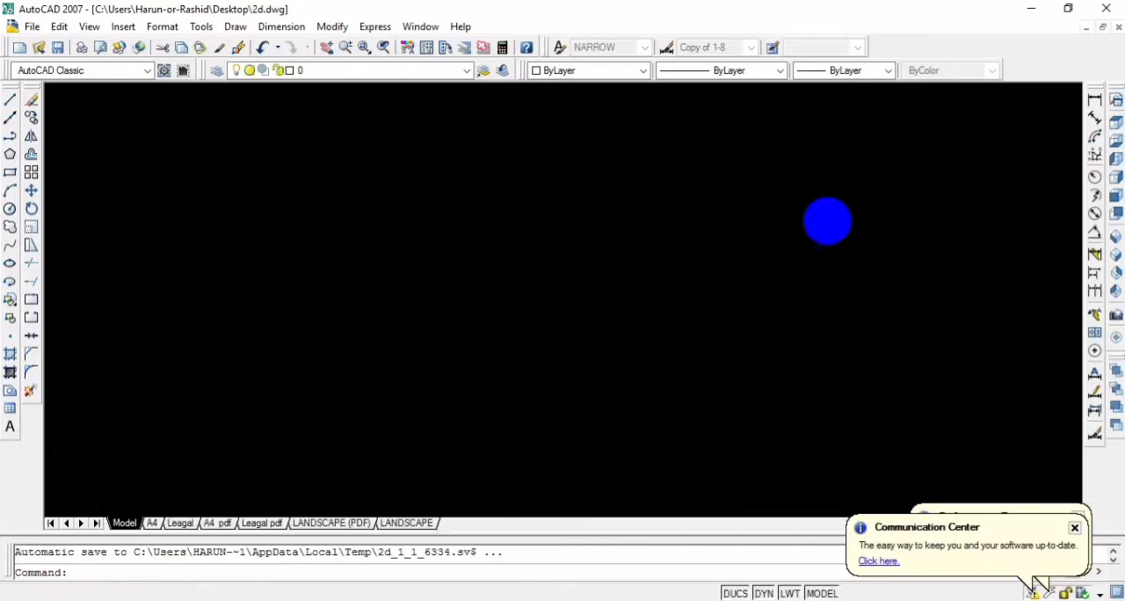
scroll(849, 174, "down", 15)
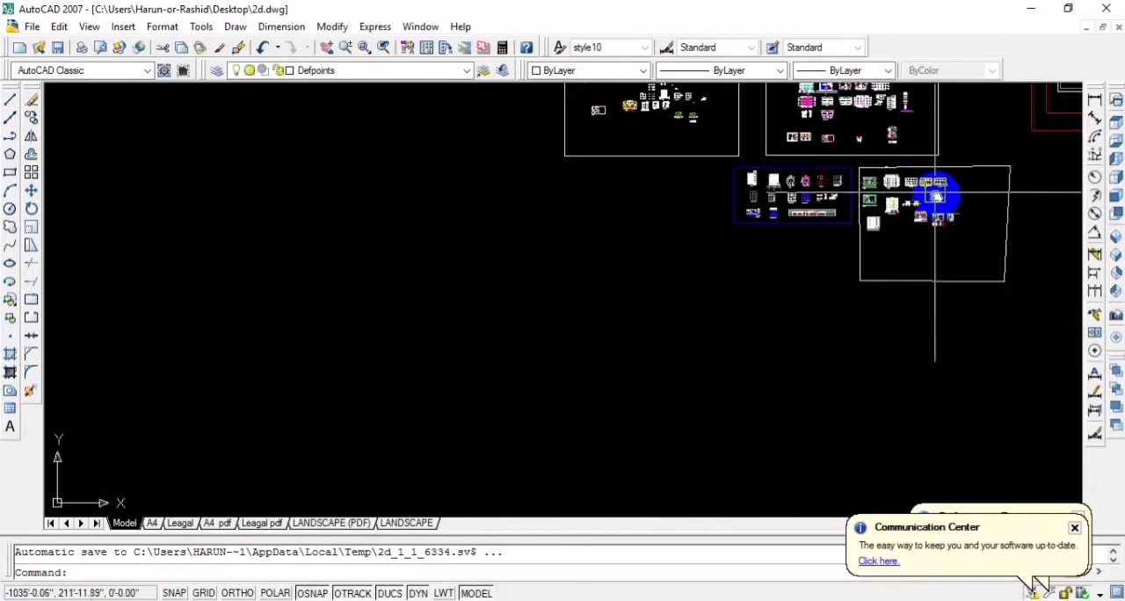
middle_click_drag(832, 219, 335, 453)
scroll(330, 405, "down", 2)
scroll(816, 178, "down", 2)
middle_click_drag(780, 134, 703, 319)
scroll(667, 236, "up", 3)
middle_click_drag(668, 236, 665, 311)
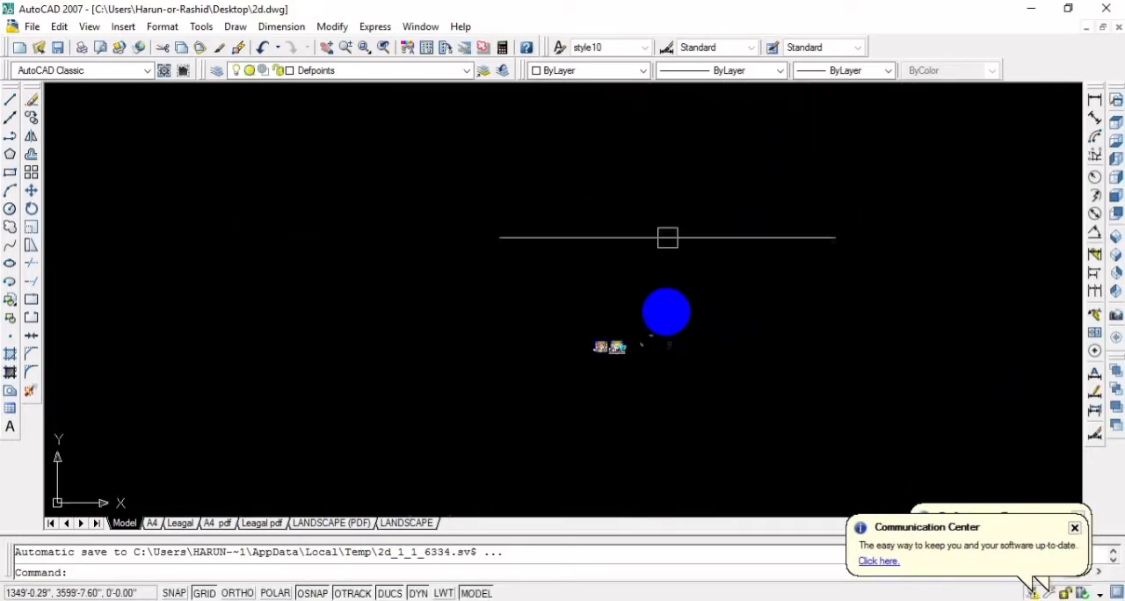
scroll(643, 423, "up", 4)
middle_click_drag(543, 420, 774, 206)
scroll(855, 203, "up", 3)
scroll(728, 163, "up", 2)
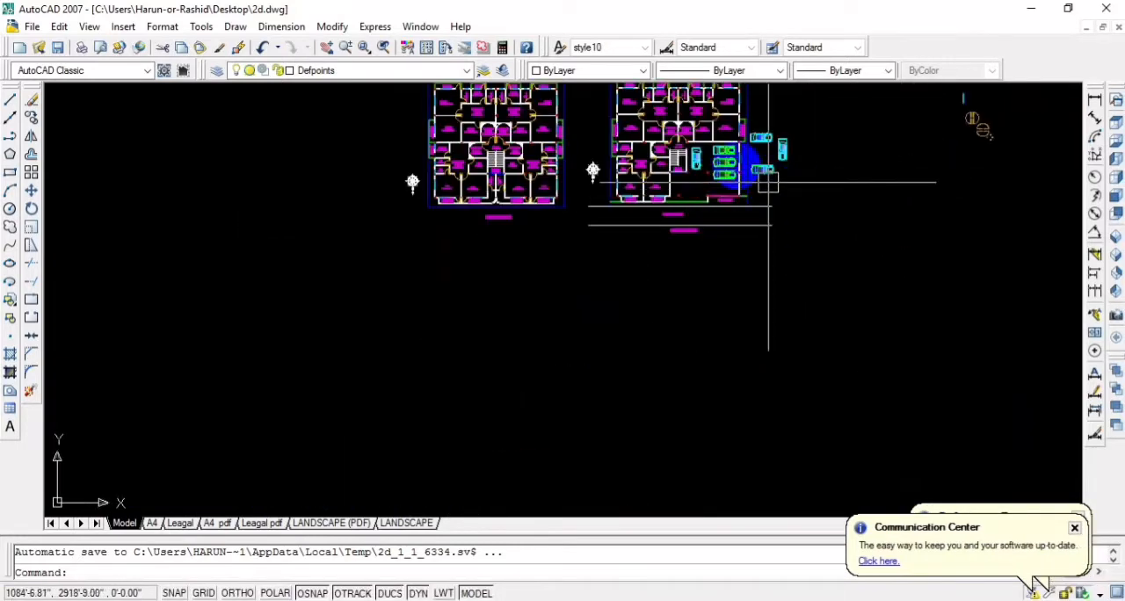
middle_click_drag(728, 164, 741, 227)
scroll(711, 227, "up", 4)
scroll(703, 264, "up", 2)
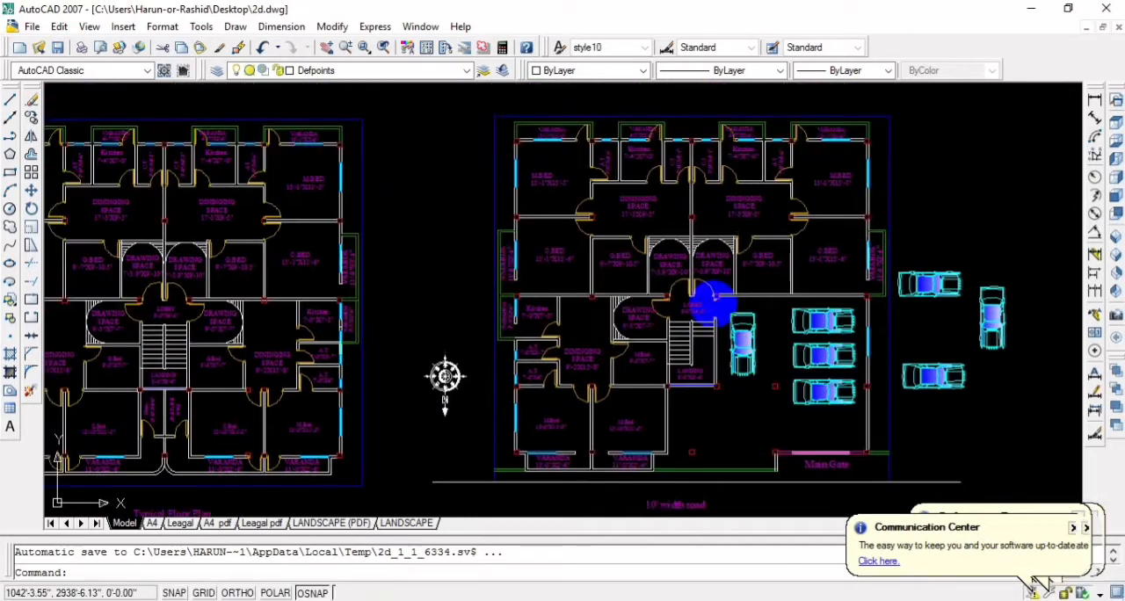
scroll(612, 201, "up", 1)
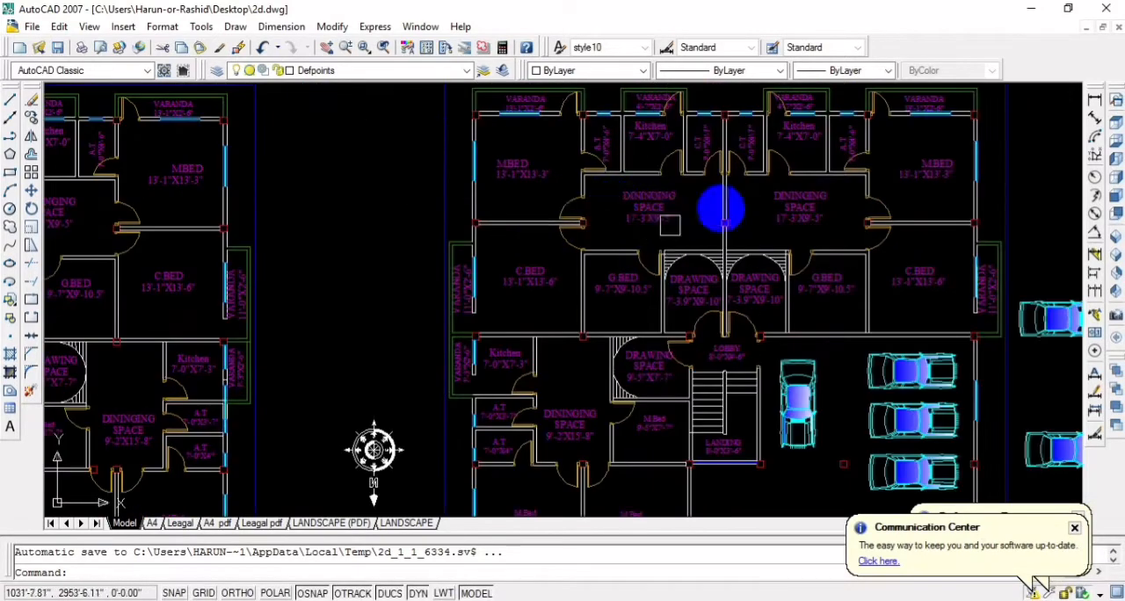
Examine the alternative floor plan with guardroom and garden in 2d.dwg for its room arrangement around the staircase
scroll(638, 264, "down", 7)
scroll(645, 399, "down", 4)
middle_click_drag(646, 411, 678, 107)
scroll(714, 441, "up", 6)
middle_click_drag(648, 295, 661, 507)
scroll(553, 327, "up", 5)
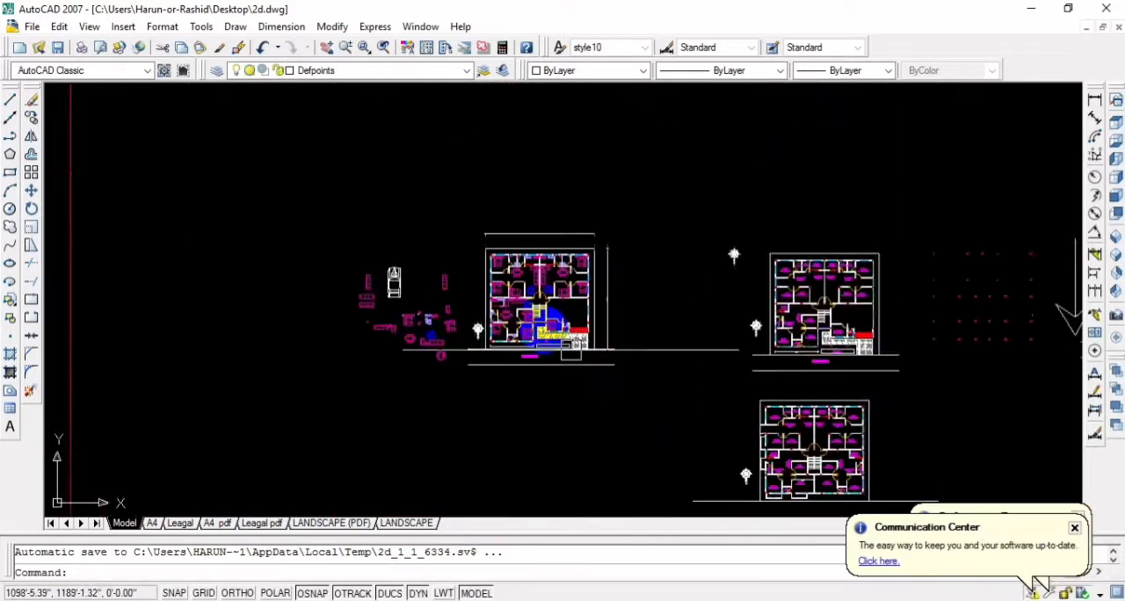
scroll(758, 351, "down", 4)
middle_click_drag(891, 366, 542, 372)
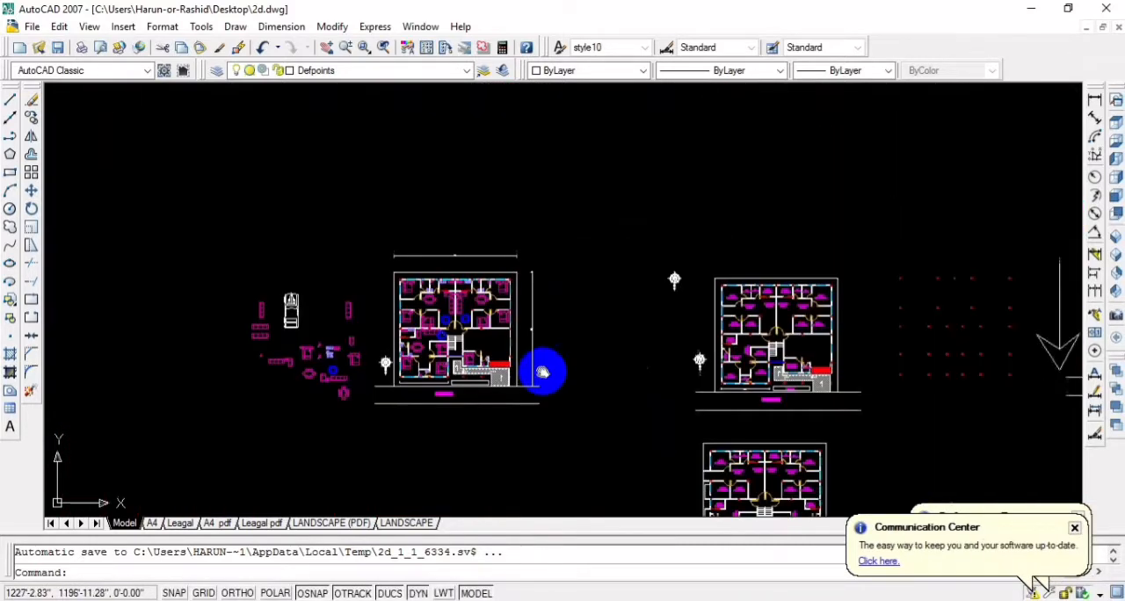
scroll(568, 336, "up", 4)
middle_click_drag(683, 360, 674, 296)
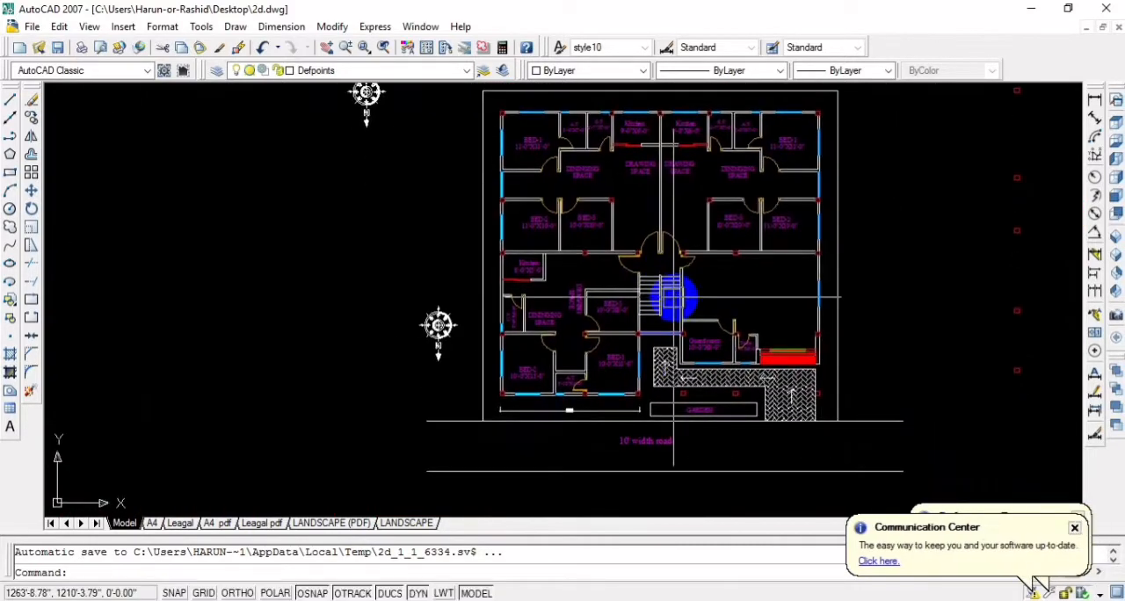
scroll(665, 244, "down", 8)
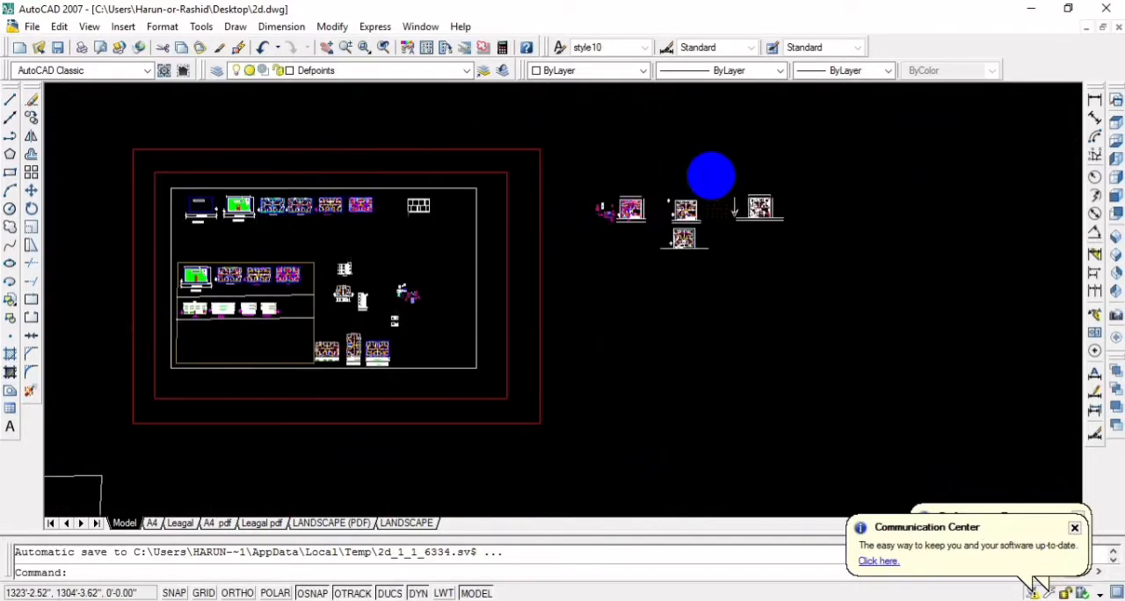
Compare the veranda and room layouts of the typical and ground floor plans in 2d.dwg
scroll(711, 175, "down", 2)
middle_click_drag(710, 176, 647, 471)
scroll(593, 175, "up", 5)
middle_click_drag(592, 148, 663, 361)
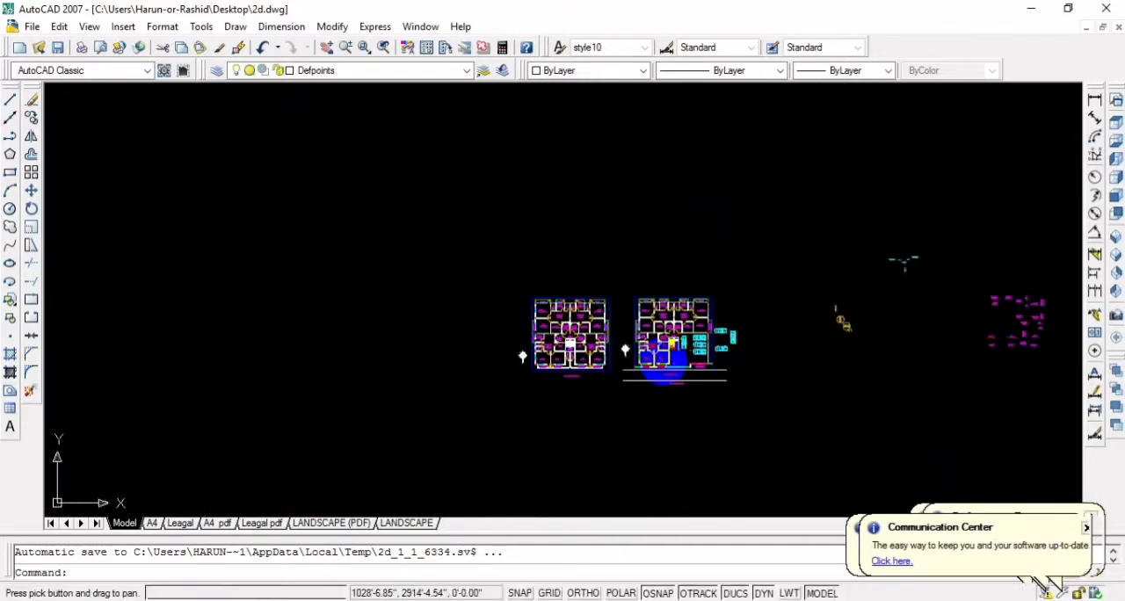
scroll(674, 351, "up", 4)
scroll(682, 272, "up", 2)
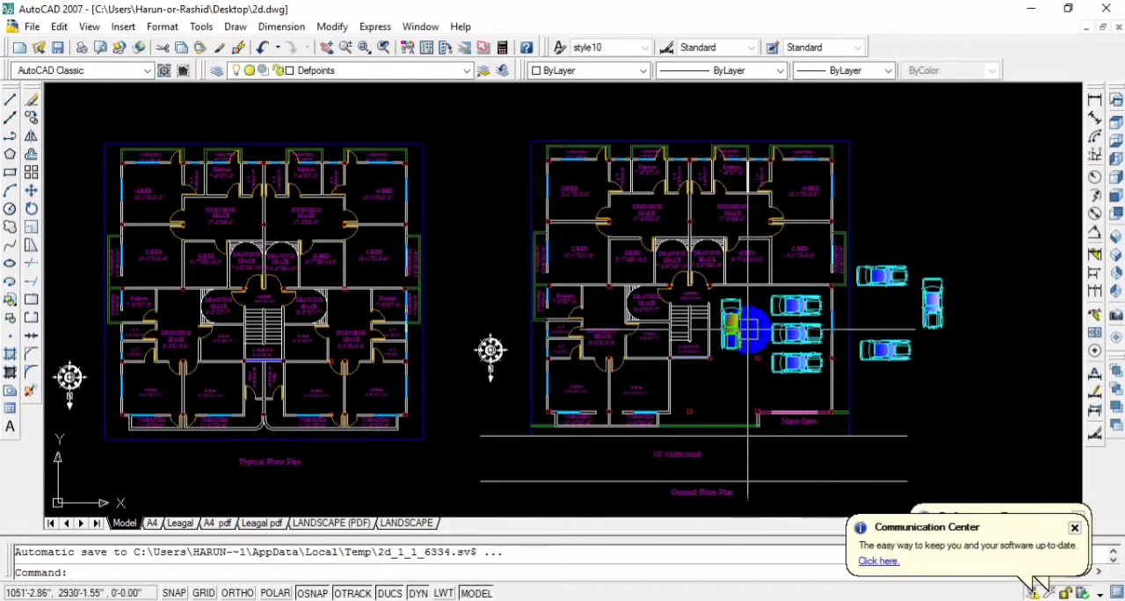
scroll(748, 329, "up", 3)
scroll(747, 329, "down", 4)
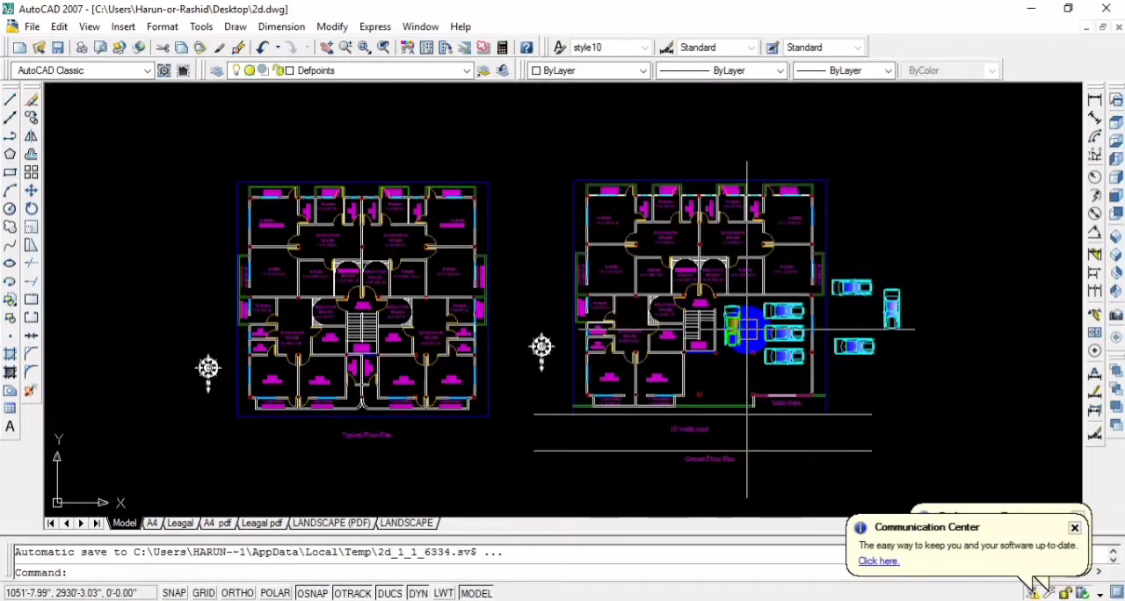
scroll(747, 330, "up", 2)
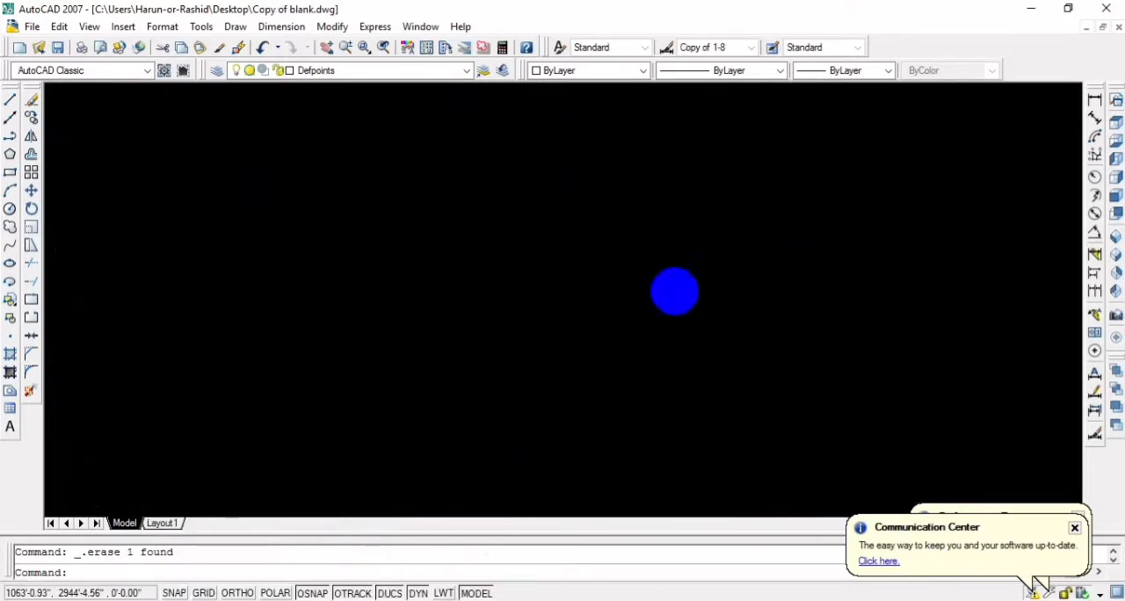
scroll(673, 291, "down", 5)
scroll(621, 221, "up", 4)
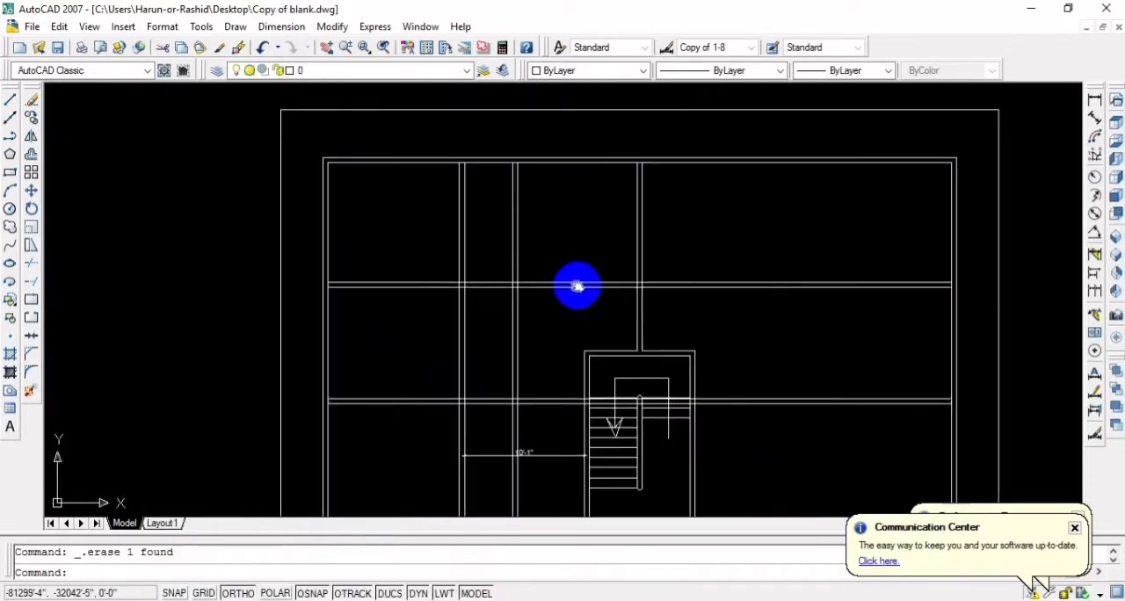
In Copy of blank.dwg, offset the outer line of the building's top wall 24" upward, outside the building
middle_click_drag(576, 286, 633, 398)
scroll(515, 293, "up", 3)
scroll(588, 294, "down", 4)
middle_click_drag(570, 288, 601, 257)
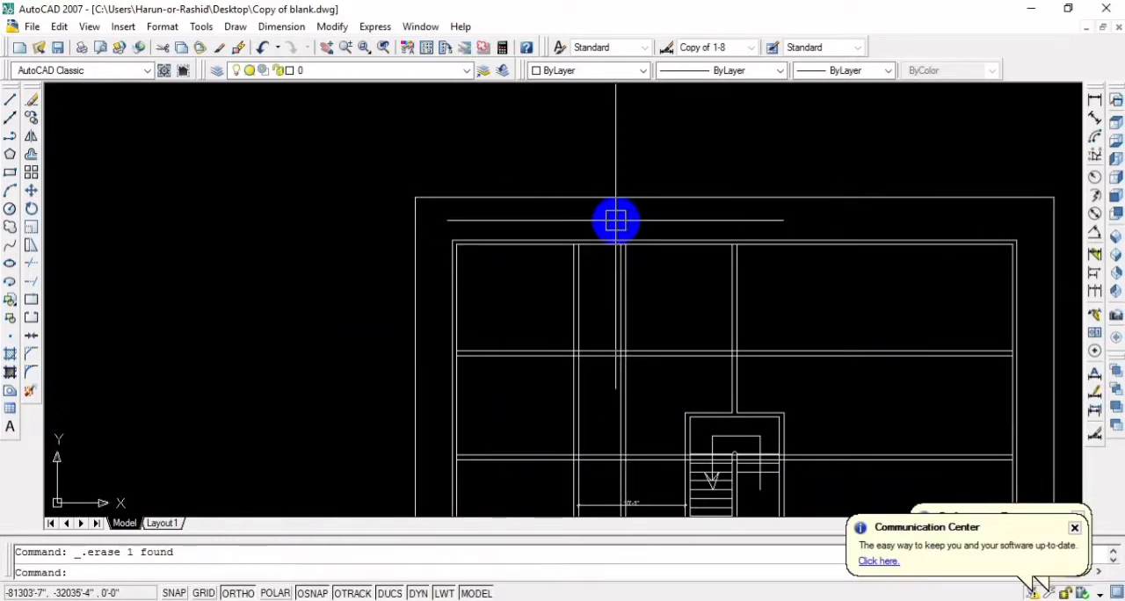
left_click(618, 239)
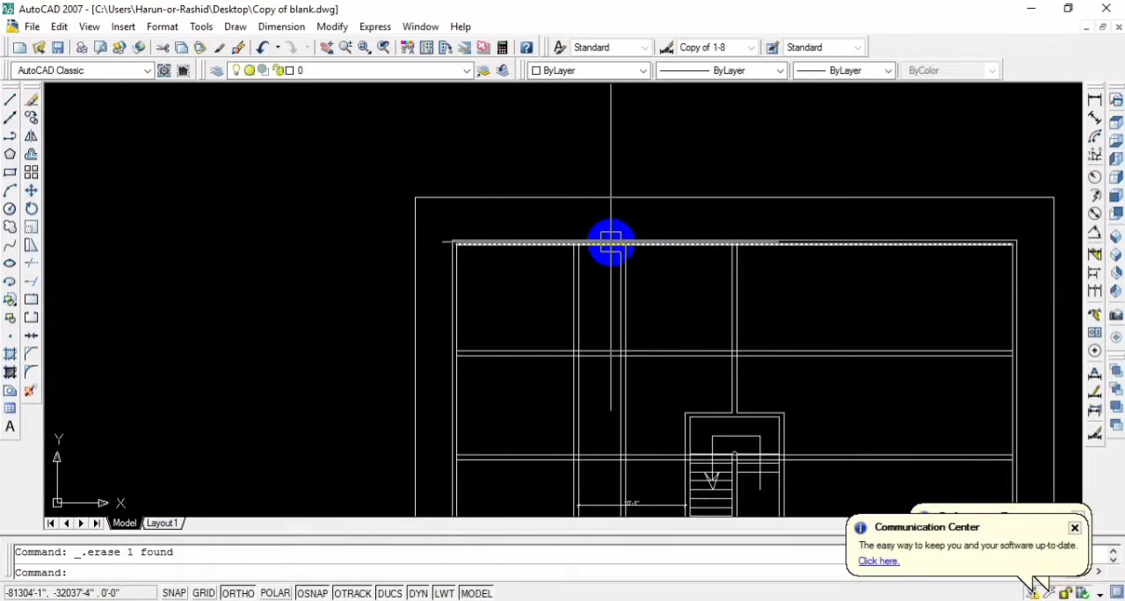
scroll(544, 290, "up", 4)
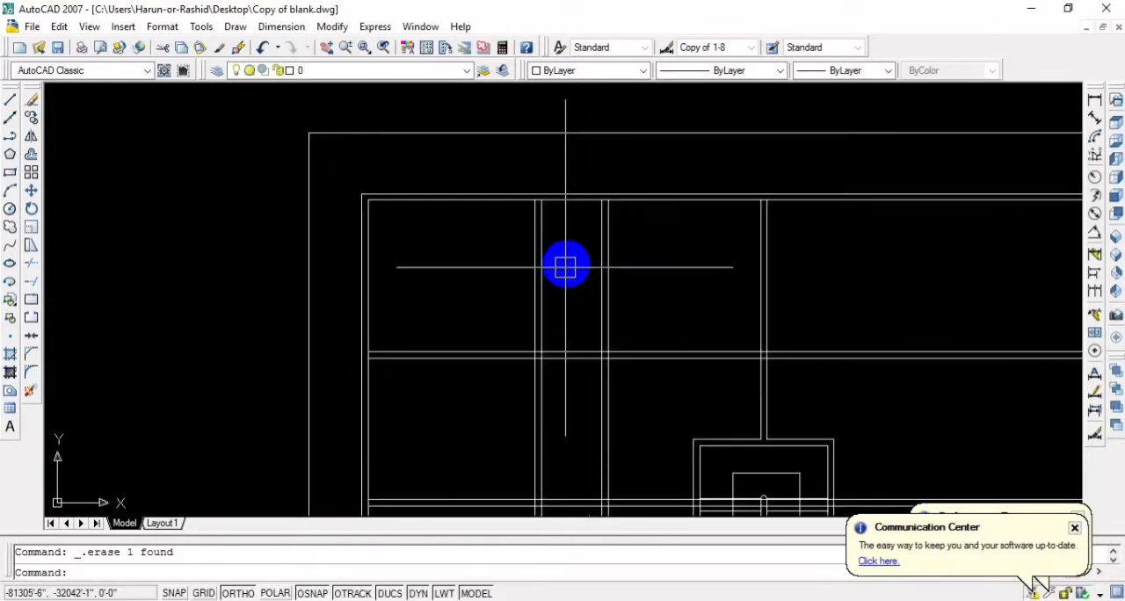
scroll(559, 274, "up", 2)
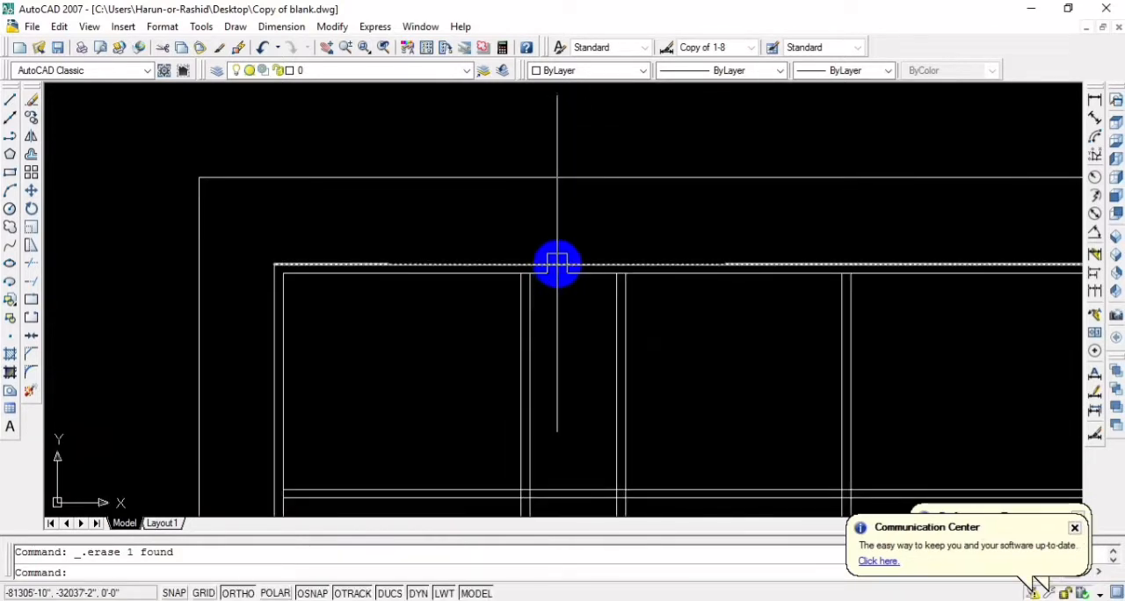
type("o")
key("Return")
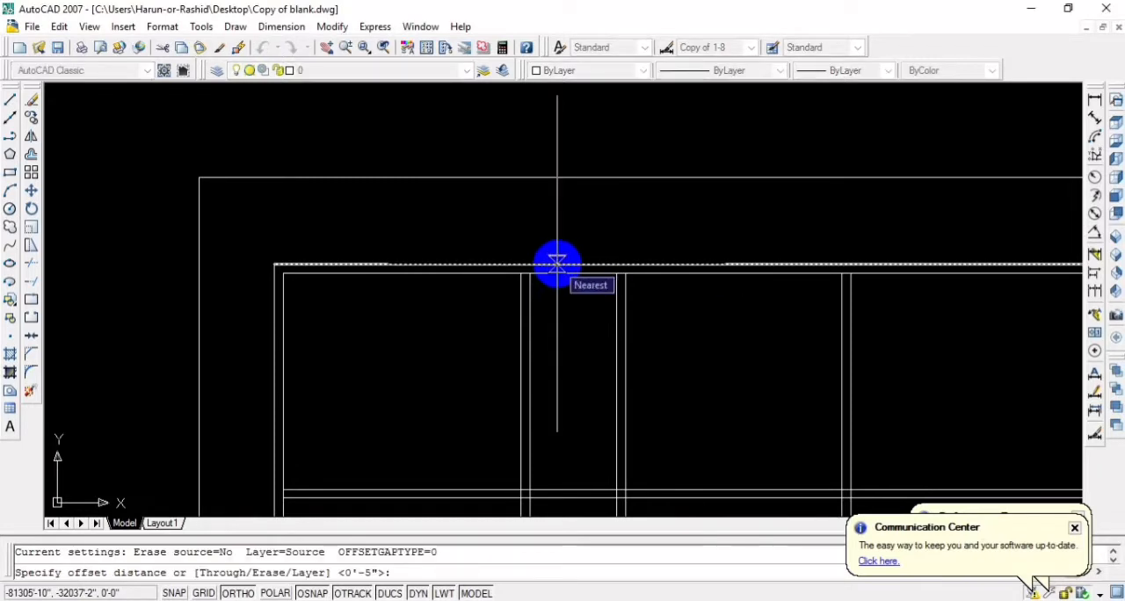
type("2")
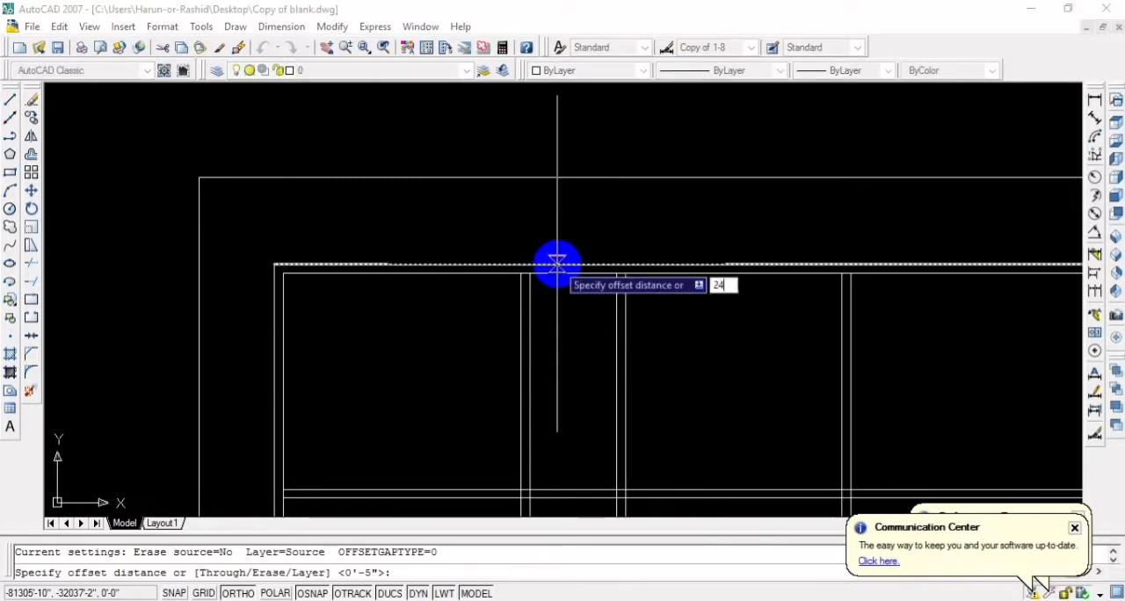
type("4")
key("Return")
left_click(556, 262)
left_click(564, 230)
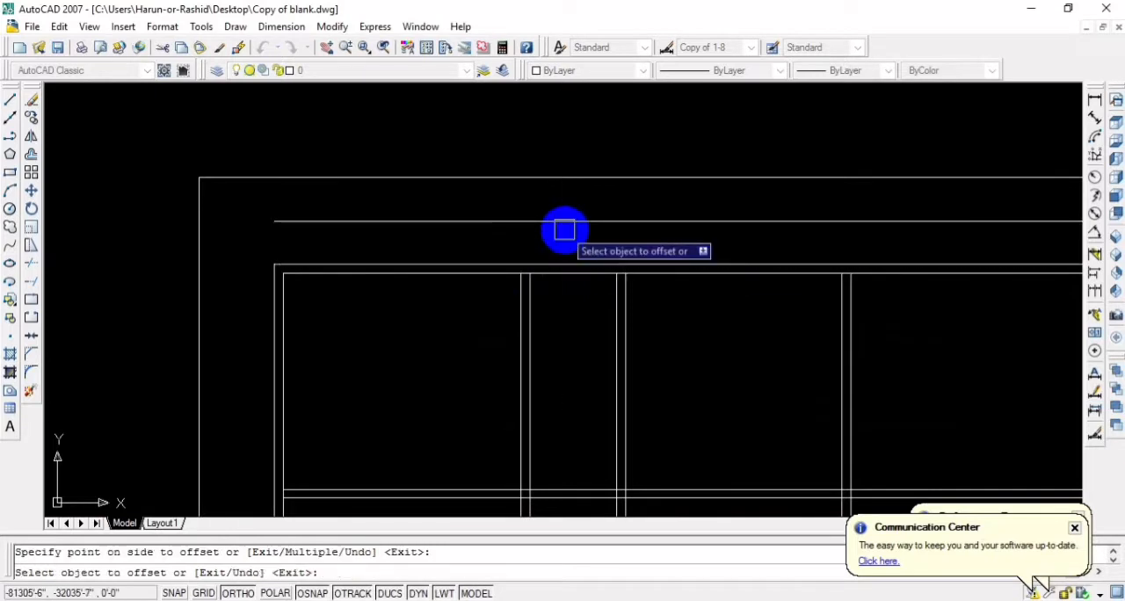
key("Escape")
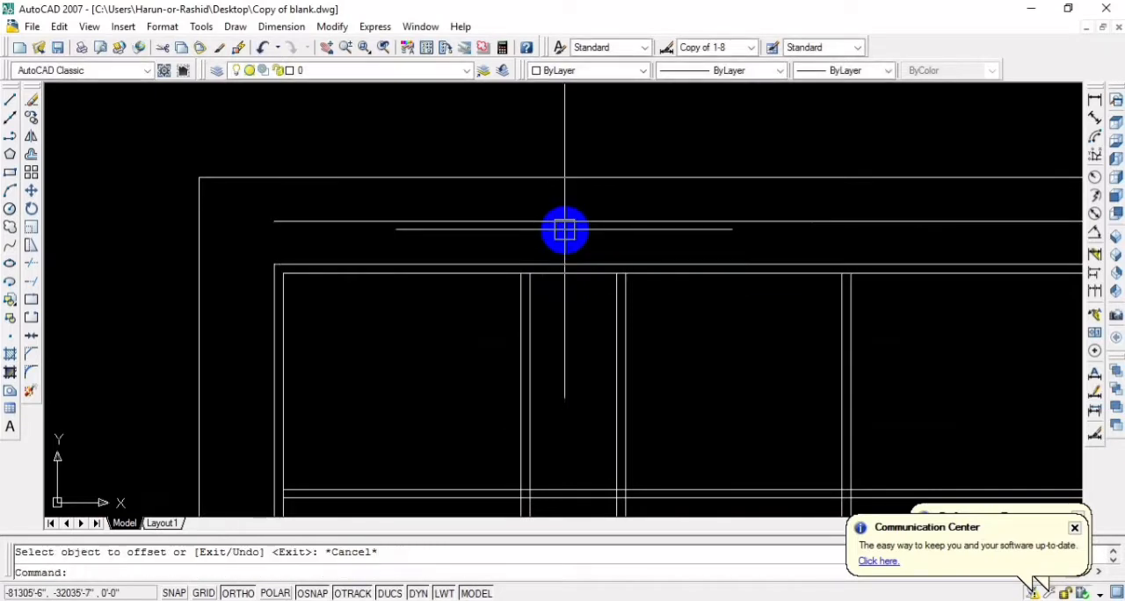
Extend the lines of the two left vertical partitions upward through the top wall to the new outer line
type("tr")
key("Return")
key("Return")
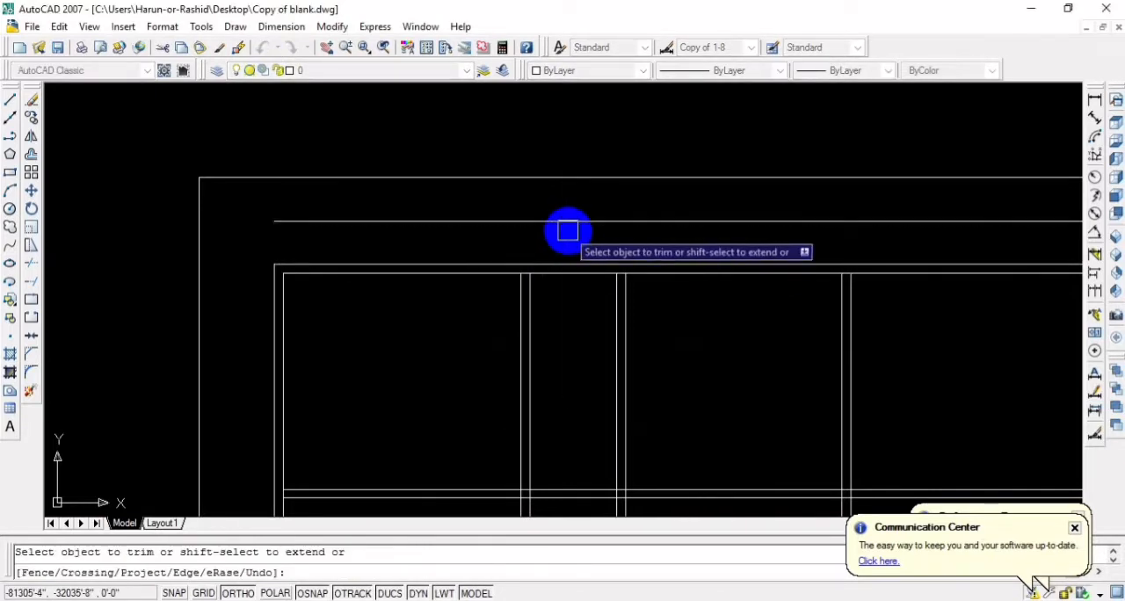
left_click(516, 287)
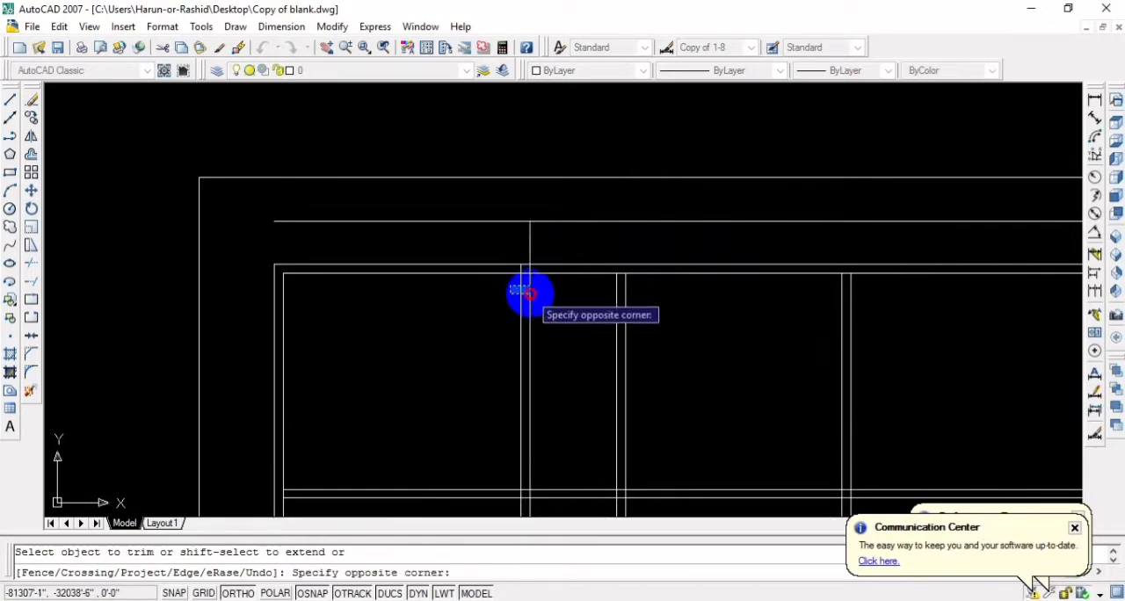
left_click(530, 294, "shift")
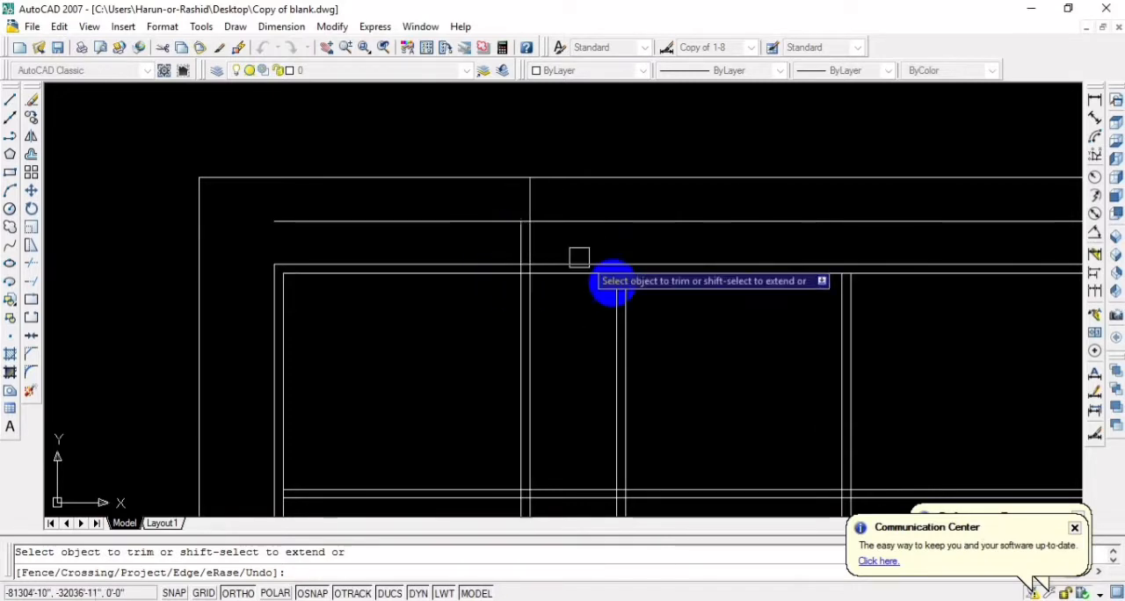
left_click(625, 290, "shift")
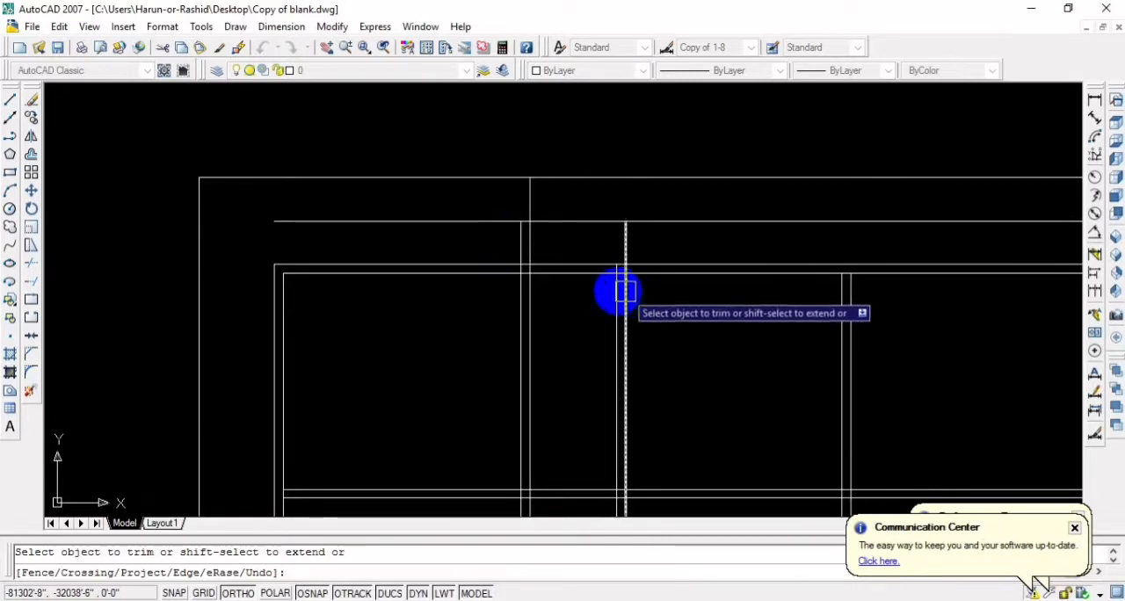
left_click(625, 290)
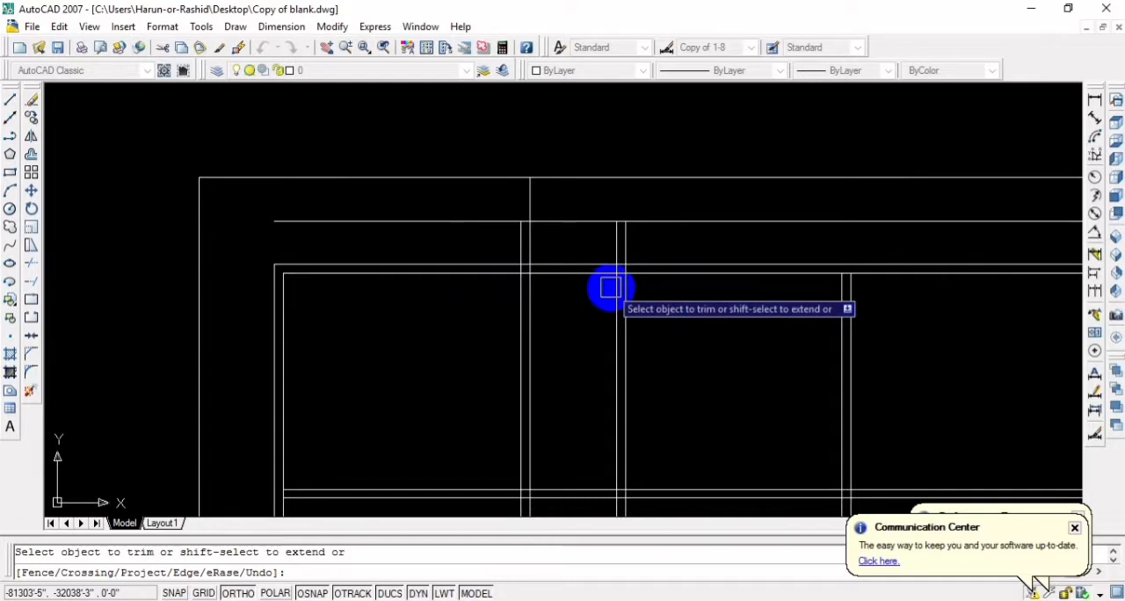
key("Escape")
Offset the new horizontal line above the top wall 5" upward to give the projection its wall thickness
type("o")
key("Return")
type("5")
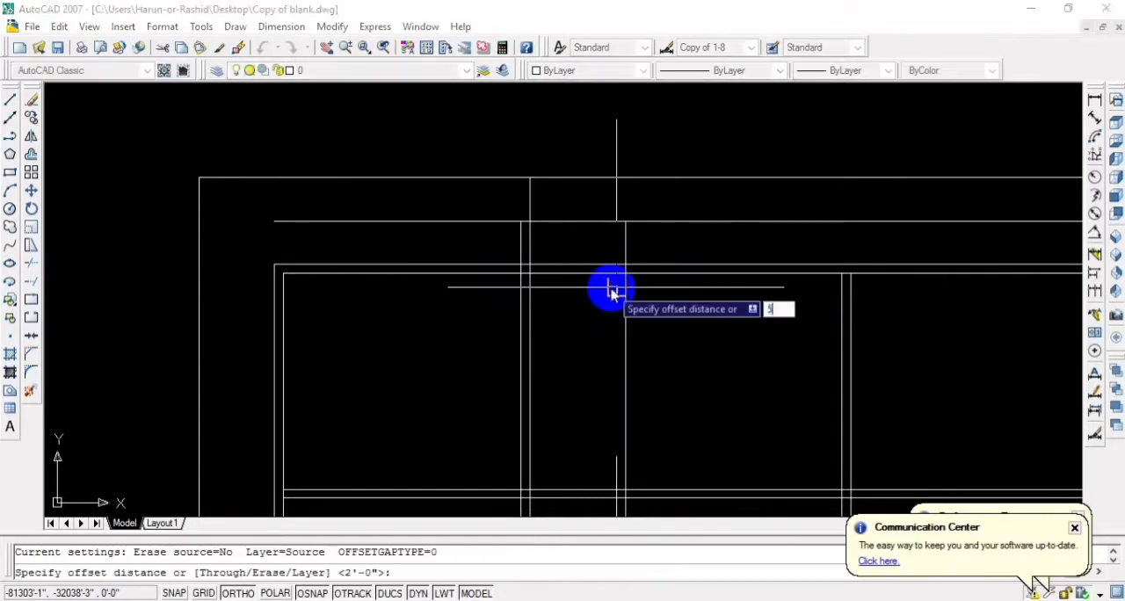
key("Return")
left_click(580, 222)
left_click(580, 202)
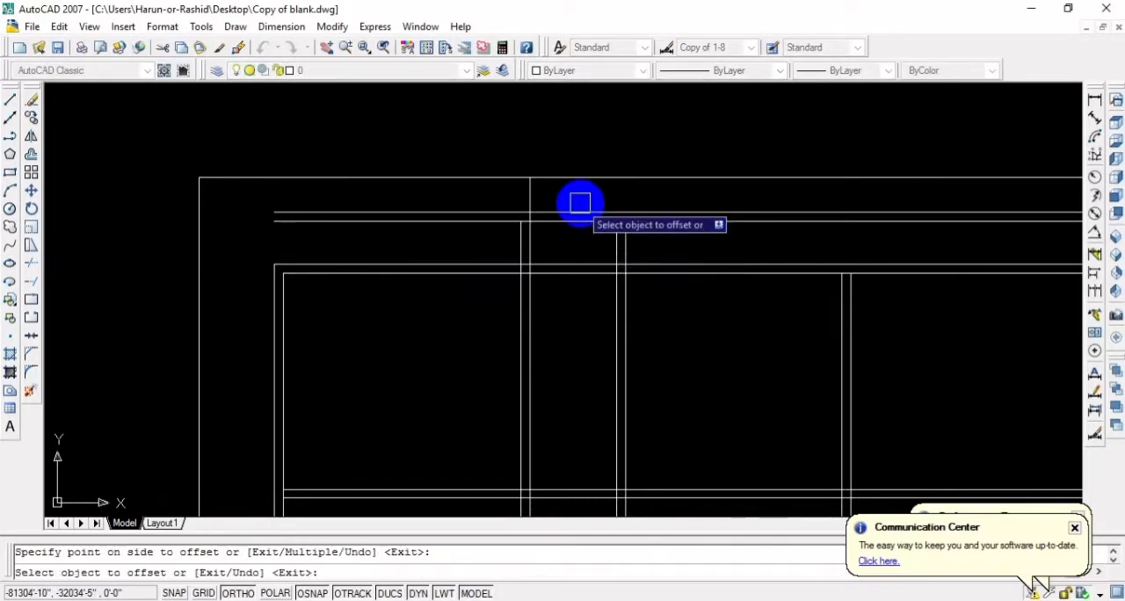
key("Escape")
Fillet the left line of the leftmost partition with the upper line of the projecting wall and erase the corner arc
scroll(569, 207, "up", 2)
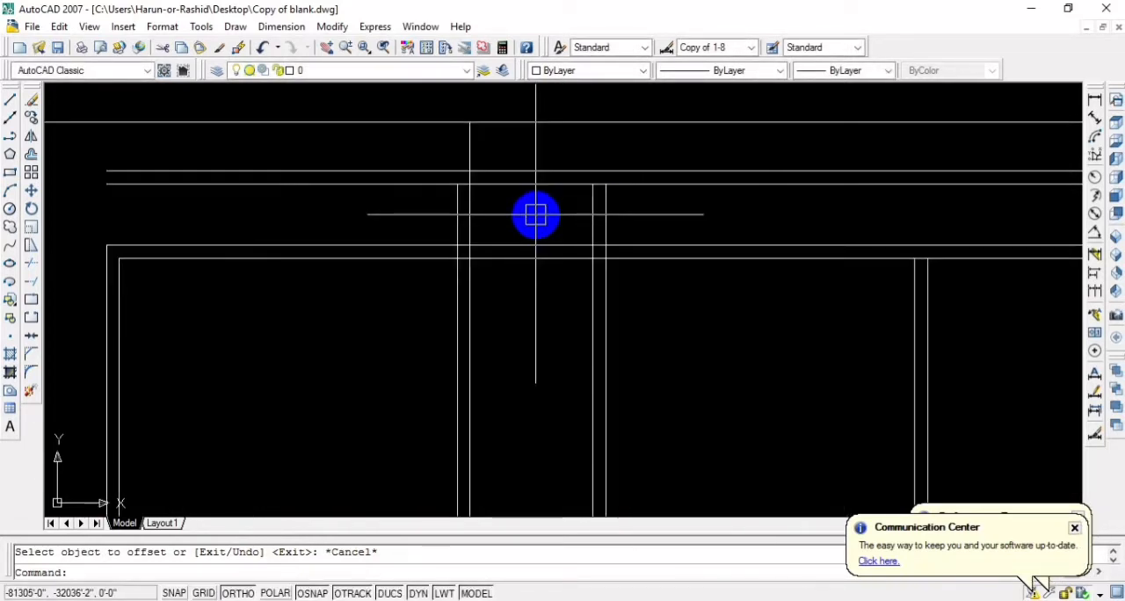
type("f")
key("Return")
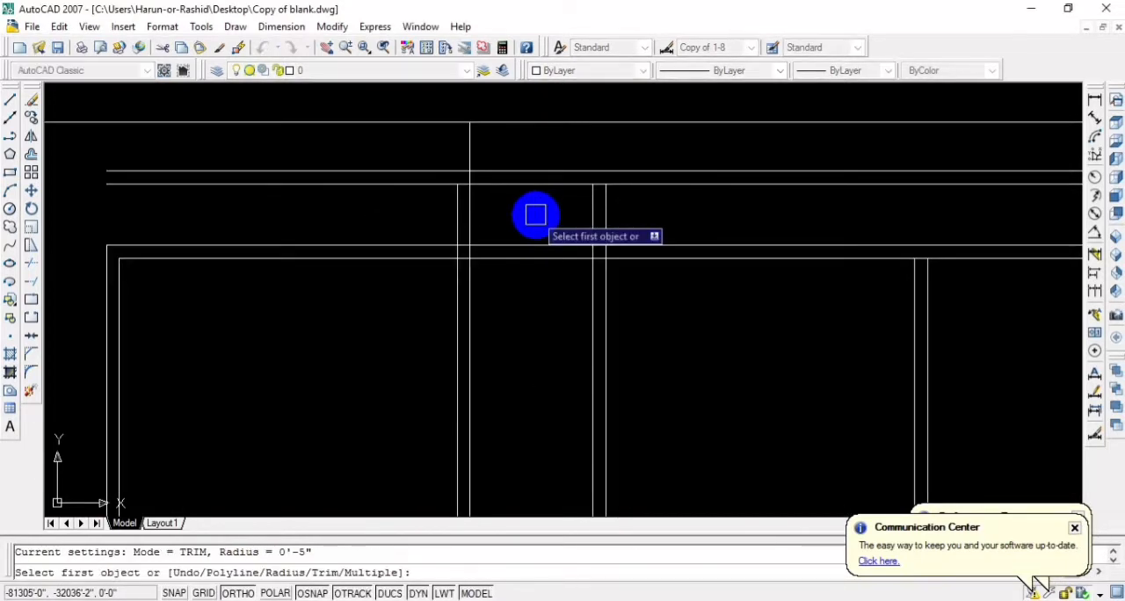
left_click(456, 207)
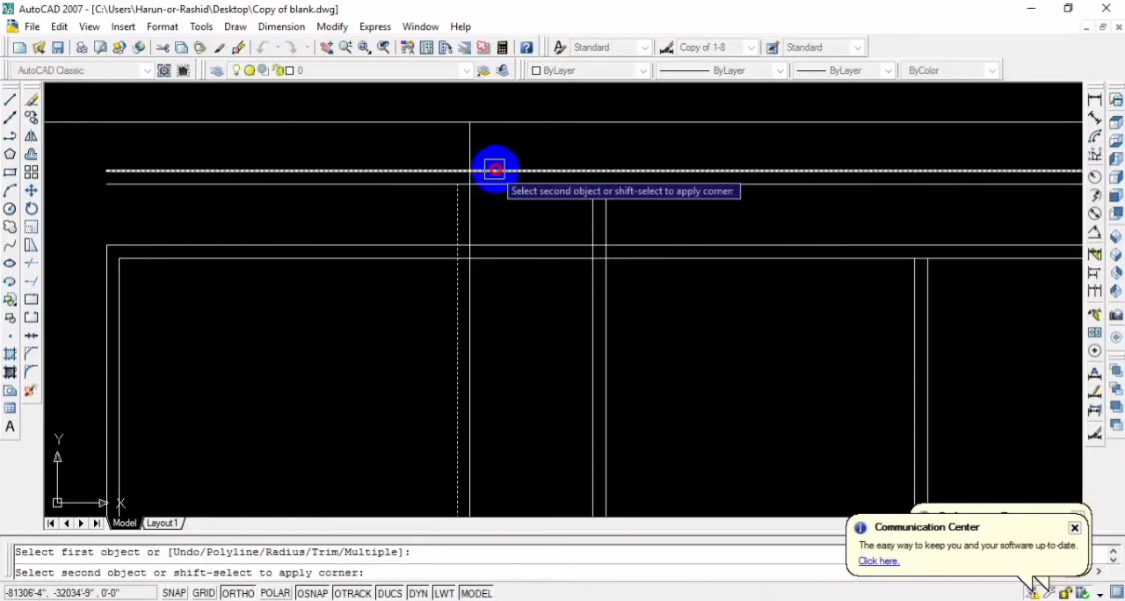
left_click(495, 169)
scroll(464, 166, "up", 5)
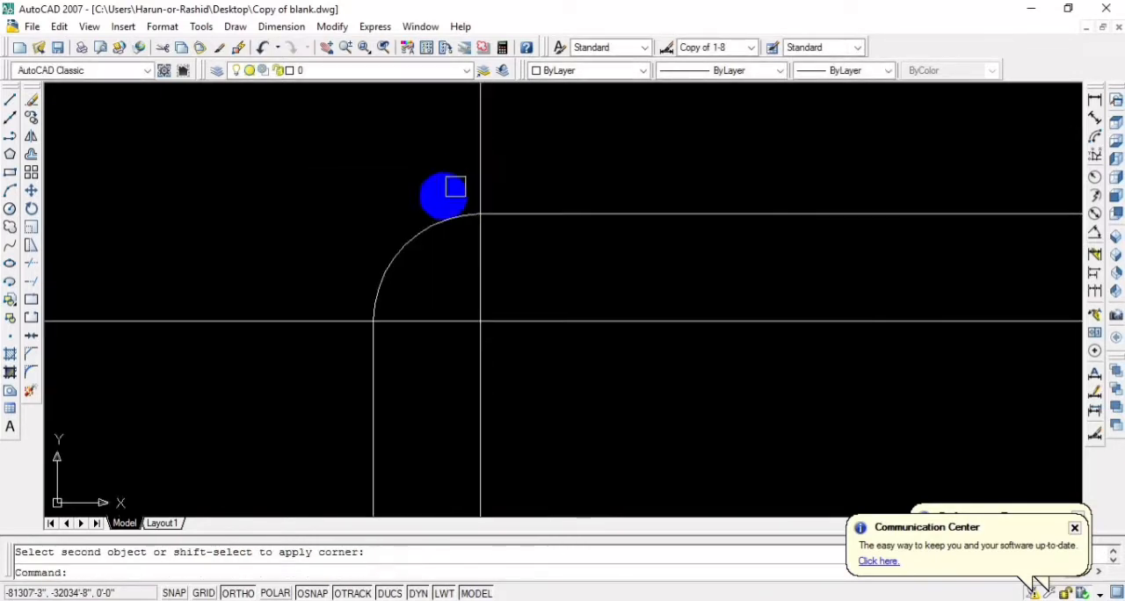
left_click(404, 246)
key("Delete")
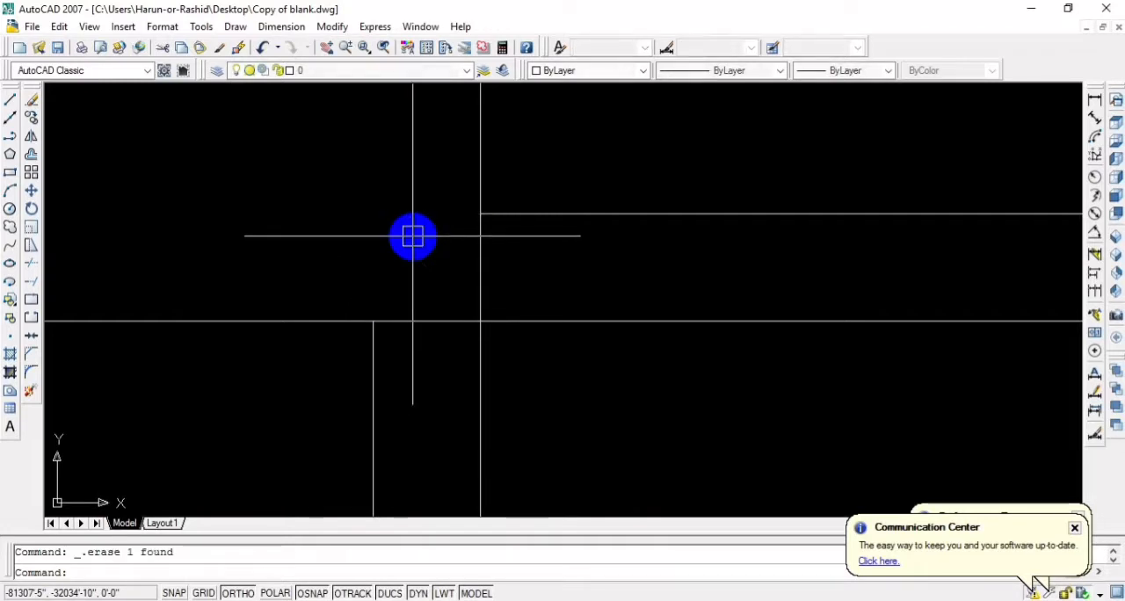
Fillet the left line of the leftmost partition with the upper line of the projecting wall, using a radius of 0
type("f")
key("Return")
type("r")
key("Return")
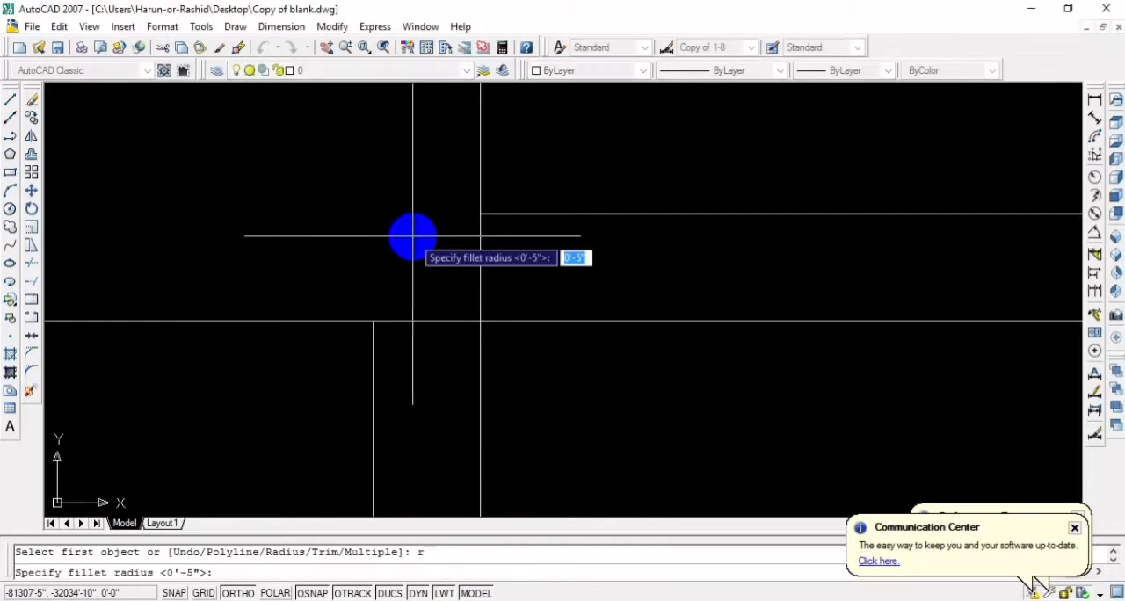
type("0")
key("Return")
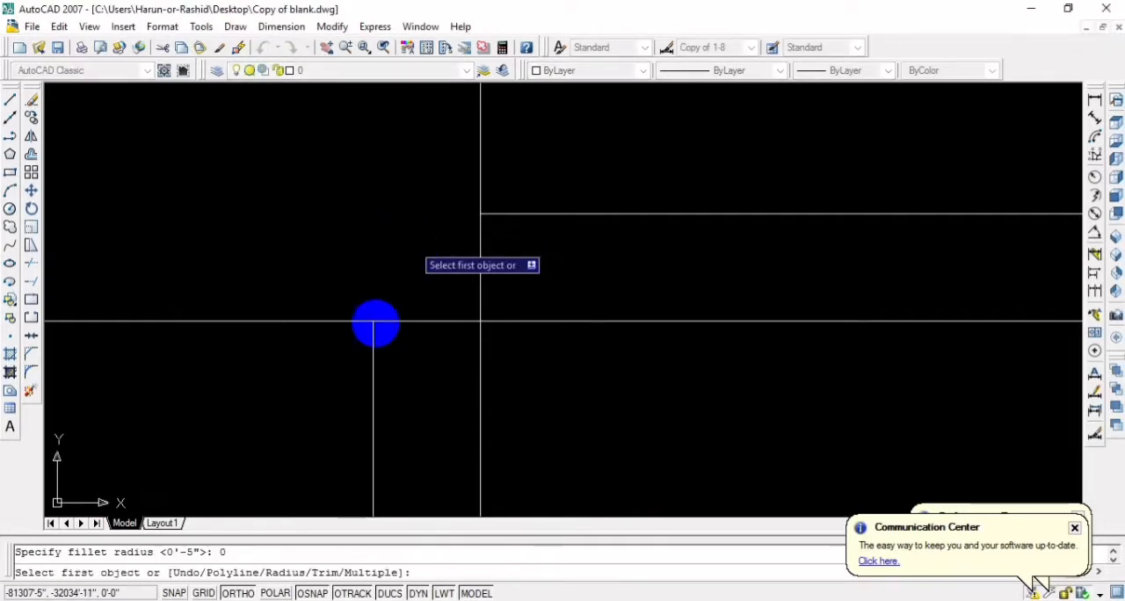
left_click(370, 376)
left_click(513, 217)
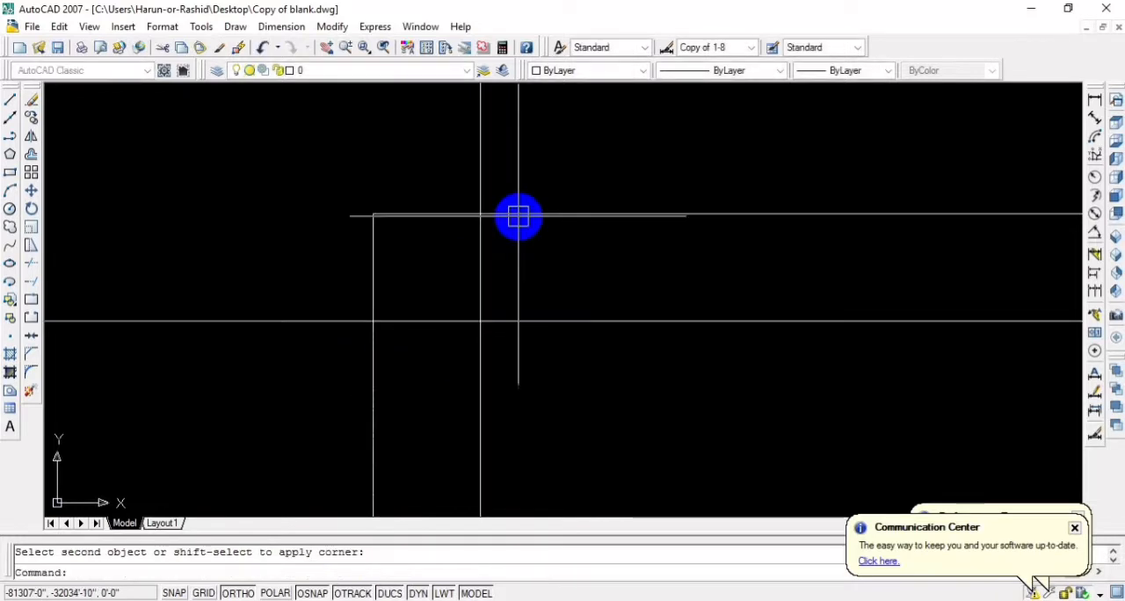
Fillet the leftmost partition's right line with the projection's lower horizontal line at radius 0 to form the inner left corner
scroll(531, 226, "down", 4)
scroll(480, 301, "down", 4)
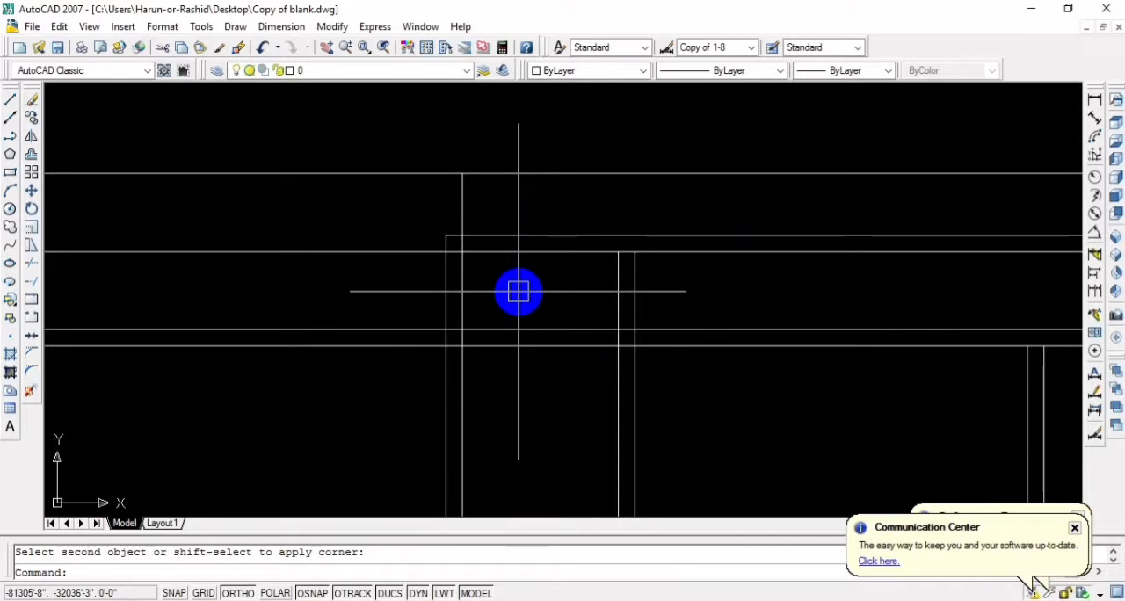
key("Return")
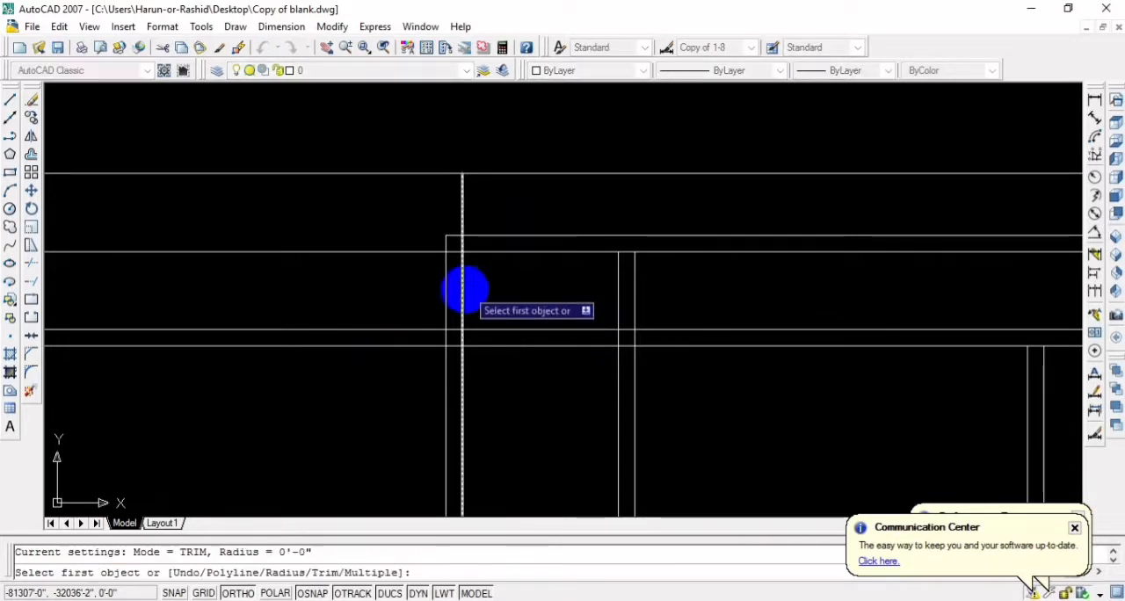
left_click(464, 289)
left_click(494, 253)
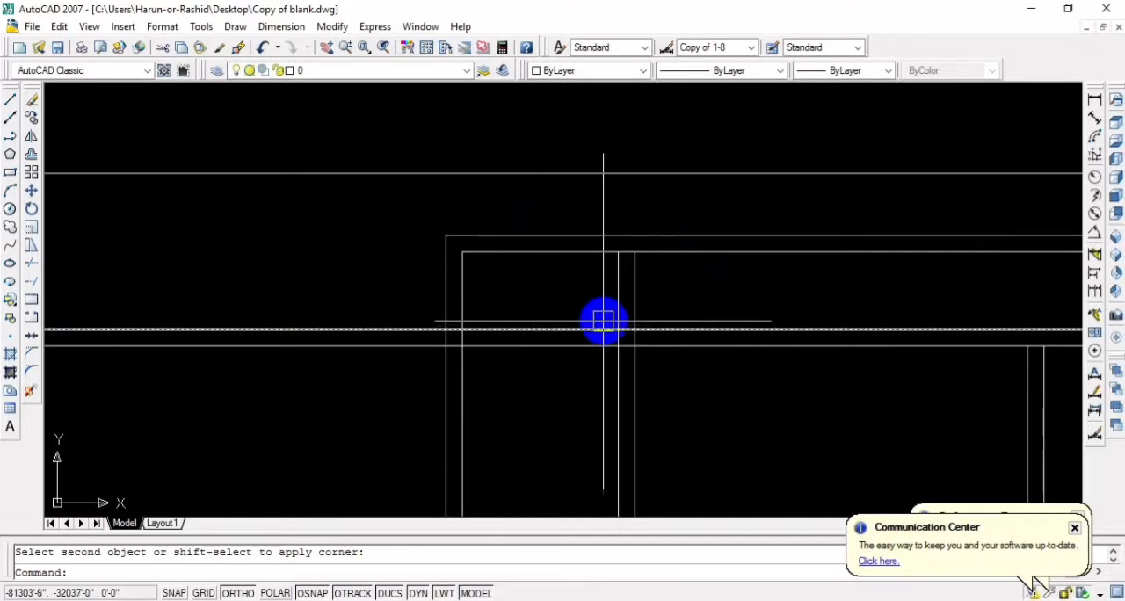
Fillet both lines of the second partition with the projection's horizontal lines at radius 0 to close the inner and outer right corners
key("space")
left_click(615, 289)
left_click(590, 256)
key("space")
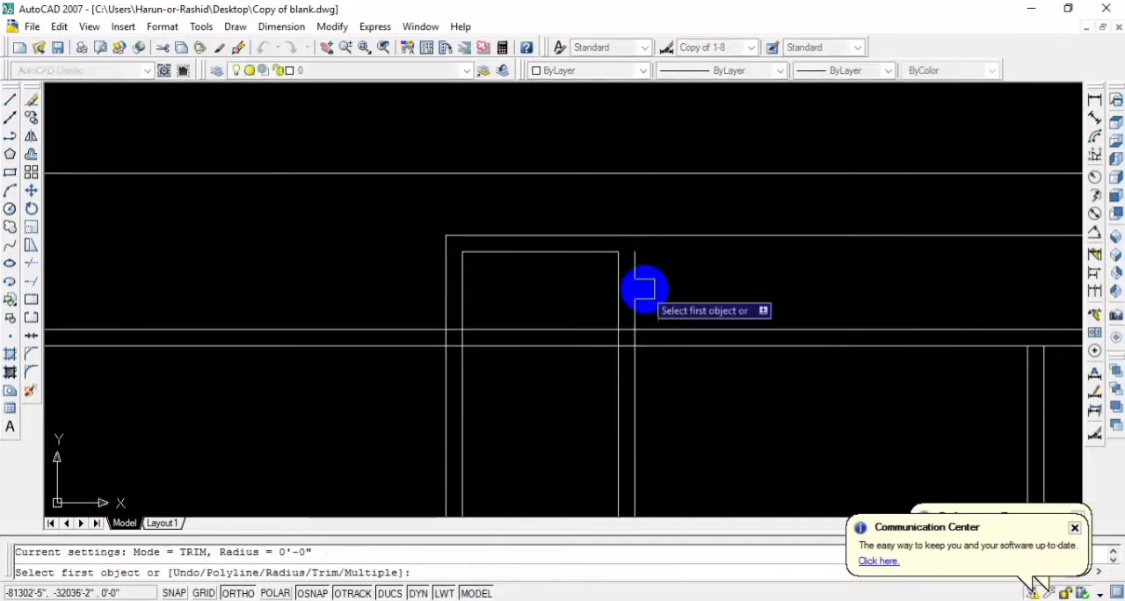
left_click(634, 281)
left_click(616, 232)
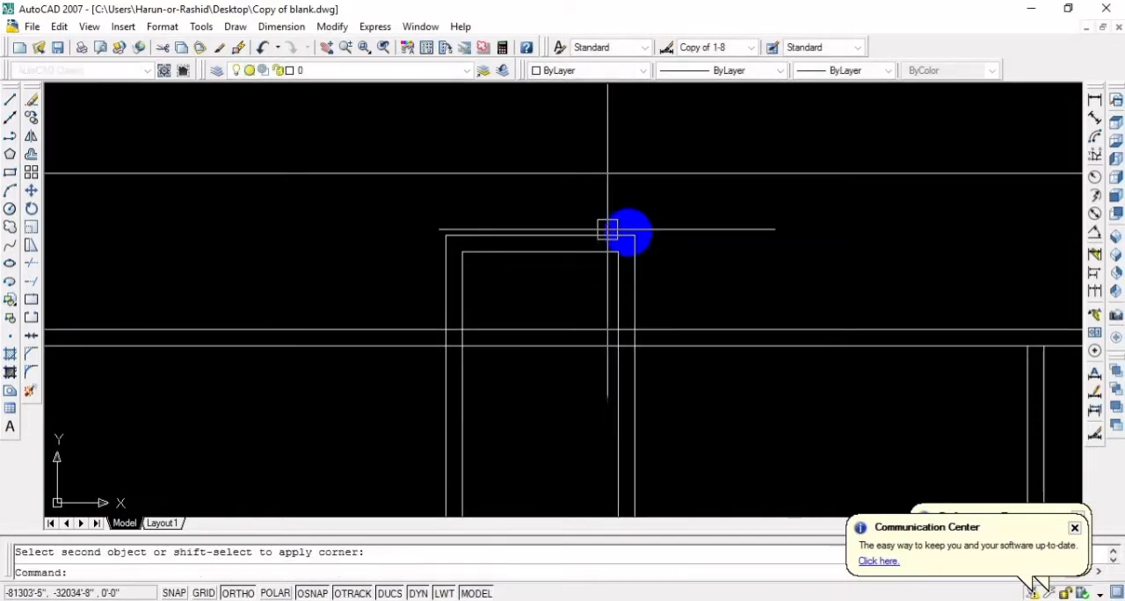
Trim away both lines of the building's top wall where they cross the inside of the projection
scroll(703, 301, "down", 2)
scroll(655, 322, "up", 3)
scroll(601, 274, "up", 1)
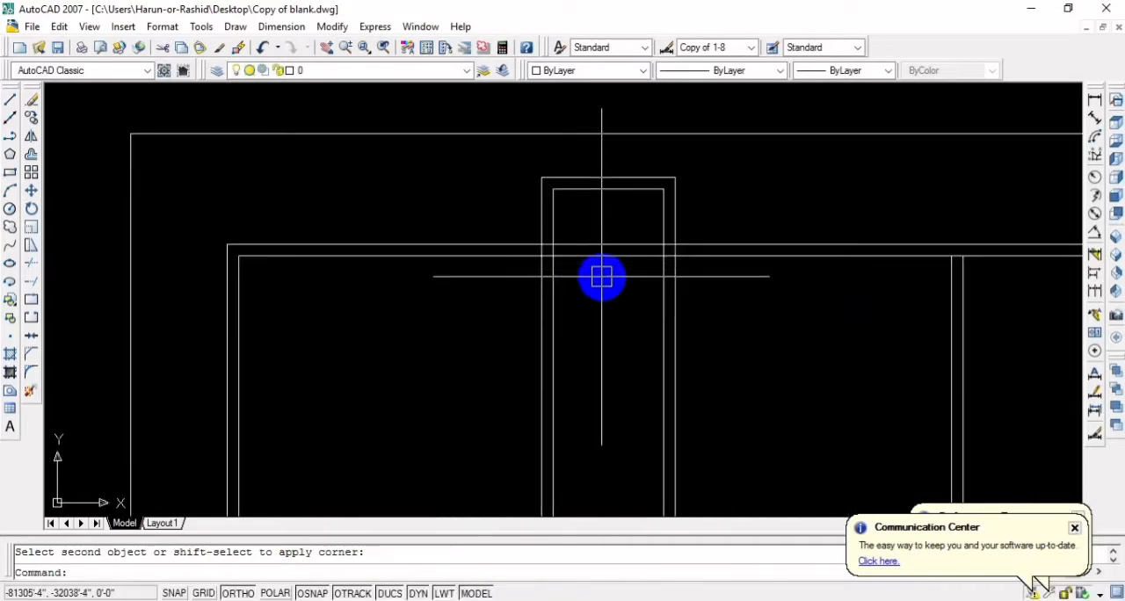
type("tr")
key("Return")
key("Return")
left_click(591, 255)
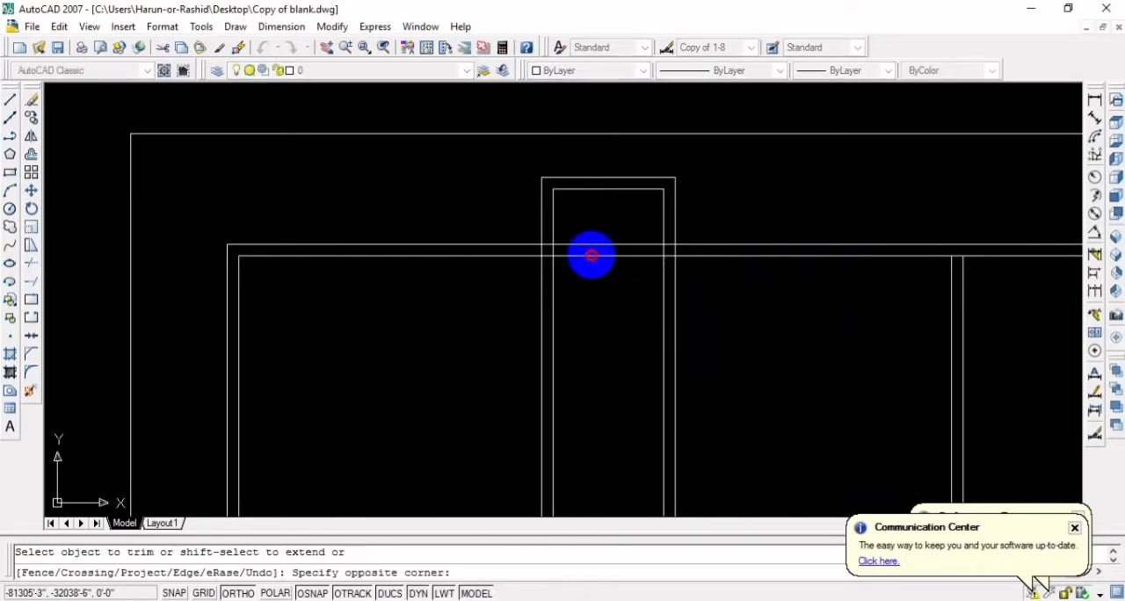
left_click(608, 268)
scroll(615, 290, "down", 2)
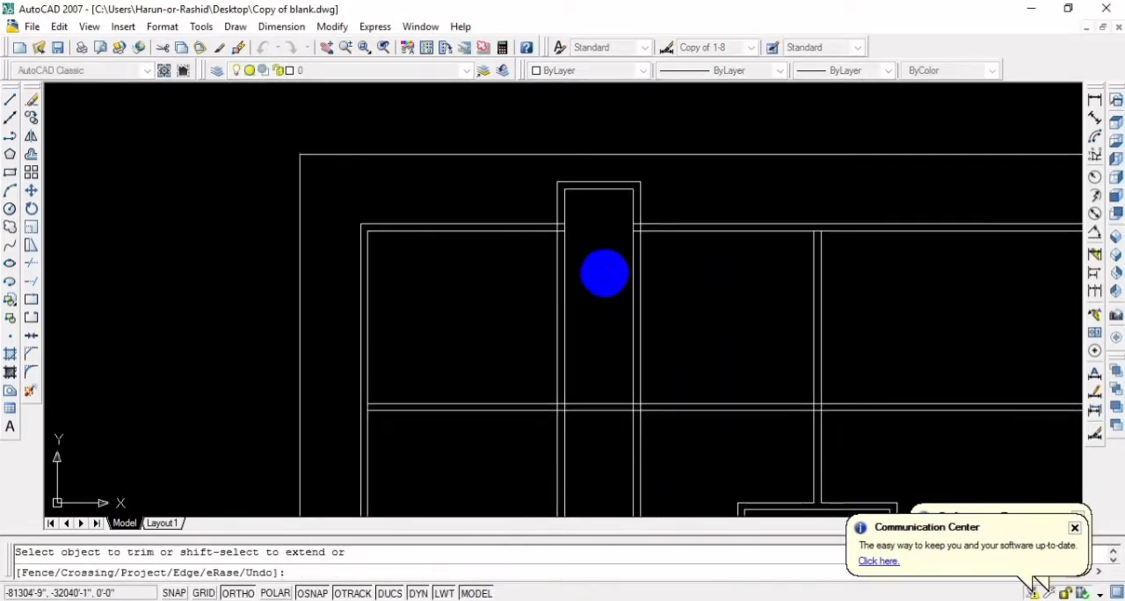
key("Escape")
scroll(601, 230, "up", 1)
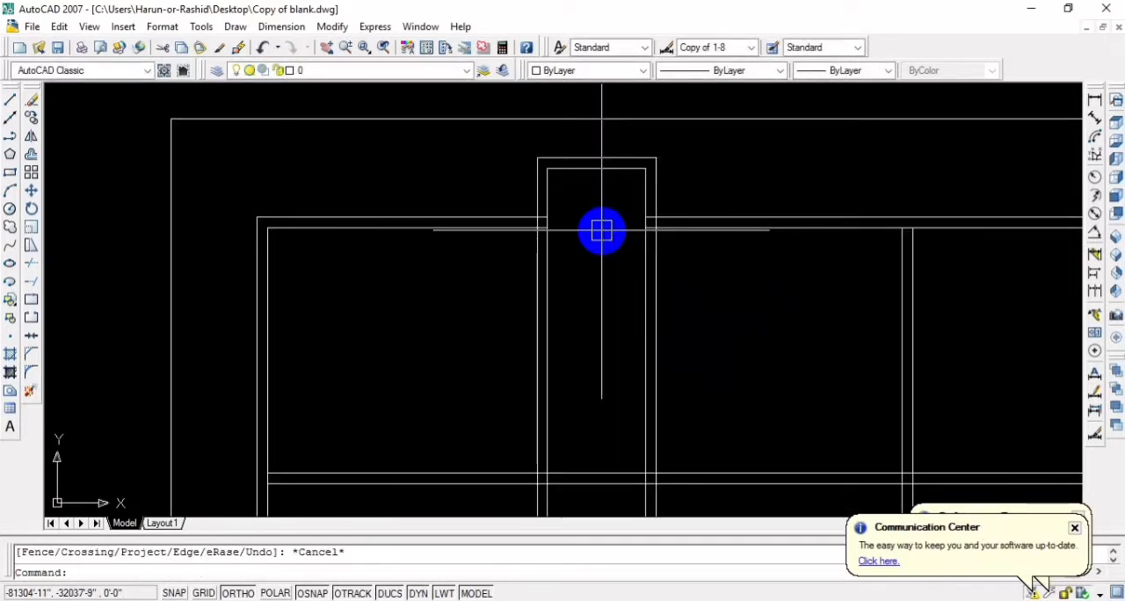
type("o")
key("Return")
type("7")
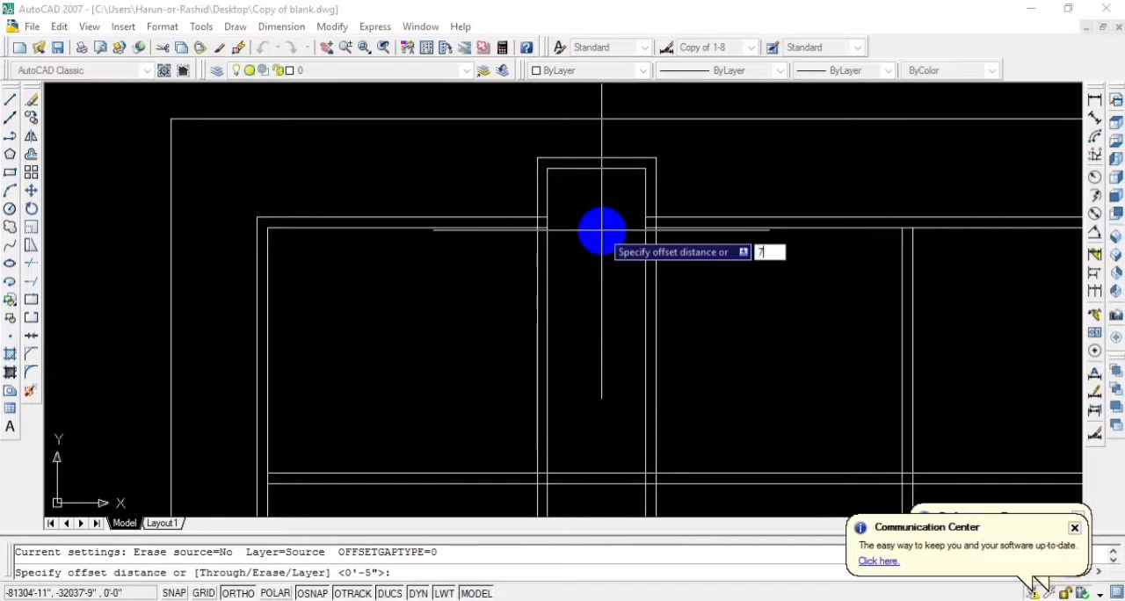
key("Return")
key("Escape")
Offset the inner horizontal line of the projection's top wall 7' downward between the two left partitions
type("o")
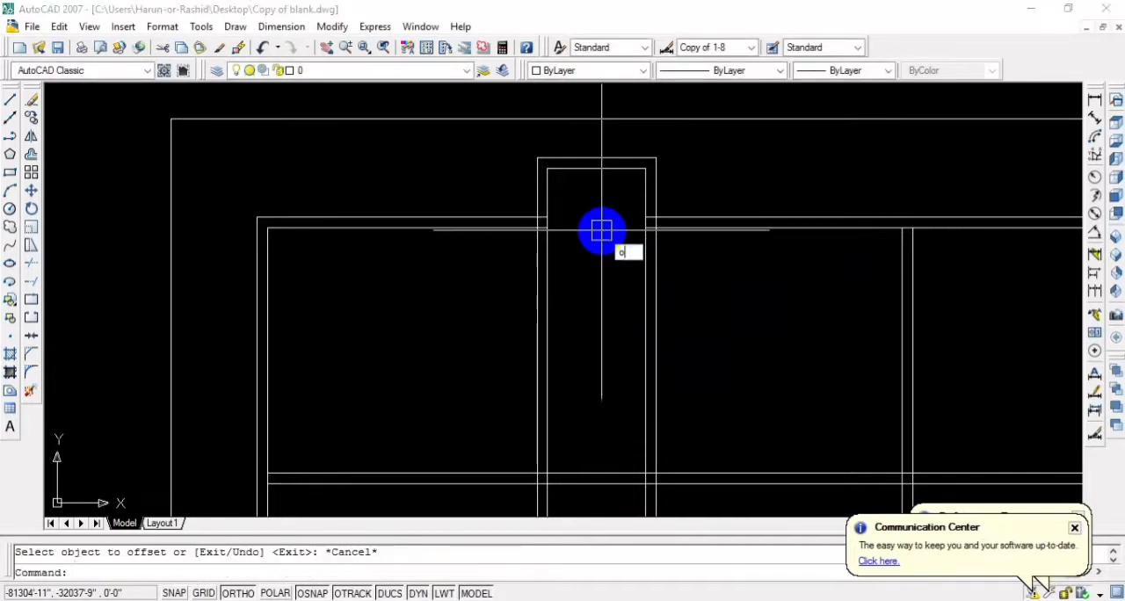
key("Return")
type("7")
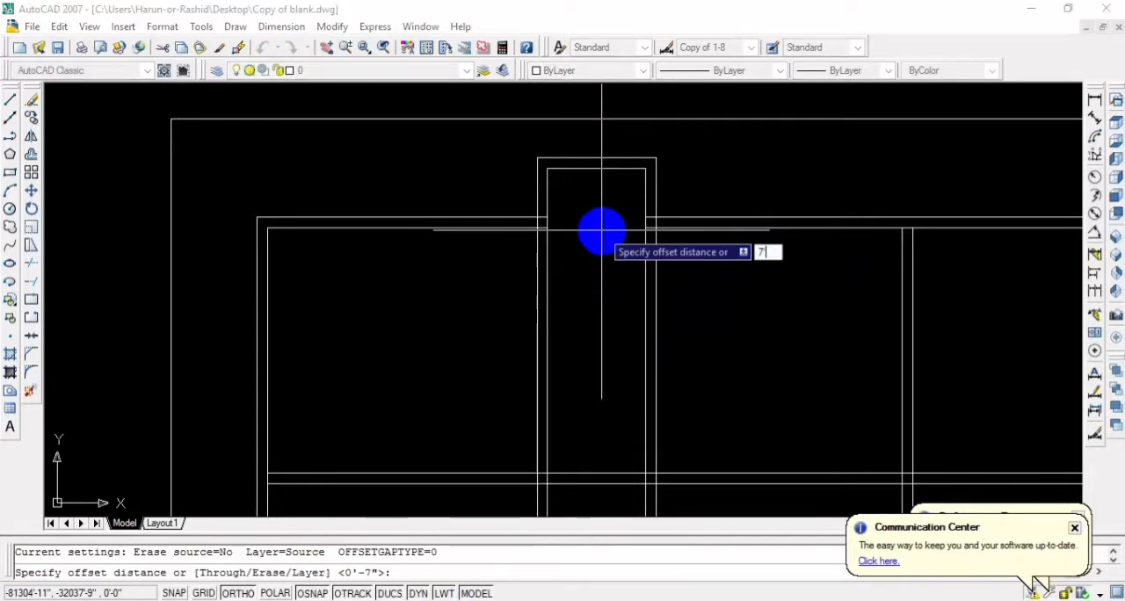
key("Return")
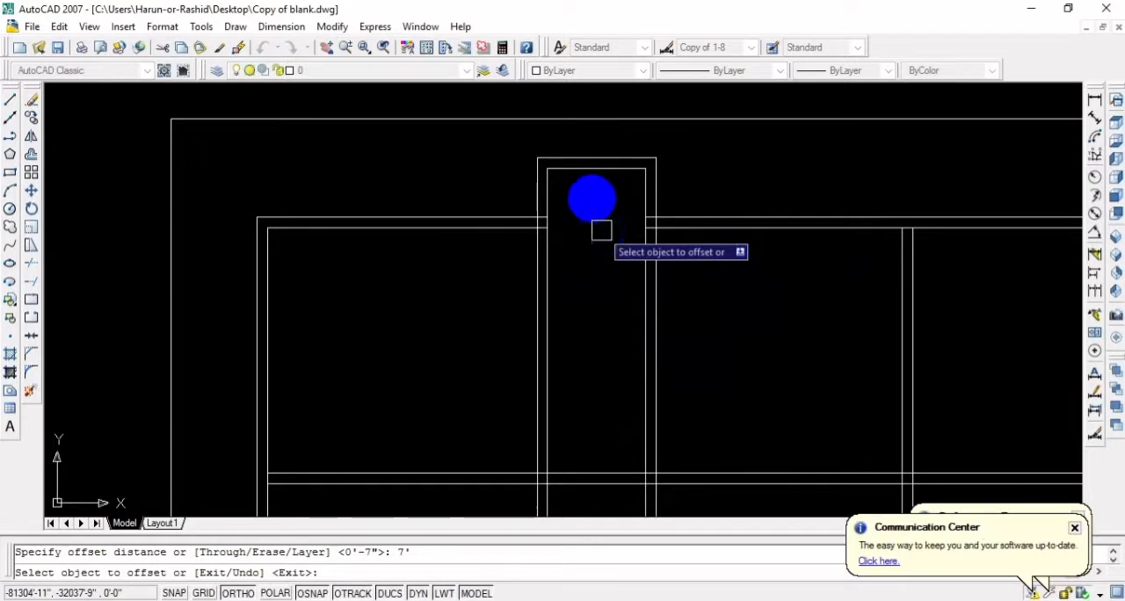
left_click(589, 176)
left_click(598, 278)
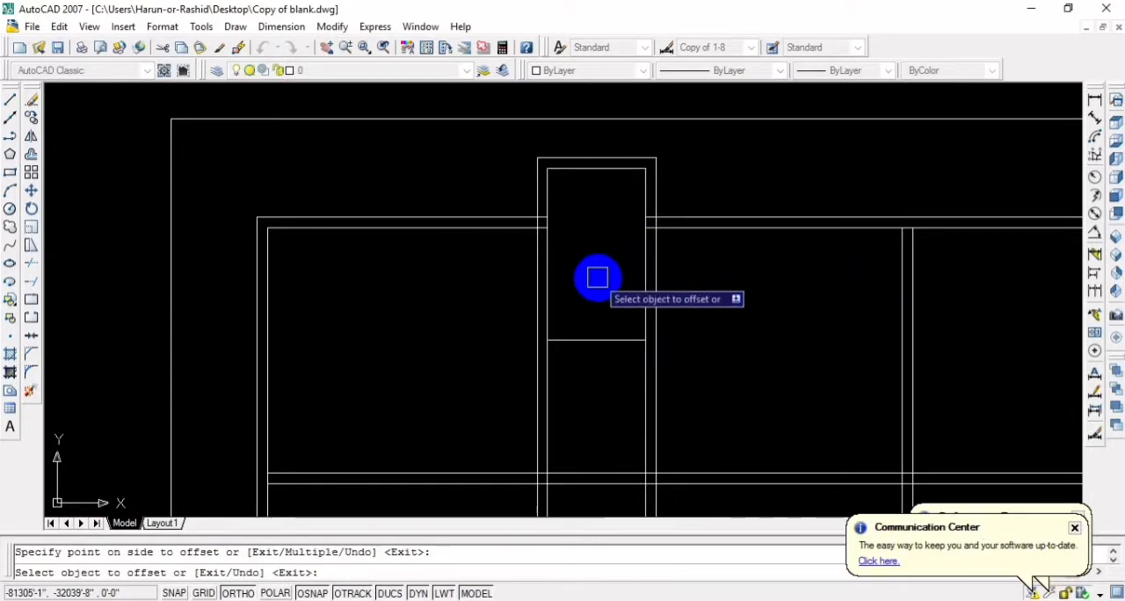
key("Return")
Offset the new cross line between the two left partitions 5" downward to give the cross wall its thickness
key("Return")
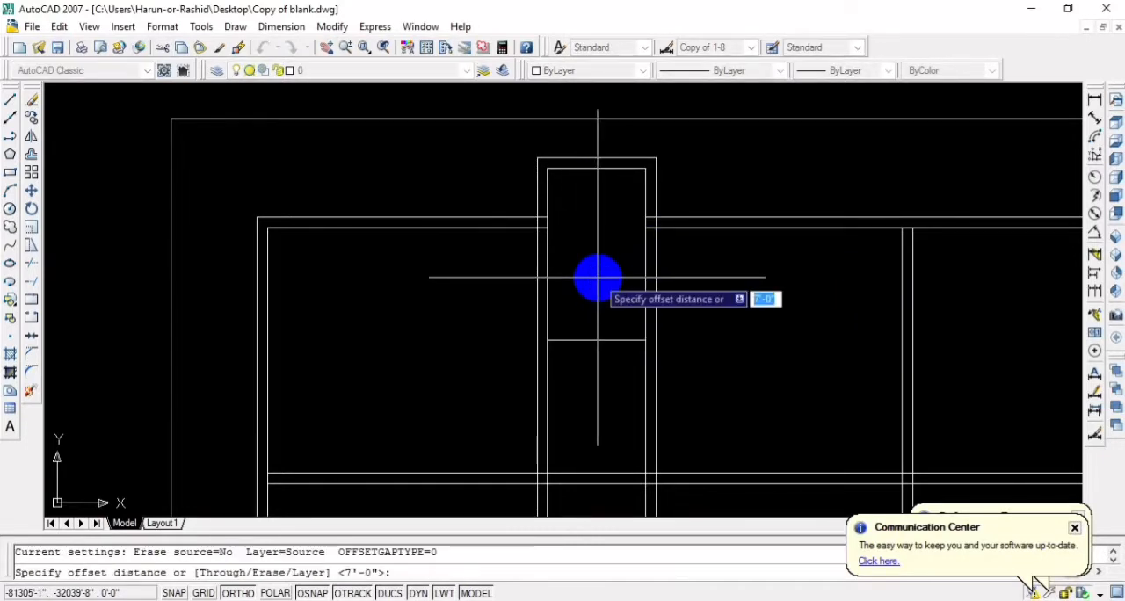
type("5")
key("Return")
left_click(590, 339)
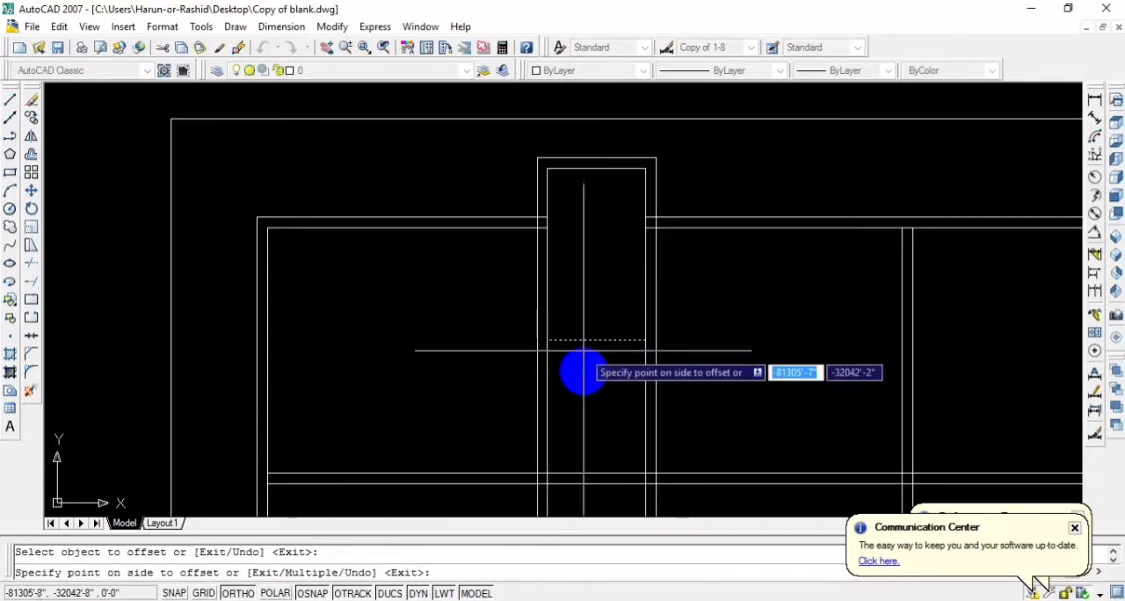
left_click(583, 376)
scroll(602, 282, "down", 2)
middle_click_drag(603, 281, 595, 227)
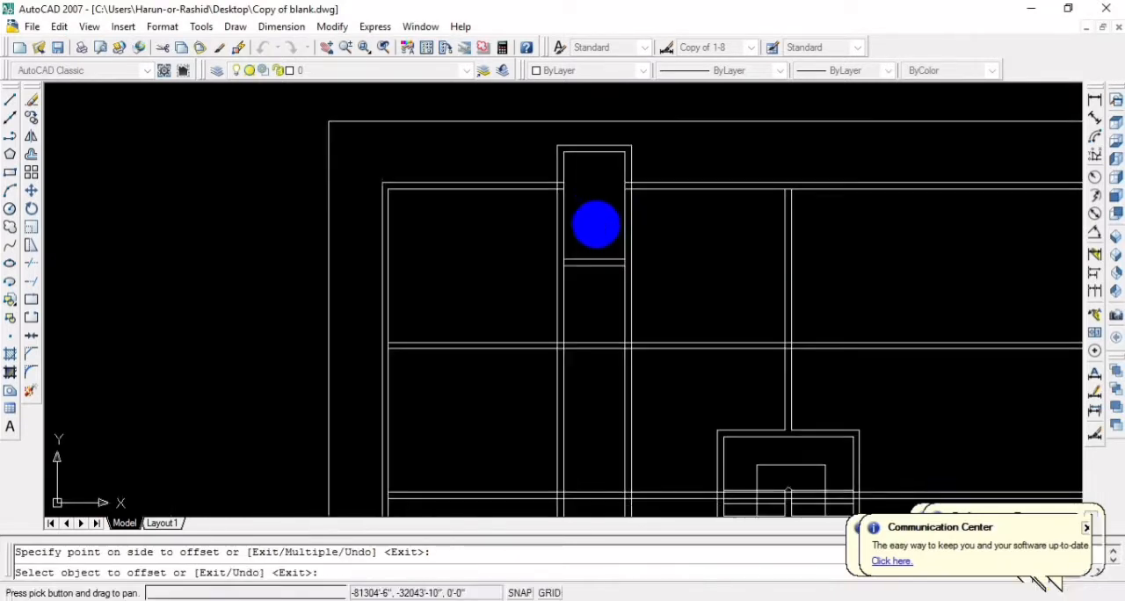
mouse_move(606, 274)
middle_mouse_down()
mouse_move(548, 304)
mouse_move(581, 313)
mouse_move(508, 308)
middle_mouse_up()
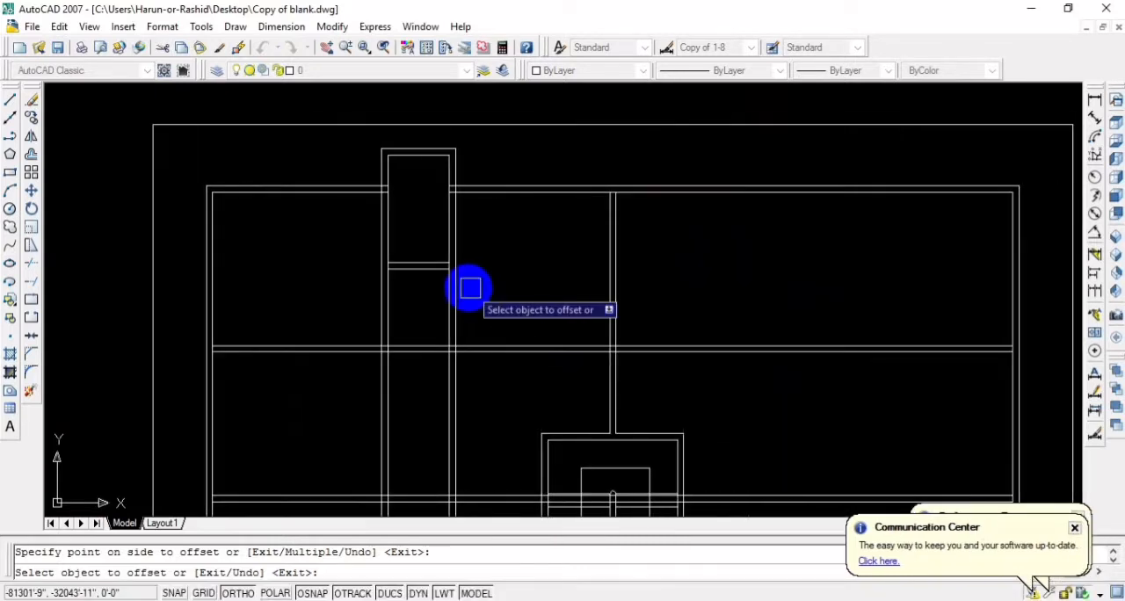
key("Escape")
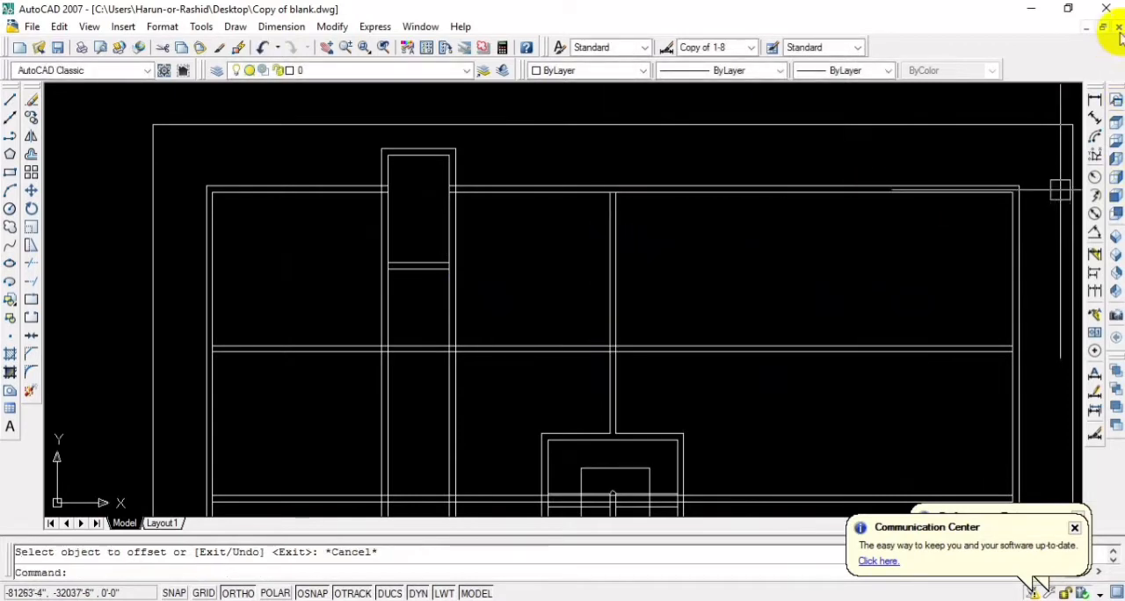
Add a horizontal linear dimension between the second left partition's right line and the partition above the staircase, in the upper room
left_click(1098, 101)
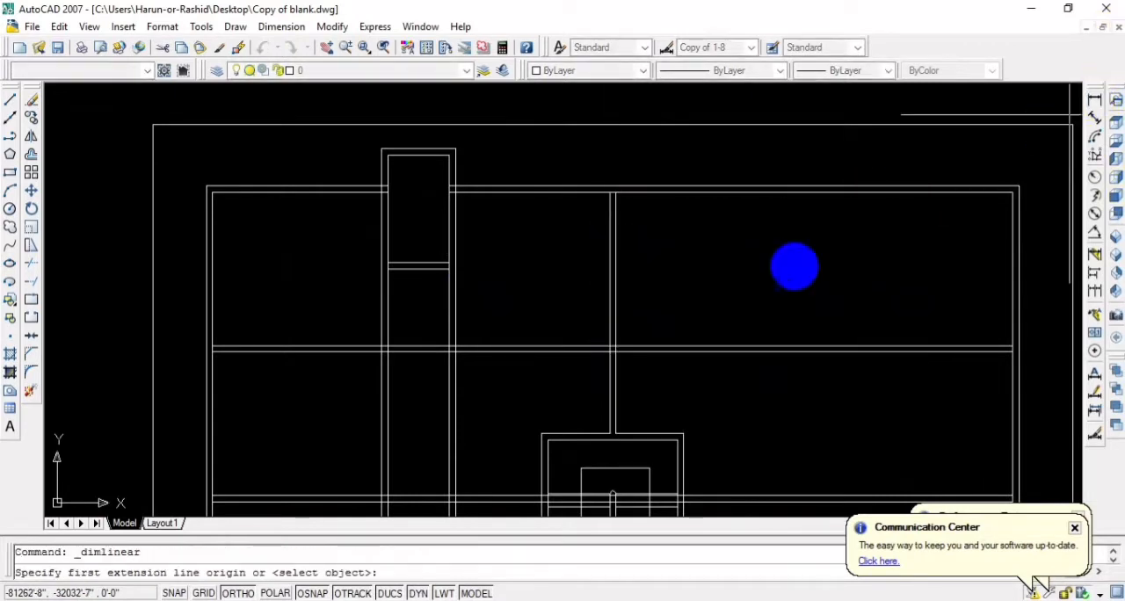
left_click(456, 305)
left_click(611, 308)
left_click(562, 272)
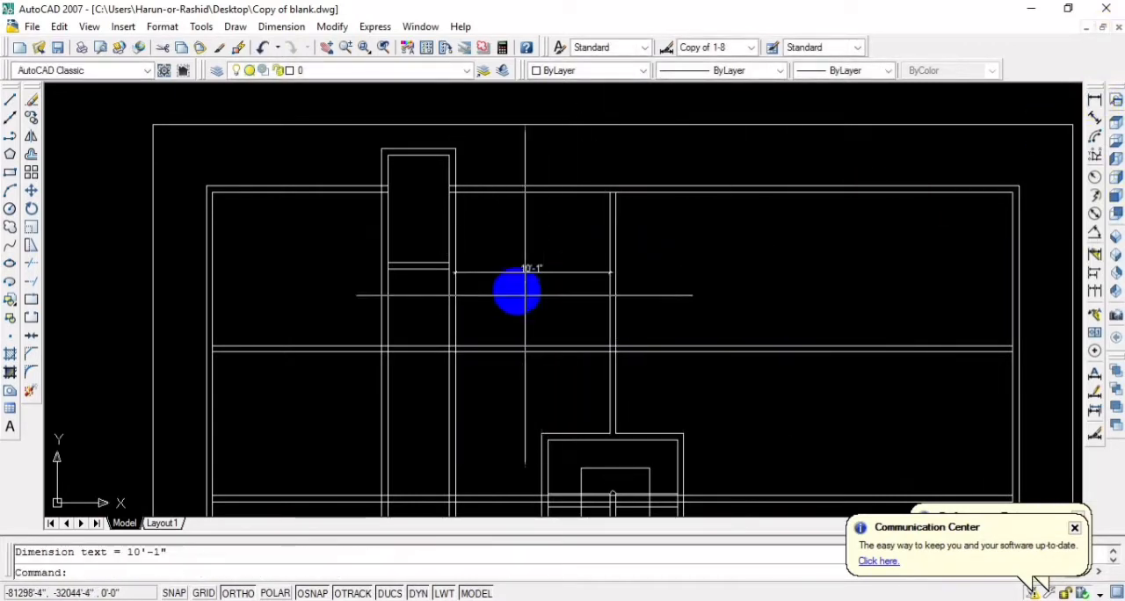
Compare the dimensioned width of the upper room with the dimensioned width beside the staircase
scroll(516, 286, "up", 4)
scroll(522, 285, "down", 4)
scroll(519, 294, "up", 3)
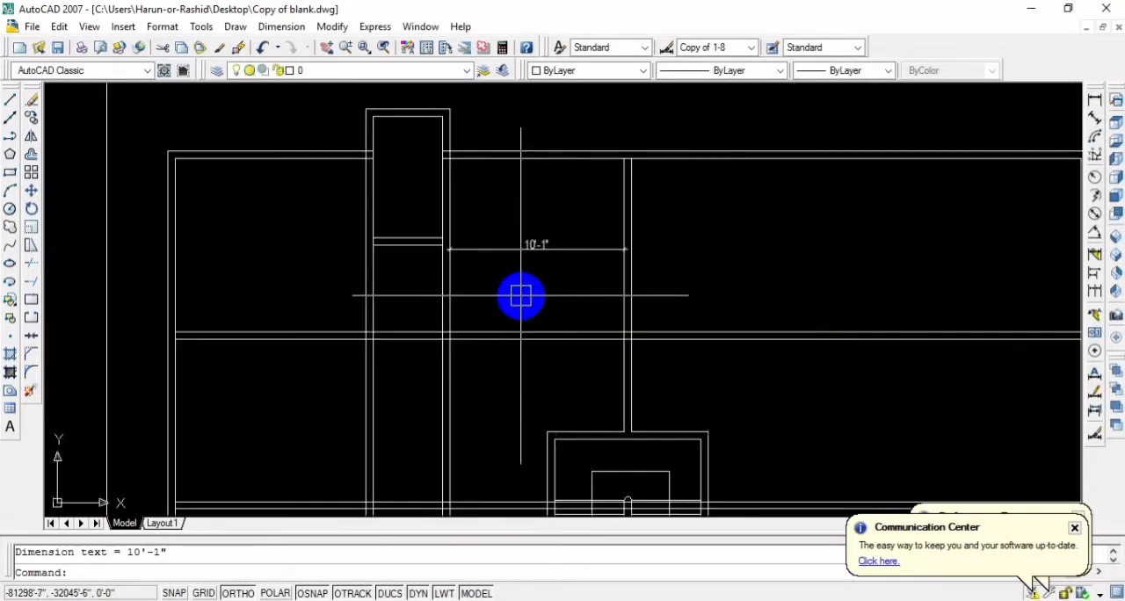
middle_click_drag(520, 296, 625, 263)
scroll(625, 261, "down", 2)
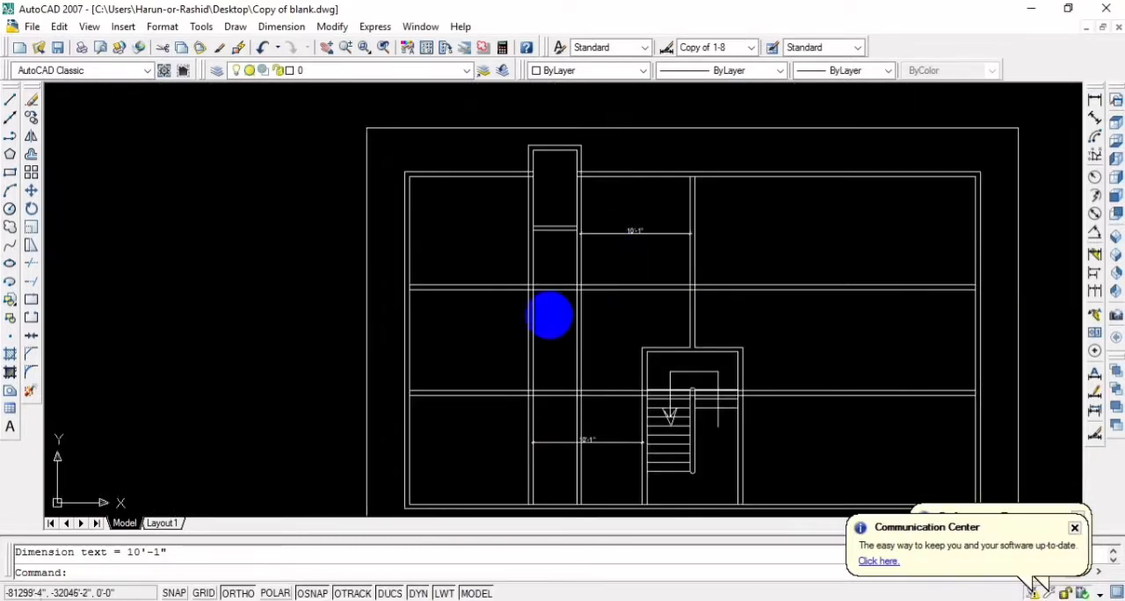
middle_click_drag(501, 337, 544, 279)
scroll(635, 339, "up", 3)
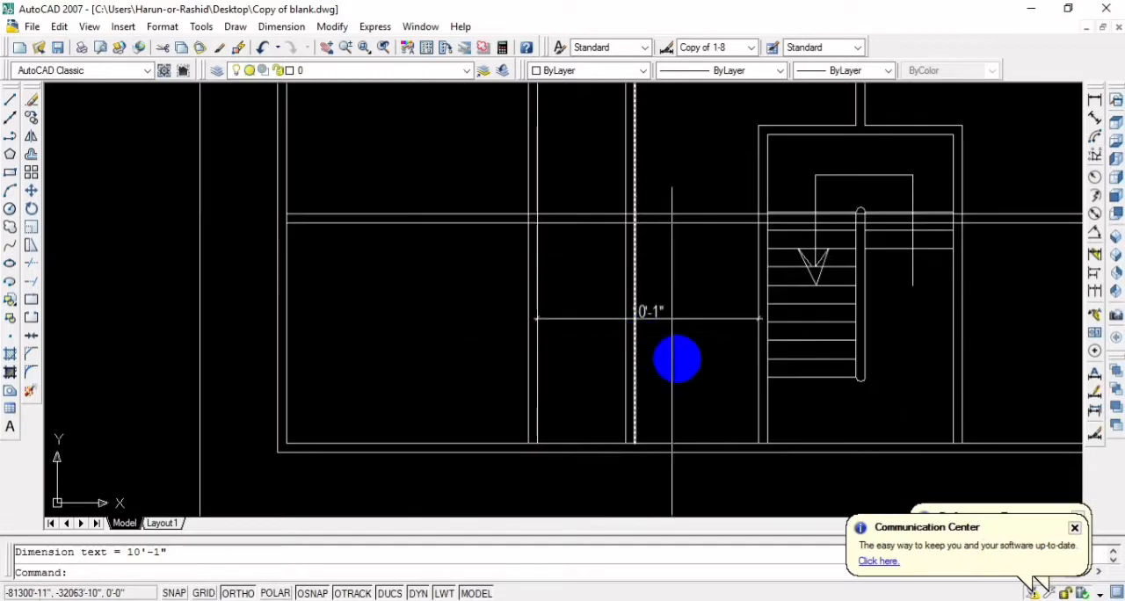
scroll(654, 289, "down", 4)
scroll(657, 372, "up", 5)
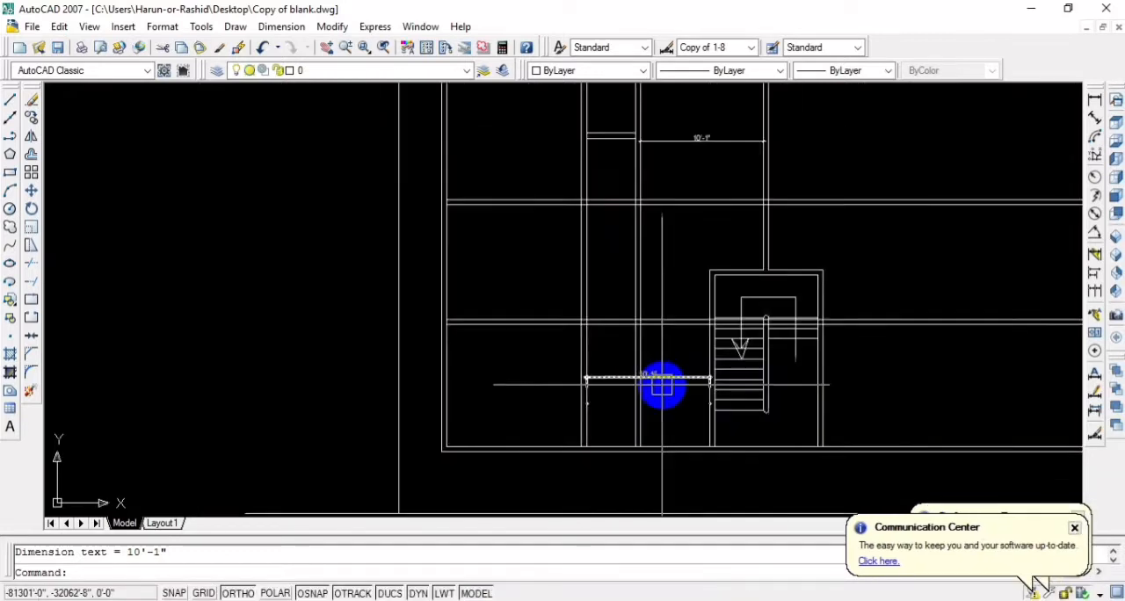
scroll(317, 357, "down", 3)
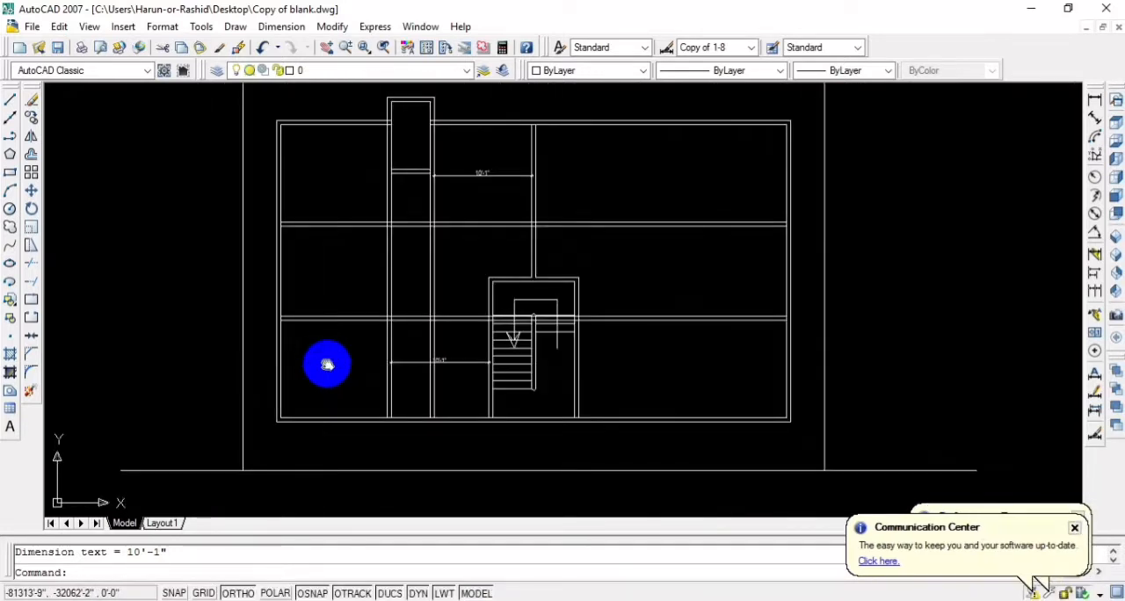
Review the whole floor plan, checking the partition layout from the projection down to the lower rooms beside the staircase
middle_click_drag(327, 363, 367, 395)
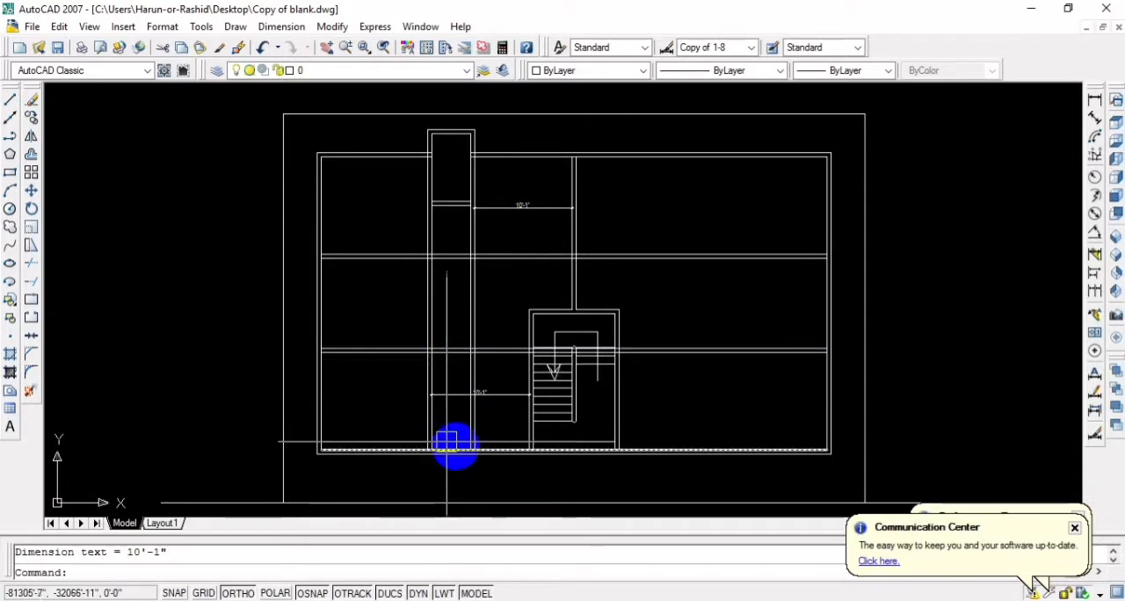
mouse_move(499, 477)
middle_mouse_down()
mouse_move(500, 315)
mouse_move(507, 339)
middle_mouse_up()
scroll(518, 348, "down", 2)
scroll(507, 339, "up", 2)
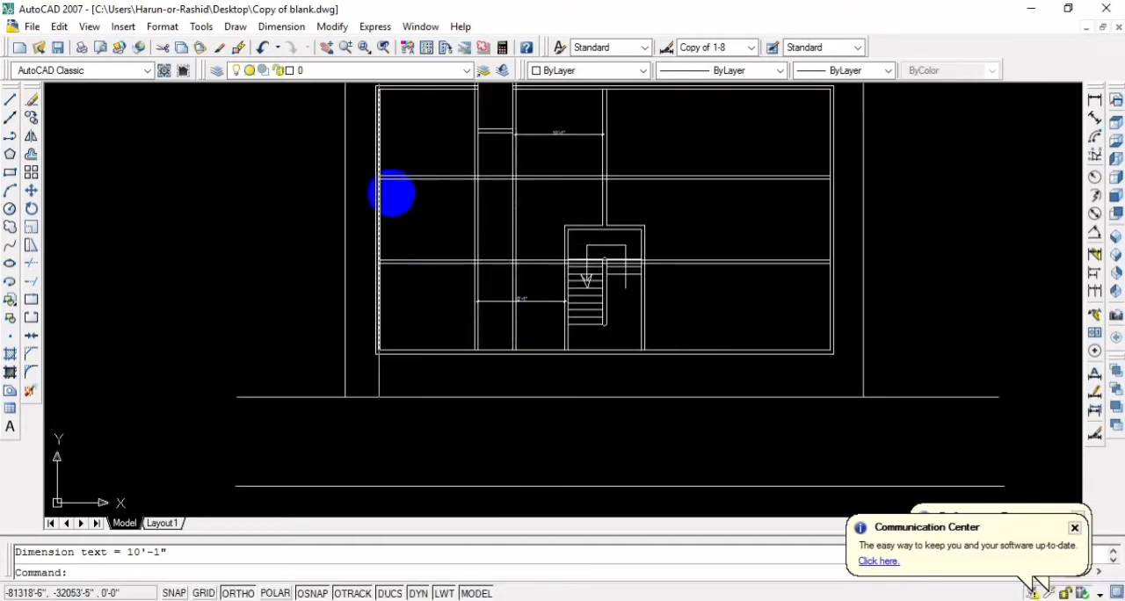
middle_click_drag(401, 256, 443, 282)
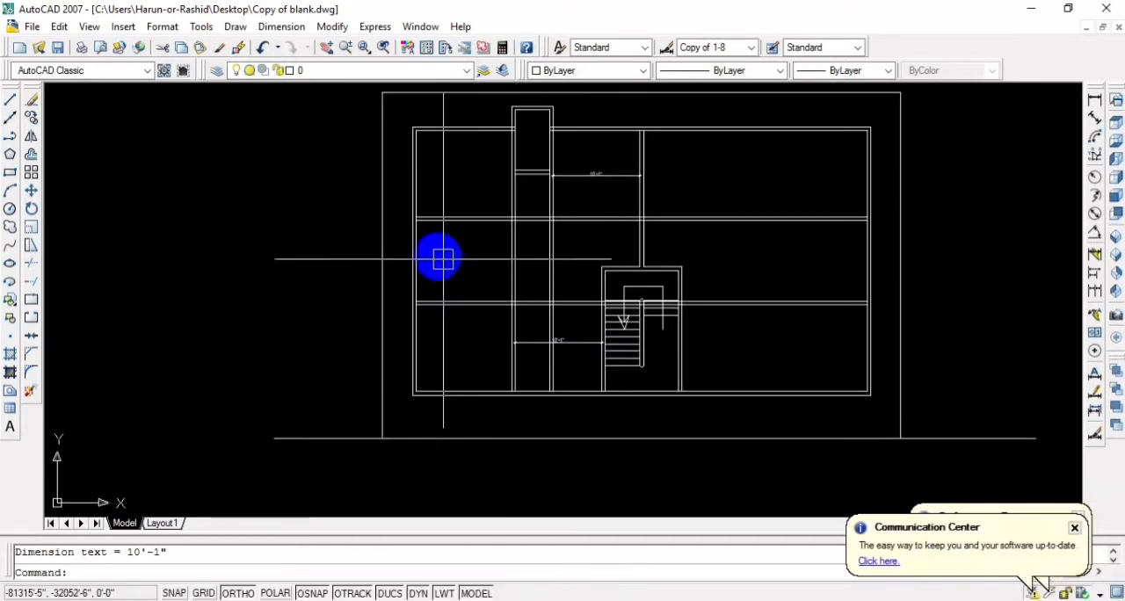
left_click(431, 302)
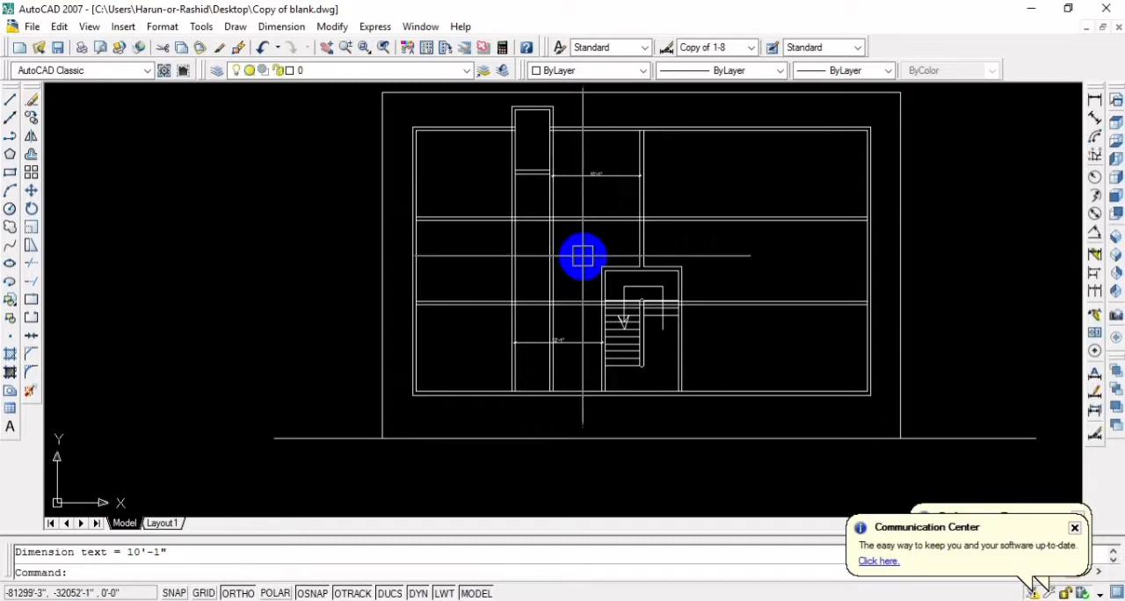
scroll(554, 253, "up", 3)
middle_click_drag(539, 255, 563, 293)
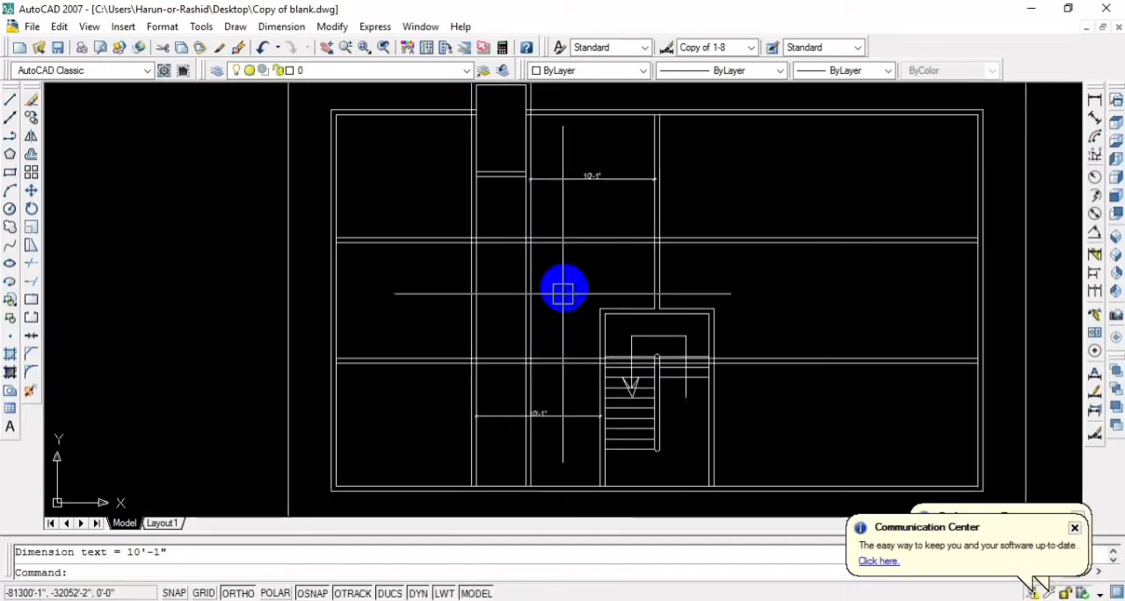
middle_click_drag(561, 203, 564, 252)
middle_click_drag(574, 325, 586, 214)
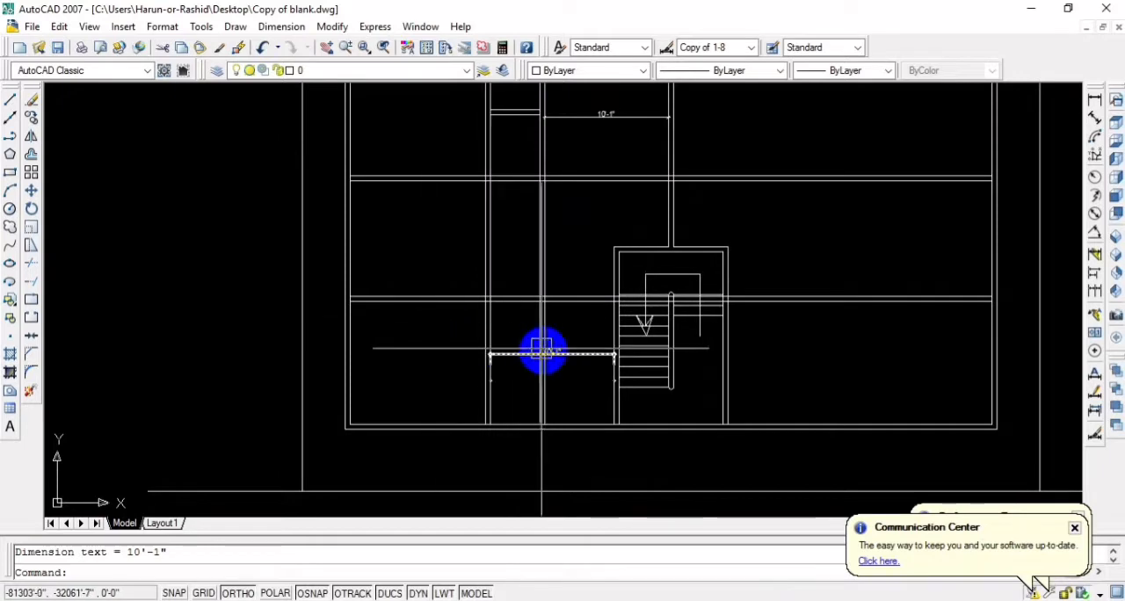
Examine the dimensioned rooms beside and above the staircase, and the whole plan within its site boundary
scroll(570, 367, "up", 1)
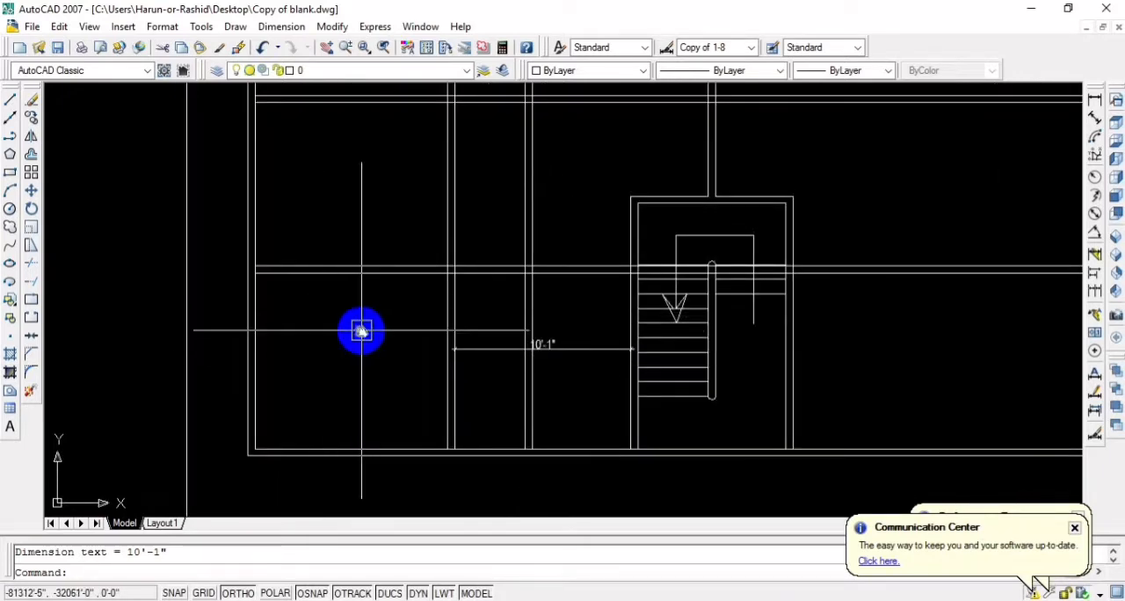
middle_click_drag(361, 331, 354, 466)
scroll(384, 326, "down", 2)
middle_click_drag(385, 327, 360, 368)
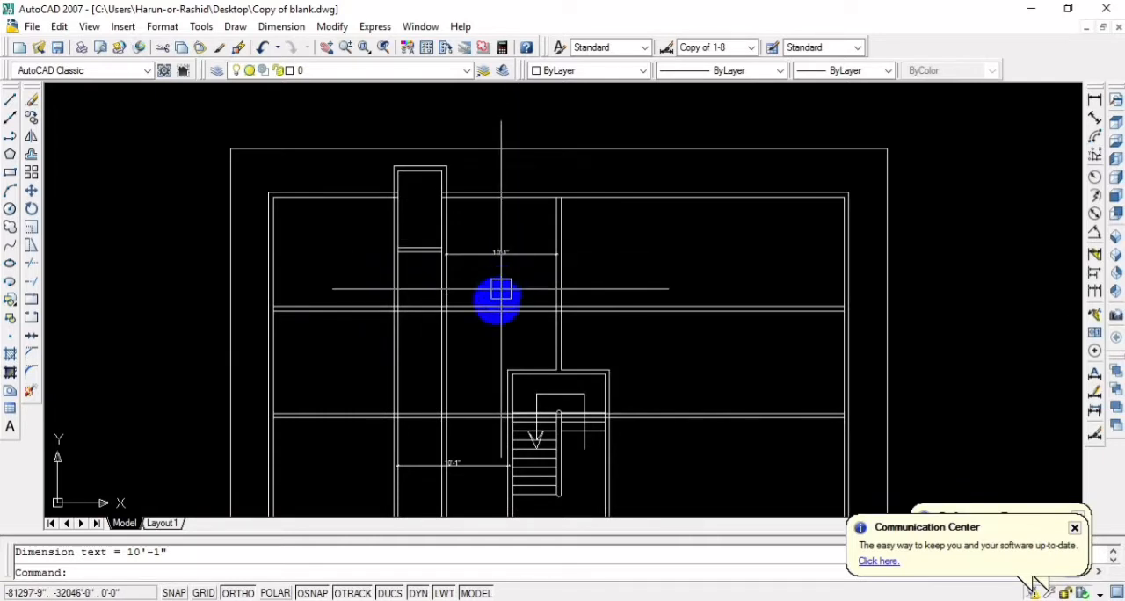
scroll(501, 290, "down", 5)
middle_click_drag(497, 291, 536, 251)
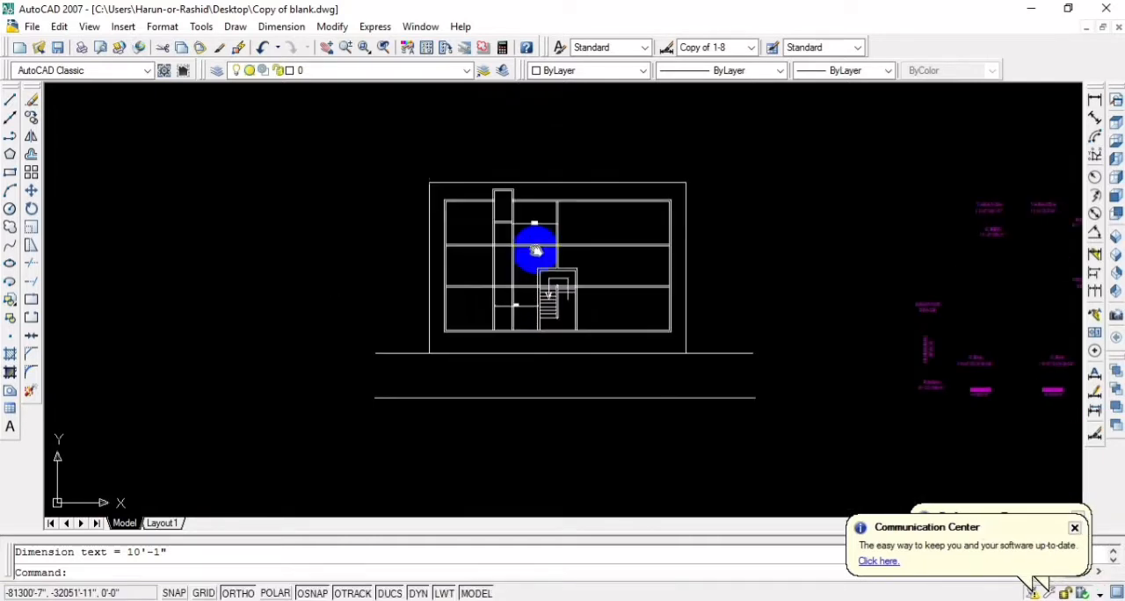
scroll(401, 259, "up", 3)
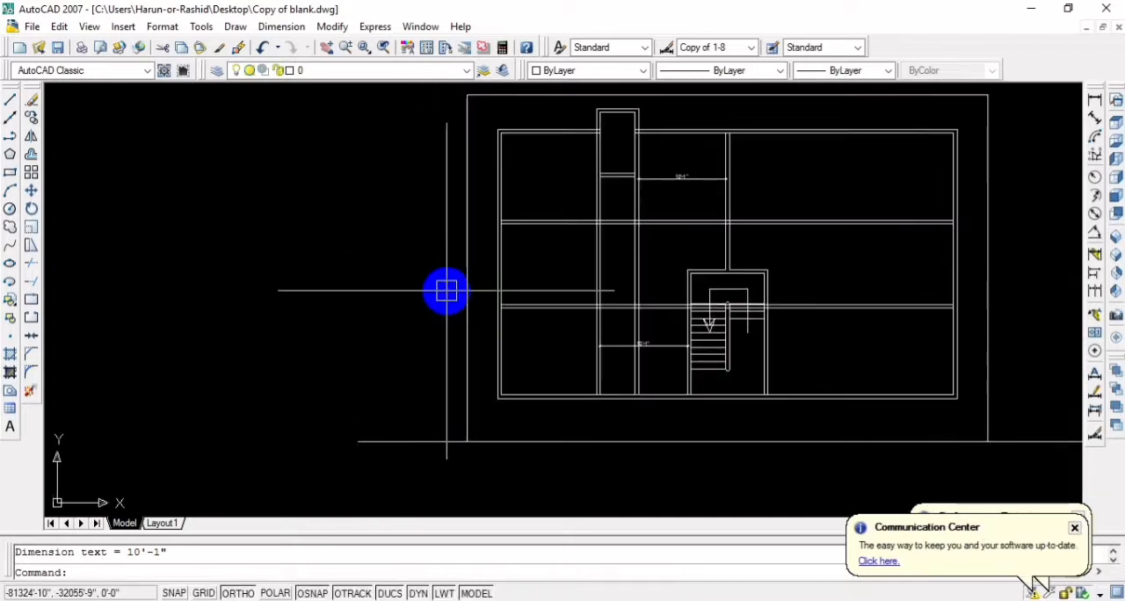
Draw a north arrow from lines to the left of the site boundary, with a vertical shaft about 22' long and a pointed, notched arrowhead
type("l")
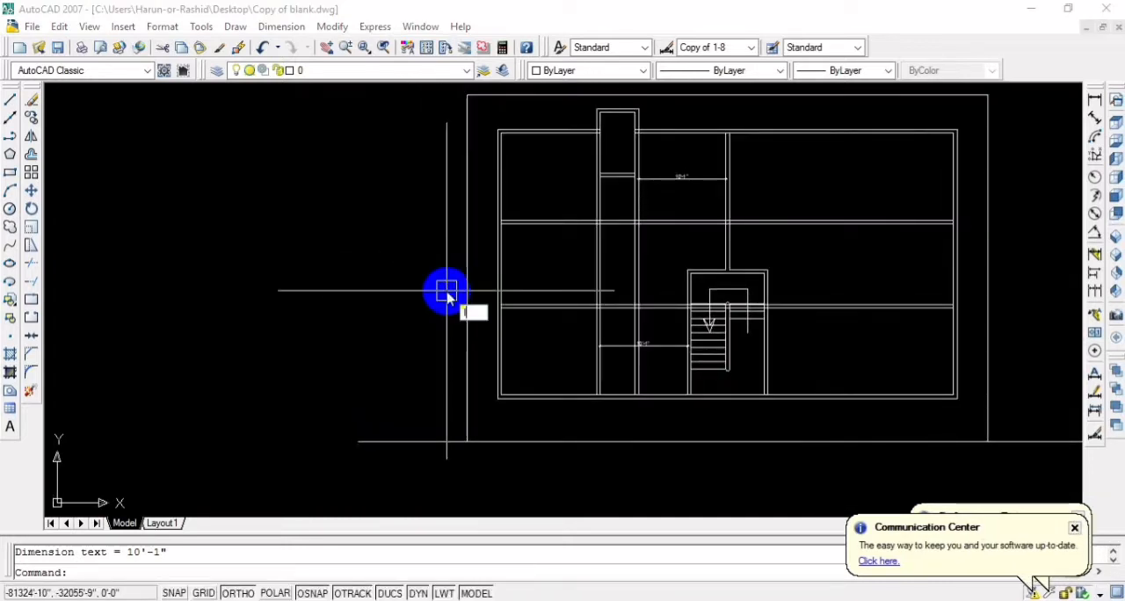
key("Return")
left_click(343, 391)
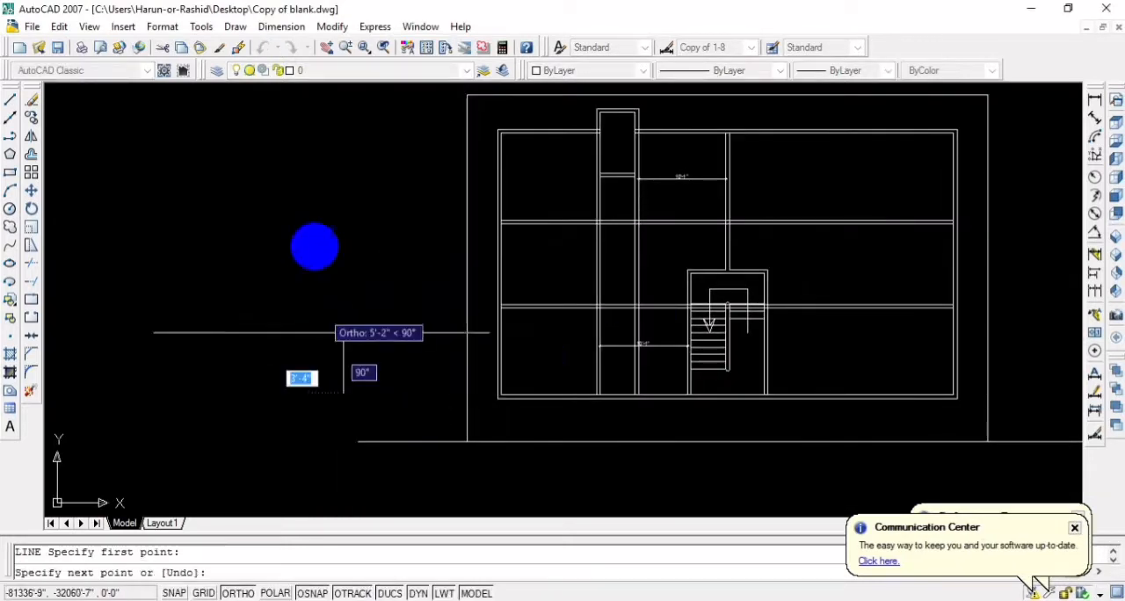
left_click(344, 201)
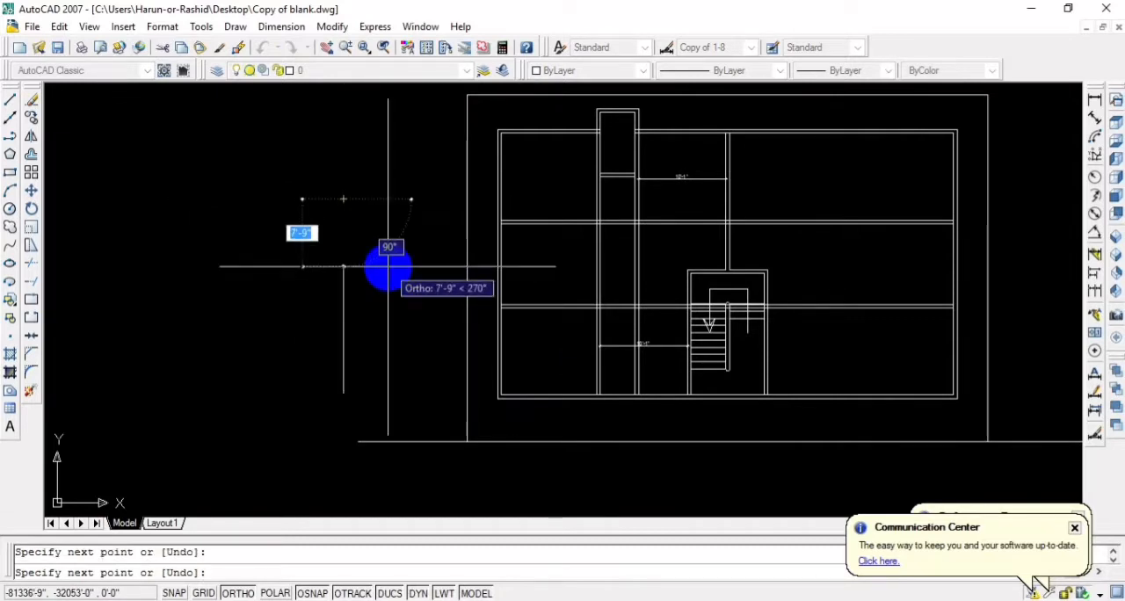
key("F8")
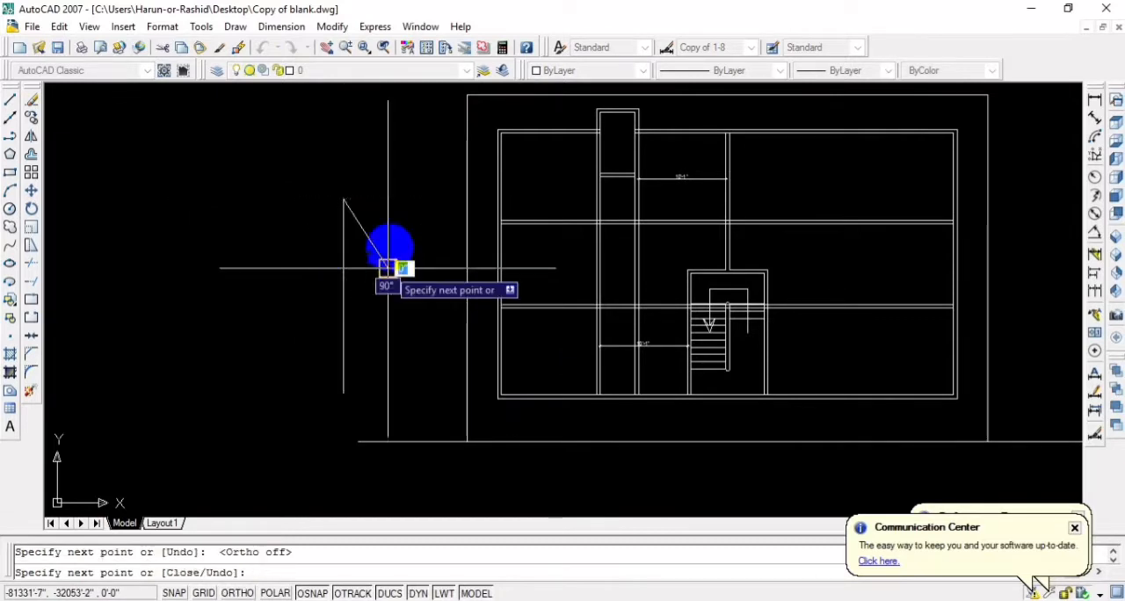
left_click(334, 118)
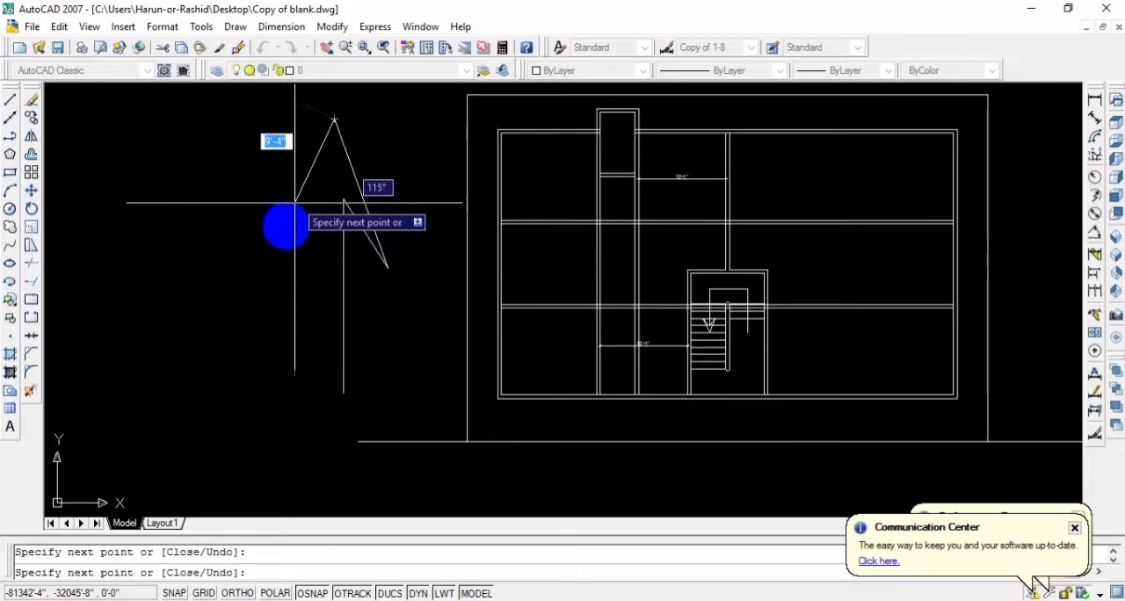
left_click(268, 270)
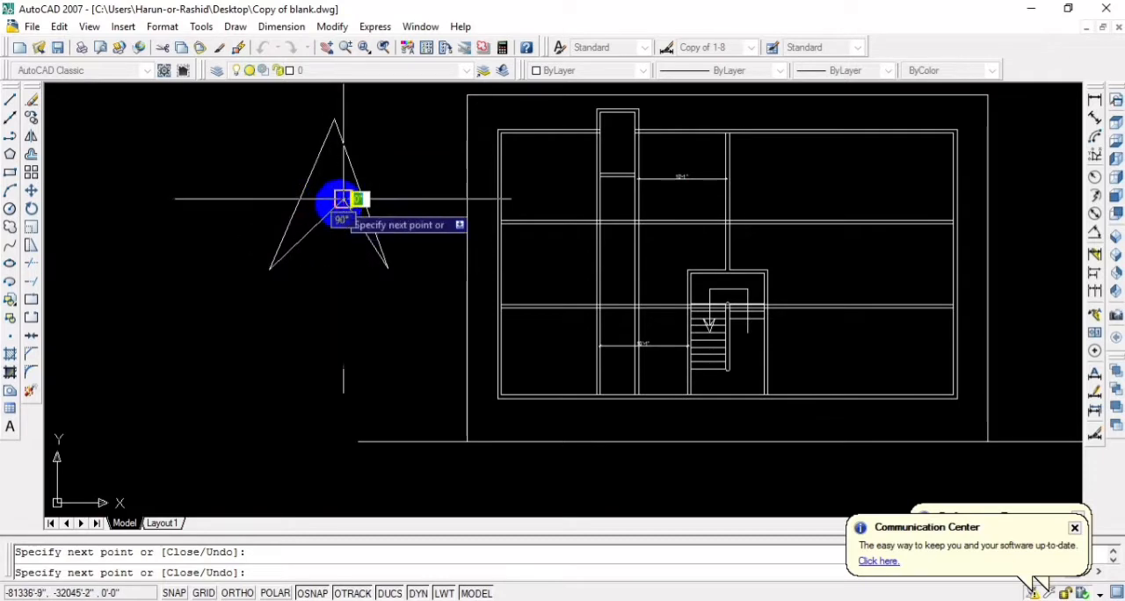
key("Escape")
scroll(429, 284, "down", 3)
scroll(414, 240, "up", 1)
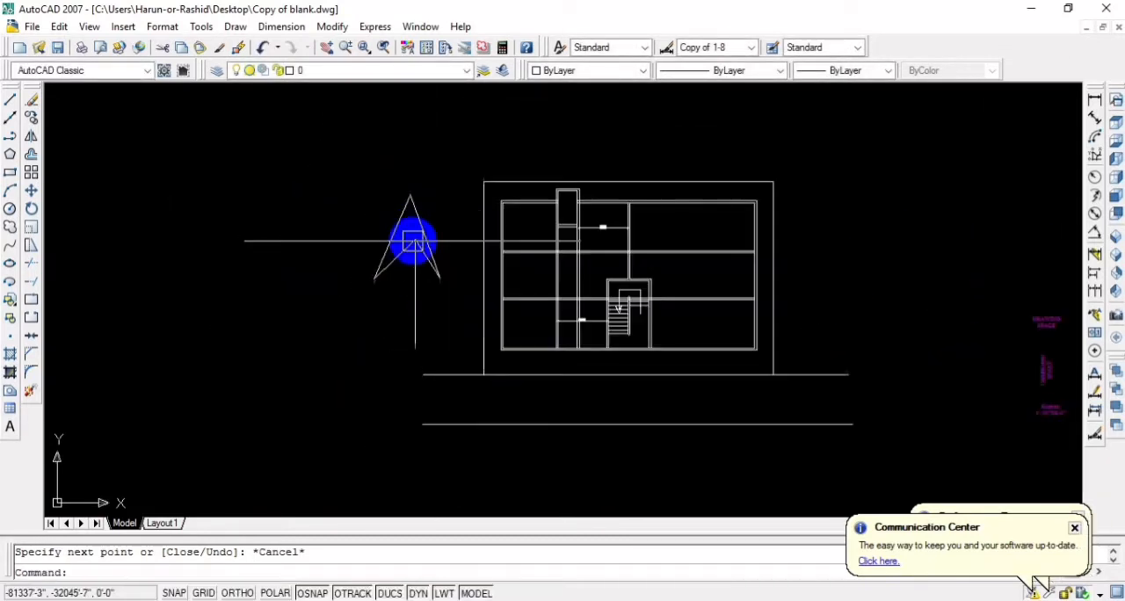
Stretch the lower-left ends of the north arrow's inner and outer arrowhead lines slightly inward and upward
scroll(413, 241, "up", 2)
left_click(336, 302)
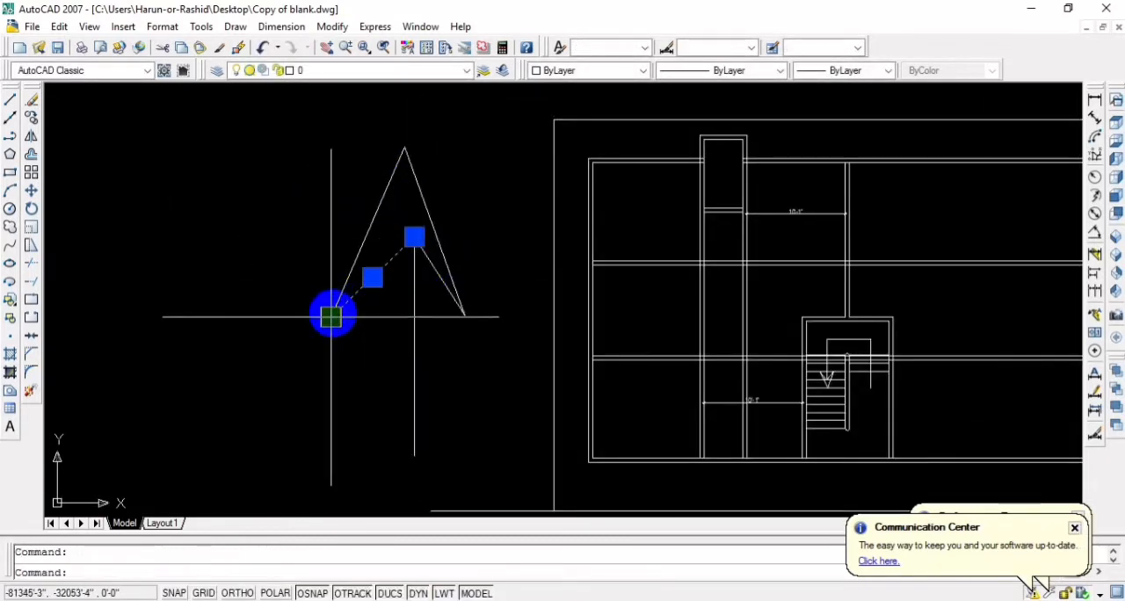
left_click(331, 316)
left_click(342, 304)
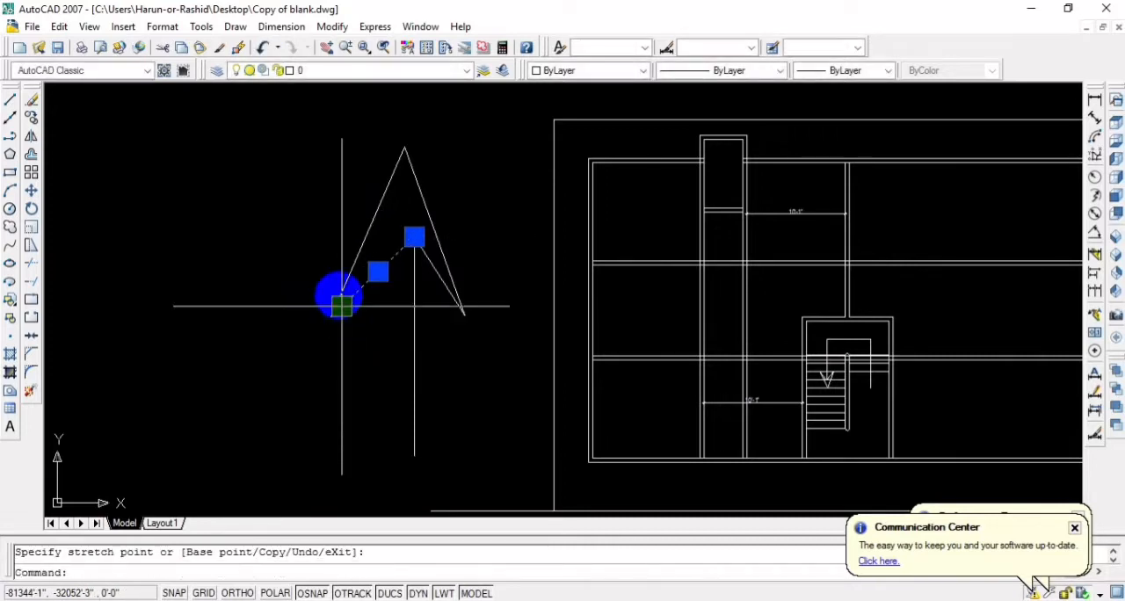
left_click(352, 264)
key("Escape")
key("Escape")
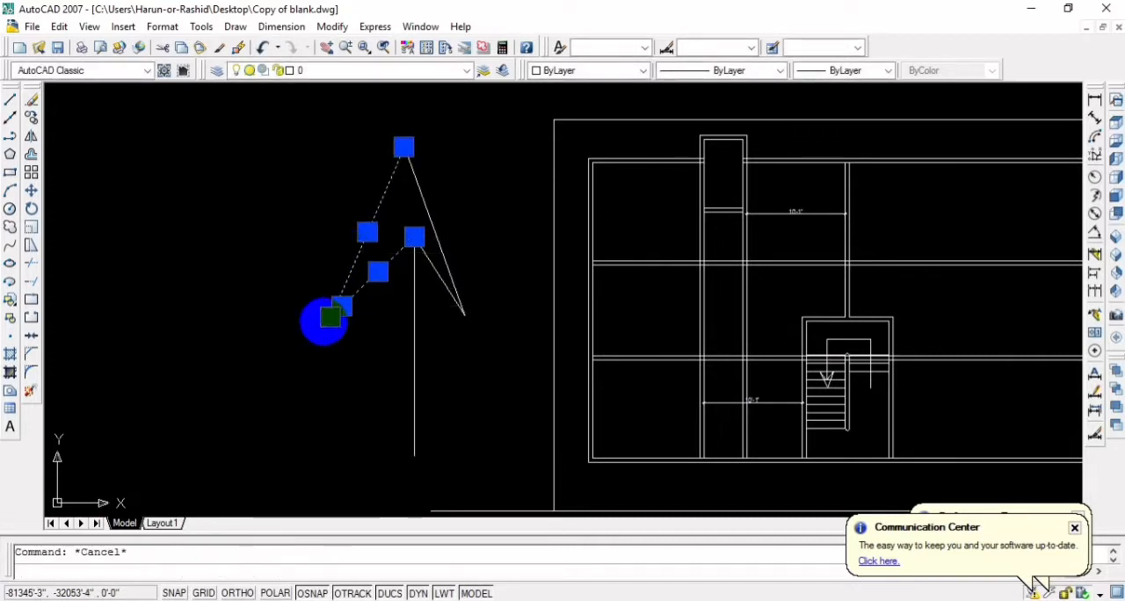
left_click(354, 258)
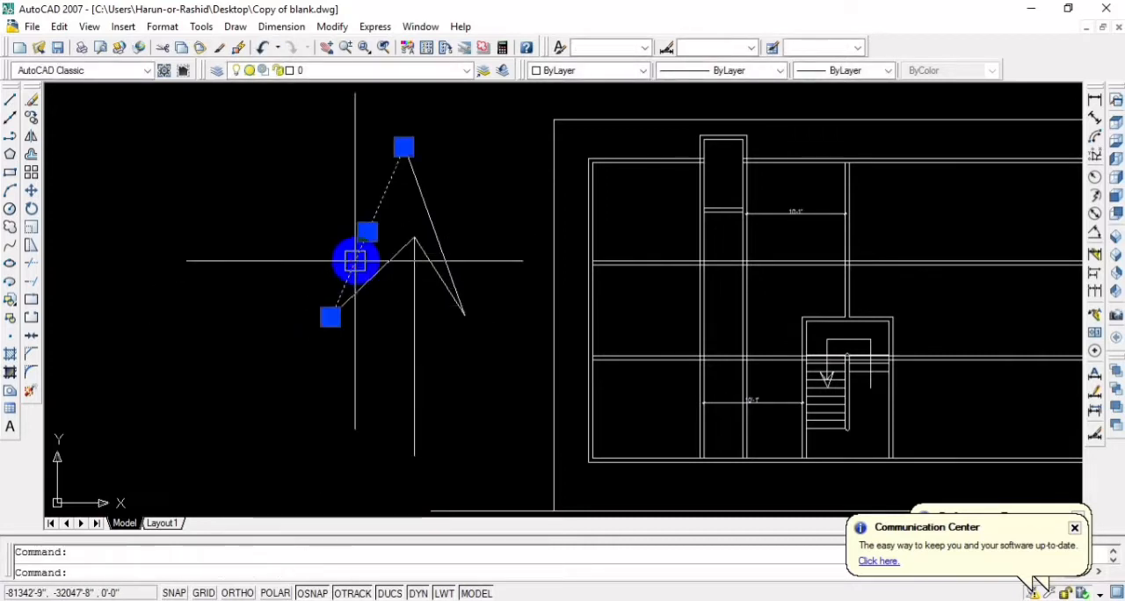
left_click(331, 318)
left_click(341, 305)
key("Escape")
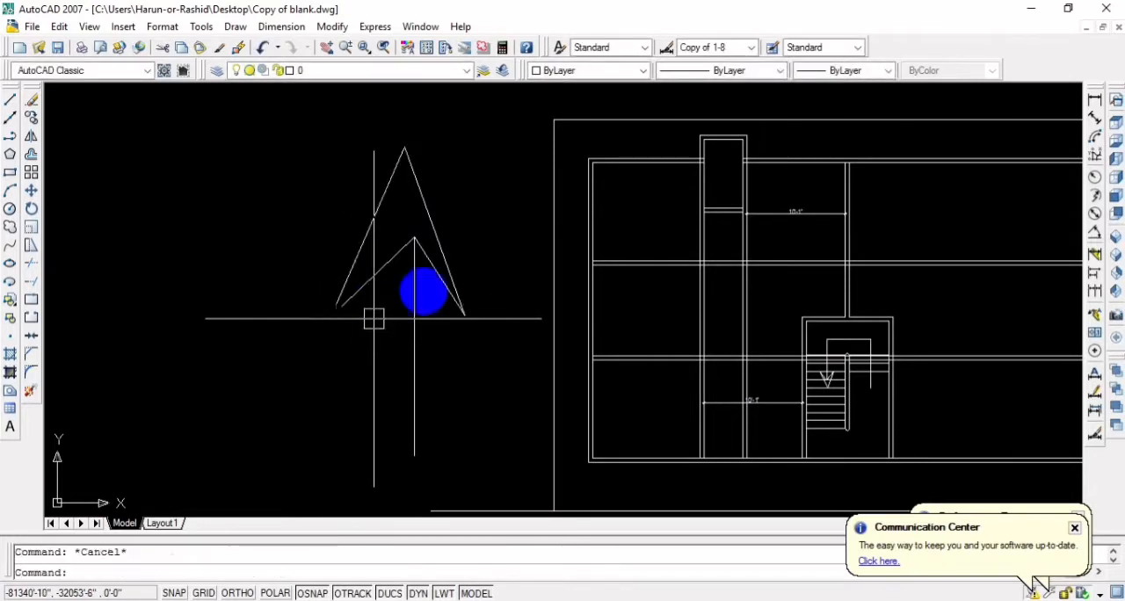
Insert the North block to the right of the site boundary at its default scale
scroll(518, 305, "down", 4)
middle_click_drag(494, 299, 439, 291)
middle_click_drag(472, 202, 205, 112)
type("i")
key("Return")
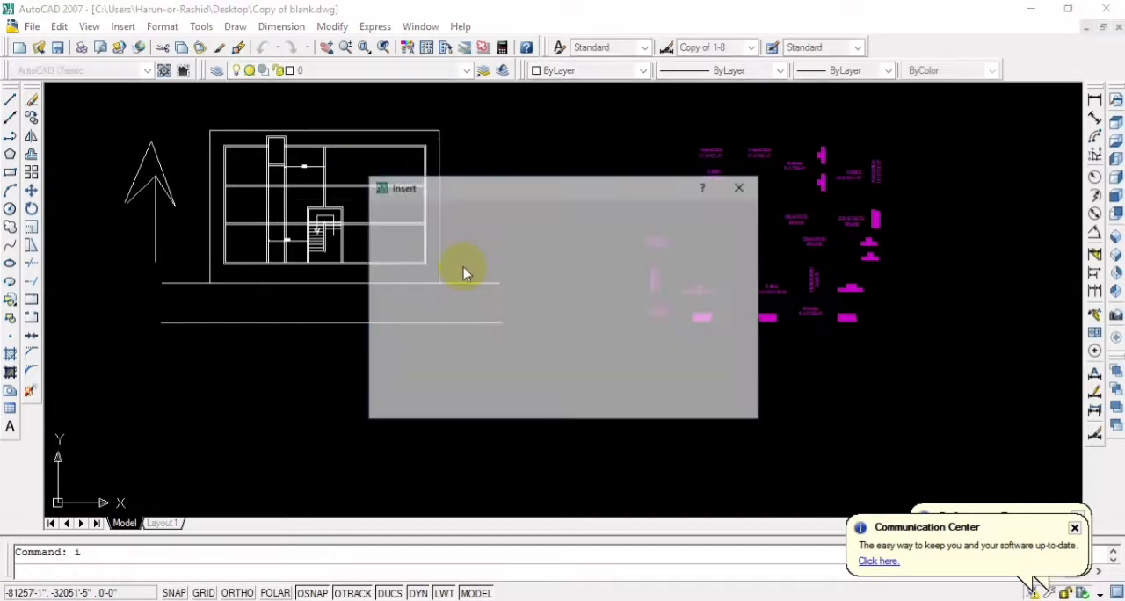
left_click(565, 216)
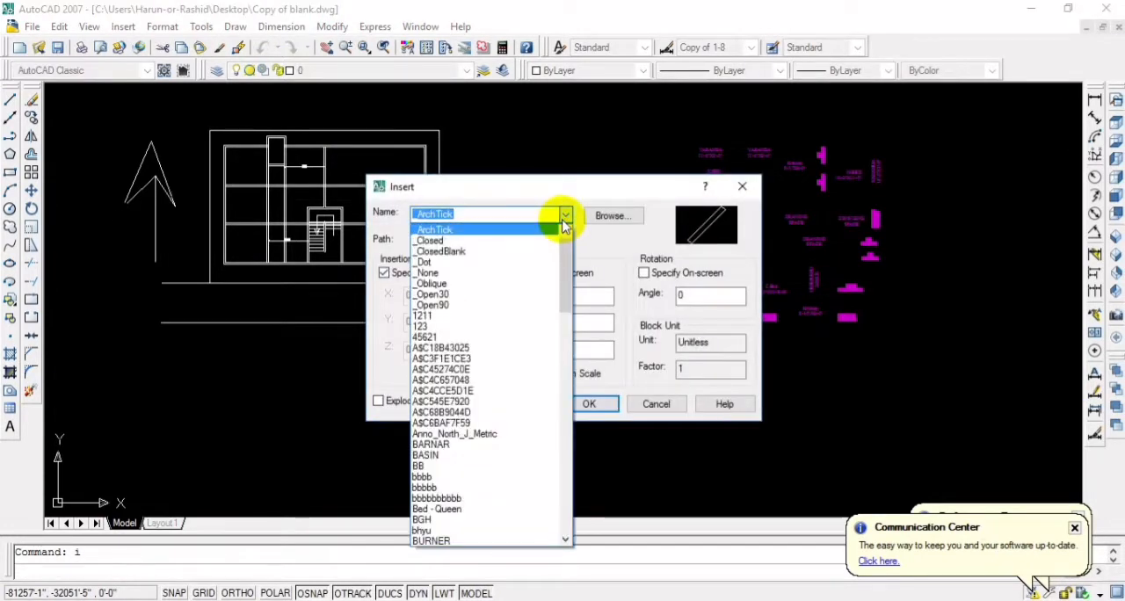
type("n")
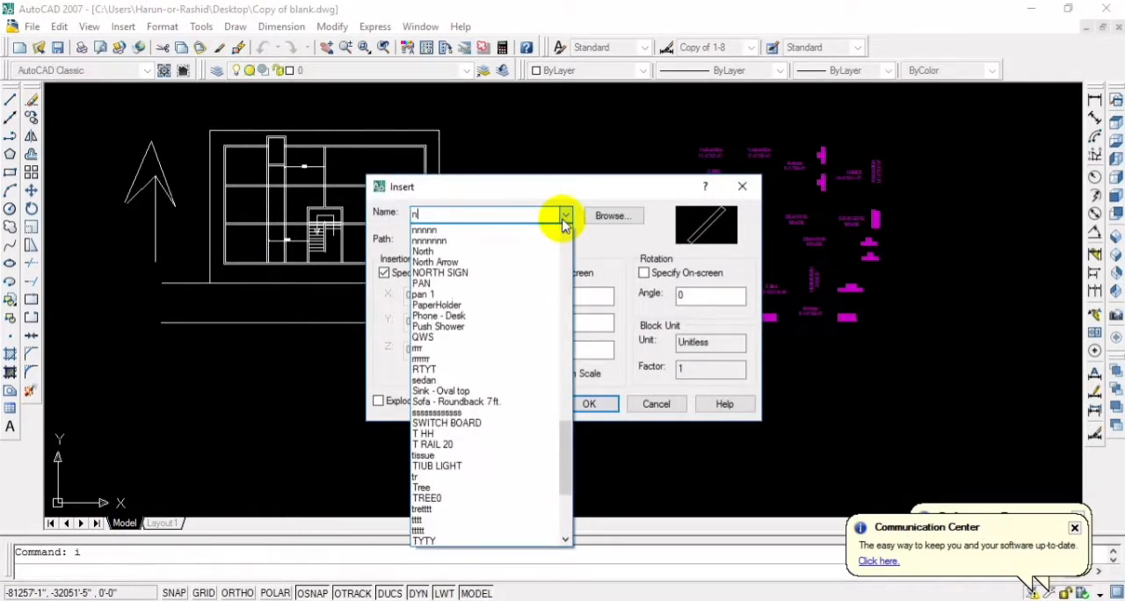
left_click(465, 252)
left_click(589, 405)
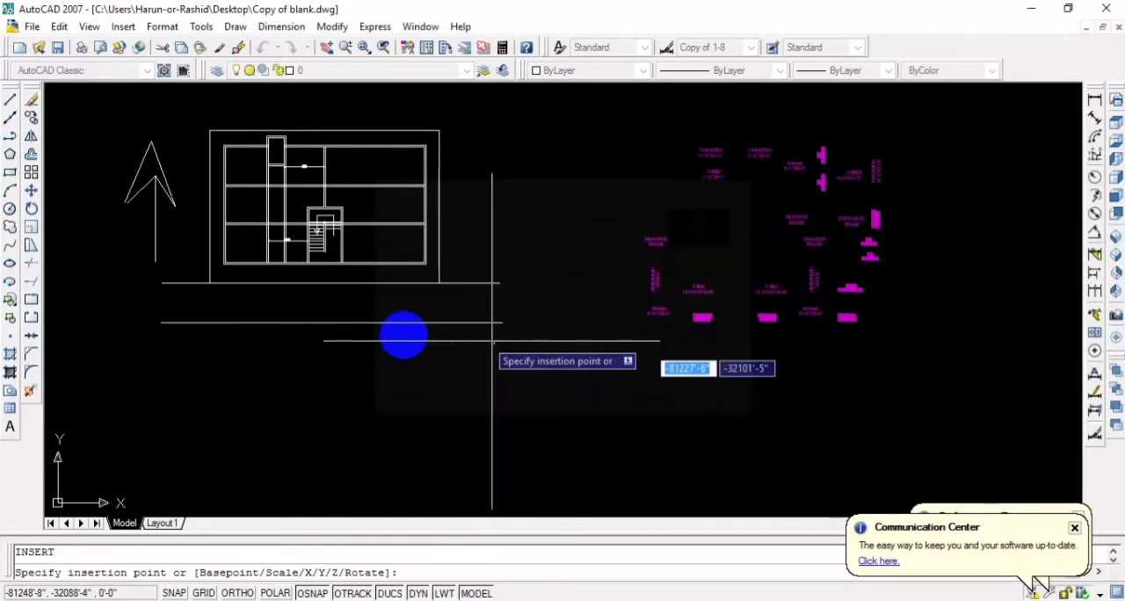
left_click(487, 220)
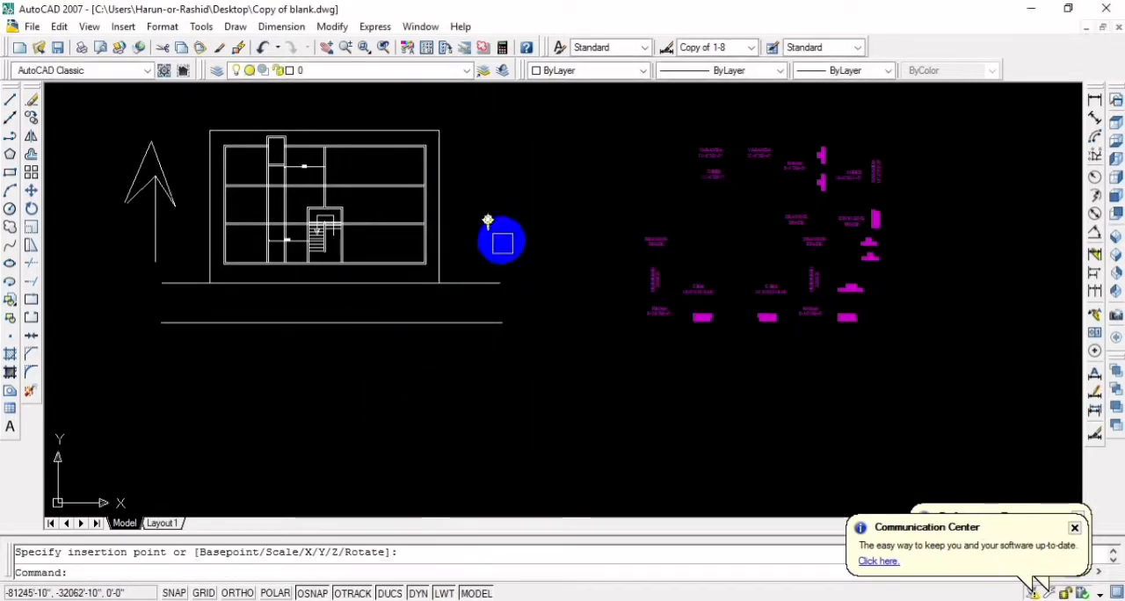
Delete the small North symbol placed to the right of the site boundary
scroll(488, 228, "up", 6)
left_click(475, 281)
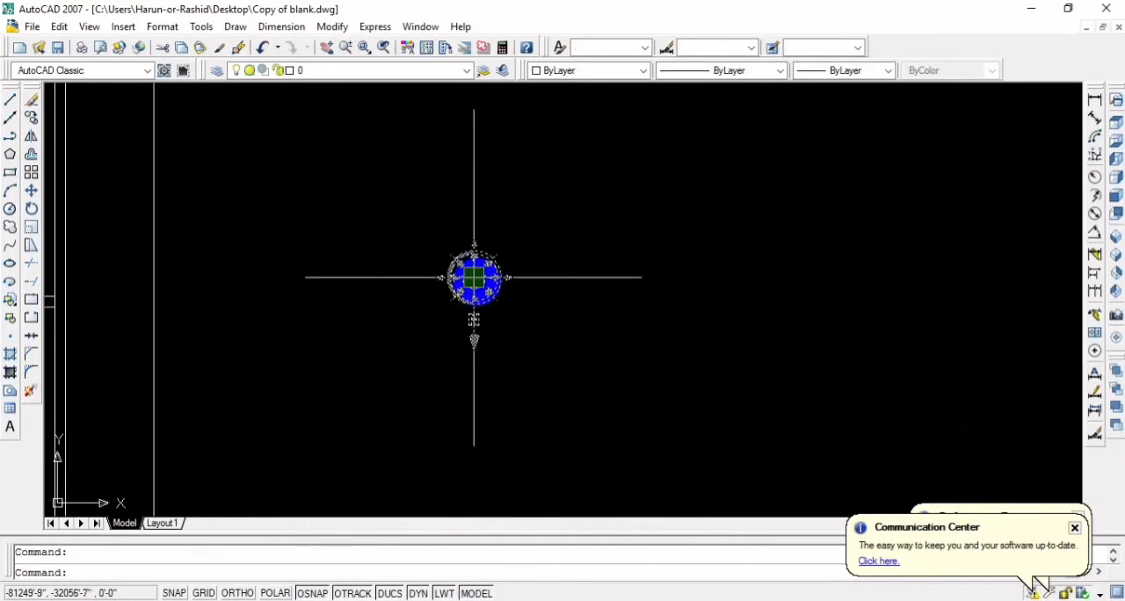
key("Delete")
Insert the North block to the right of the site boundary with X, Y and Z scale factors of 5
type("i")
key("Return")
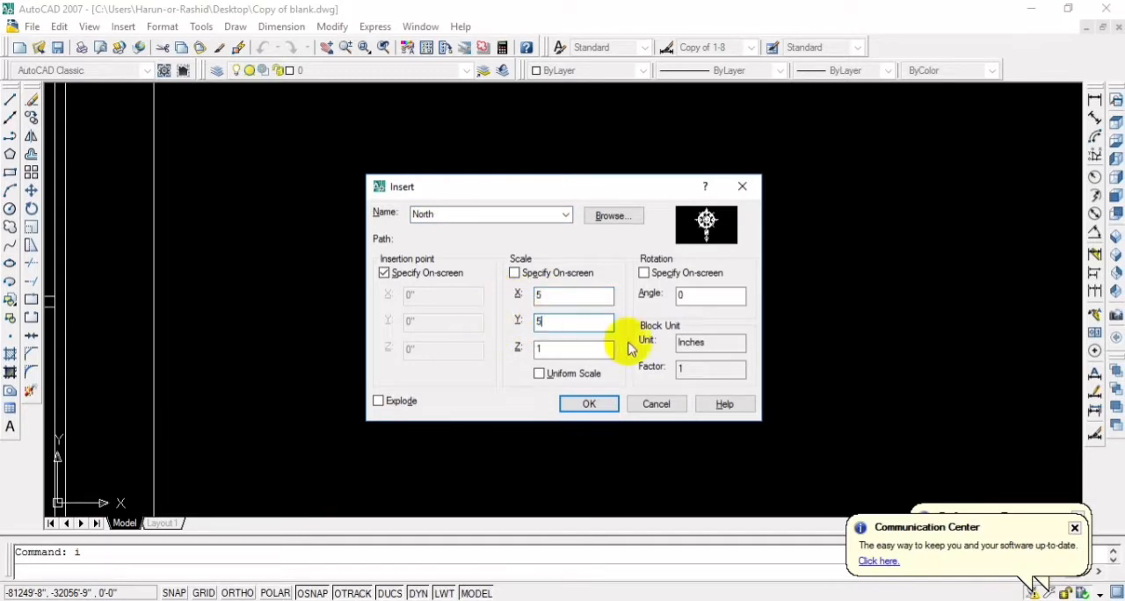
left_click(588, 405)
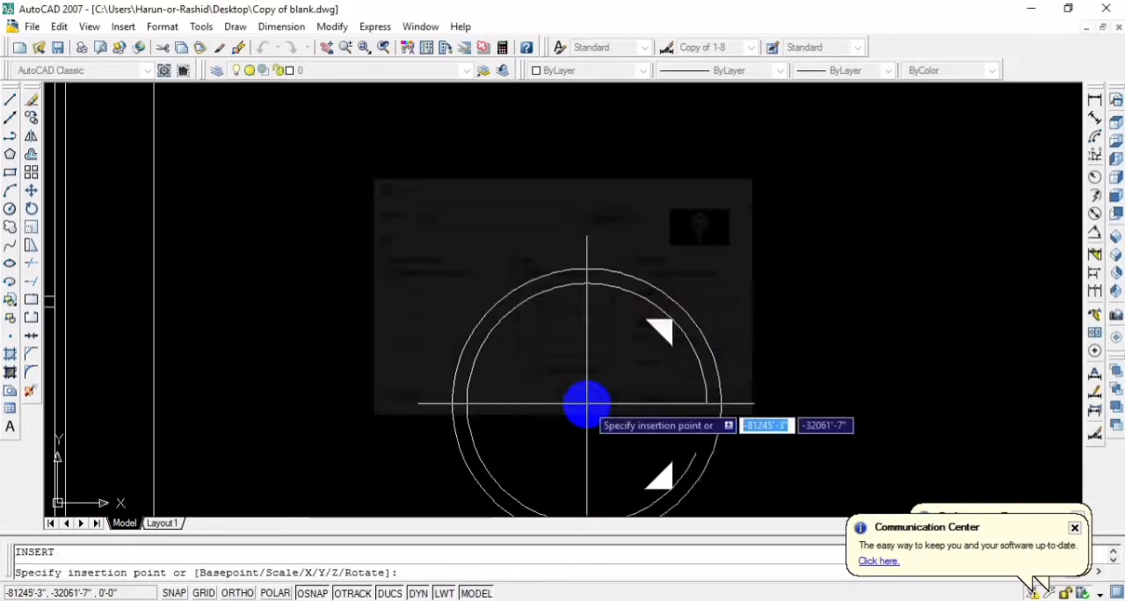
left_click(437, 279)
scroll(640, 343, "down", 7)
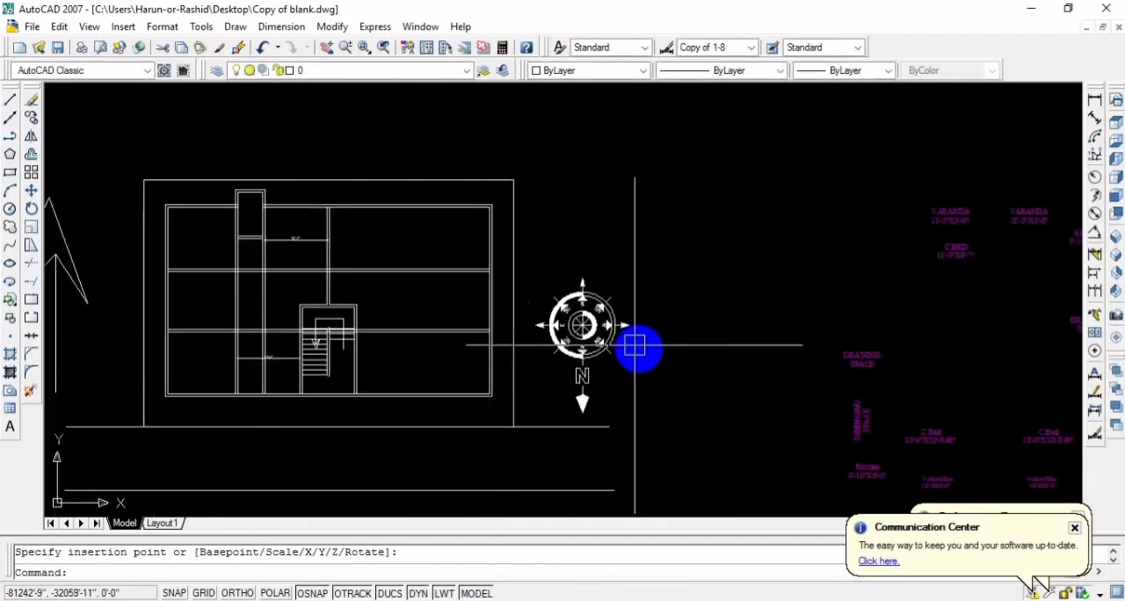
middle_click_drag(670, 399, 774, 344)
scroll(712, 281, "up", 2)
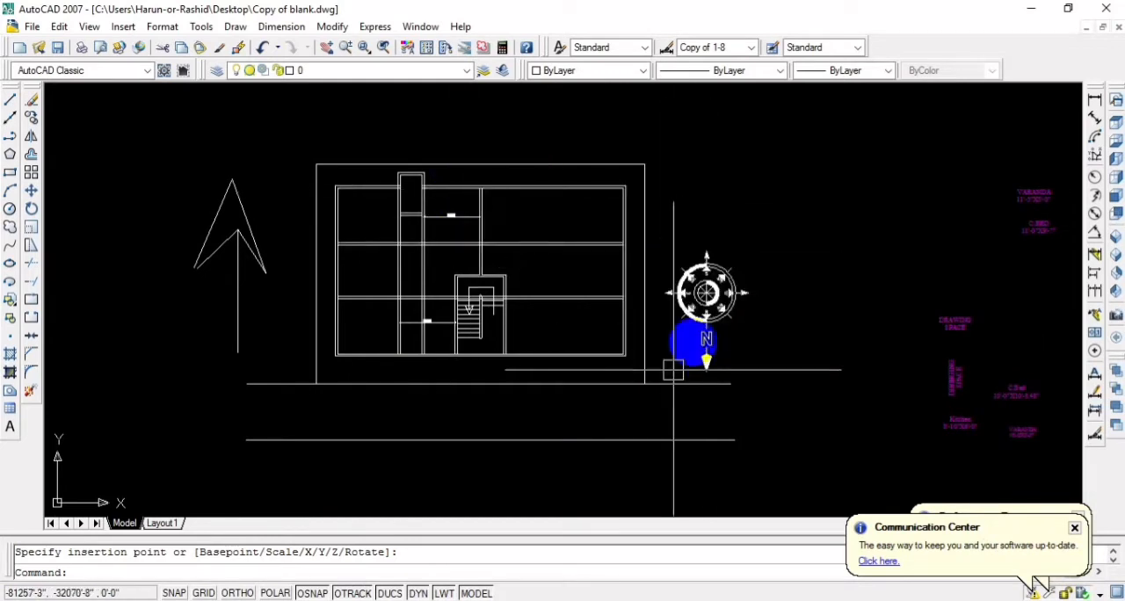
Rotate the North symbol 180° about a point near its centre, with Ortho on, so its N arrow points up
left_click(706, 293)
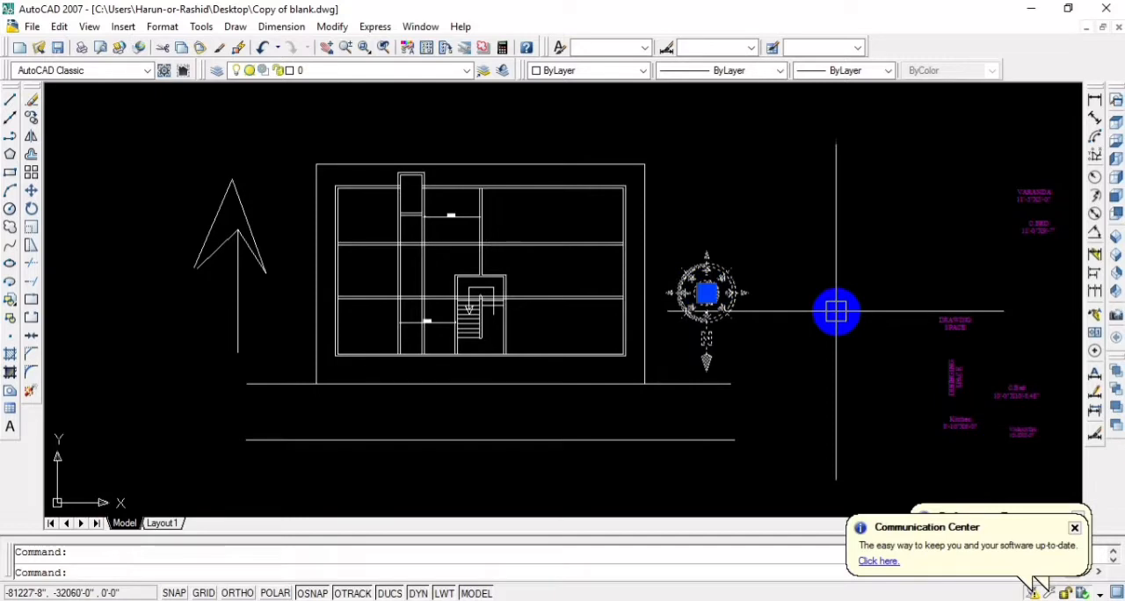
type("ro9")
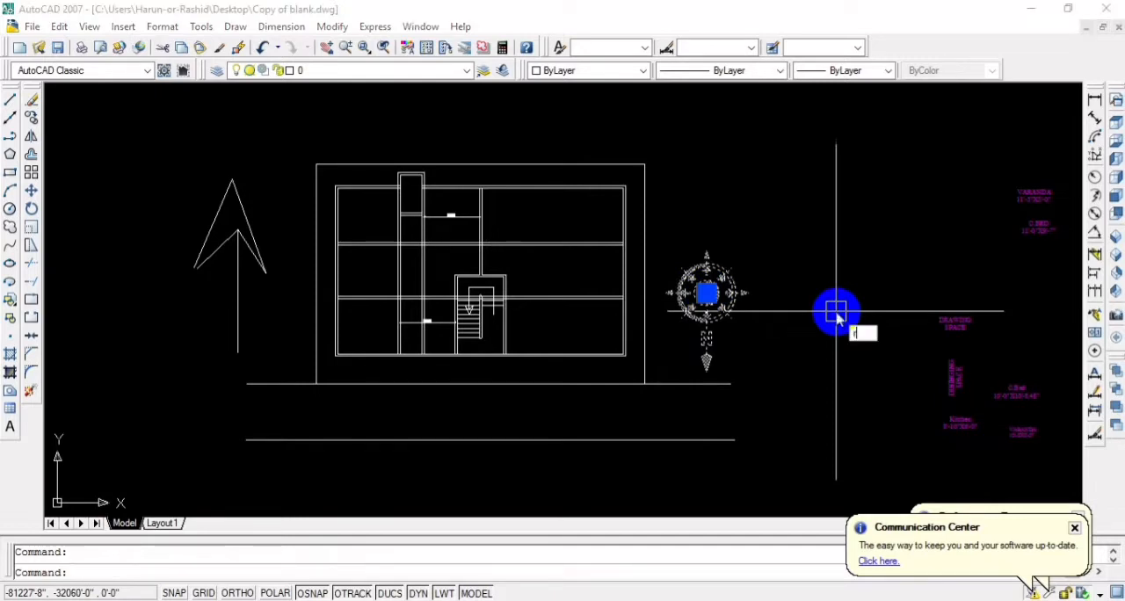
key("Return")
left_click(819, 306)
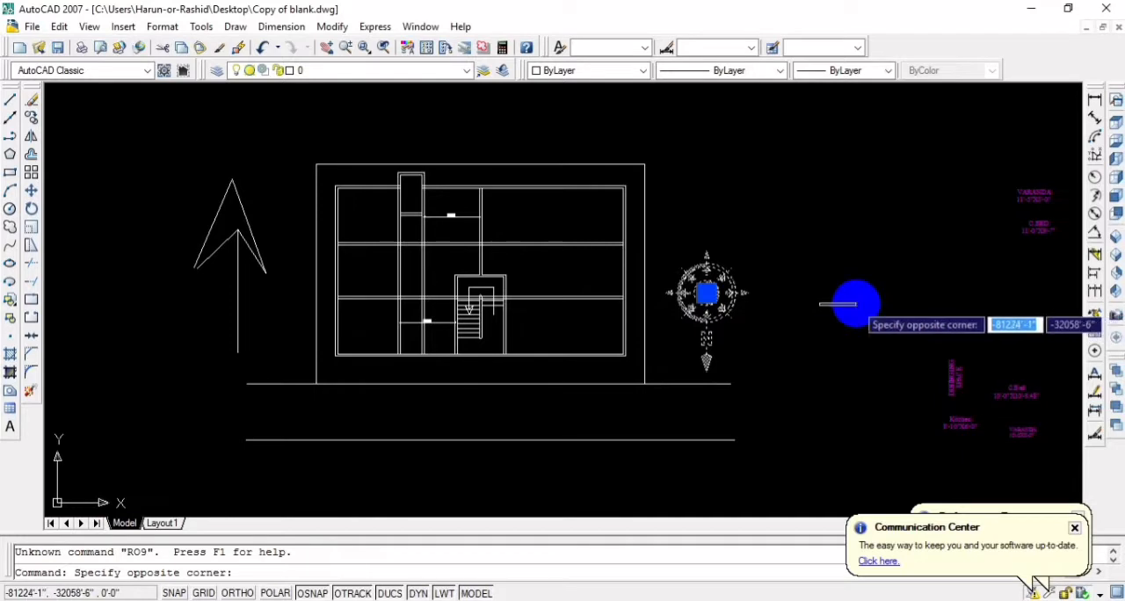
key("Escape")
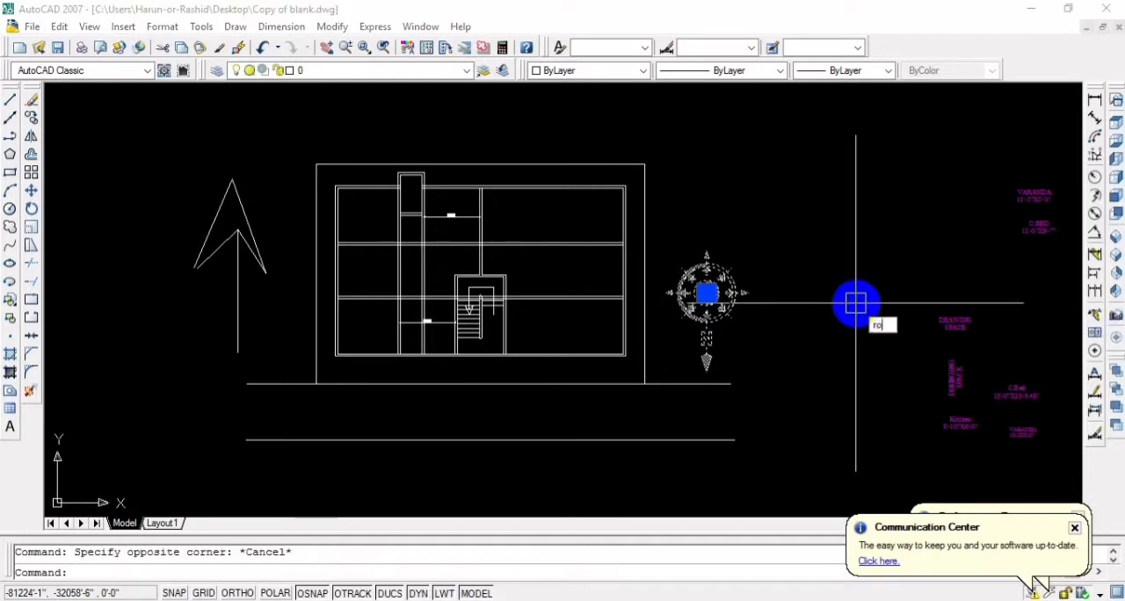
type("ro")
key("Return")
left_click(706, 293)
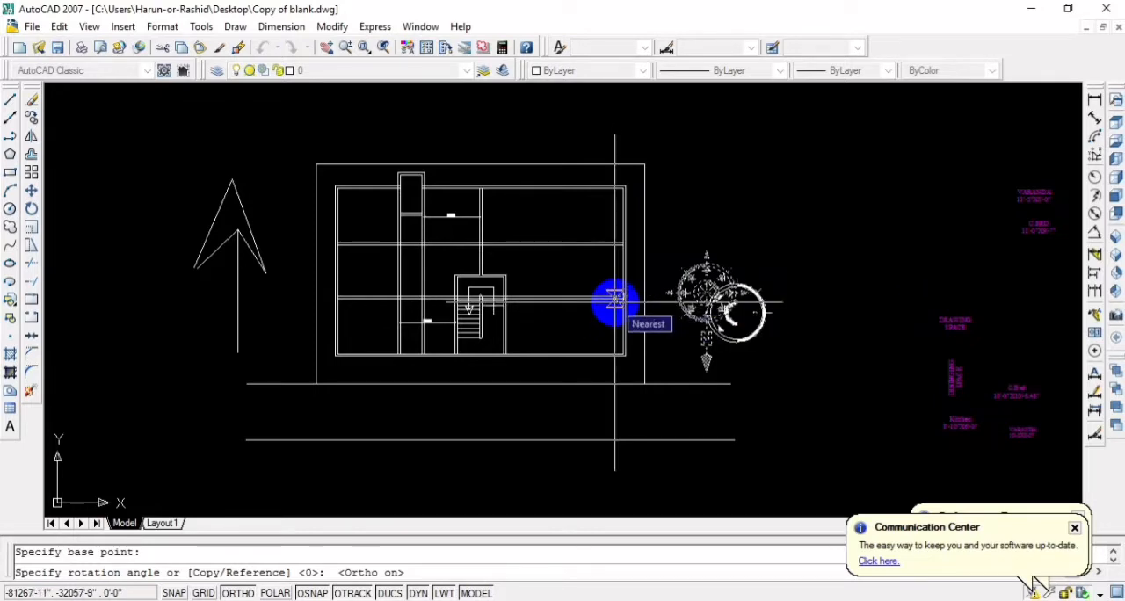
left_click(615, 301)
scroll(758, 373, "down", 5)
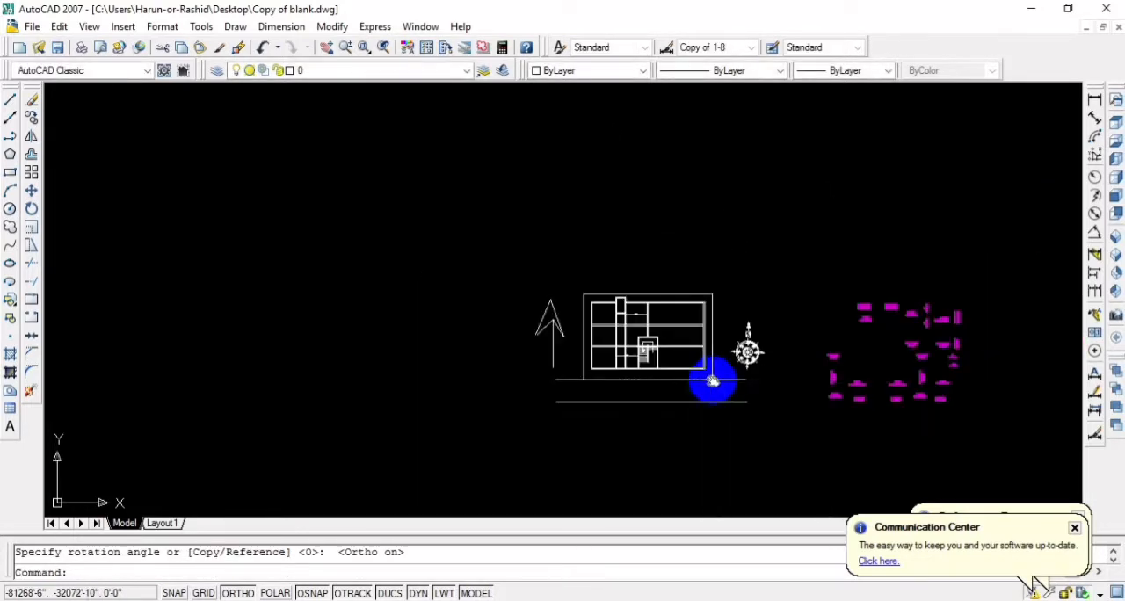
Review the floor plan together with the hand-drawn north arrow and the North symbol on either side of it
middle_click_drag(712, 378, 809, 357)
scroll(849, 342, "up", 3)
middle_click_drag(744, 263, 892, 252)
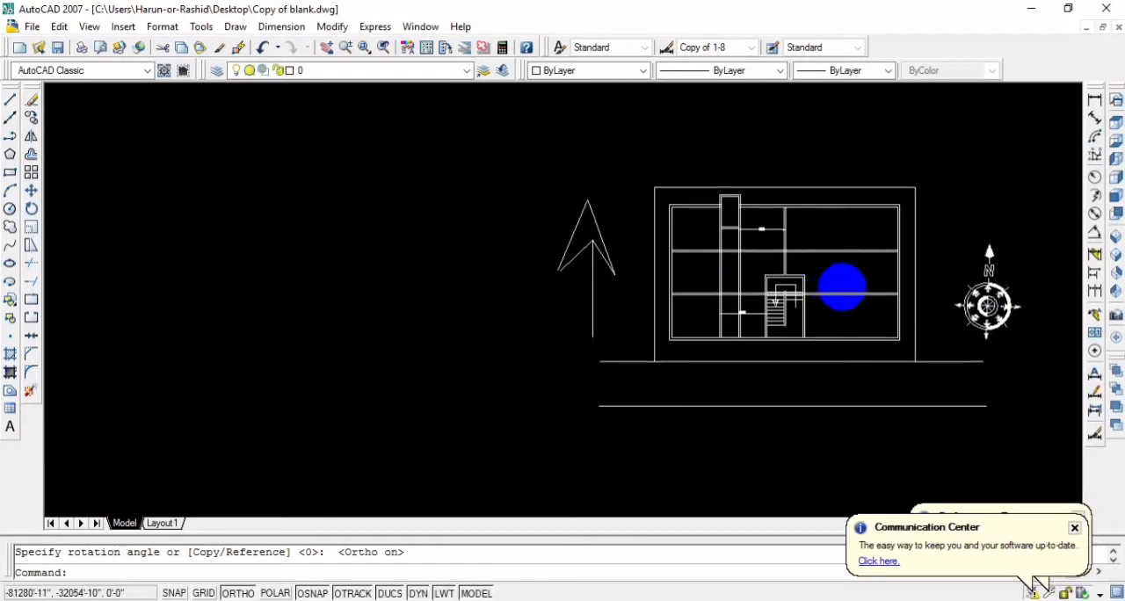
scroll(822, 287, "down", 2)
middle_click_drag(812, 291, 727, 315)
scroll(774, 320, "up", 3)
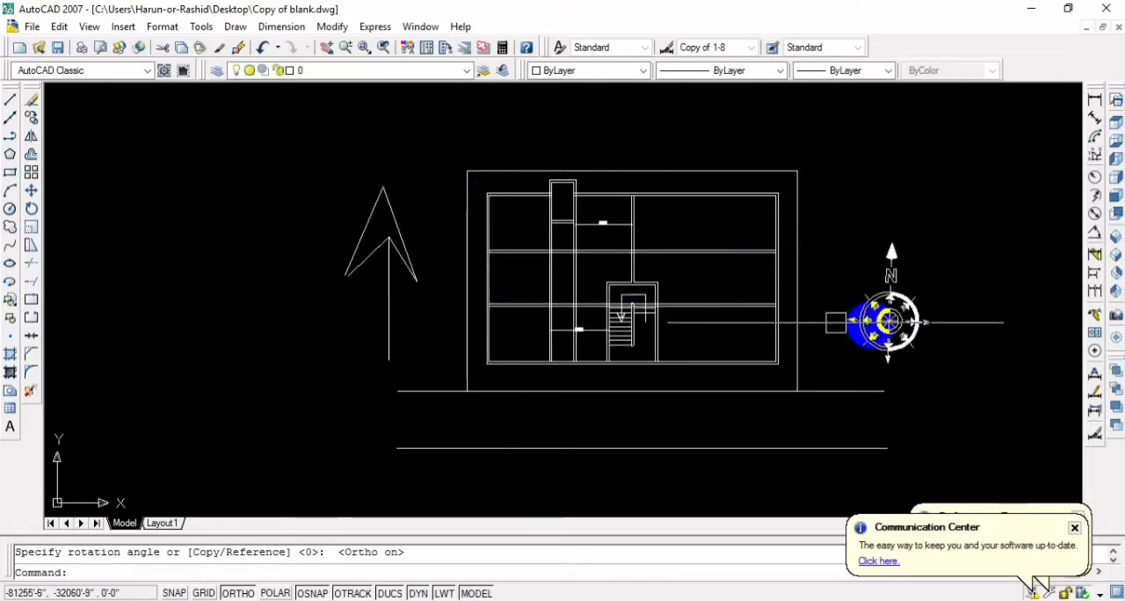
middle_click_drag(828, 316, 853, 259)
middle_click_drag(946, 244, 853, 289)
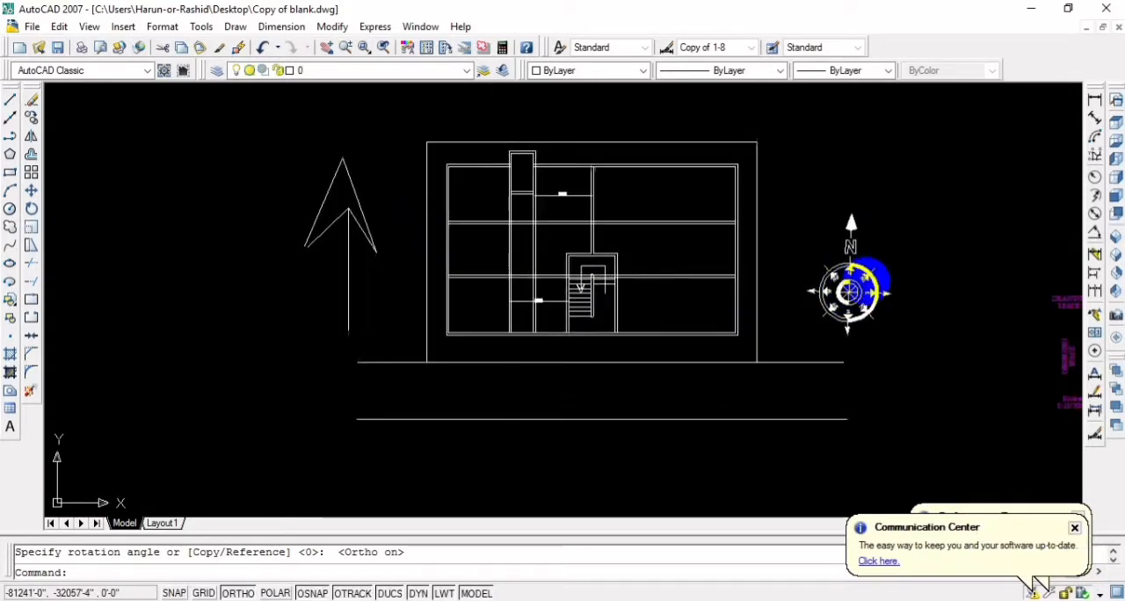
Rotate the North symbol 90° clockwise about a point at its east arrow, with Ortho on, so its N arrow points right
scroll(854, 289, "up", 2)
left_click(854, 289)
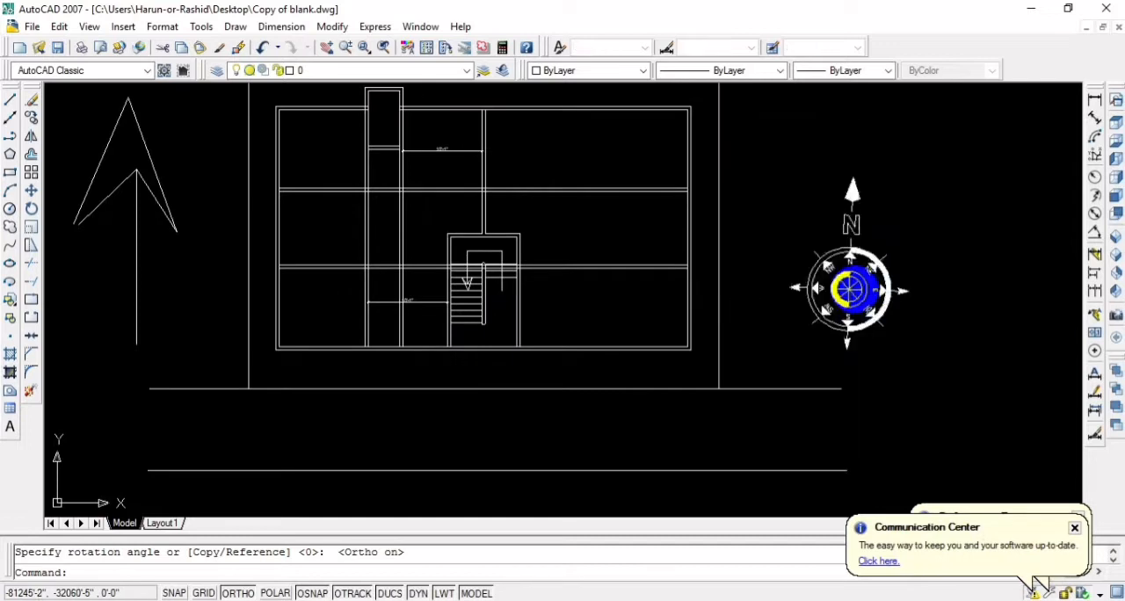
type("sc")
key("Return")
left_click(905, 290)
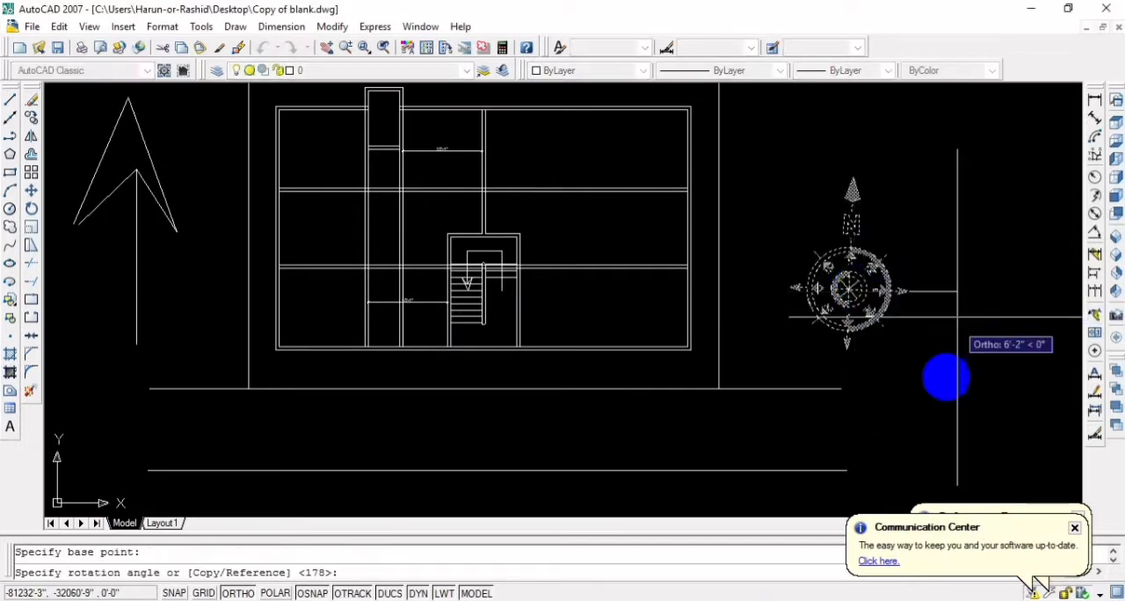
left_click(947, 376)
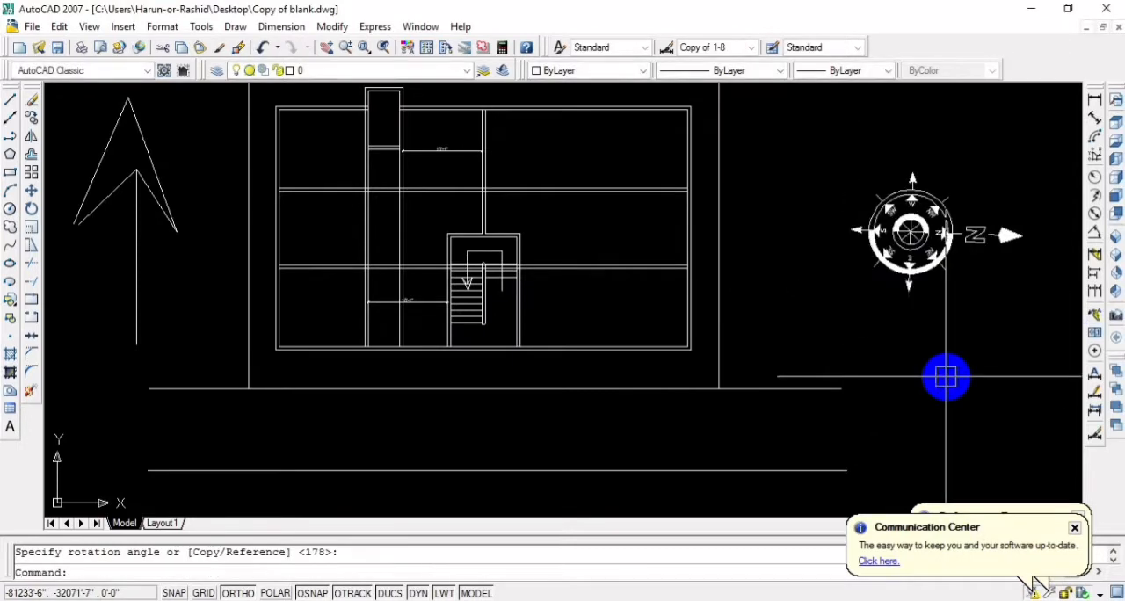
Move the North symbol horizontally about 12'-9" to the left, closer to the site boundary, with Ortho on
left_click(909, 232)
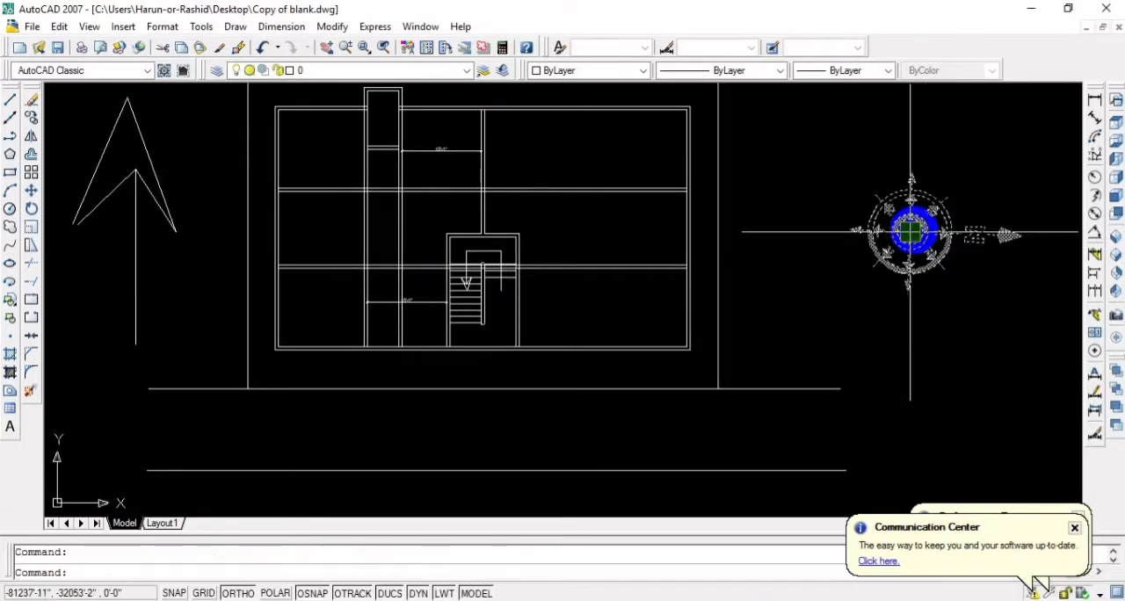
type("m")
key("Return")
left_click(910, 231)
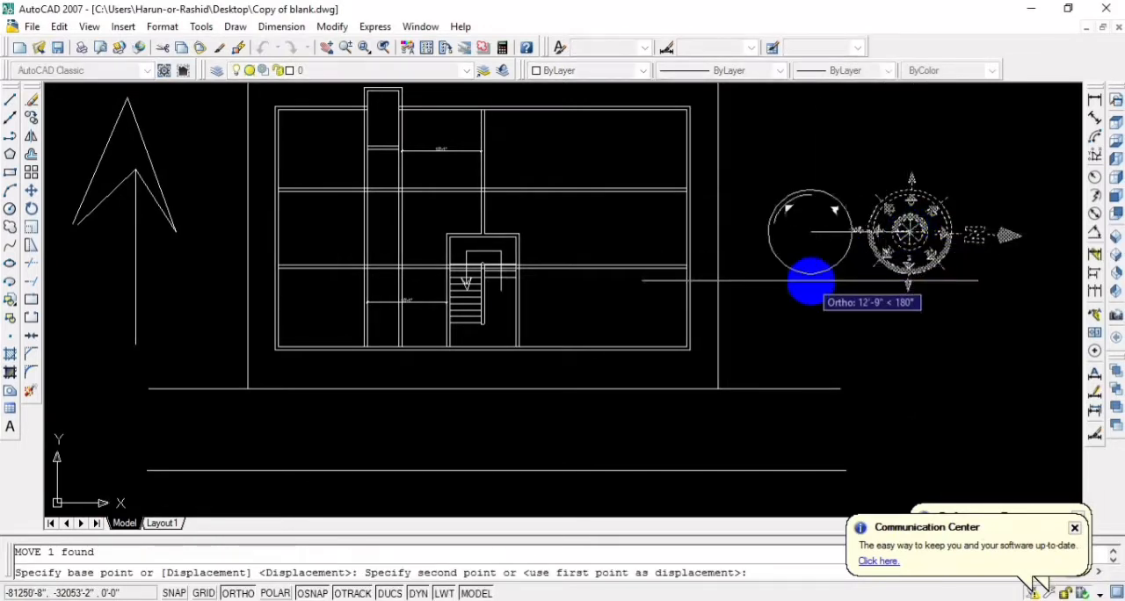
left_click(810, 280)
Examine the floor plan's orientation and the room layout around the staircase and the left-hand partitions
scroll(824, 269, "down", 4)
middle_click_drag(750, 292, 829, 298)
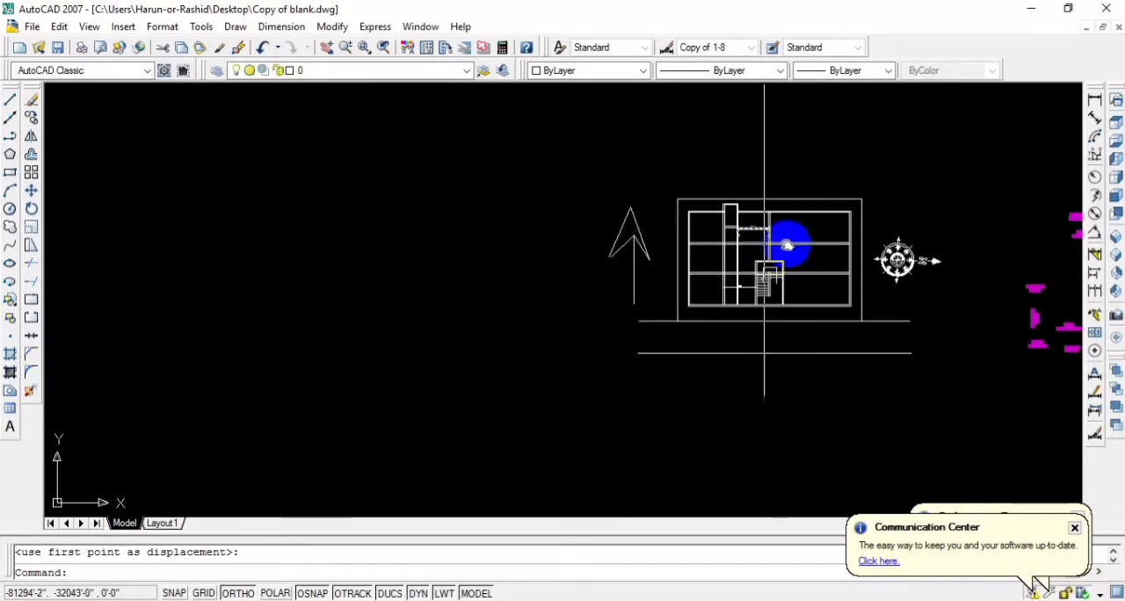
mouse_move(787, 245)
middle_mouse_down()
mouse_move(830, 343)
mouse_move(729, 324)
mouse_move(626, 221)
mouse_move(607, 223)
mouse_move(617, 174)
middle_mouse_up()
scroll(733, 324, "up", 5)
scroll(634, 219, "up", 2)
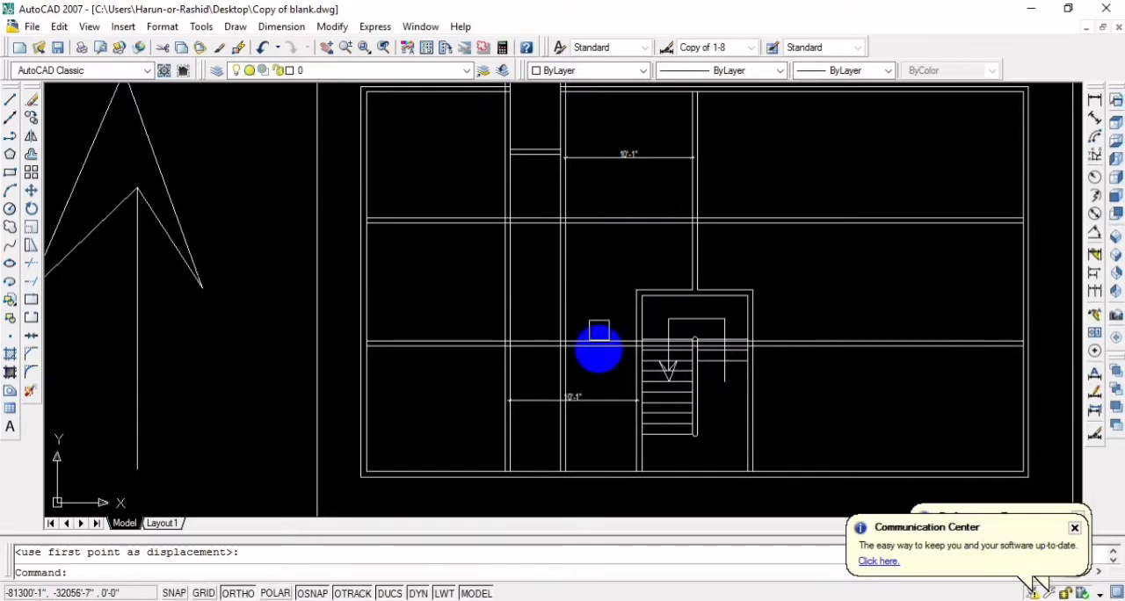
scroll(606, 367, "up", 3)
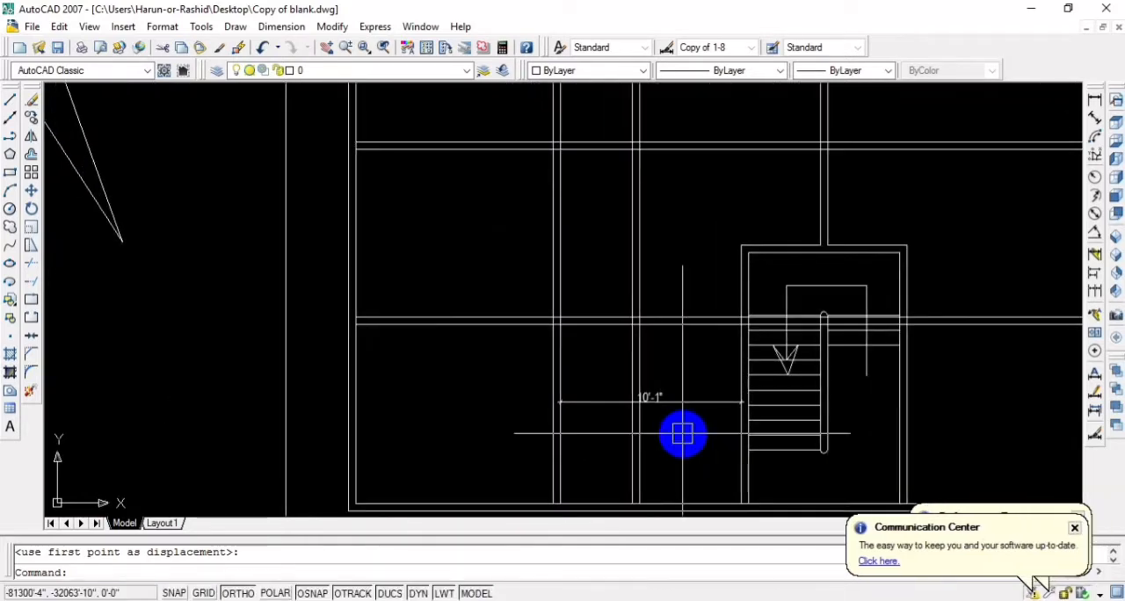
scroll(683, 433, "down", 4)
middle_click_drag(680, 426, 648, 410)
scroll(647, 410, "up", 3)
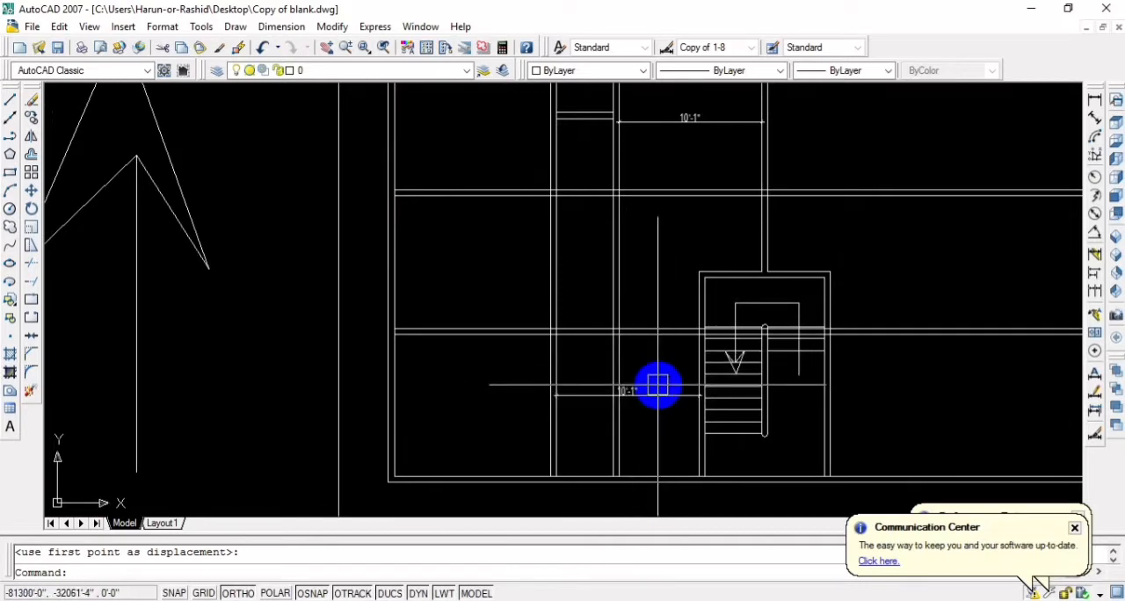
middle_click_drag(432, 401, 462, 395)
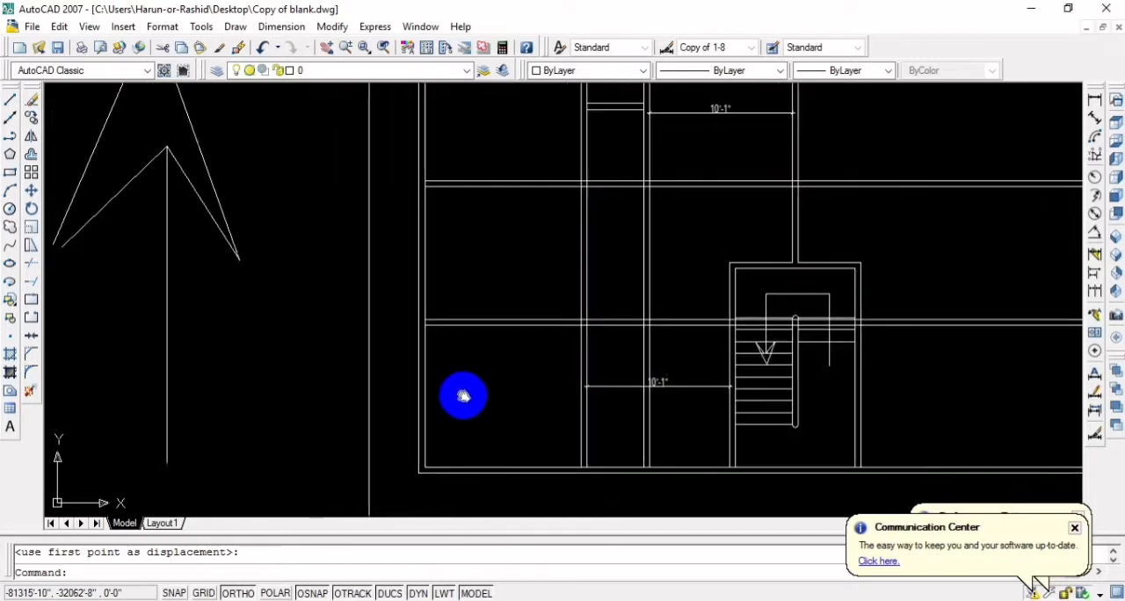
middle_click_drag(661, 289, 613, 322)
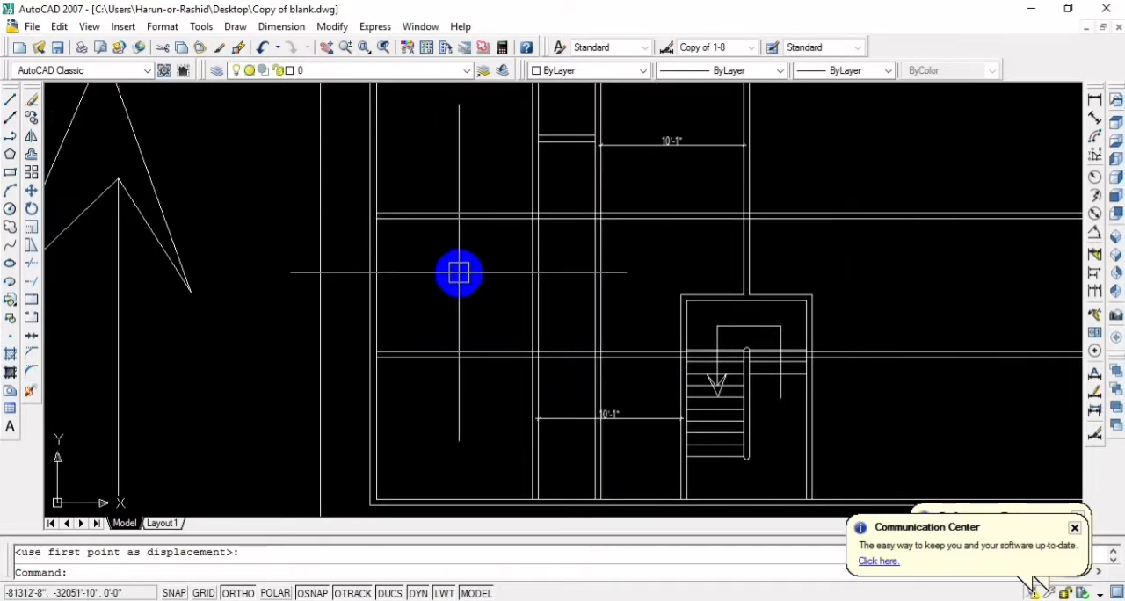
scroll(459, 273, "down", 4)
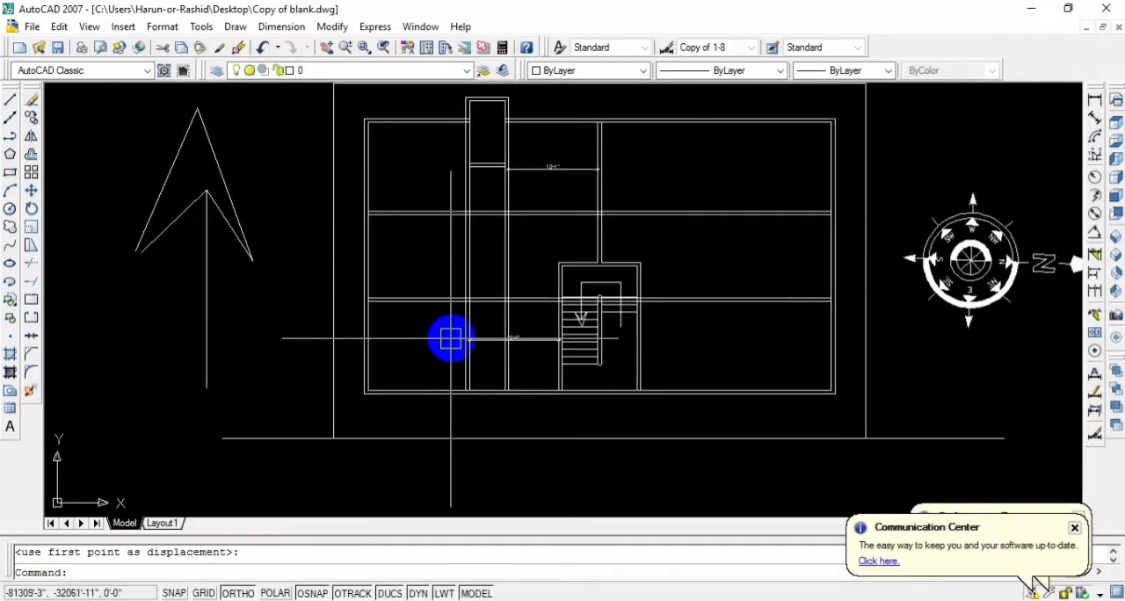
scroll(450, 338, "up", 3)
scroll(451, 338, "down", 3)
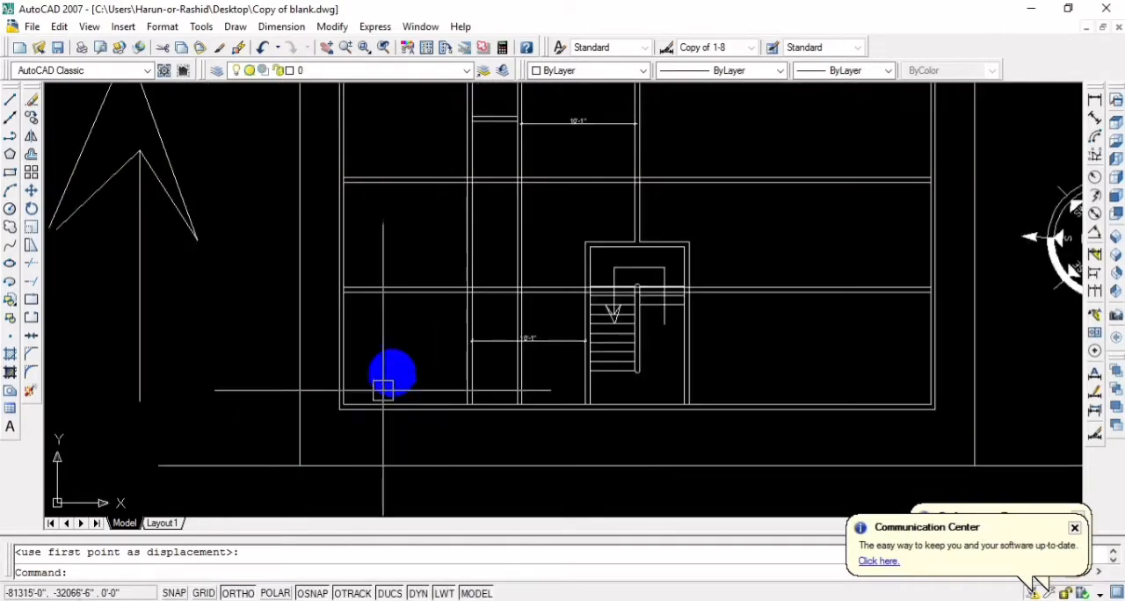
scroll(404, 373, "up", 2)
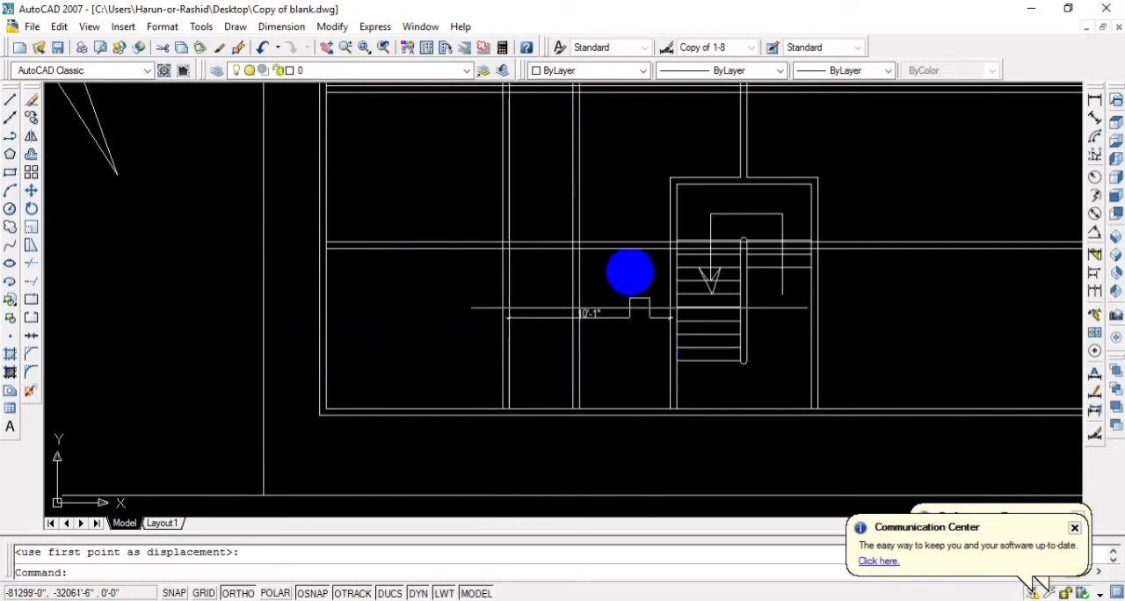
Dimension the clear depth of the middle-left room between the two horizontal partitions
mouse_move(463, 191)
middle_mouse_down()
mouse_move(472, 357)
mouse_move(447, 422)
middle_mouse_up()
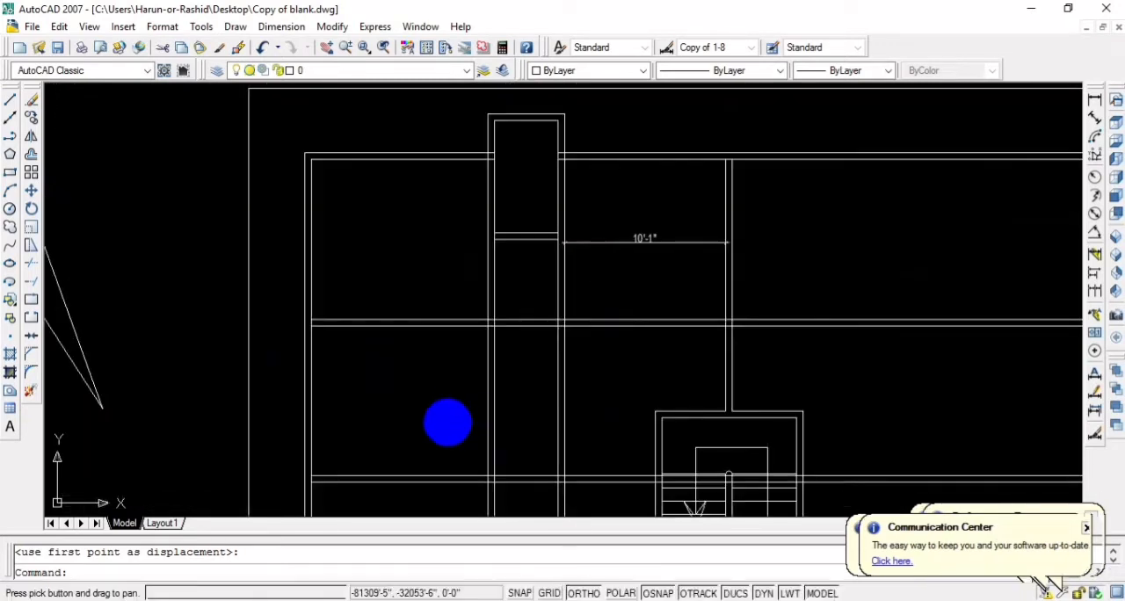
scroll(425, 375, "up", 2)
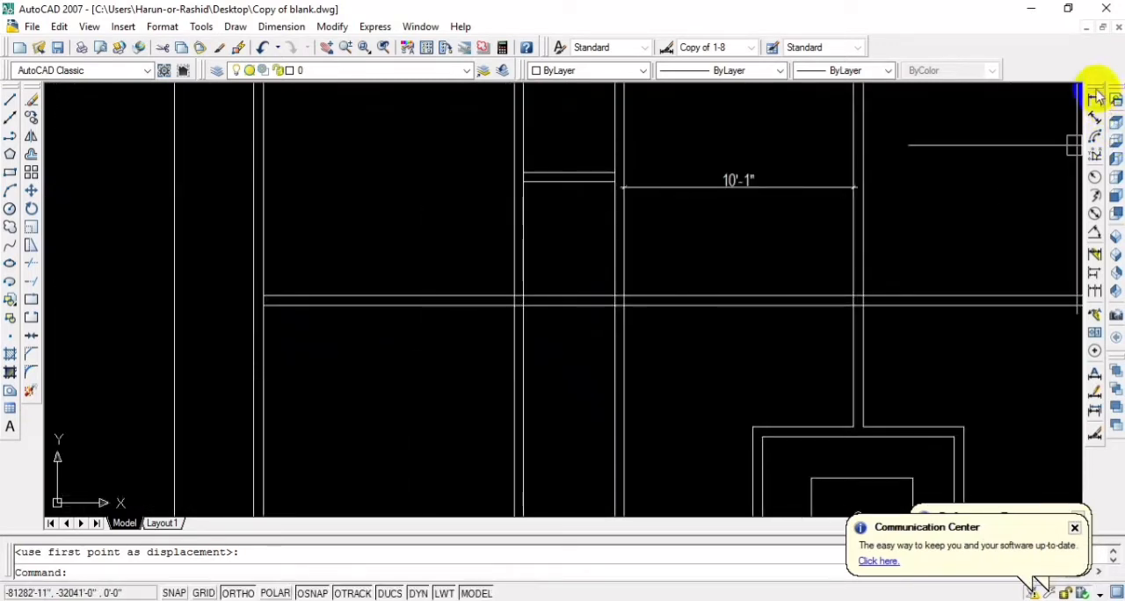
left_click(452, 309)
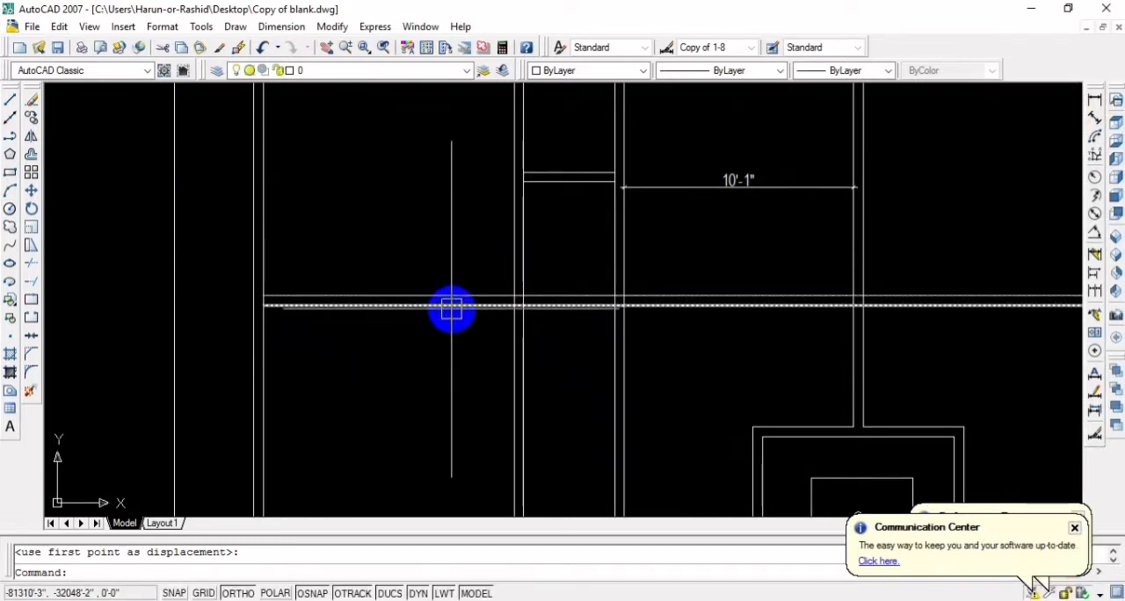
key("Escape")
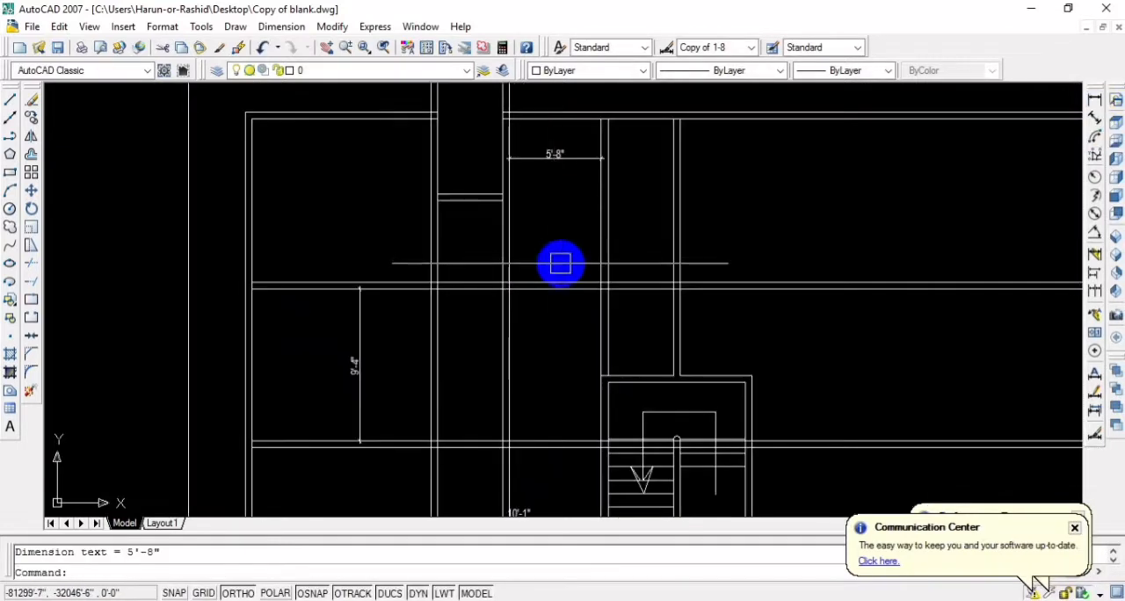
Examine the narrow room with the short cross wall and the spaces between it and the stairwell partitions
middle_click_drag(619, 280, 585, 261)
scroll(591, 233, "up", 2)
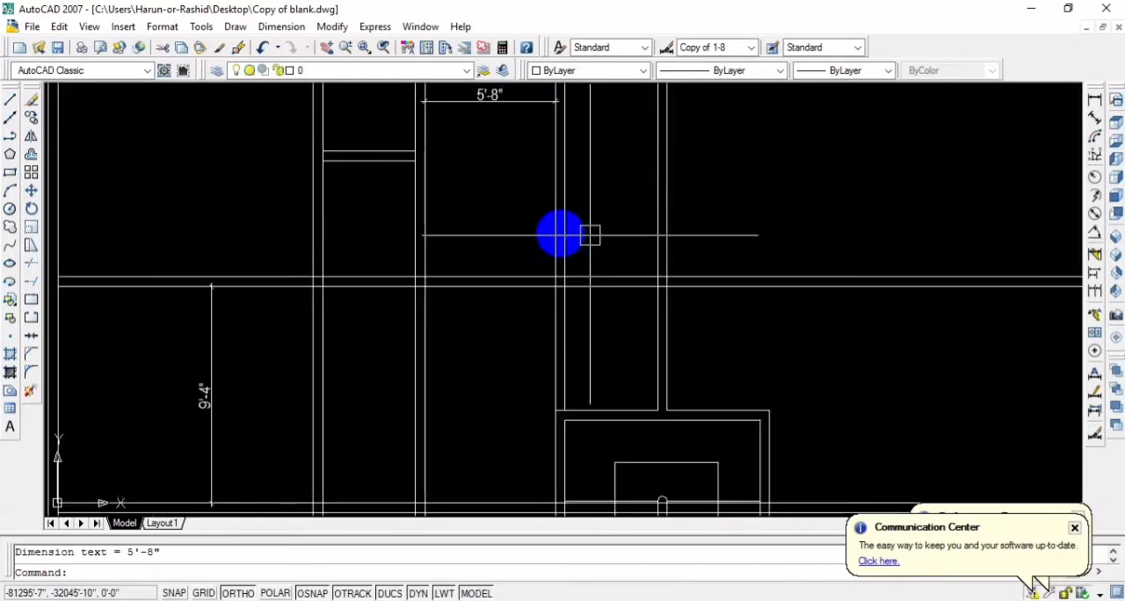
middle_click_drag(520, 236, 548, 247)
scroll(548, 247, "down", 2)
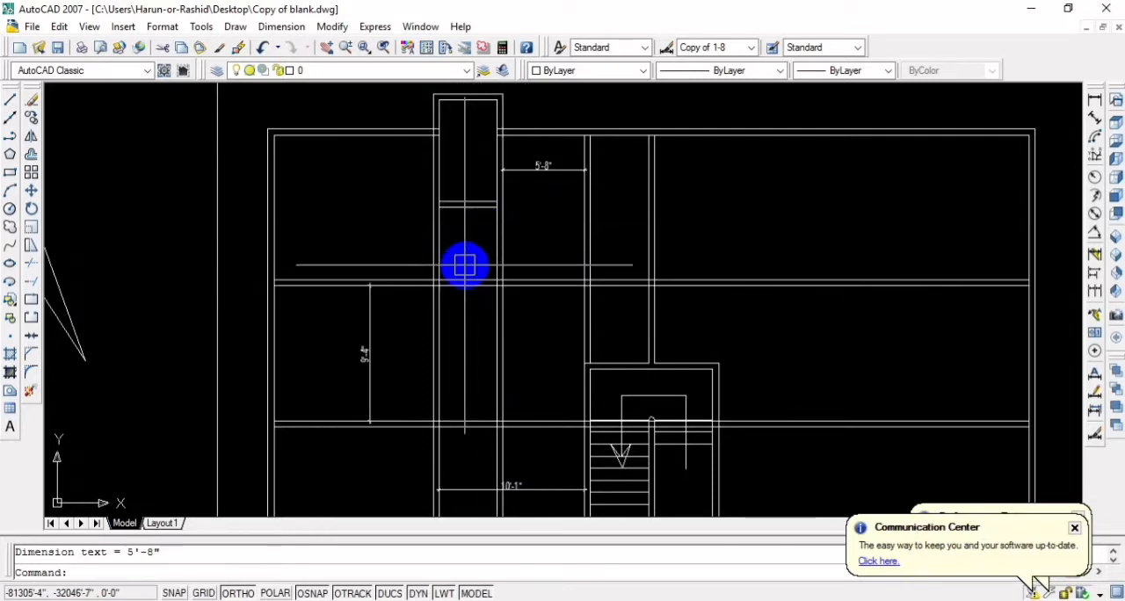
scroll(464, 263, "up", 1)
middle_click_drag(469, 251, 464, 339)
scroll(465, 341, "down", 2)
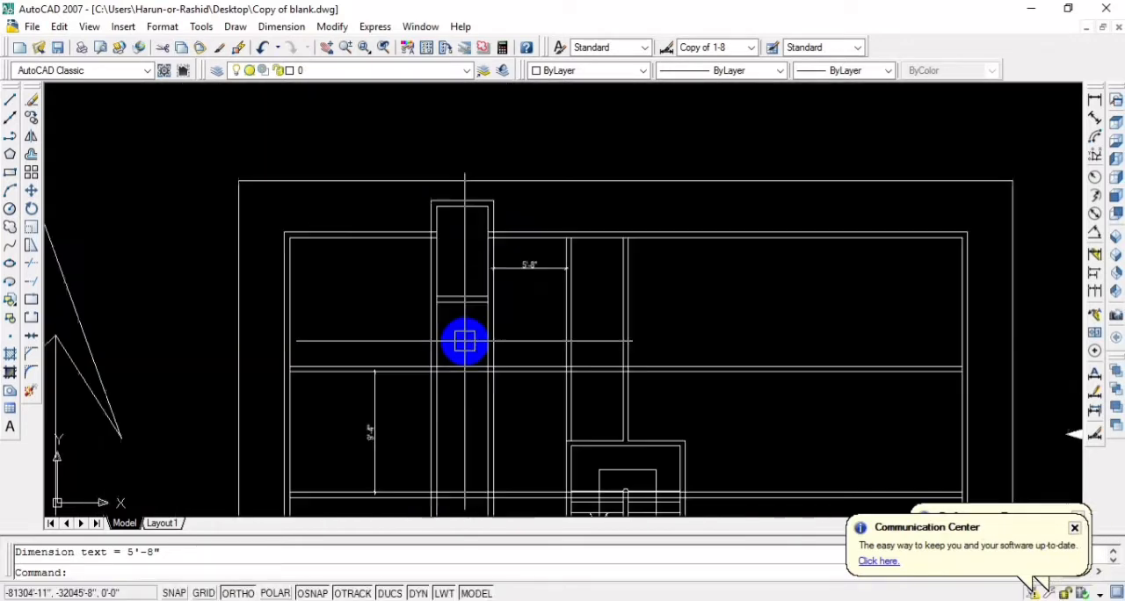
scroll(464, 341, "up", 2)
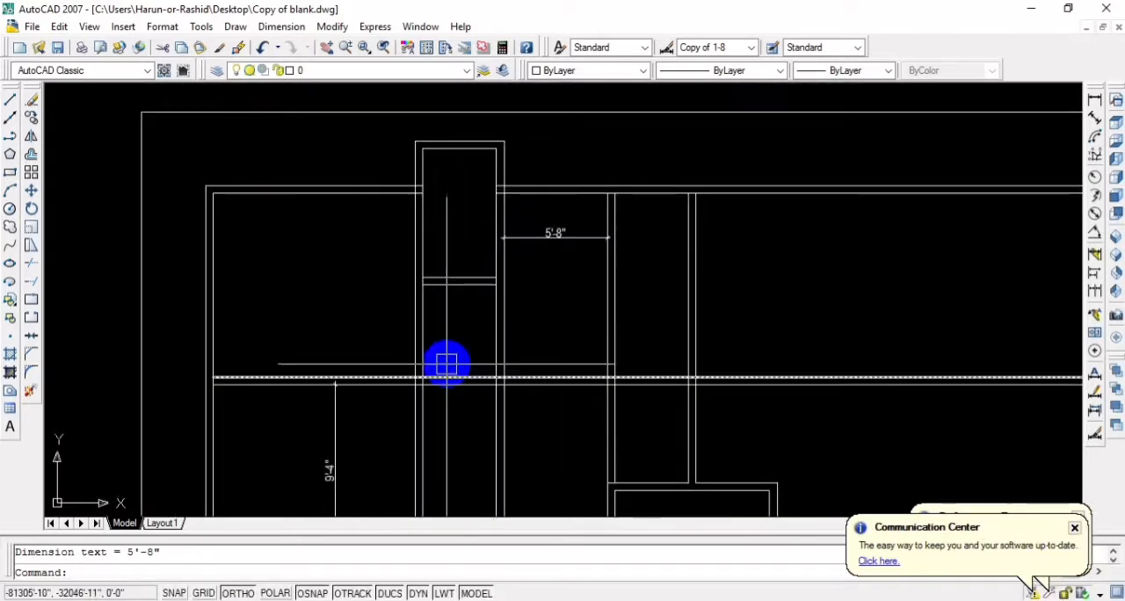
middle_click_drag(446, 357, 441, 344)
scroll(441, 345, "down", 3)
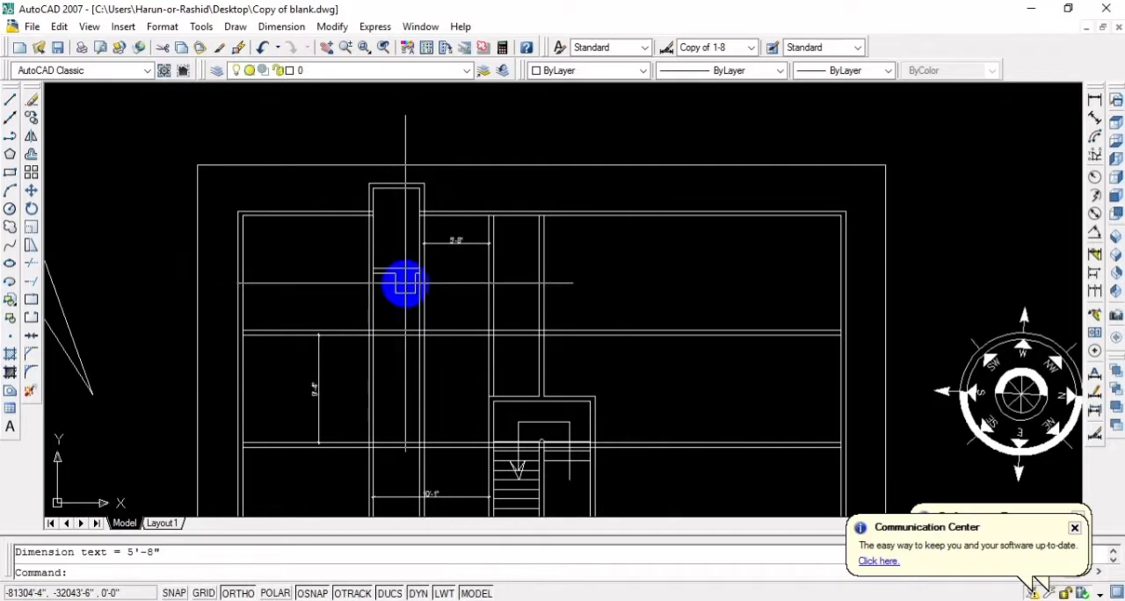
scroll(492, 338, "up", 1)
scroll(541, 250, "up", 1)
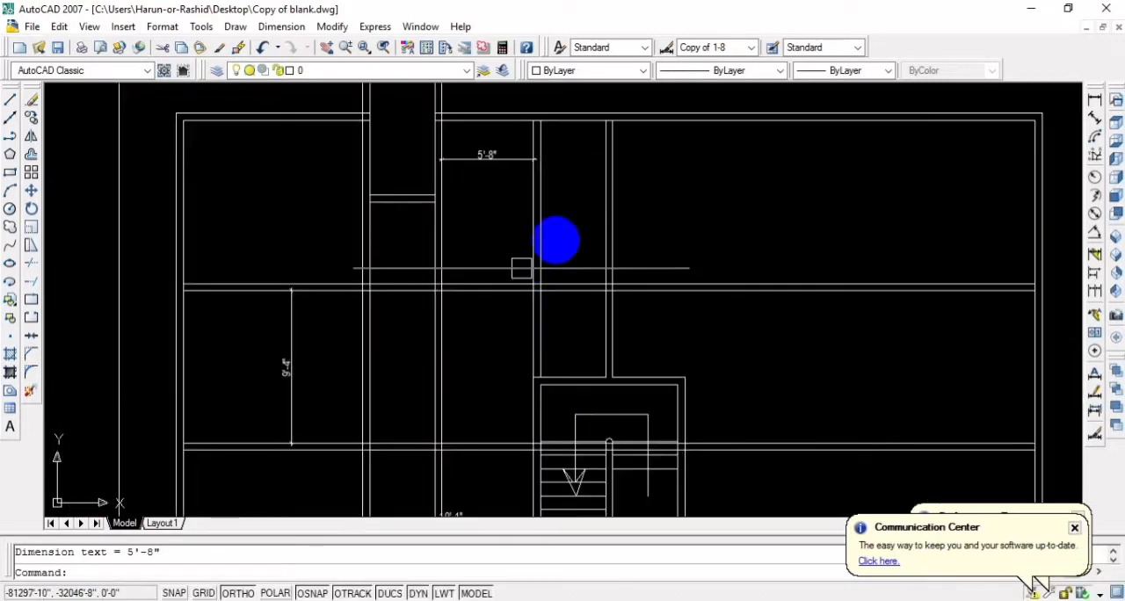
type("o")
key("Return")
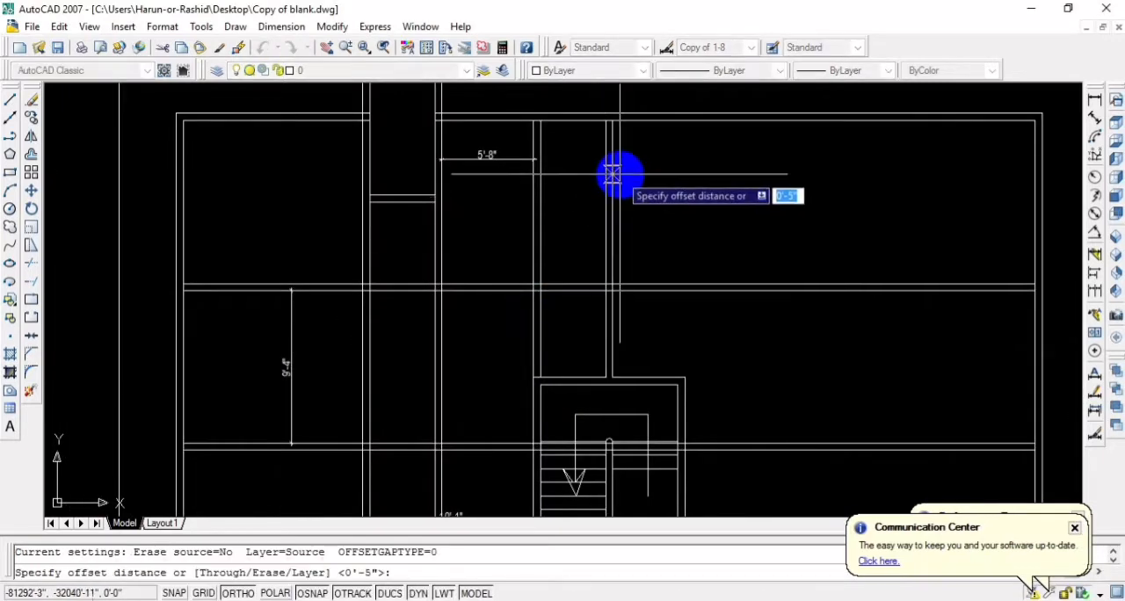
key("Escape")
Offset the outer line of the building's upper exterior wall, right of the projecting room, 2' outward
middle_click_drag(635, 173, 622, 281)
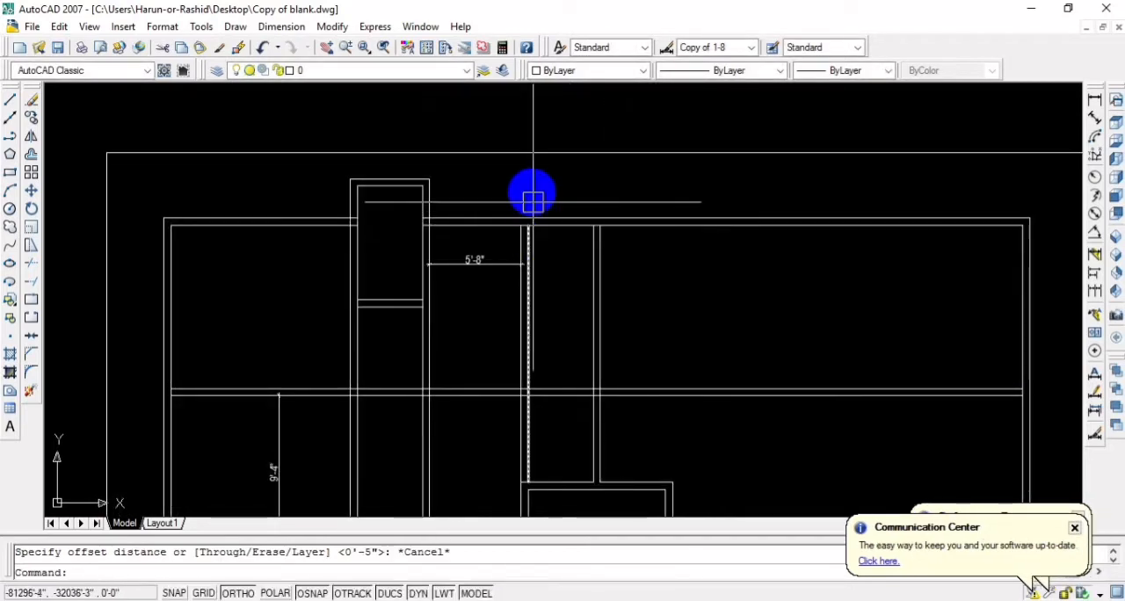
middle_click_drag(570, 274, 542, 267)
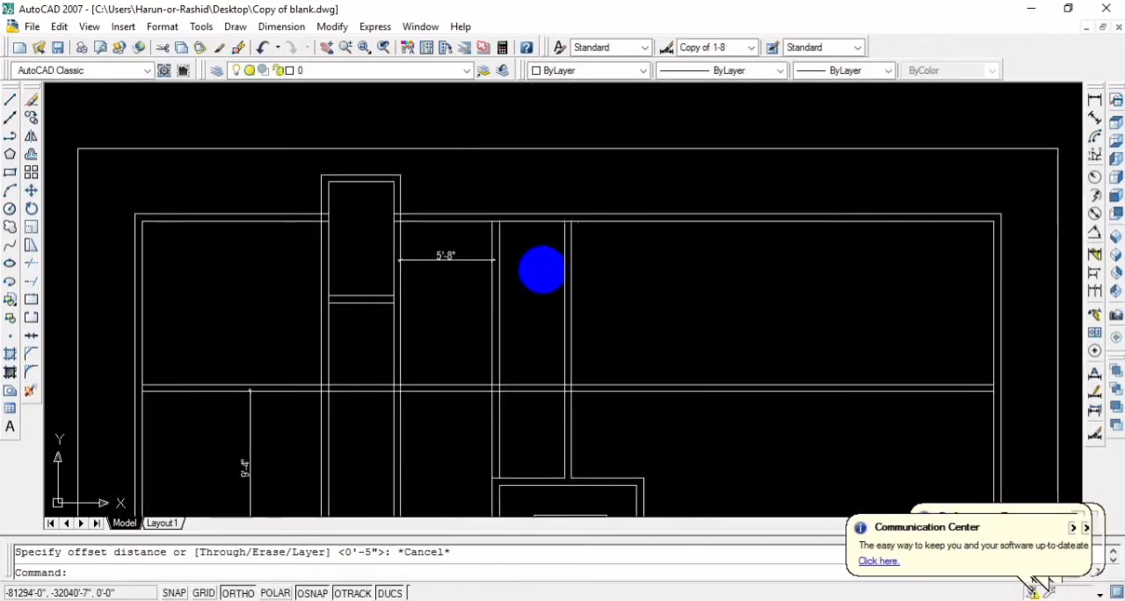
scroll(542, 267, "up", 3)
scroll(542, 267, "down", 4)
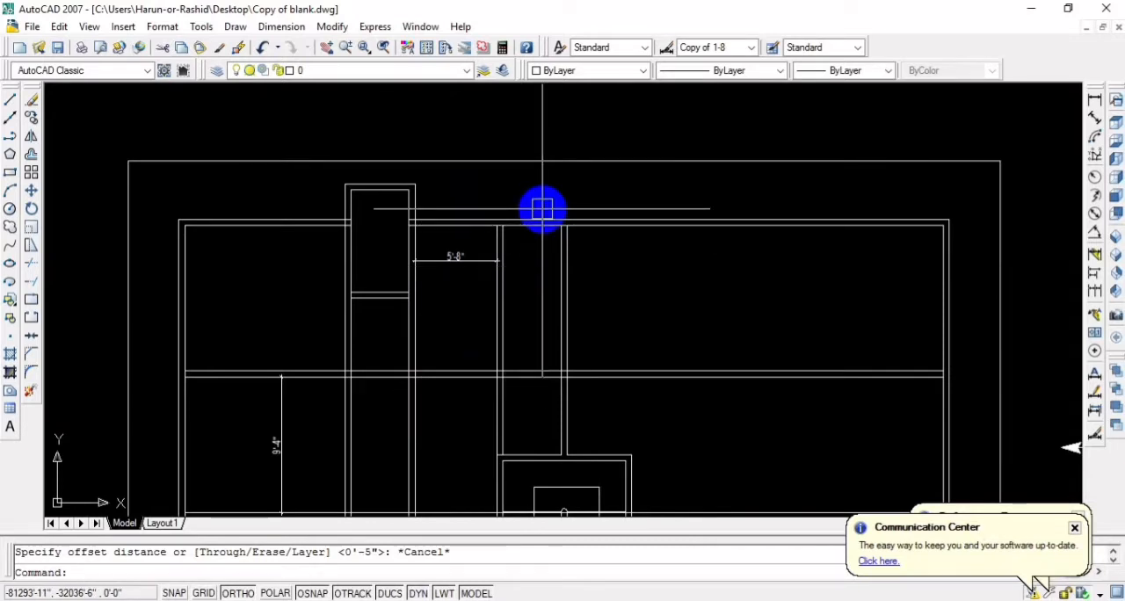
key("Return")
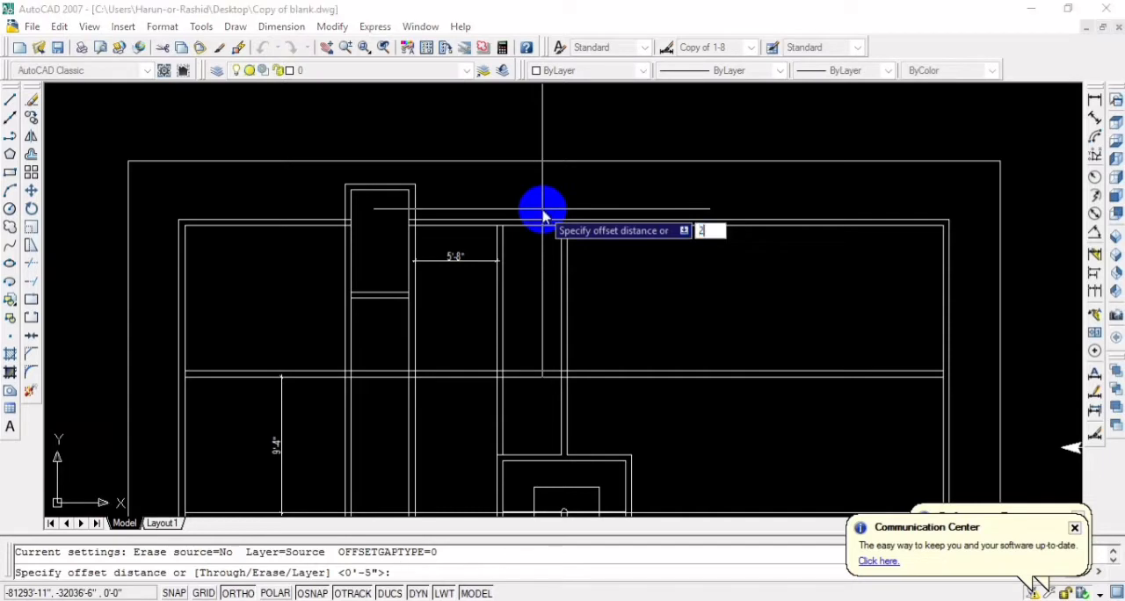
type("2'")
key("Return")
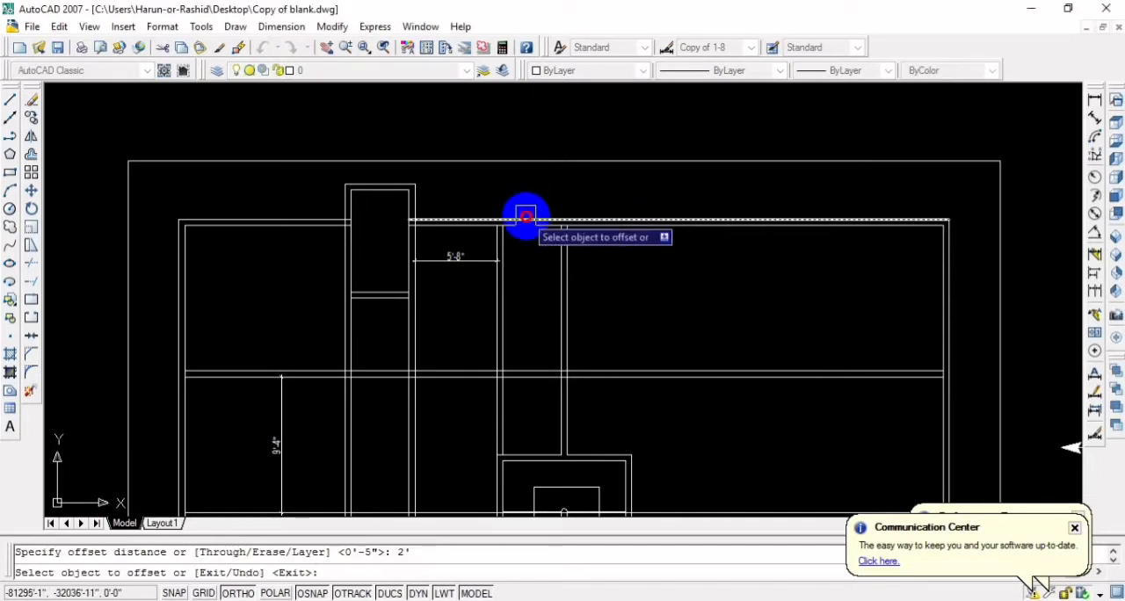
left_click(524, 217)
left_click(526, 195)
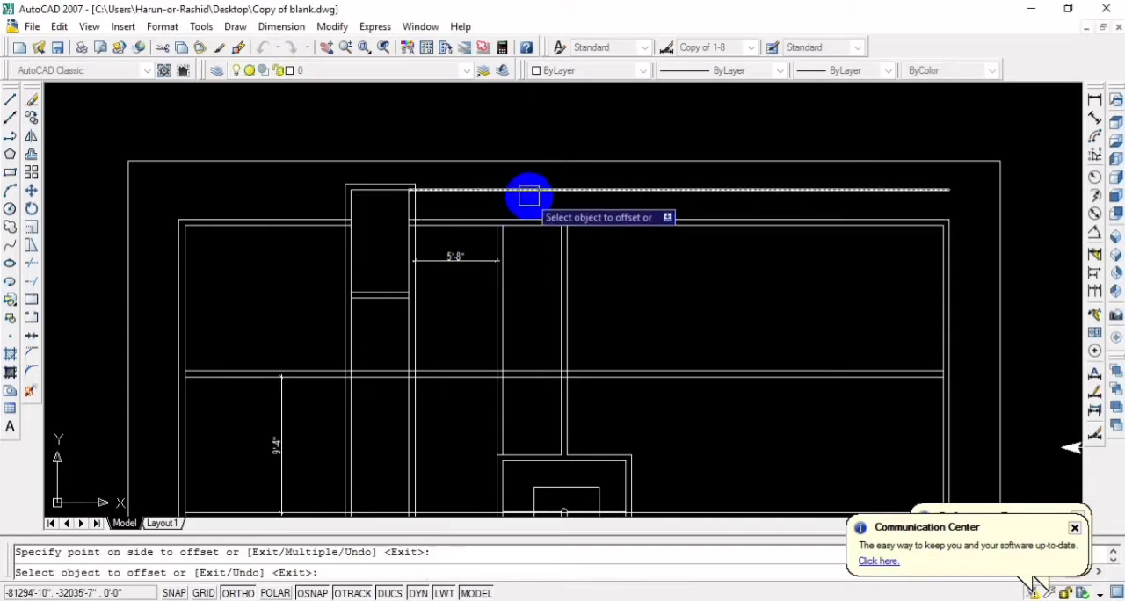
Offset the line 2' outside the upper exterior wall a further 5" outward to form a second wall face
key("Return")
key("Return")
type("5")
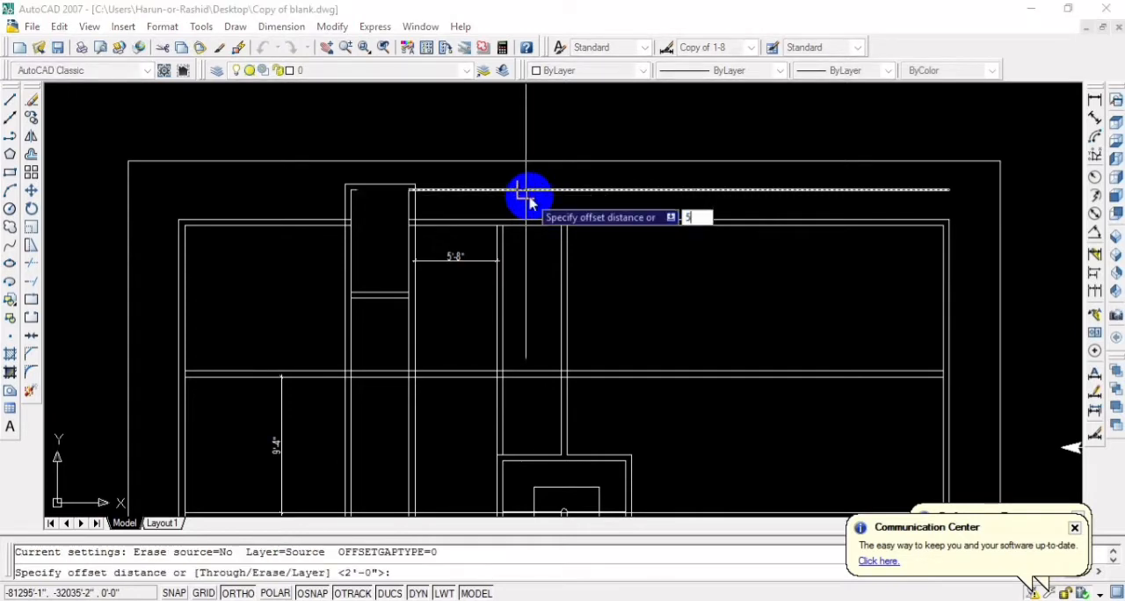
key("Return")
left_click(546, 191)
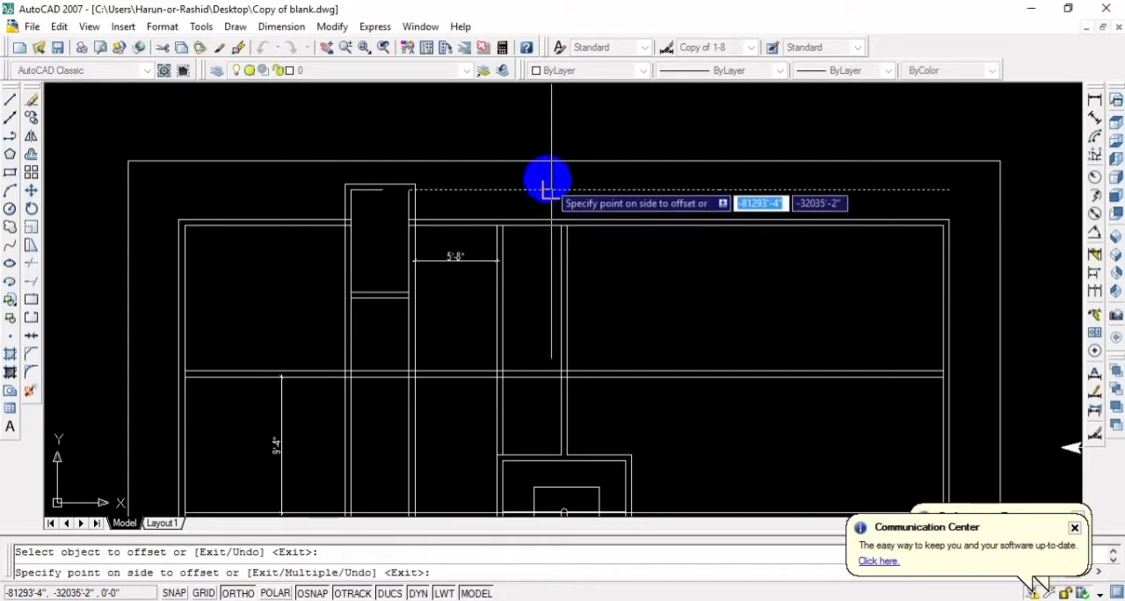
left_click(546, 176)
key("Escape")
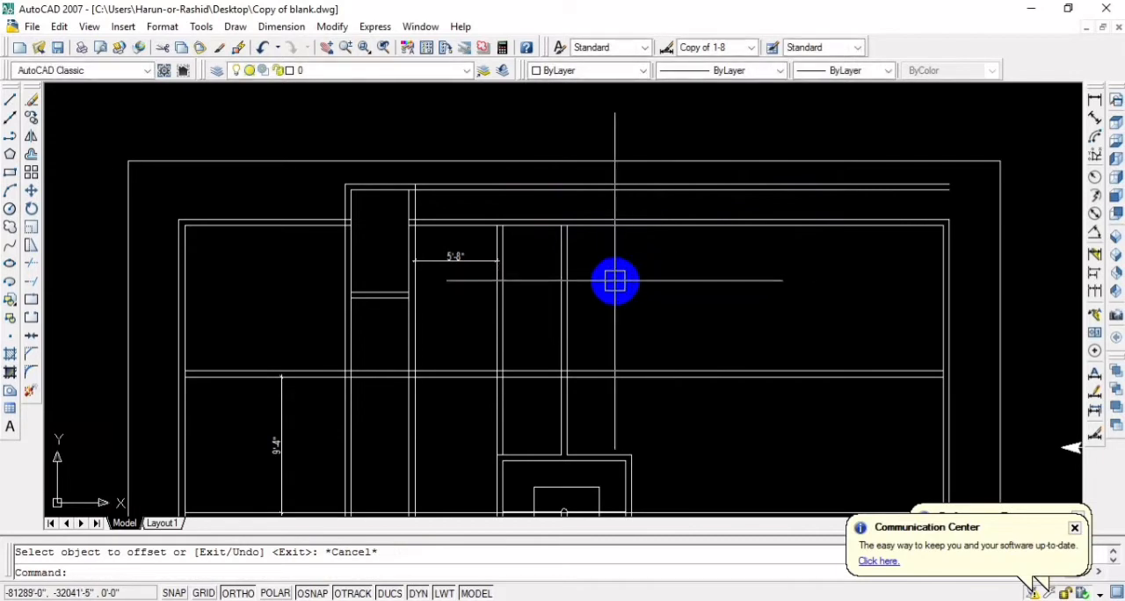
Extend both double-line partitions above the stairwell up to the inner line of the new projecting wall
type("tr")
key("Return")
key("Return")
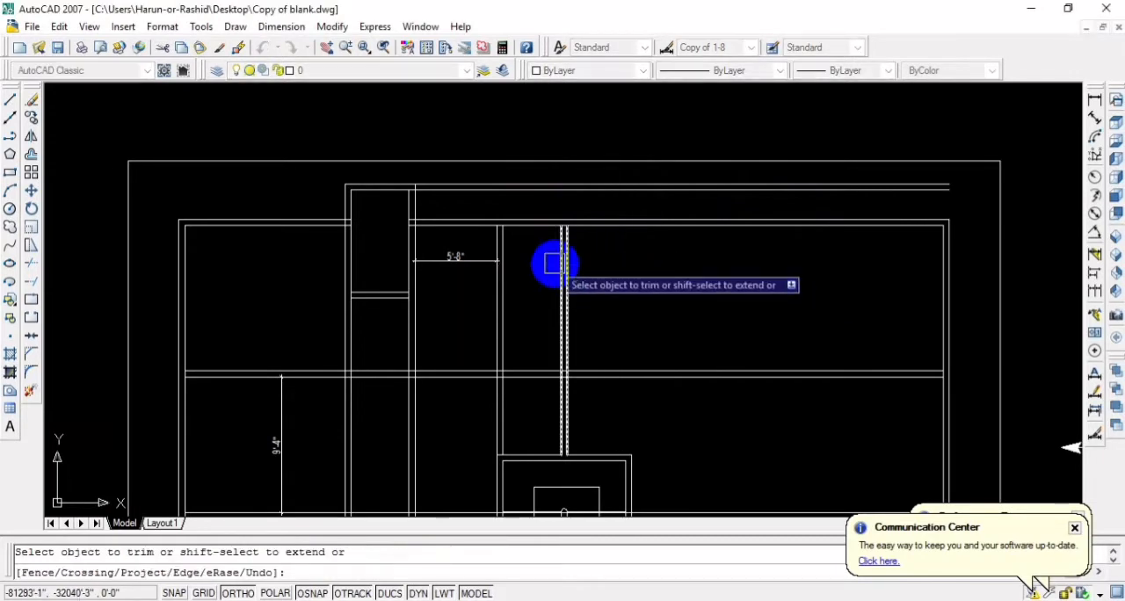
left_click(590, 255)
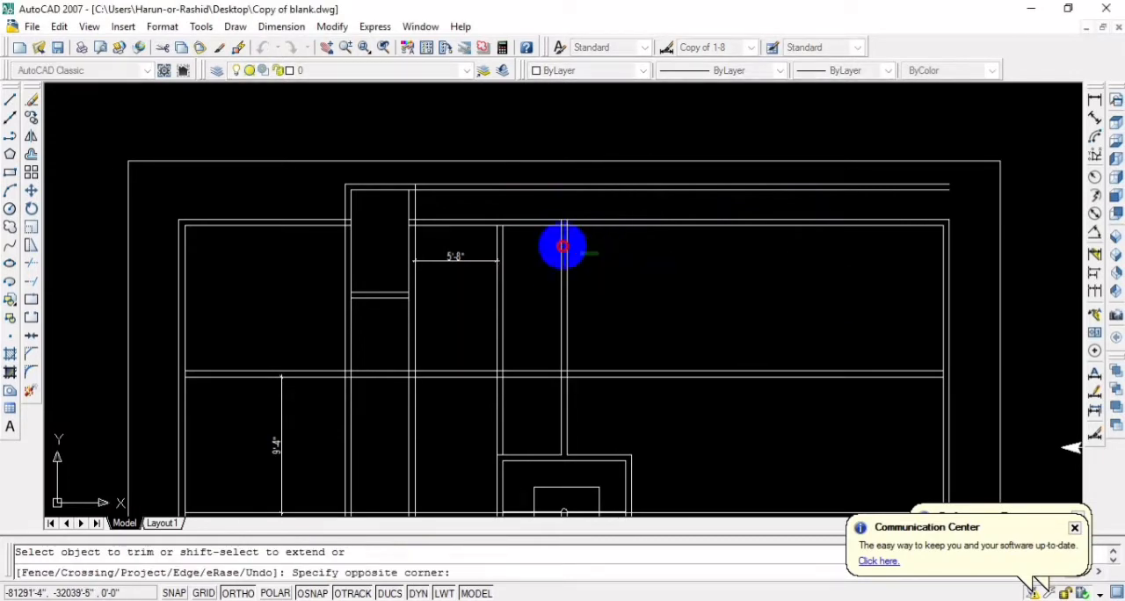
left_click(488, 237)
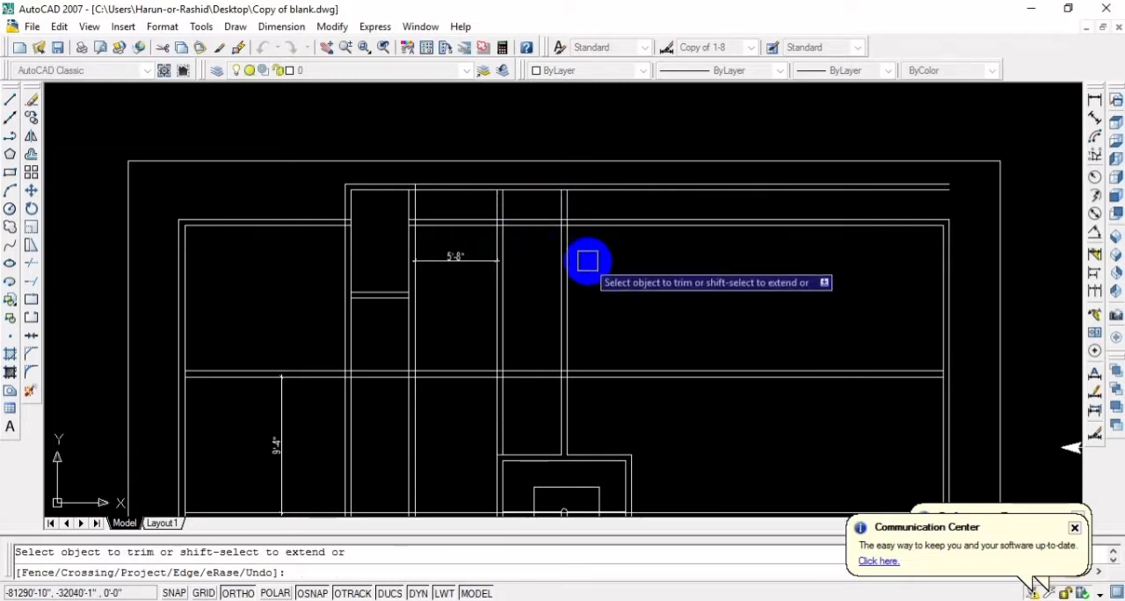
key("Escape")
Fillet the inner partition faces above the stairwell with the projecting wall's inner line to form two square inner corners
type("f")
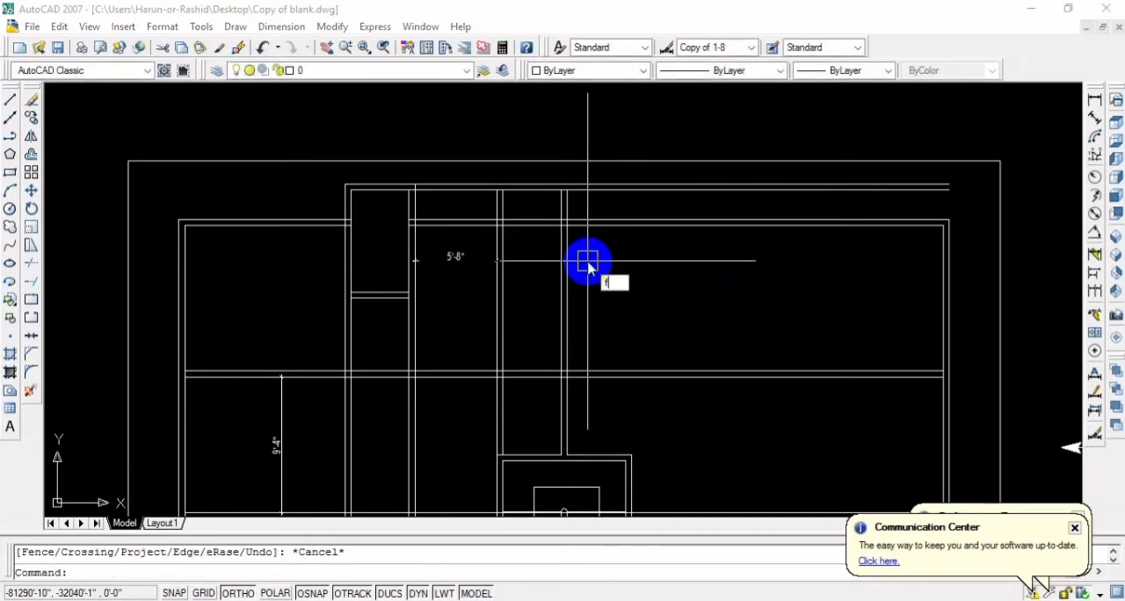
key("Return")
scroll(527, 207, "up", 8)
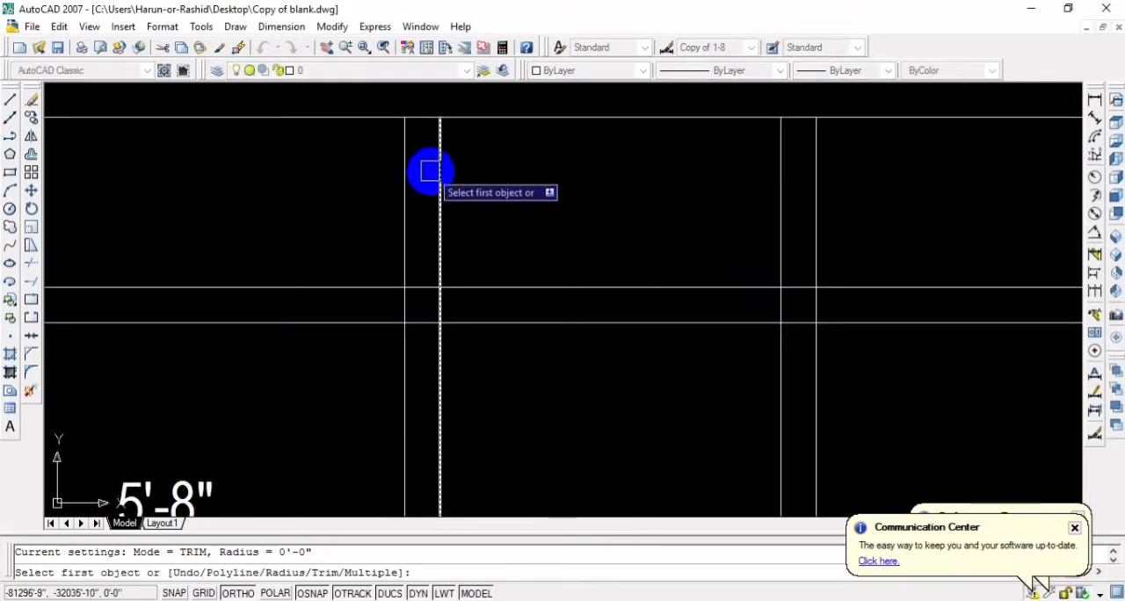
scroll(492, 140, "down", 2)
scroll(510, 155, "down", 2)
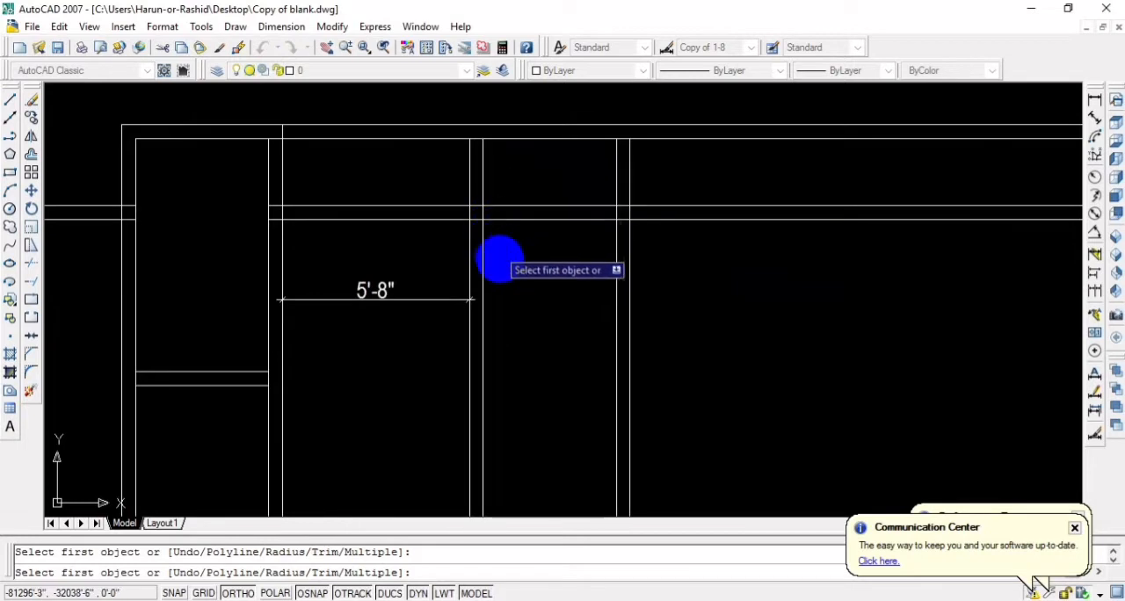
scroll(518, 259, "down", 2)
scroll(557, 290, "up", 4)
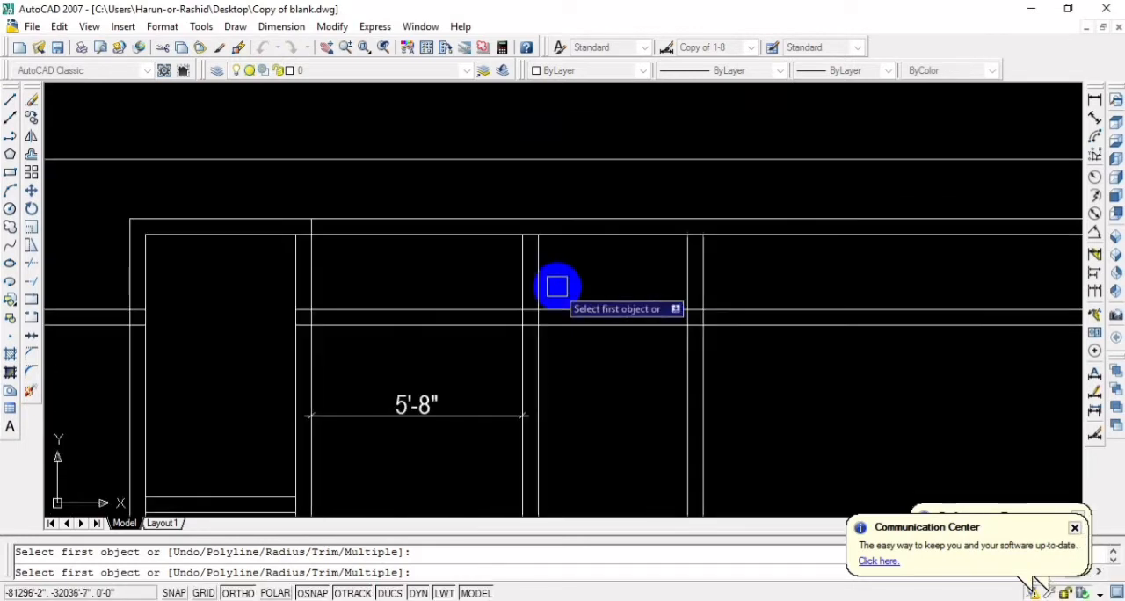
left_click(540, 255)
left_click(570, 234)
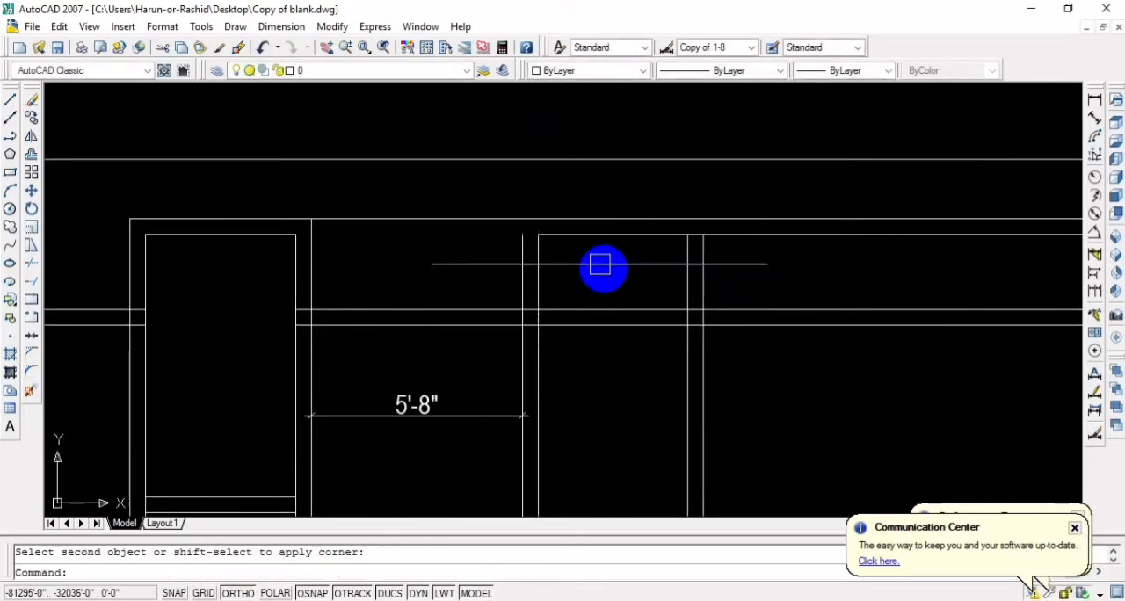
key("Return")
left_click(684, 262)
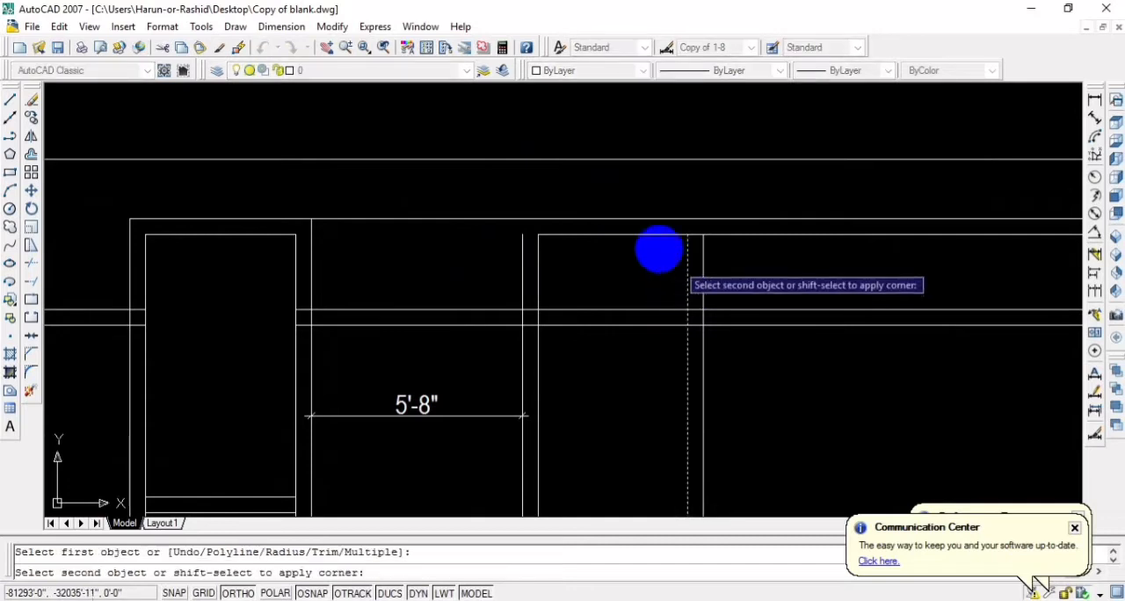
left_click(648, 236)
Fillet the outer partition faces above the stairwell with the projecting wall's outer line to close the second projection's outer corners
key("Return")
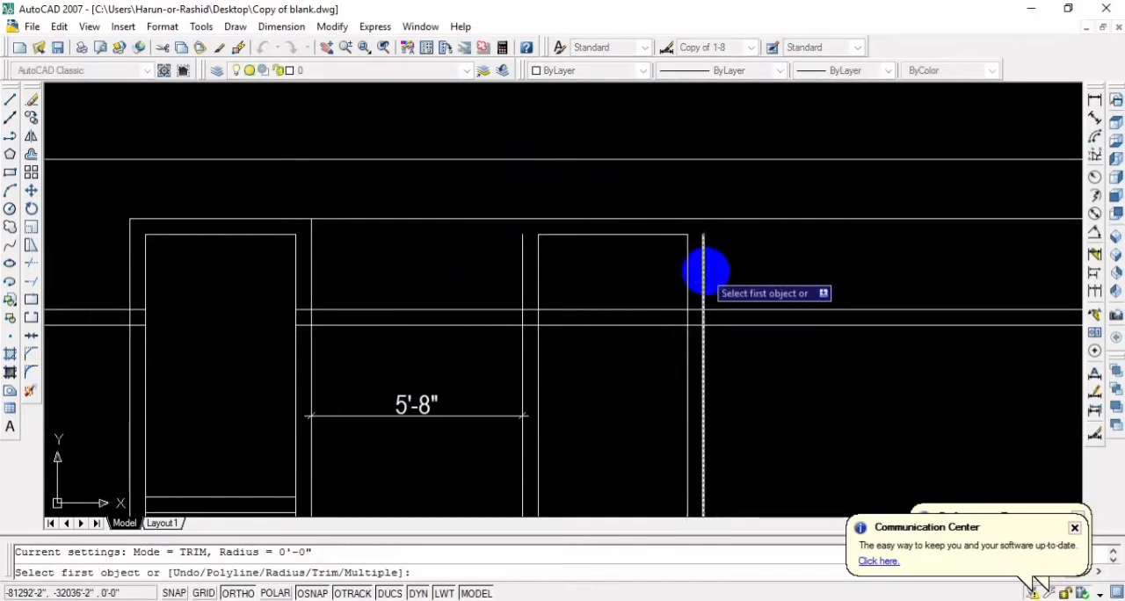
left_click(703, 266)
left_click(666, 214)
key("Return")
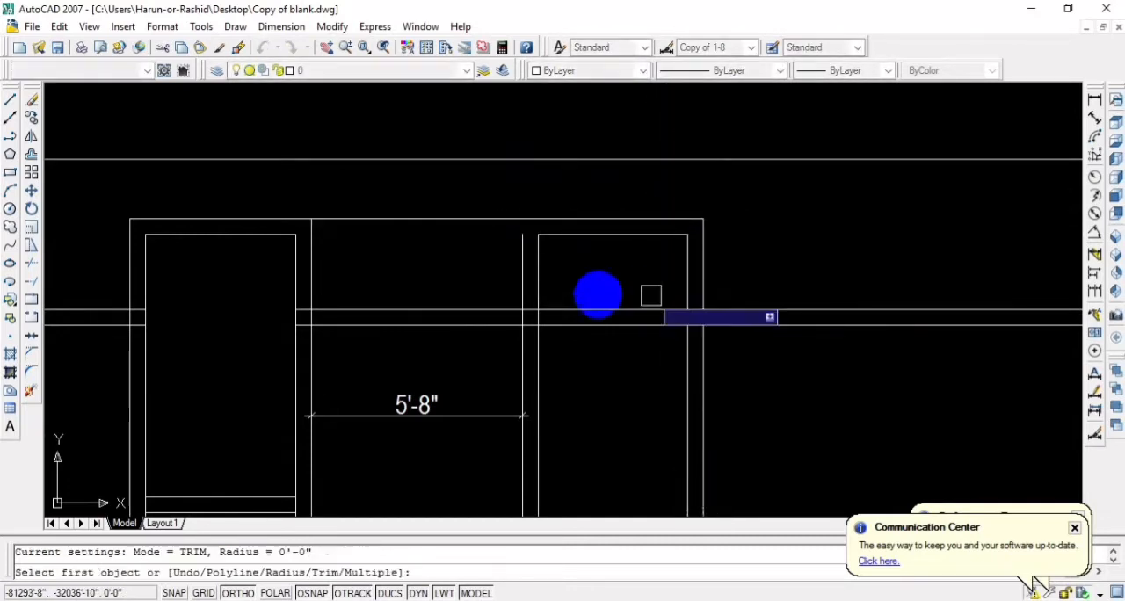
left_click(523, 264)
left_click(572, 220)
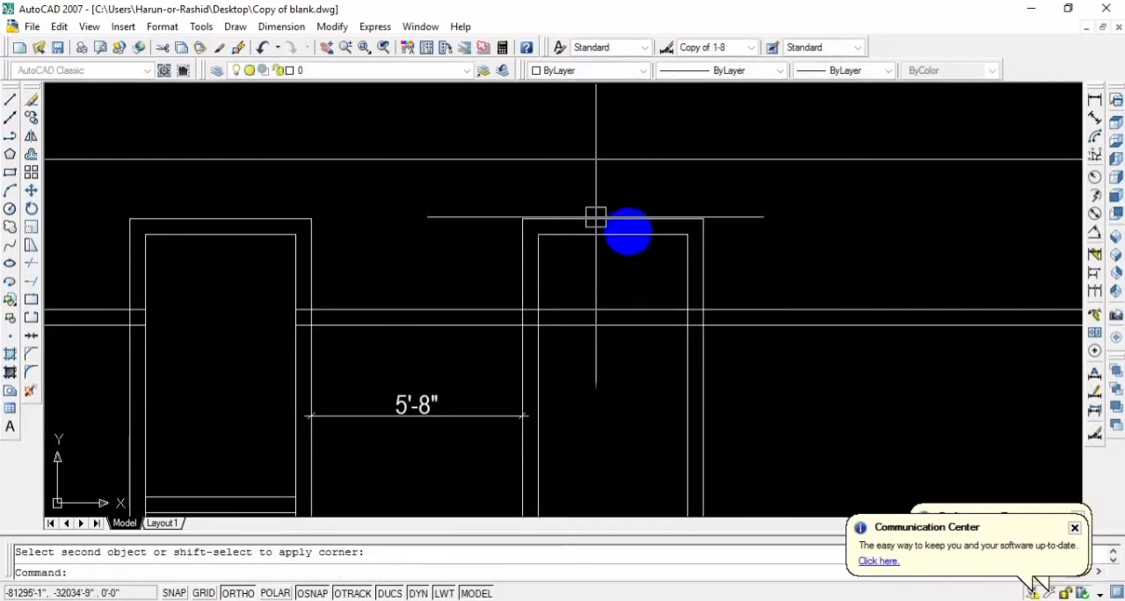
Trim the upper exterior wall lines out of the interior of the second projecting room
scroll(723, 322, "down", 4)
scroll(701, 345, "up", 3)
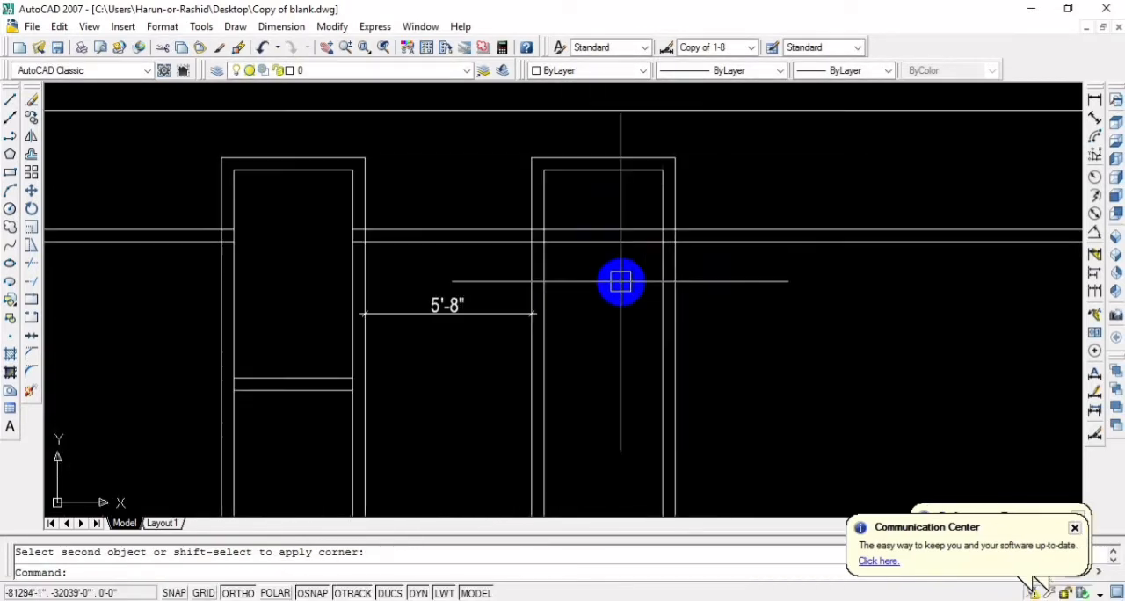
type("tr")
key("Return")
key("Return")
left_click(620, 281)
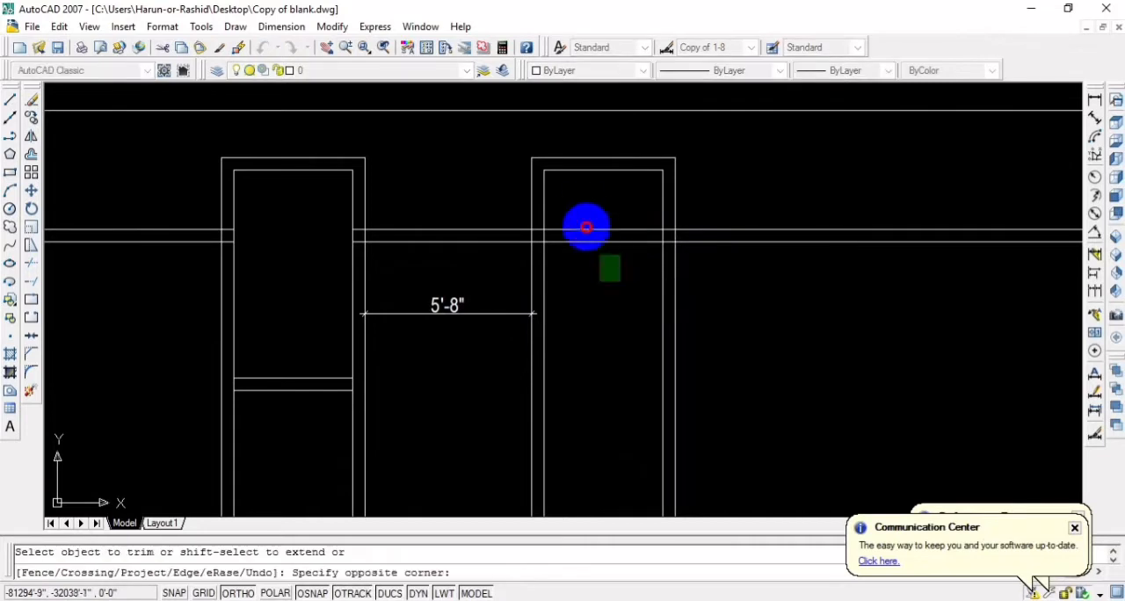
left_click(582, 211)
scroll(620, 289, "down", 5)
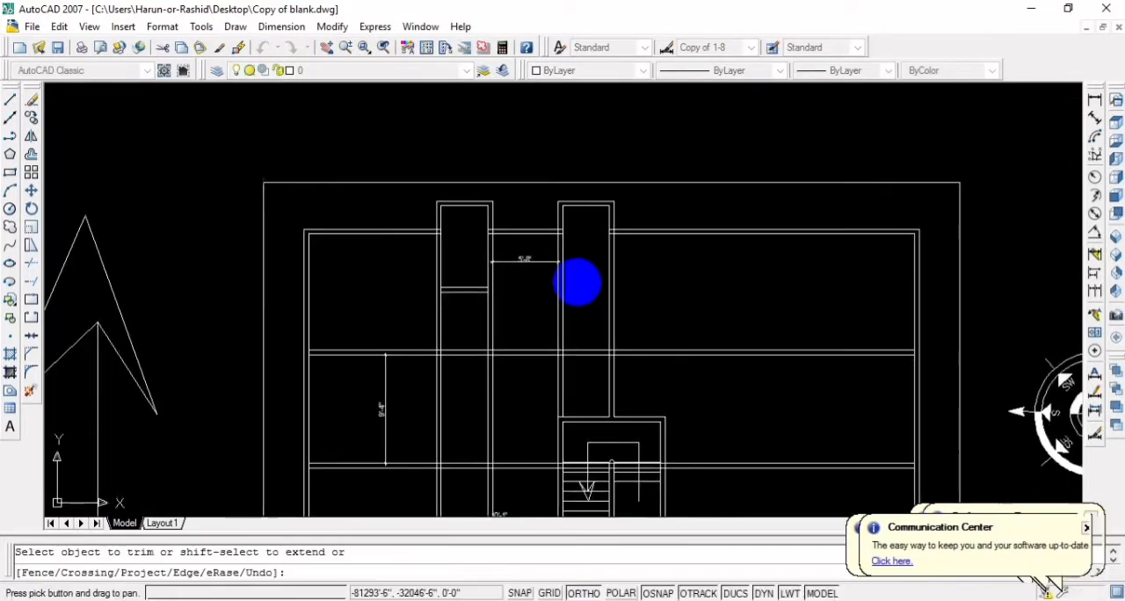
key("Escape")
Offset the inner top line of the second projecting room 7' downward
scroll(592, 240, "up", 5)
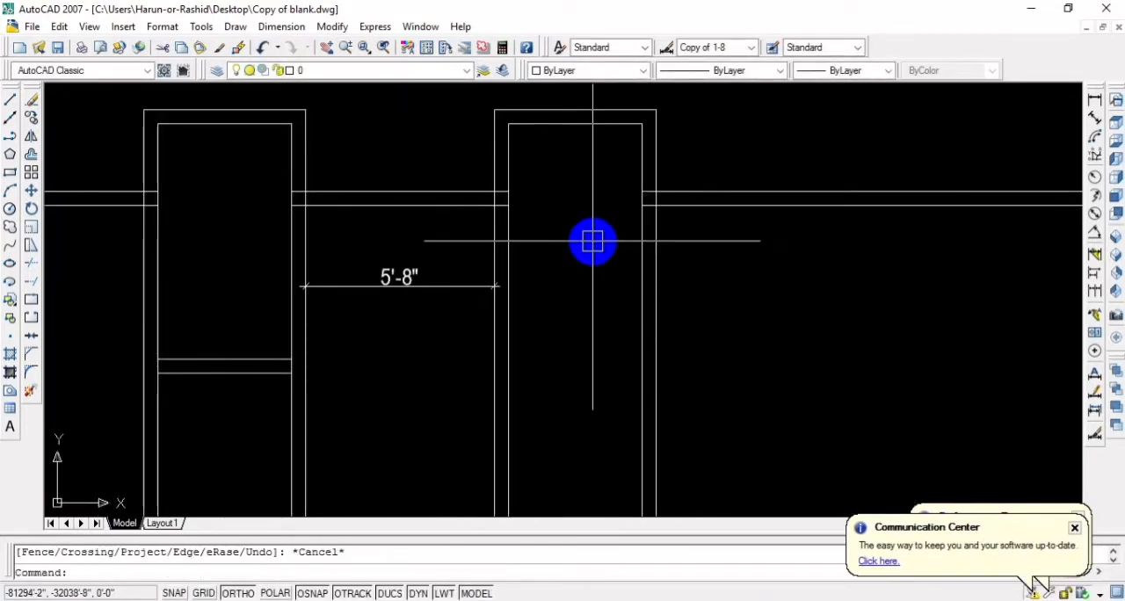
type("7")
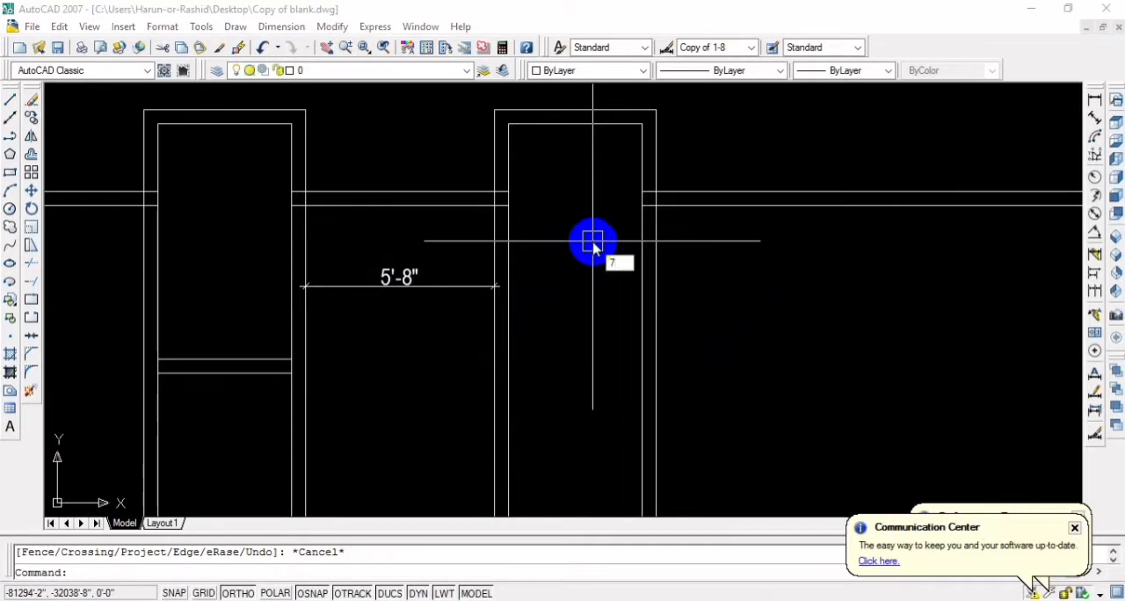
type("o")
key("Return")
type("7")
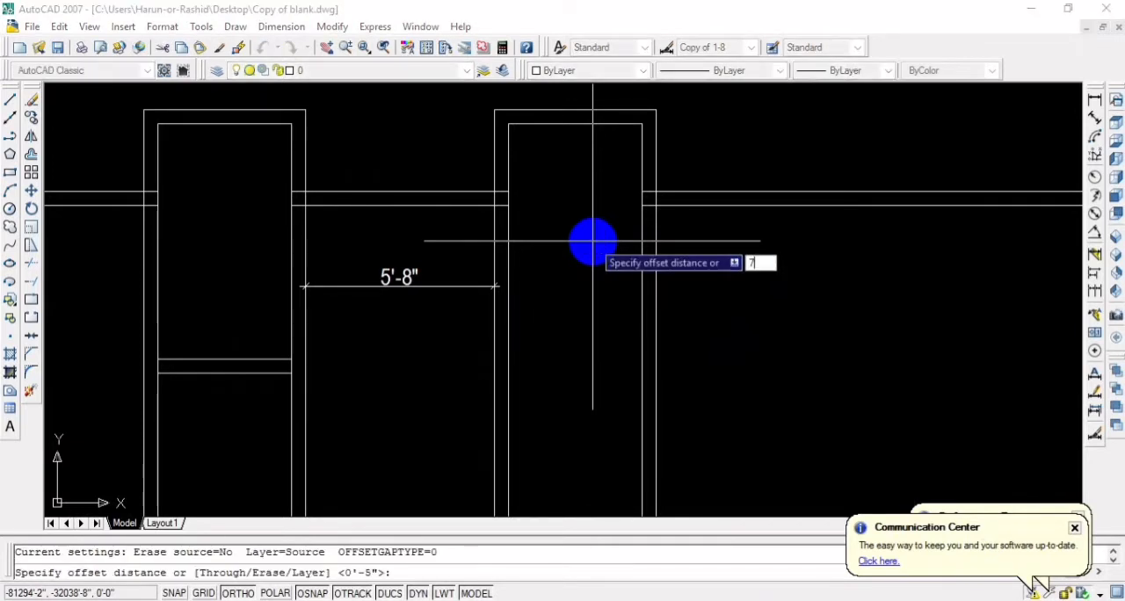
key("Return")
left_click(568, 124)
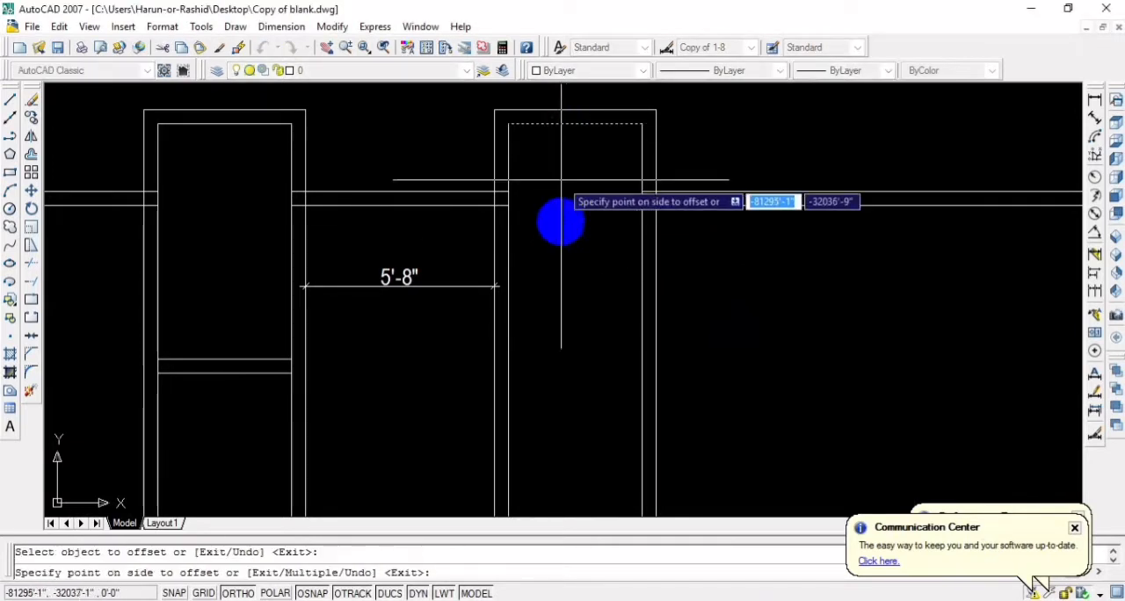
left_click(561, 255)
key("Return")
key("Return")
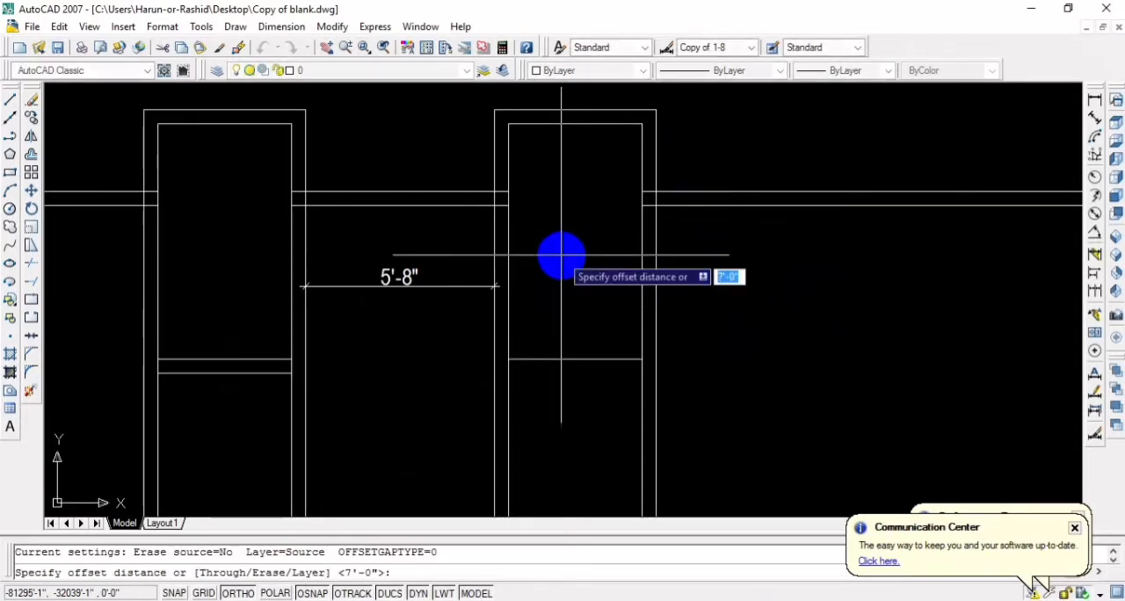
Offset the second projecting room's new cross line a further 5" downward to complete its cross wall
type("5")
key("Return")
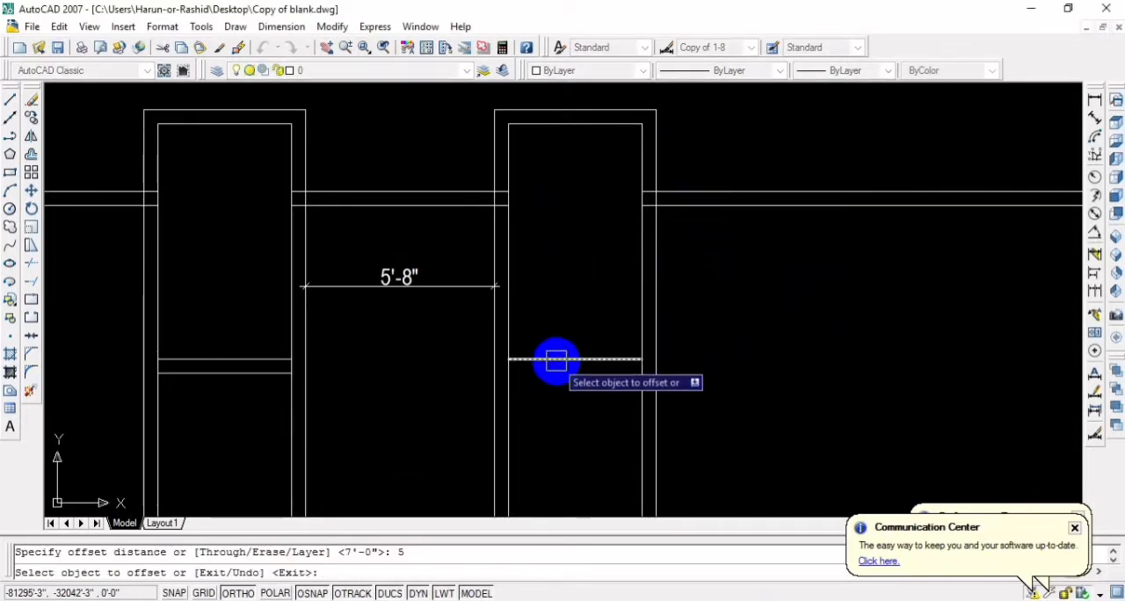
left_click(557, 358)
left_click(567, 407)
Trim the three double-line vertical partitions left of the staircase out of the passage below the upper horizontal partition
middle_click_drag(589, 414, 741, 336)
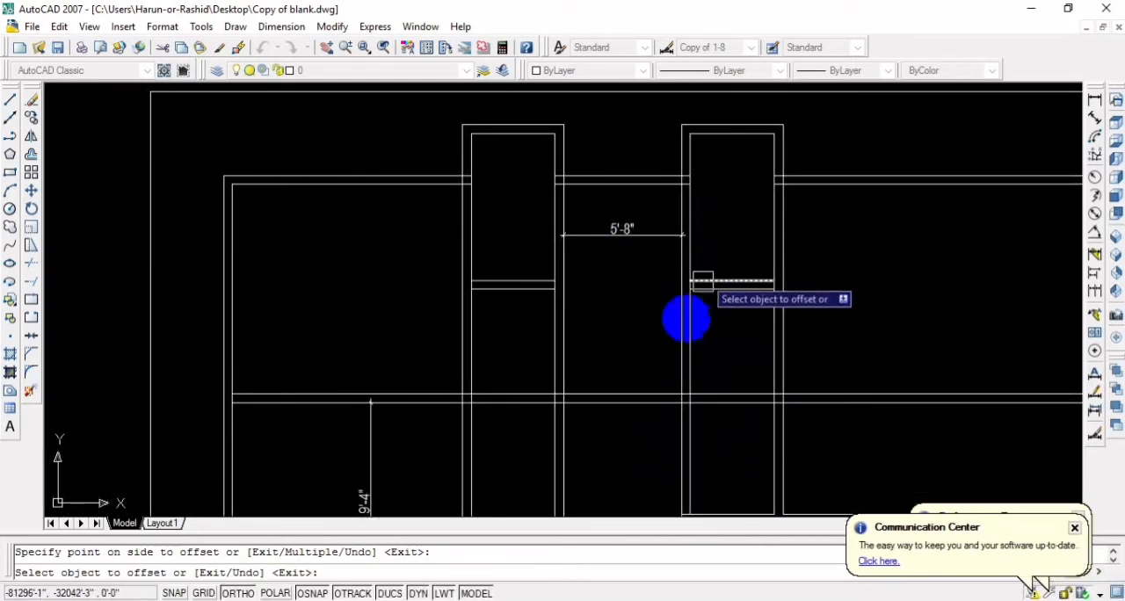
middle_click_drag(723, 336, 738, 203)
scroll(738, 203, "down", 4)
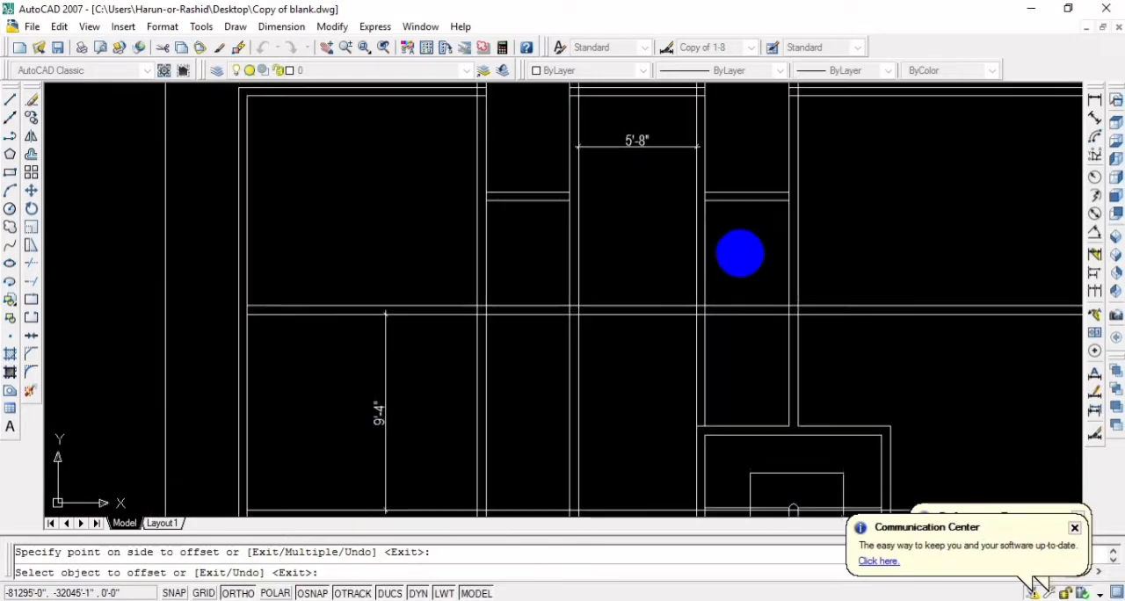
scroll(636, 292, "up", 2)
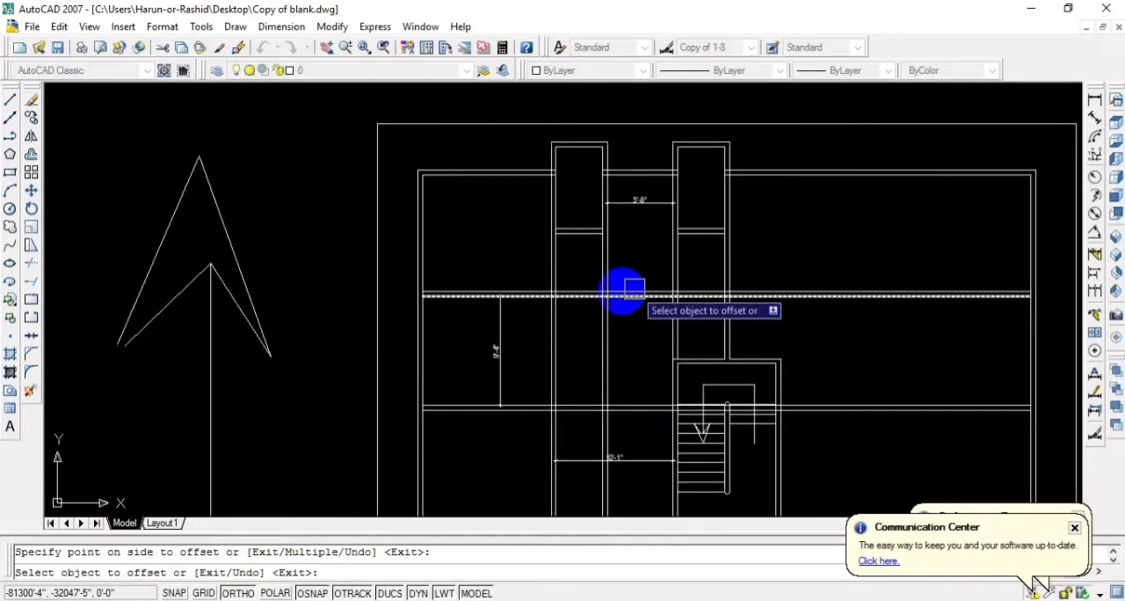
scroll(593, 314, "up", 2)
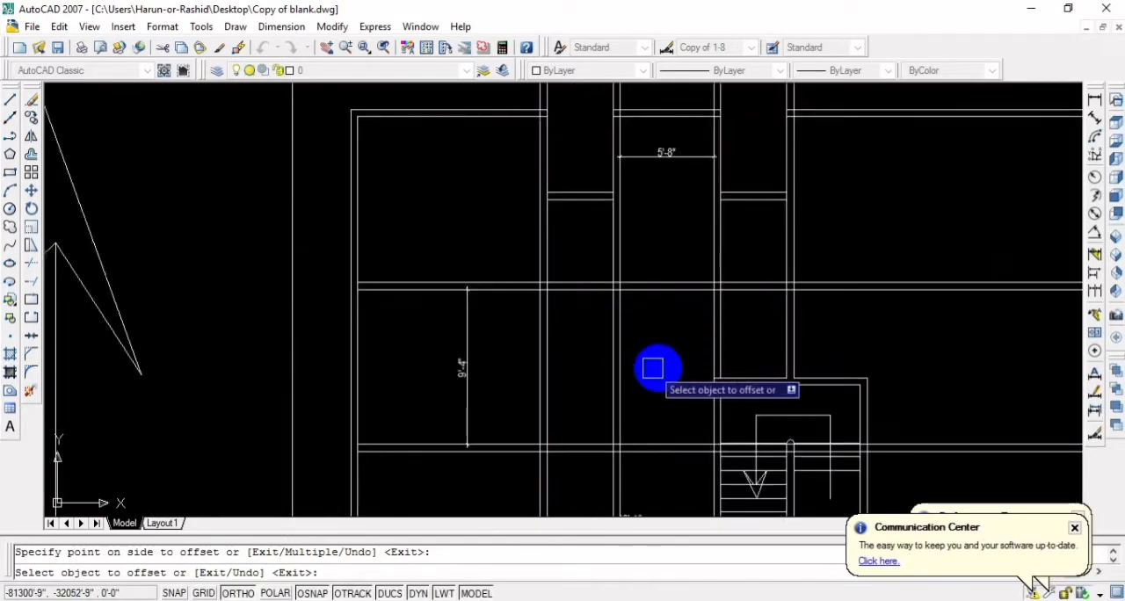
left_click(546, 343)
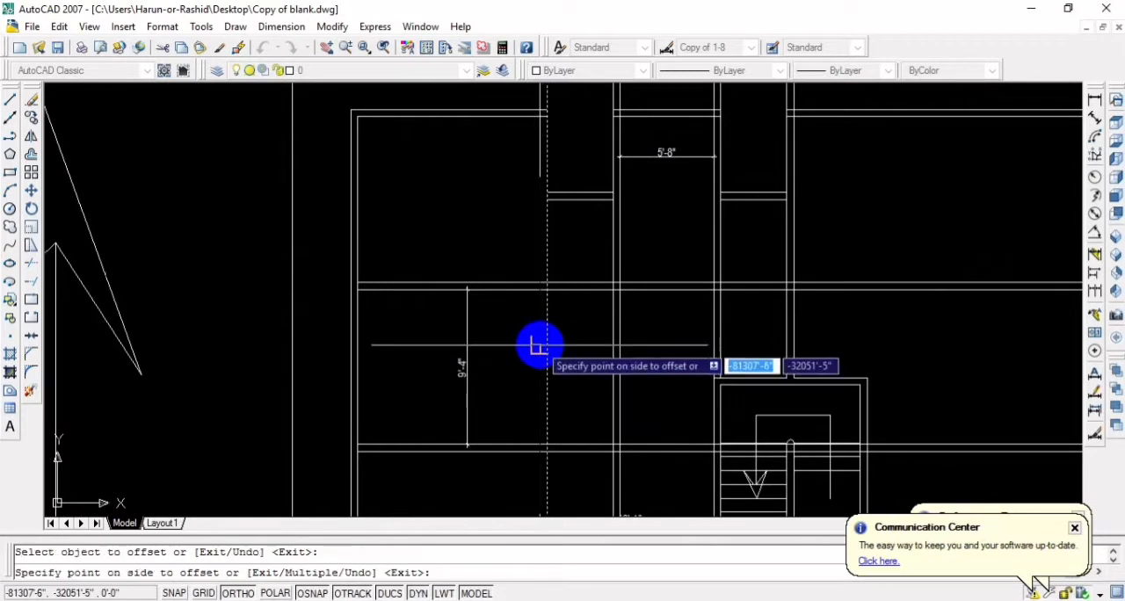
key("Escape")
key("Return")
key("Return")
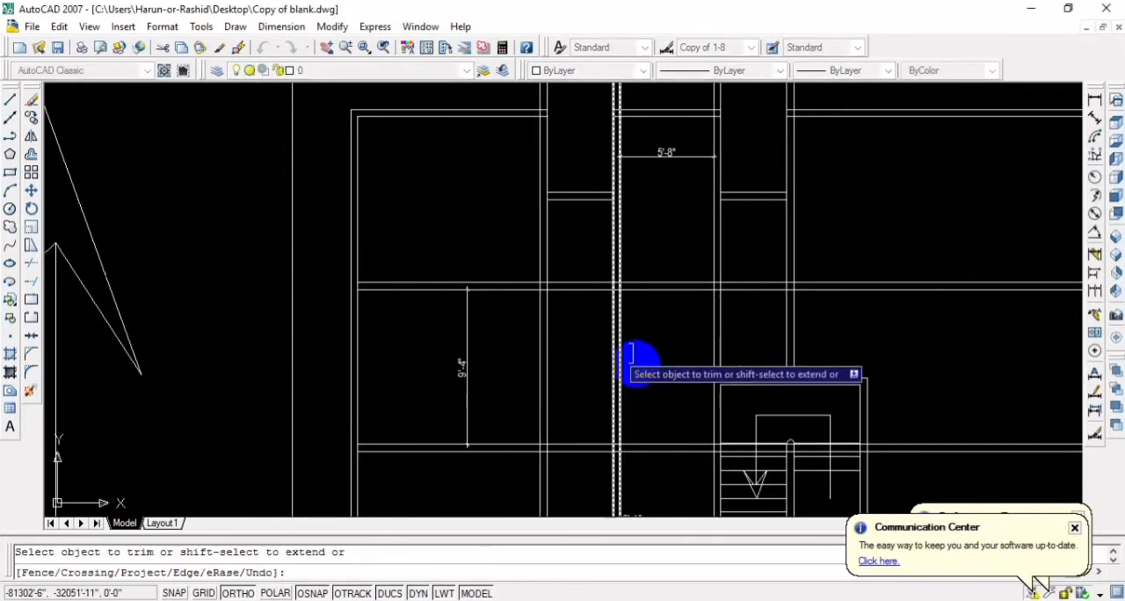
left_click(659, 370)
left_click(522, 338)
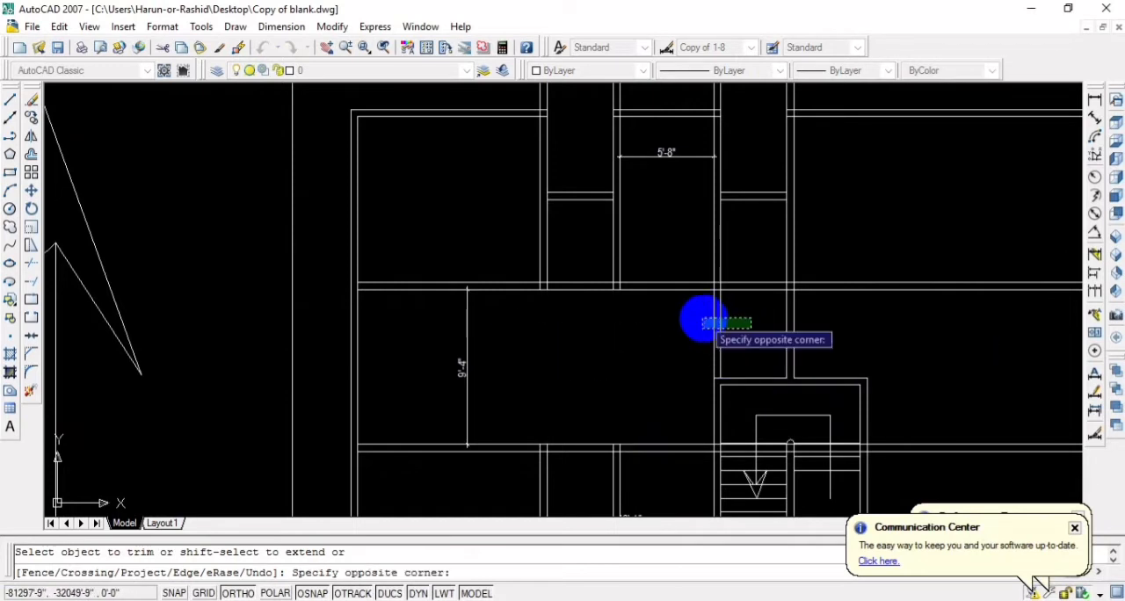
left_click(702, 322)
Trim the upper horizontal partition across the lower ends of the two narrow projecting rooms to open them to the passage
left_click(753, 314)
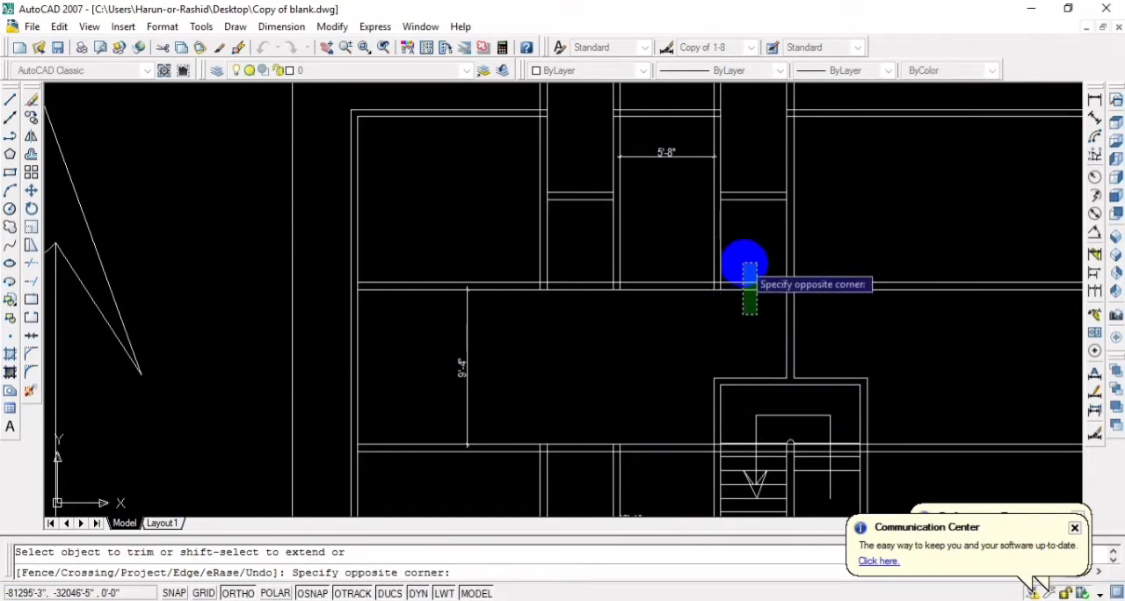
left_click(745, 259)
middle_click_drag(745, 251, 763, 326)
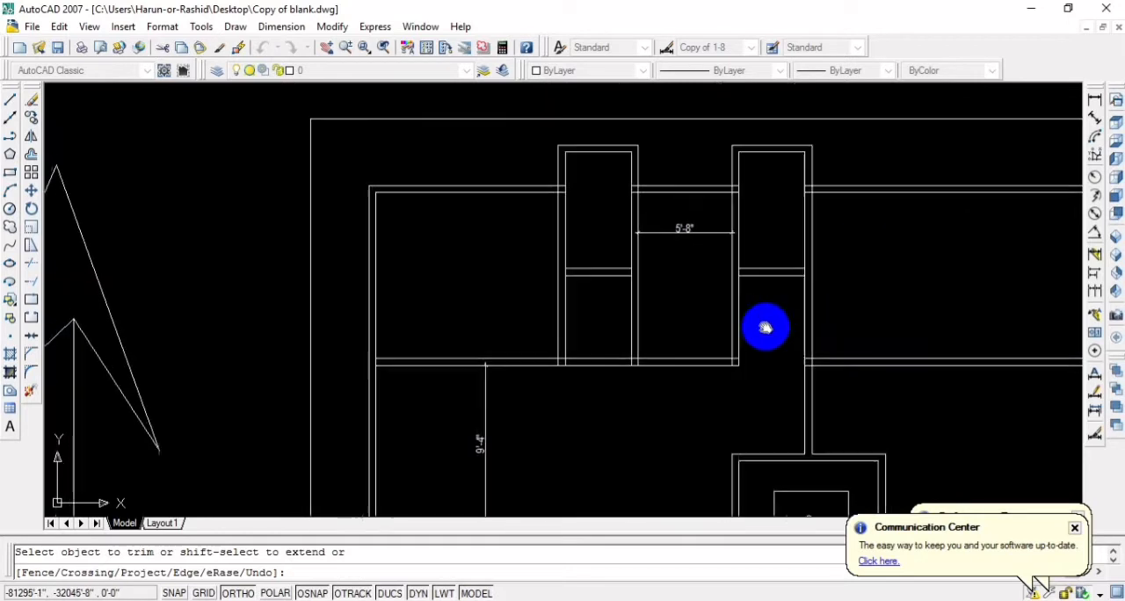
left_click(596, 393)
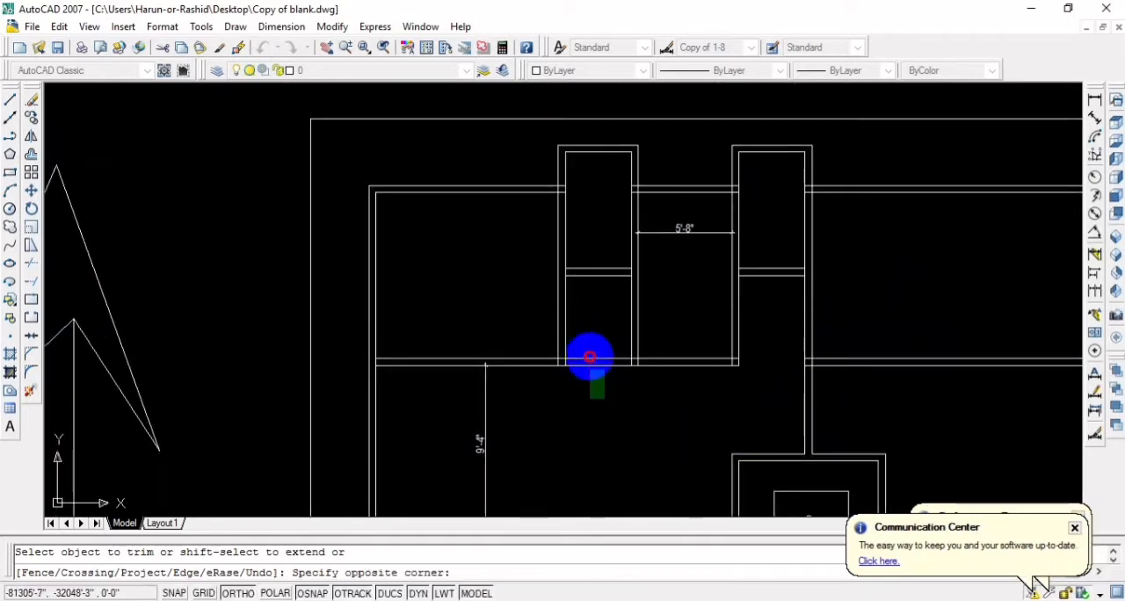
left_click(588, 337)
scroll(623, 396, "down", 2)
middle_click_drag(623, 396, 623, 294)
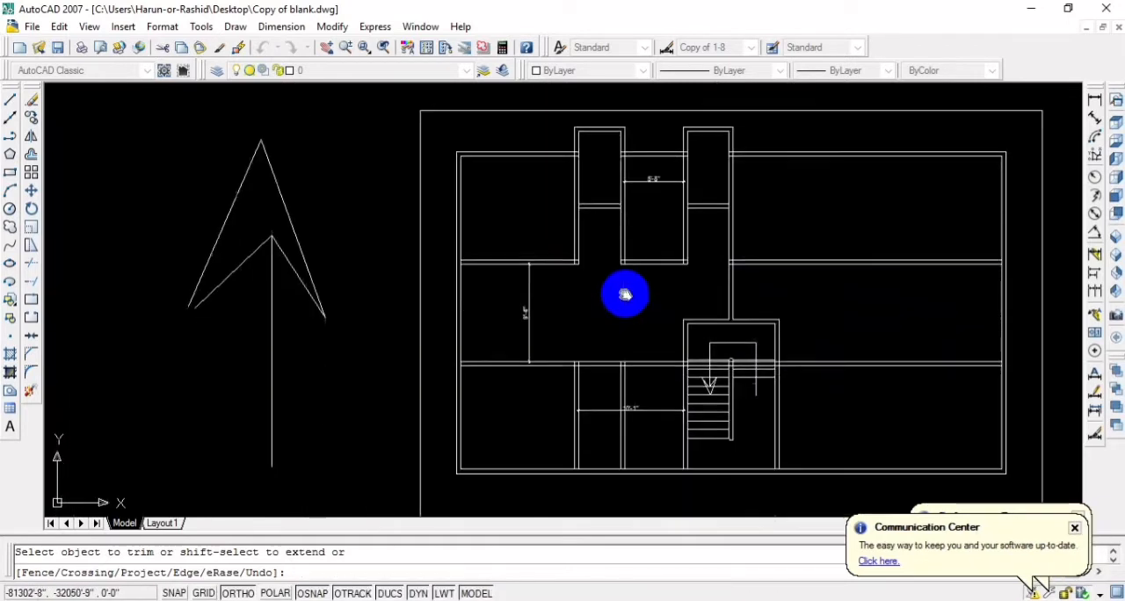
key("Escape")
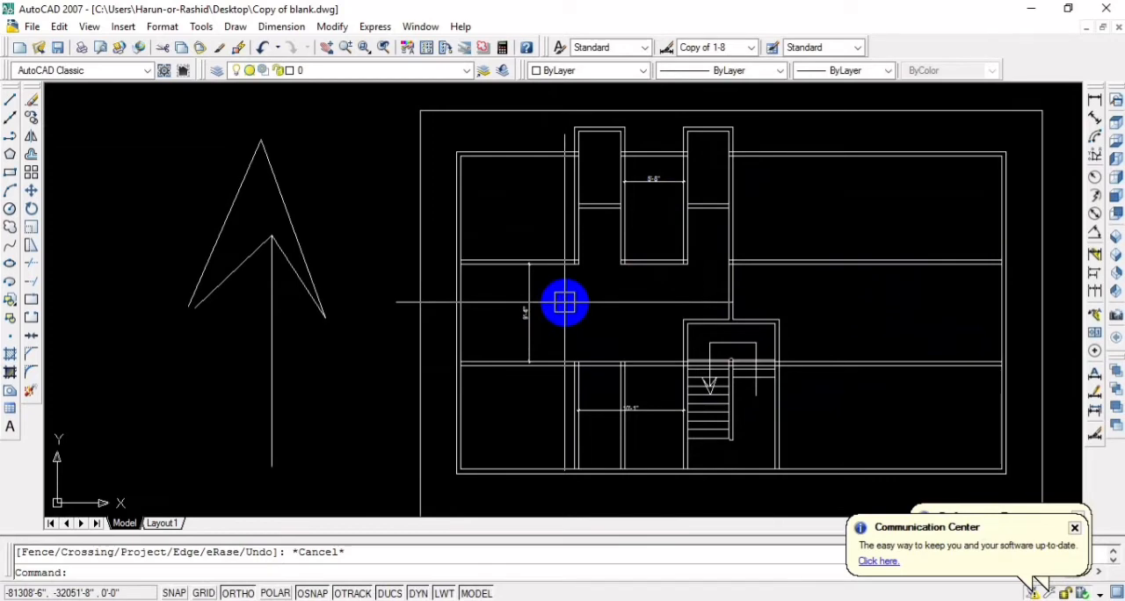
Examine the two projecting rooms and the dimensioned space between them
middle_click_drag(606, 290, 562, 308)
scroll(515, 153, "up", 3)
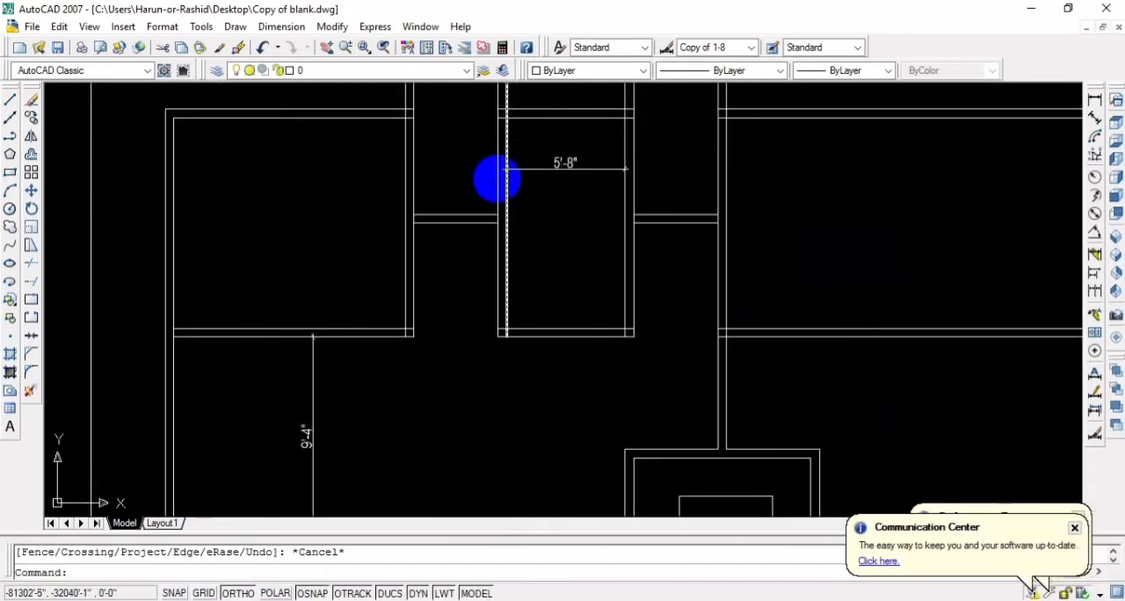
scroll(519, 328, "down", 3)
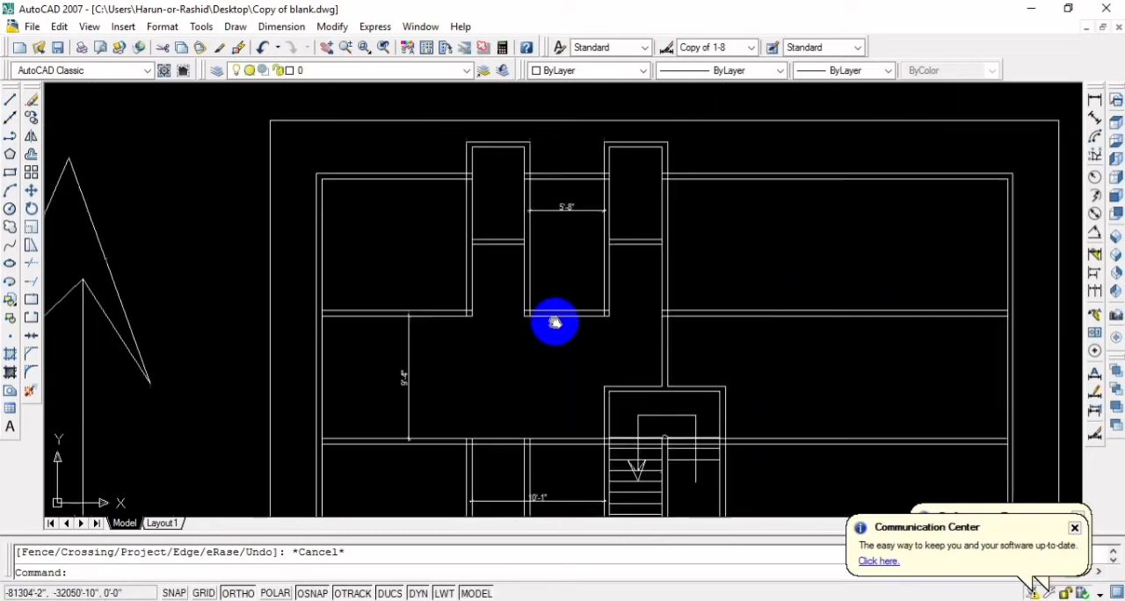
middle_click_drag(620, 193, 592, 244)
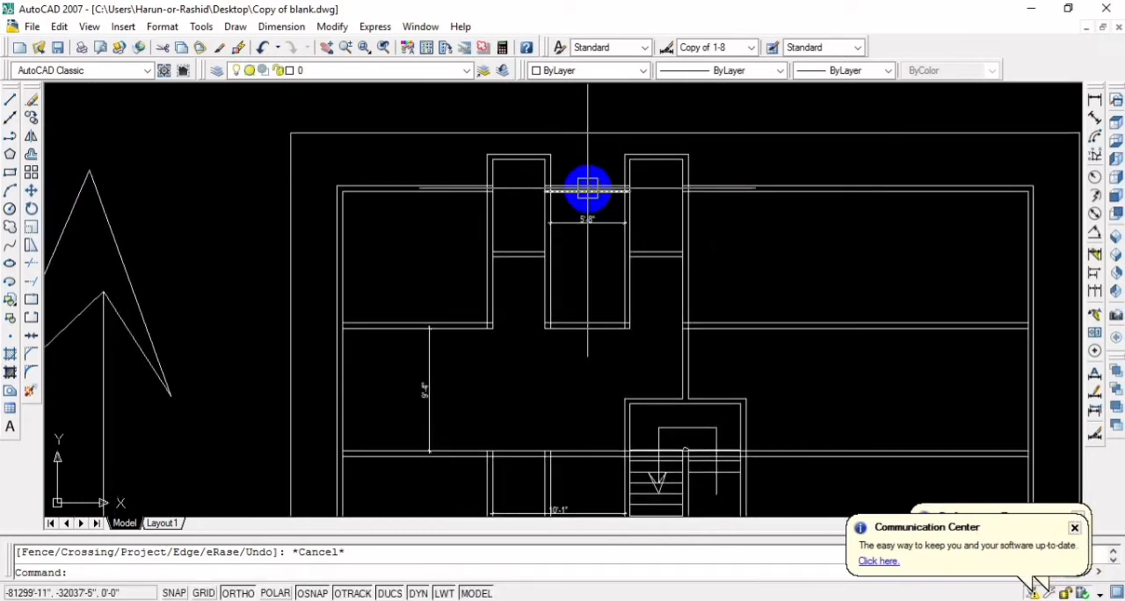
scroll(588, 188, "up", 3)
middle_click_drag(585, 161, 595, 208)
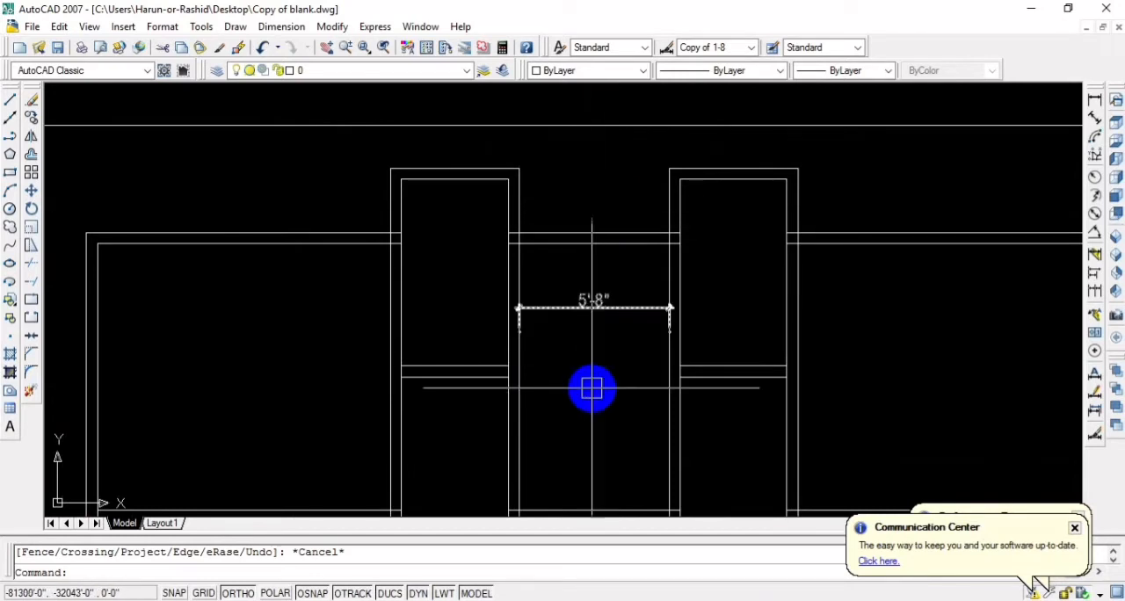
middle_click_drag(592, 387, 595, 296)
scroll(599, 260, "down", 2)
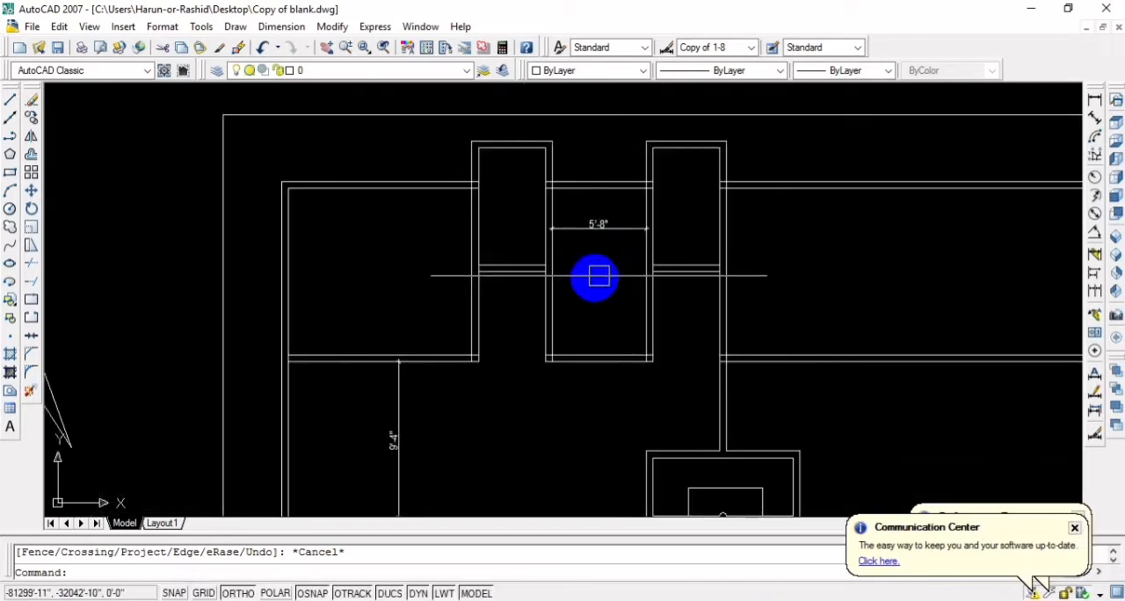
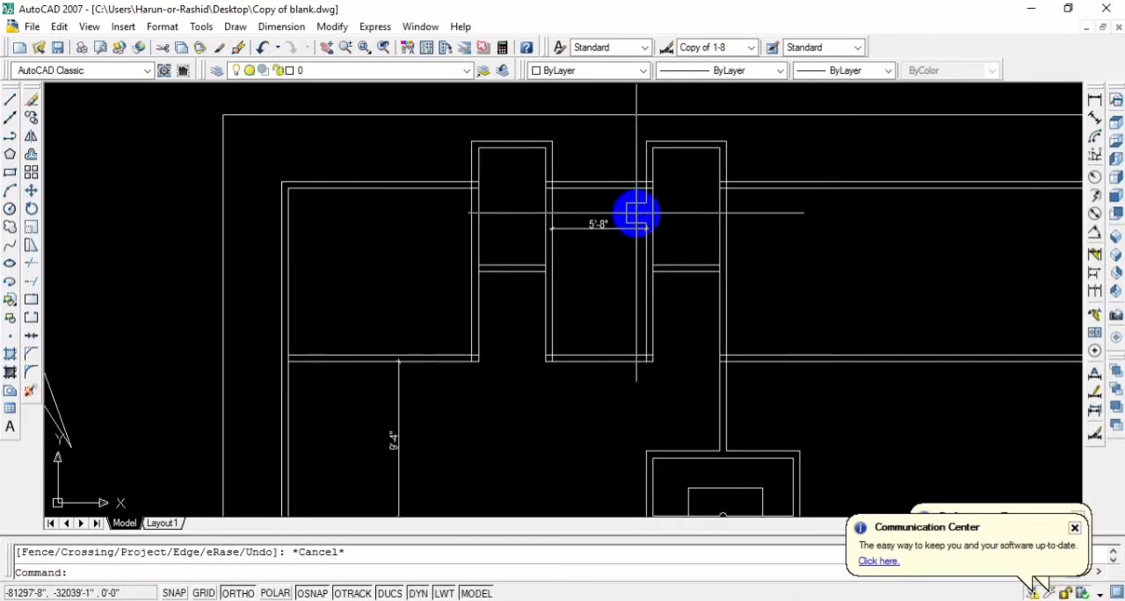
Examine how the two projecting rooms connect to the passage and staircase across the whole plan
middle_click_drag(602, 270, 603, 260)
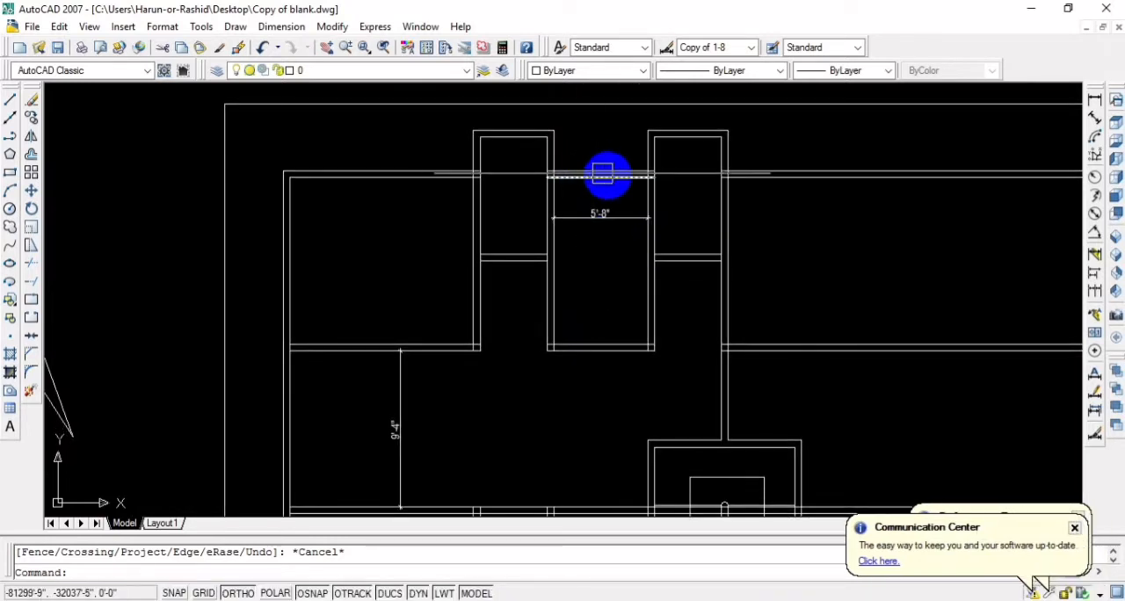
left_click(622, 176)
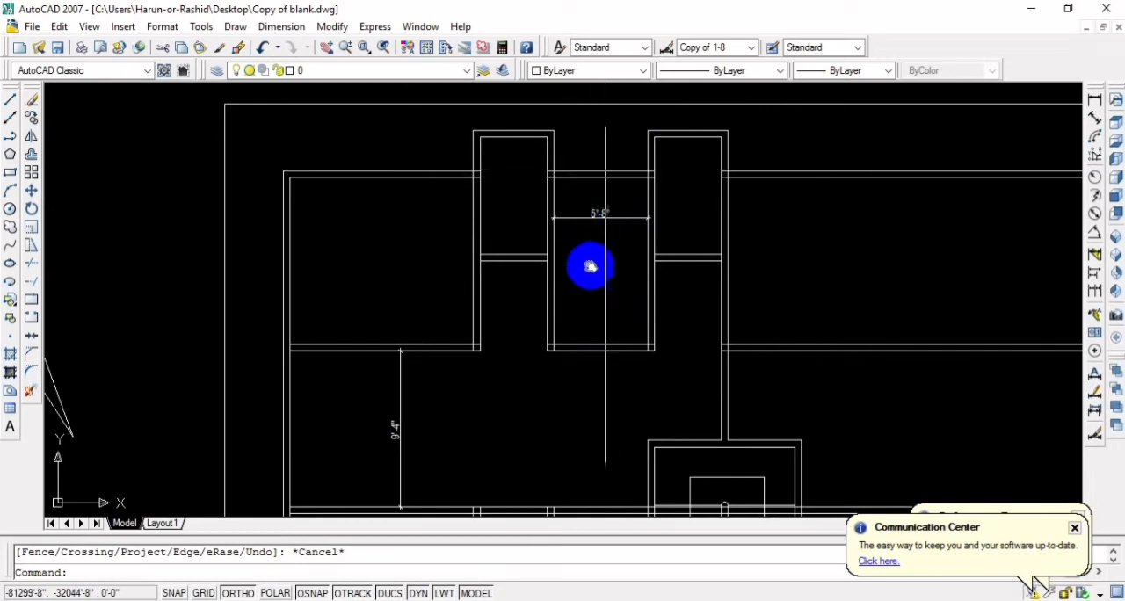
scroll(591, 266, "down", 5)
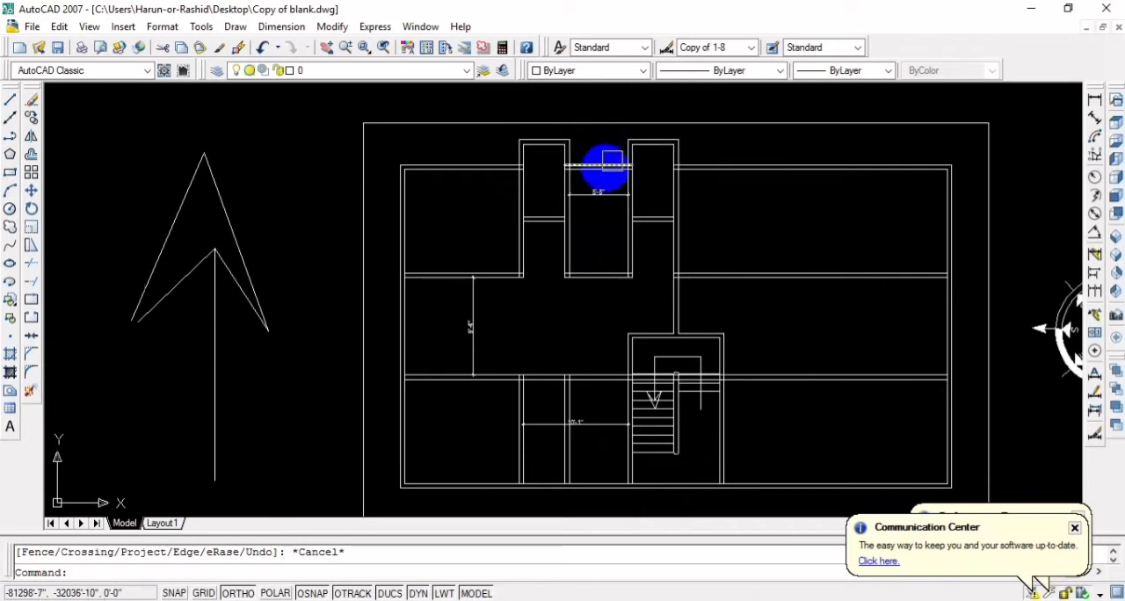
middle_click_drag(596, 251, 615, 214)
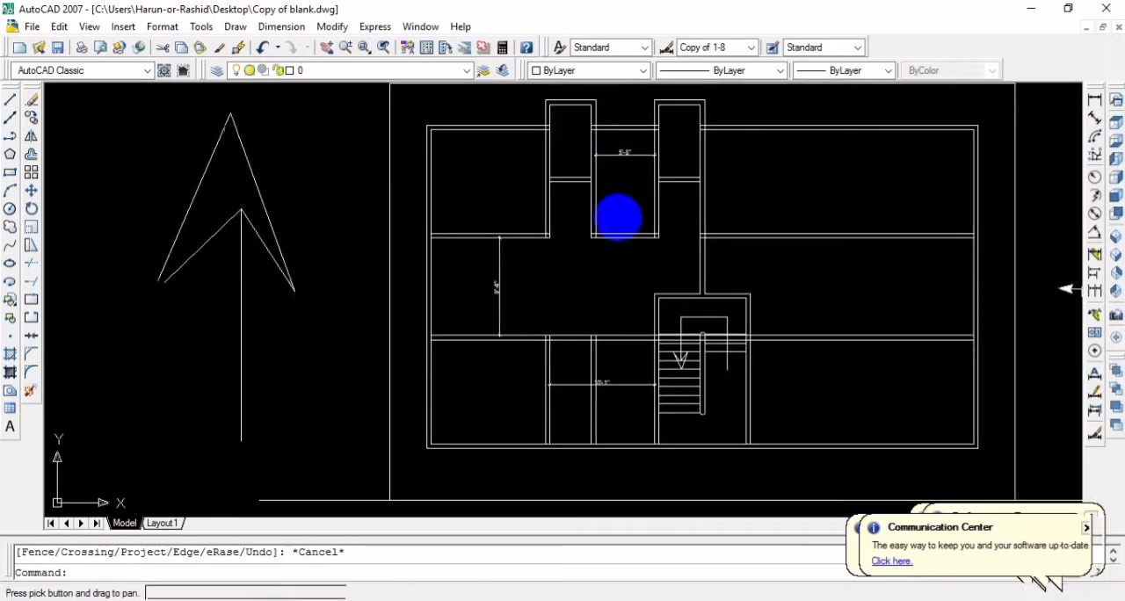
scroll(635, 213, "down", 3)
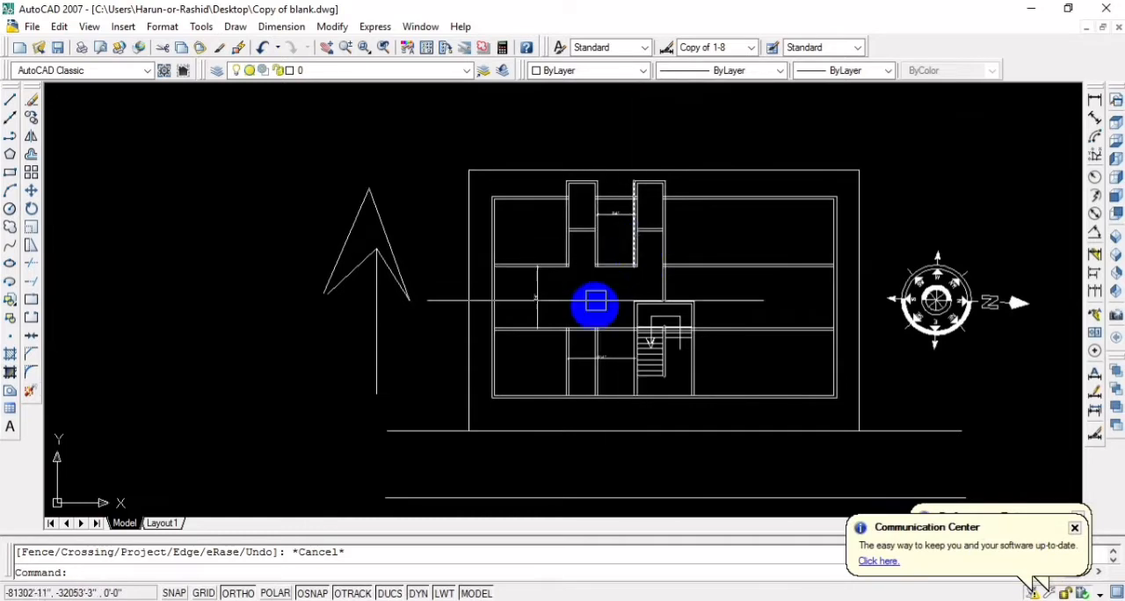
middle_click_drag(595, 302, 581, 284)
scroll(583, 203, "up", 2)
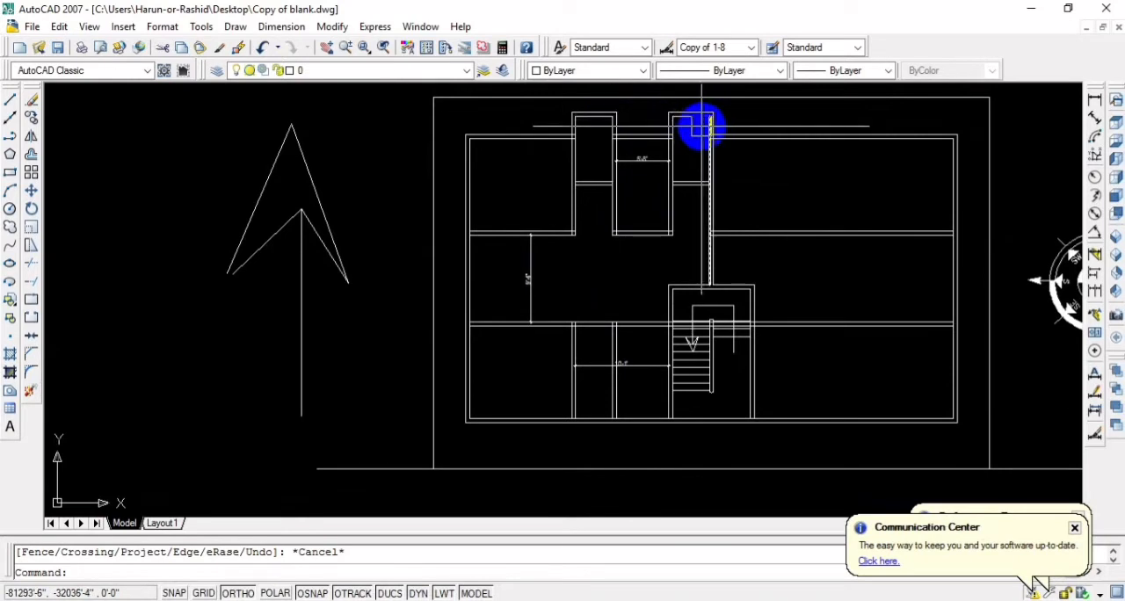
middle_click_drag(617, 174, 640, 241)
scroll(648, 252, "up", 3)
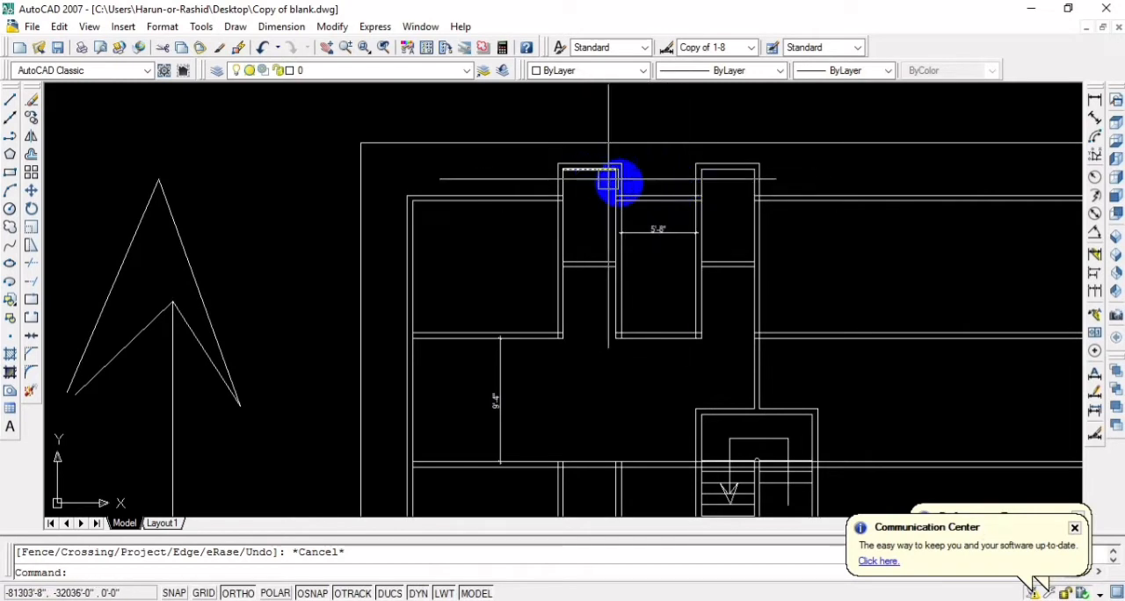
scroll(652, 229, "down", 4)
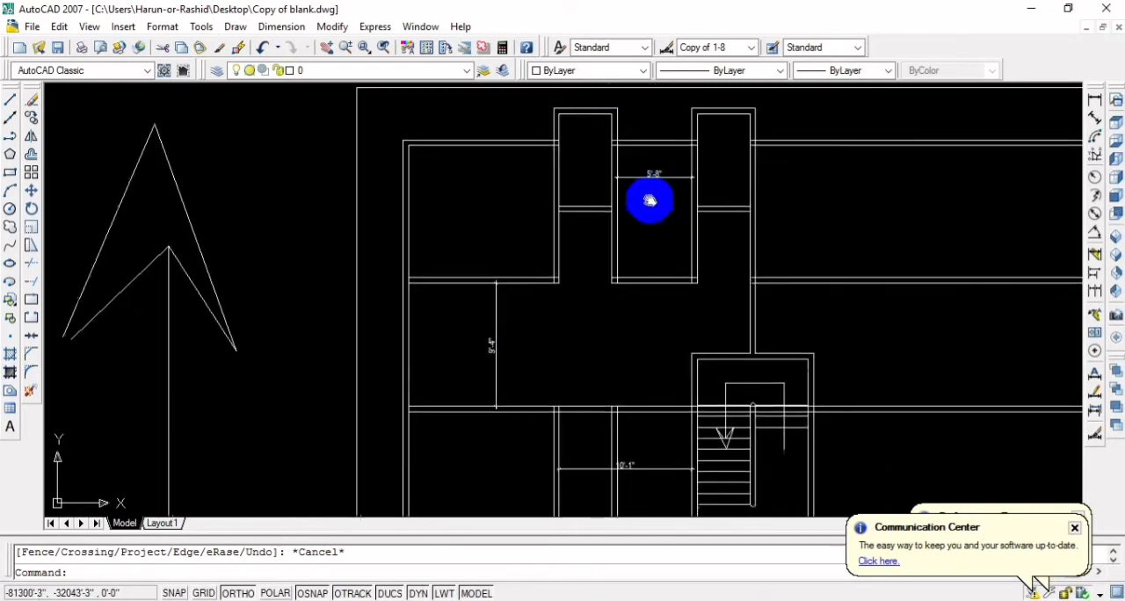
scroll(654, 246, "up", 4)
scroll(658, 249, "up", 1)
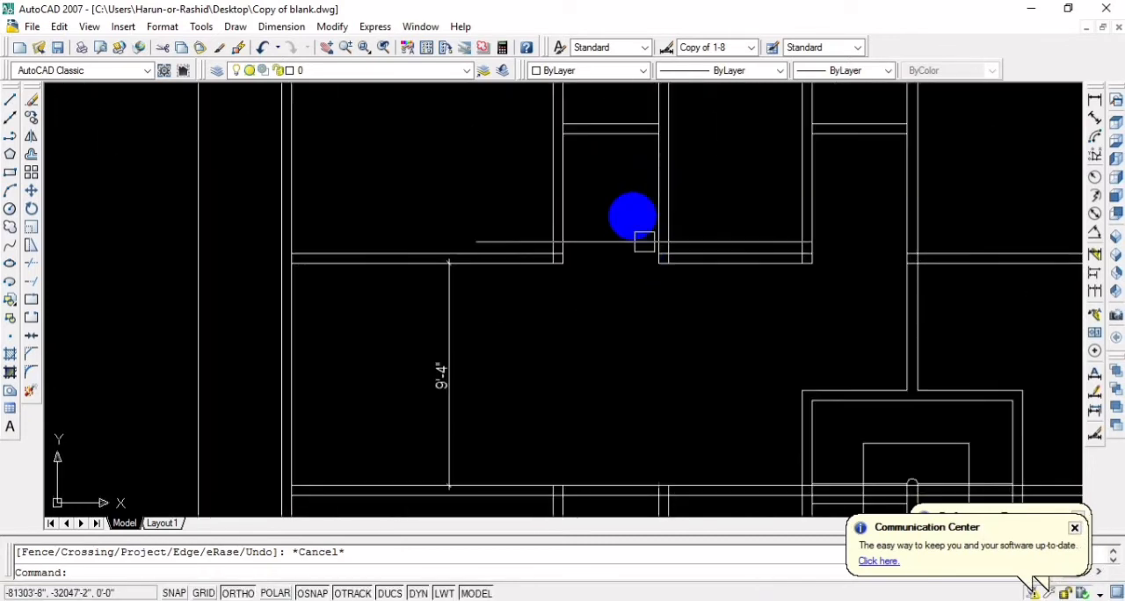
scroll(630, 216, "down", 2)
scroll(629, 250, "up", 1)
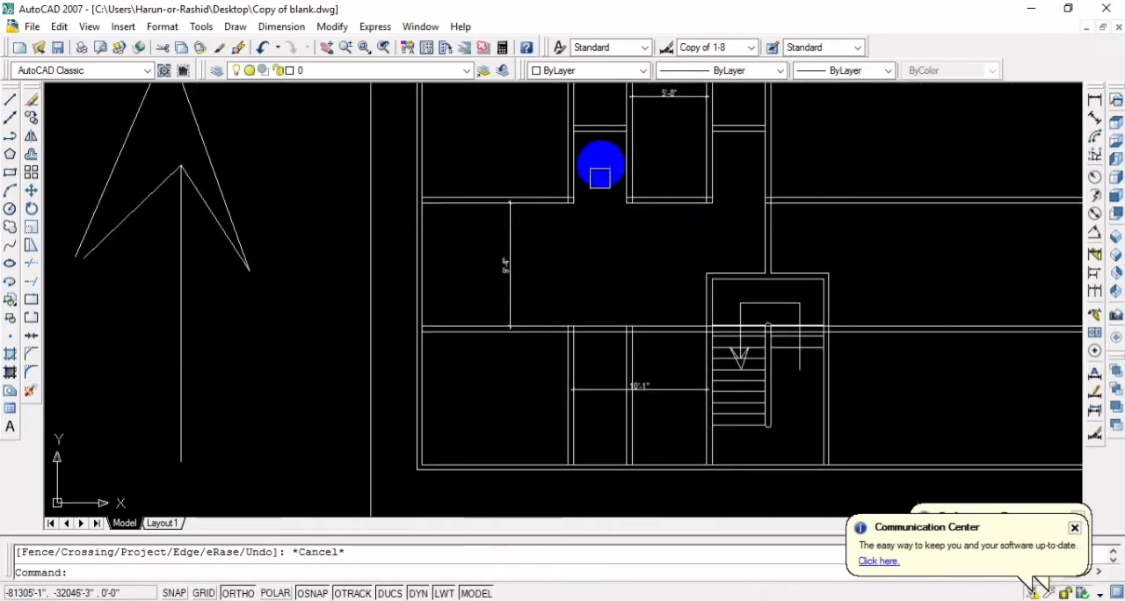
mouse_move(594, 136)
middle_mouse_down()
mouse_move(589, 216)
mouse_move(598, 201)
middle_mouse_up()
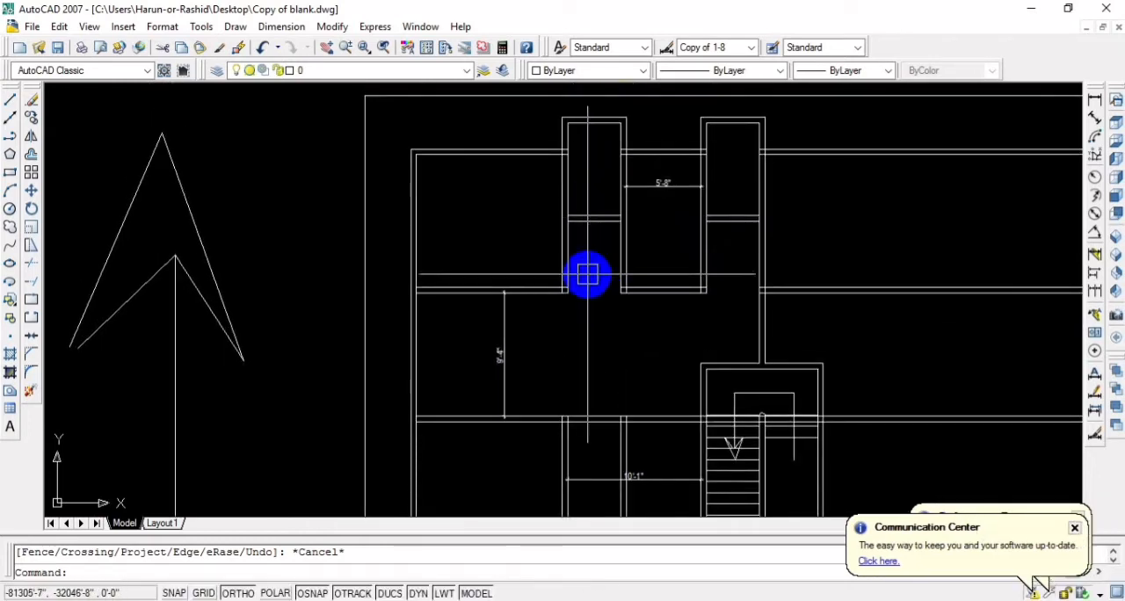
scroll(602, 223, "down", 1)
scroll(603, 246, "down", 1)
middle_click_drag(604, 252, 580, 241)
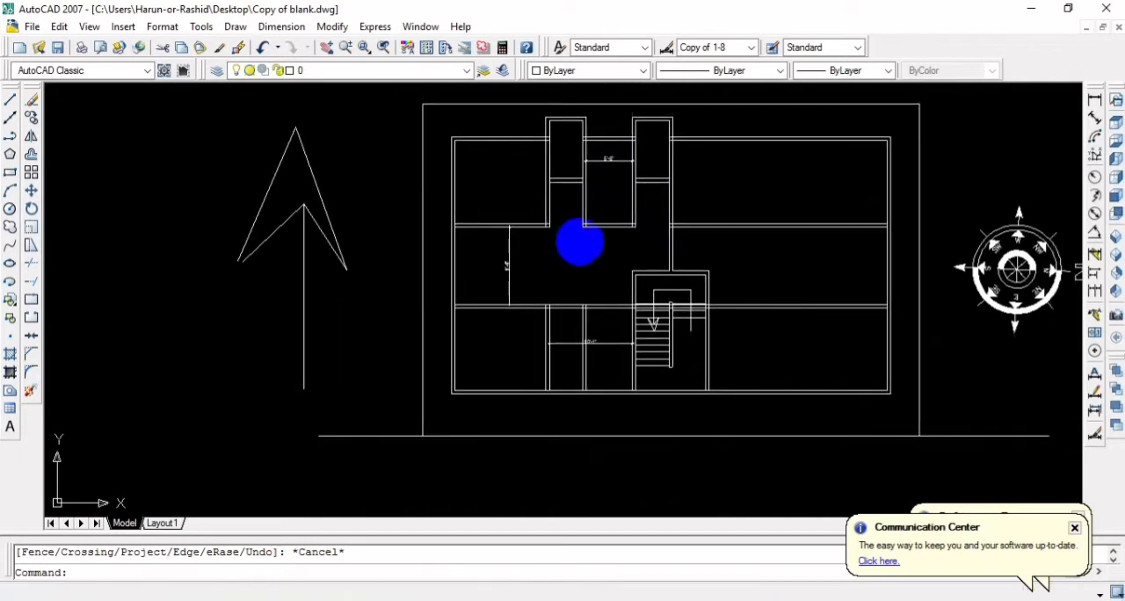
scroll(650, 237, "up", 1)
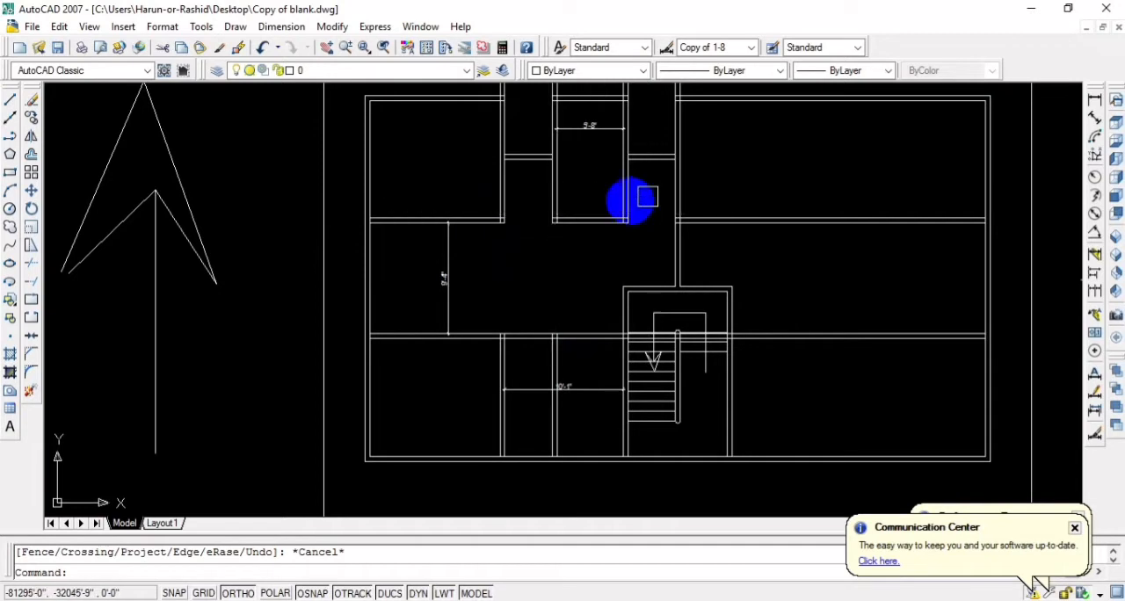
scroll(568, 291, "up", 4)
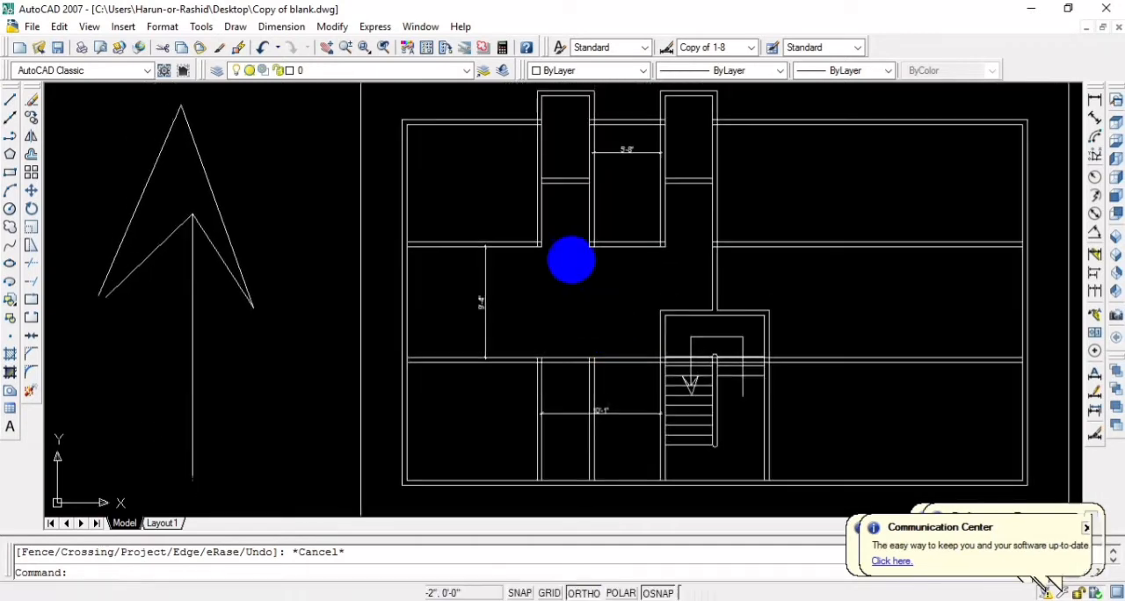
Undo the passage and room-end trims and the second projecting room's last cross-line offset
key("ctrl+z")
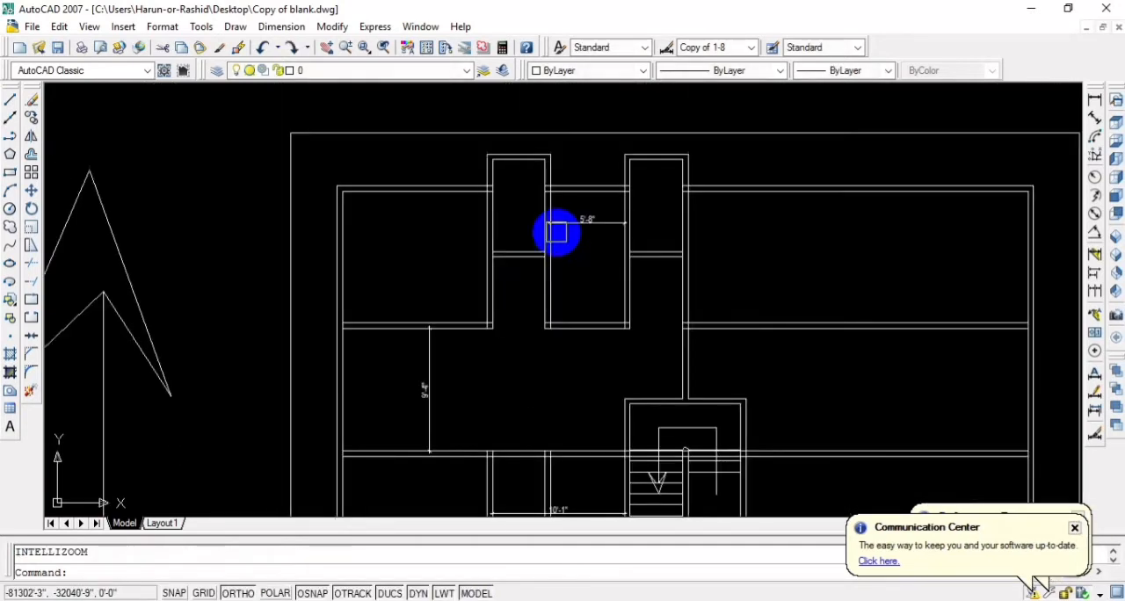
key("ctrl+z")
key("ctrl+z")
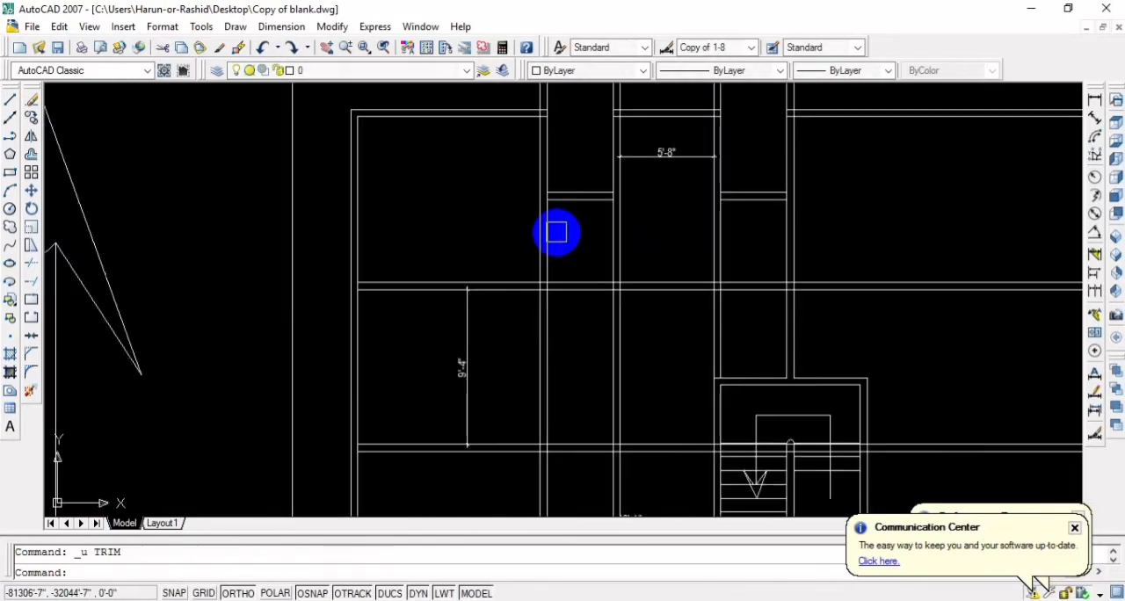
key("ctrl+z")
scroll(722, 250, "down", 2)
middle_click_drag(684, 296, 651, 284)
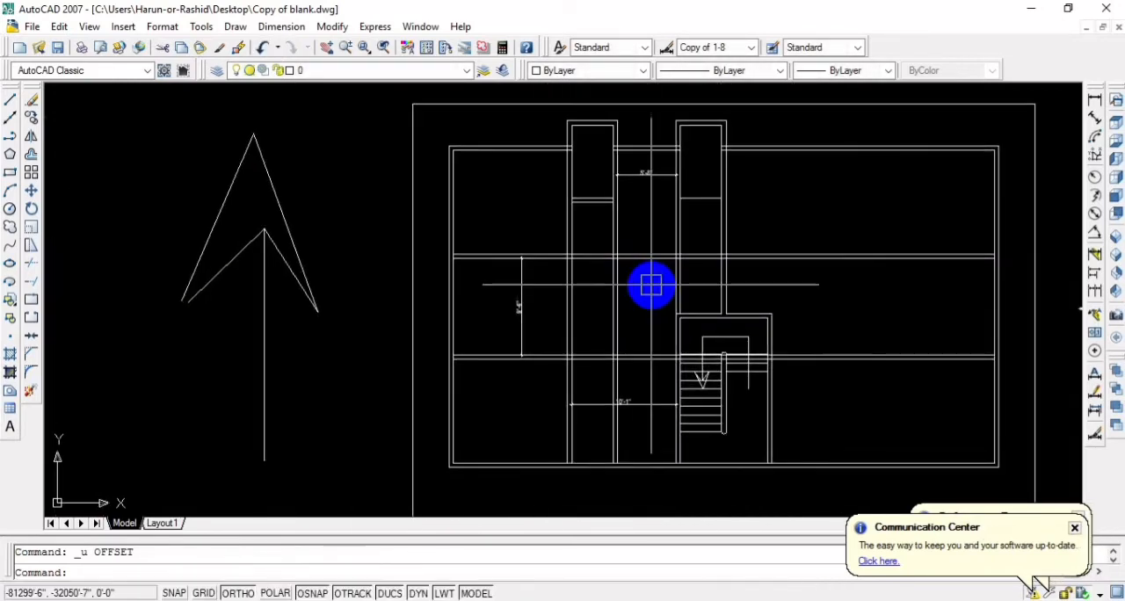
Trim the vertical partitions out of the passage and the upper horizontal partition across only the second projecting room's lower end
type("tr")
key("Return")
key("Return")
left_click(660, 321)
left_click(532, 266)
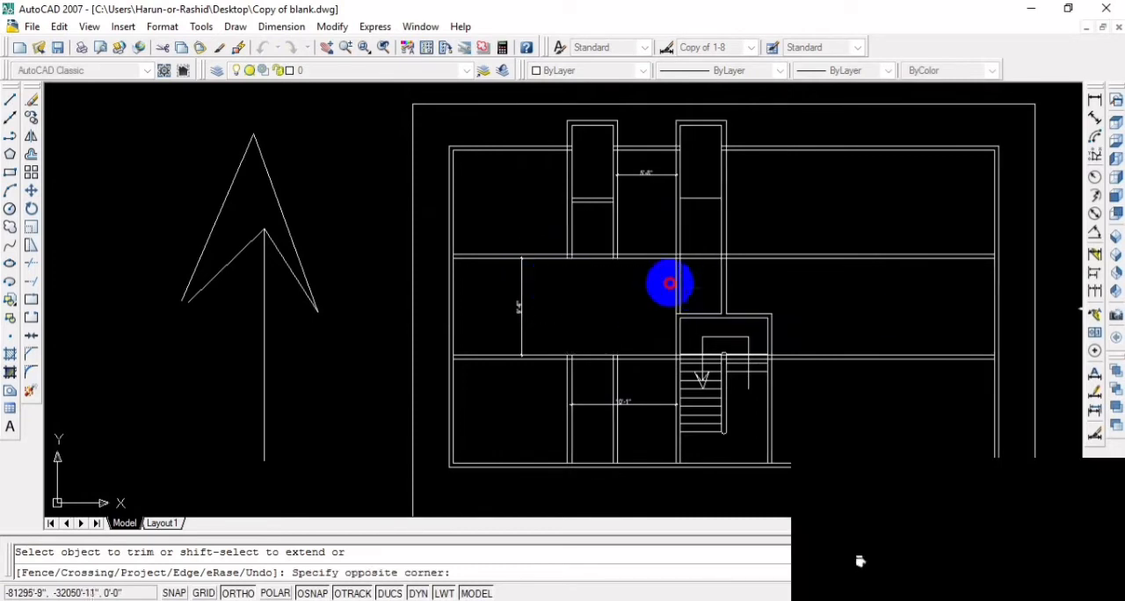
left_click(691, 279)
left_click(706, 233)
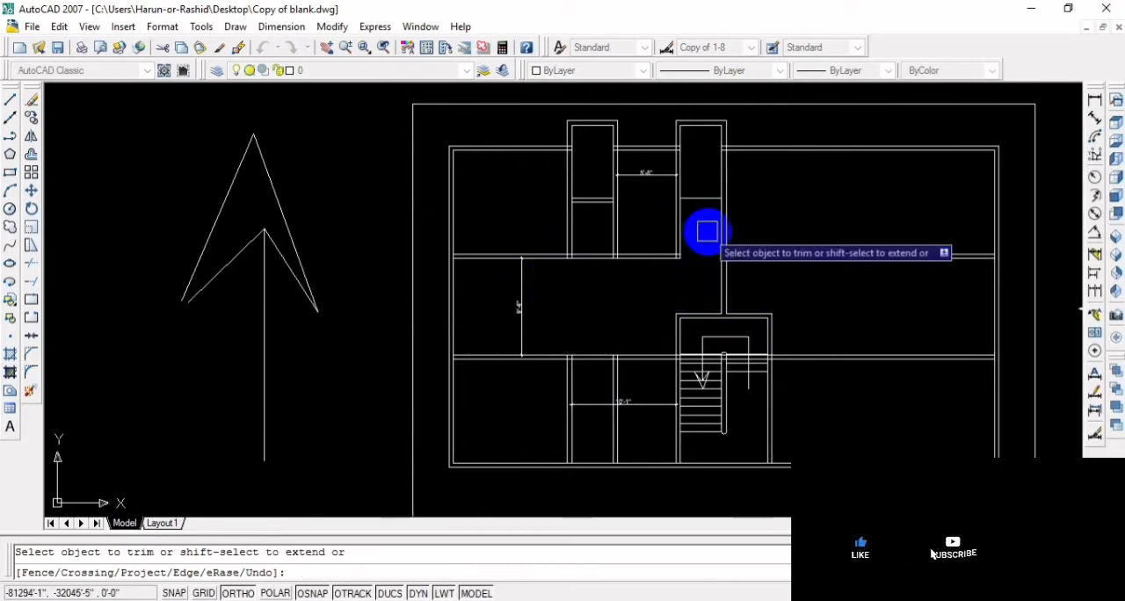
middle_click_drag(619, 321, 680, 334)
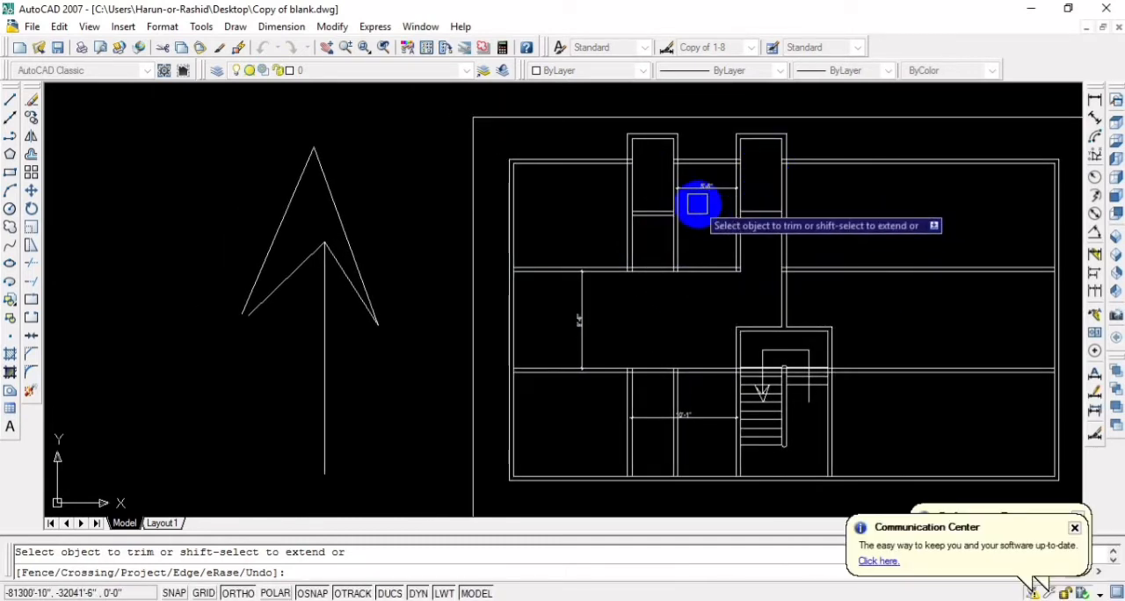
key("Escape")
Offset the single cross line in the second projecting room 5" downward to form a double-line wall
scroll(766, 228, "up", 4)
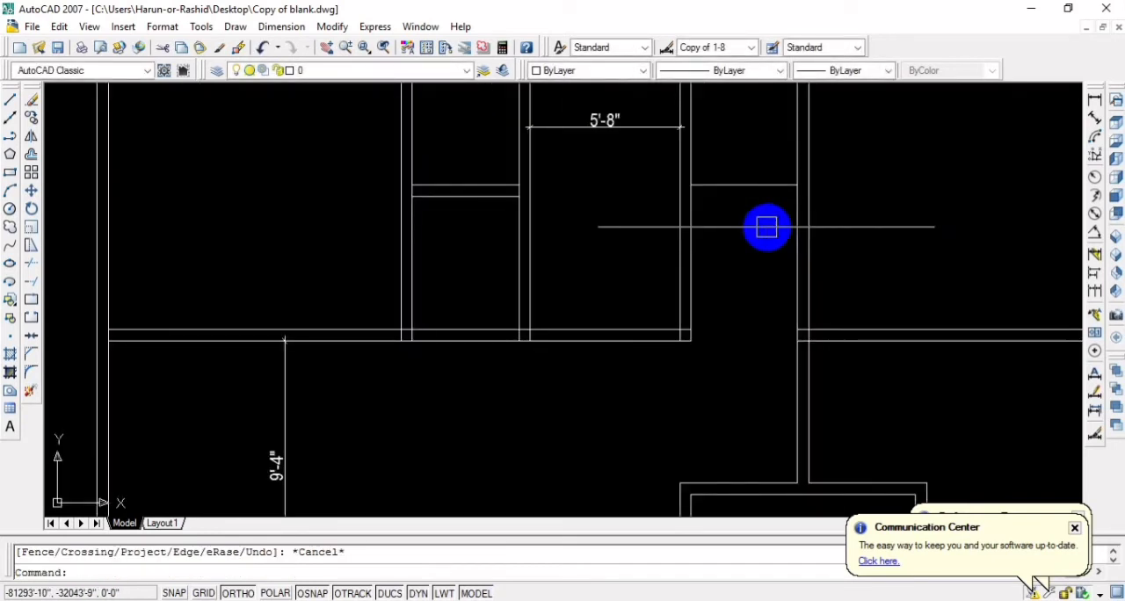
type("o")
key("Return")
type("5")
key("Return")
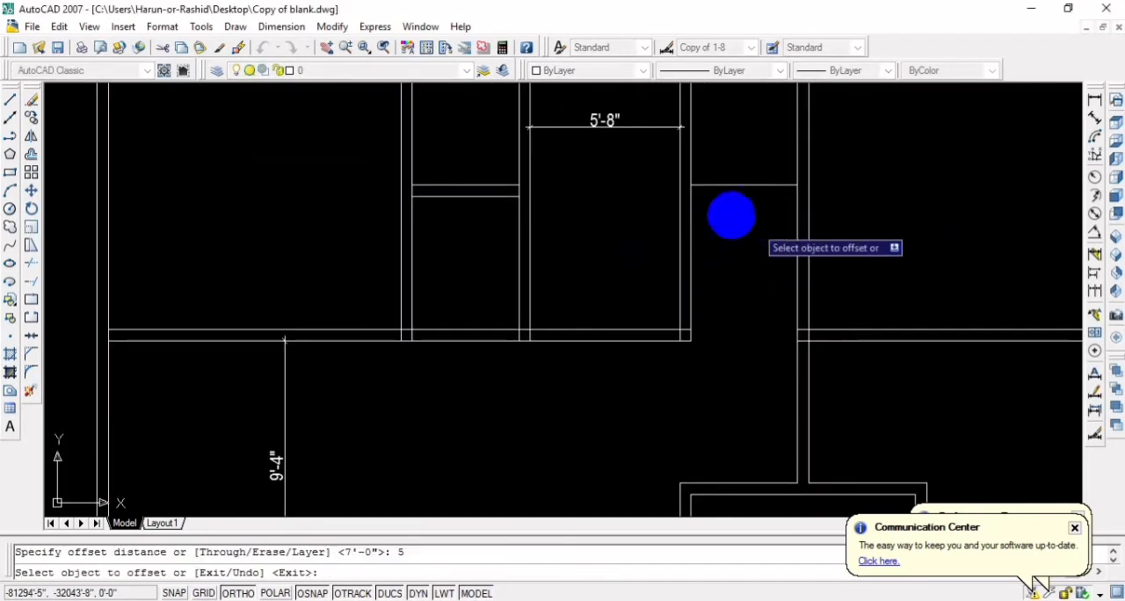
left_click(730, 185)
left_click(735, 231)
Examine the revised partition layout, from the projecting rooms through the passage to the lower rooms beside the staircase
scroll(730, 280, "down", 6)
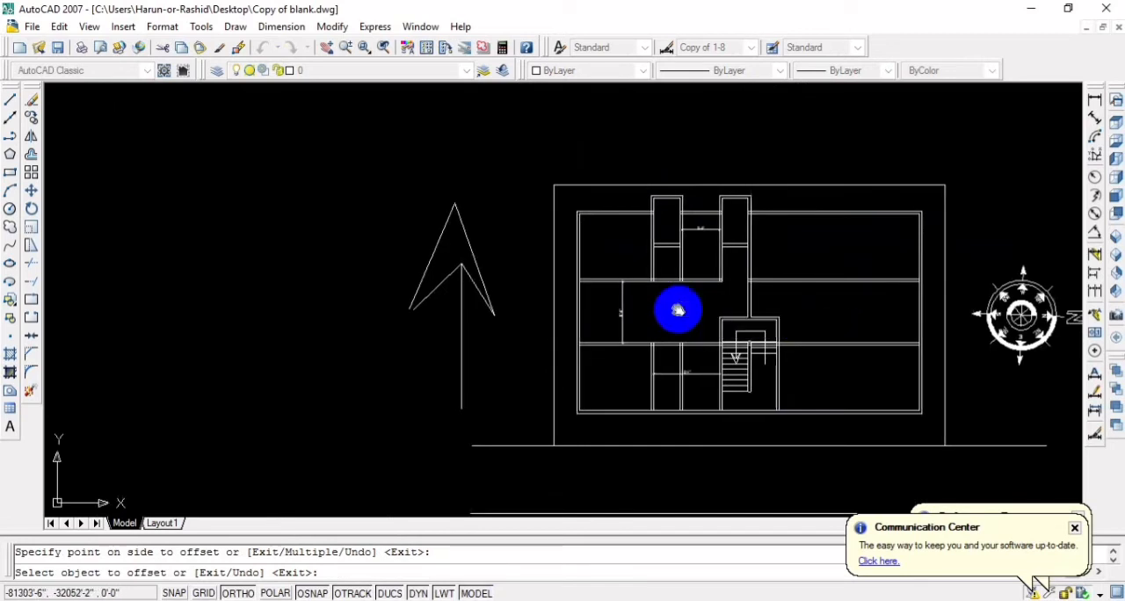
middle_click_drag(677, 309, 695, 266)
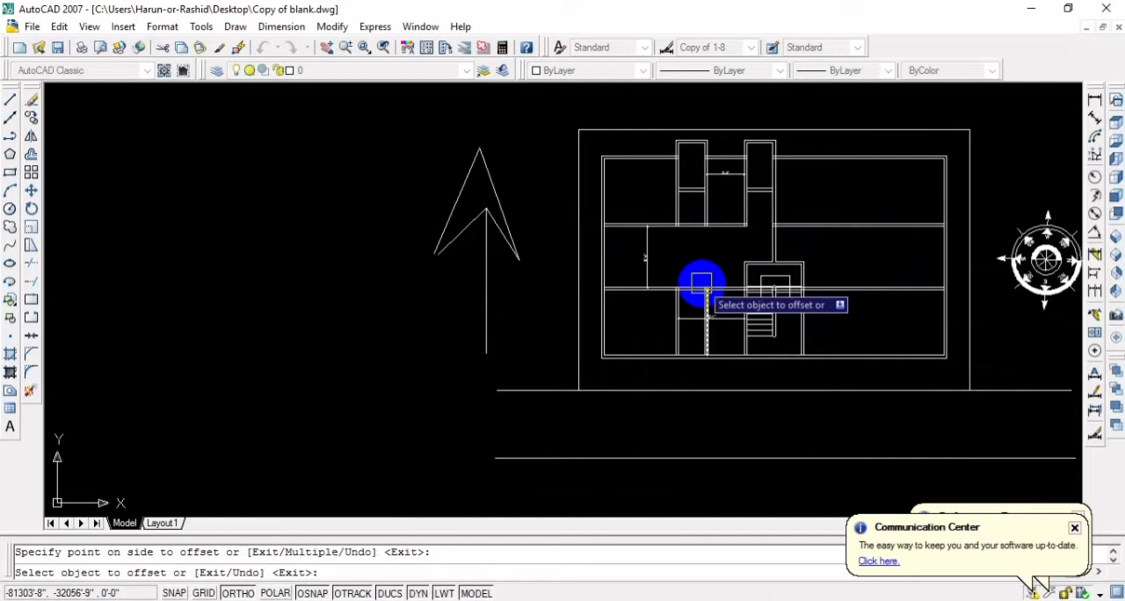
scroll(679, 230, "up", 2)
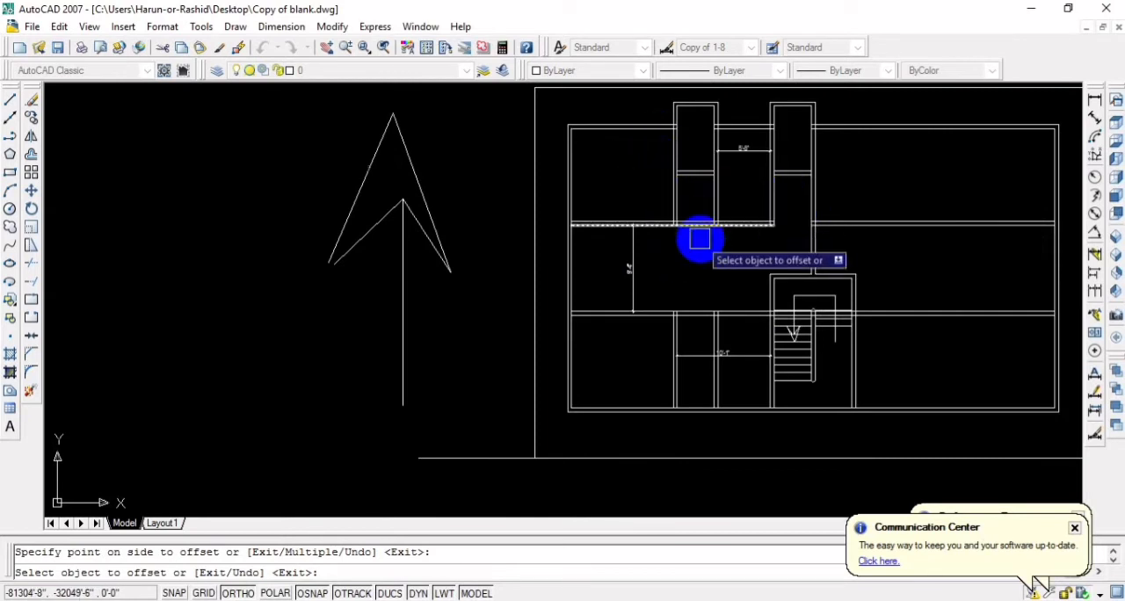
scroll(673, 259, "down", 3)
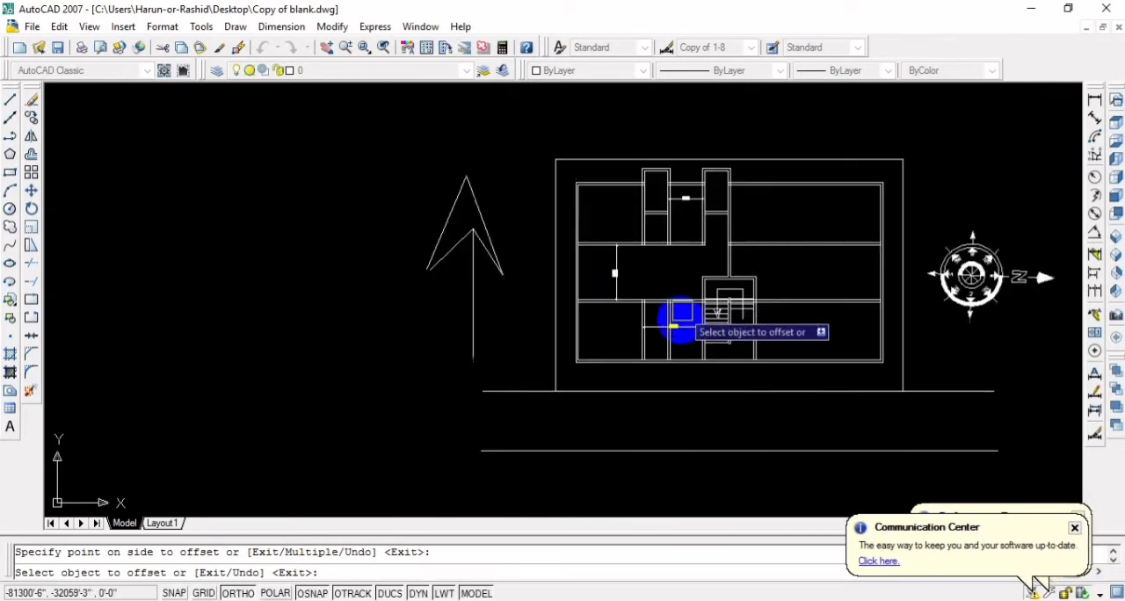
scroll(648, 270, "up", 3)
scroll(662, 272, "down", 2)
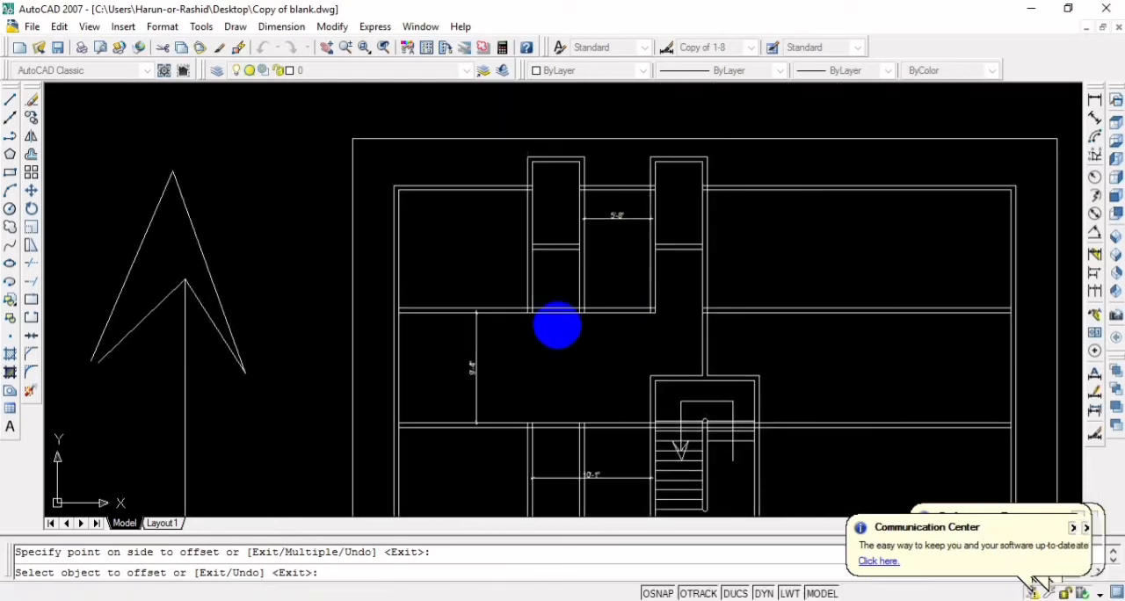
scroll(617, 243, "up", 4)
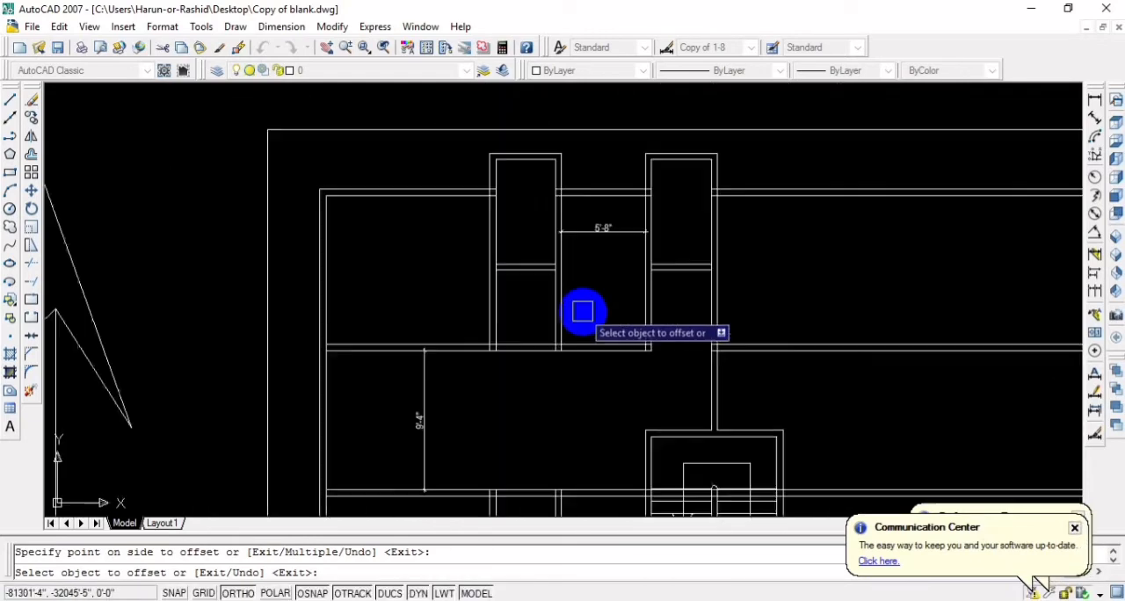
middle_click_drag(369, 301, 387, 206)
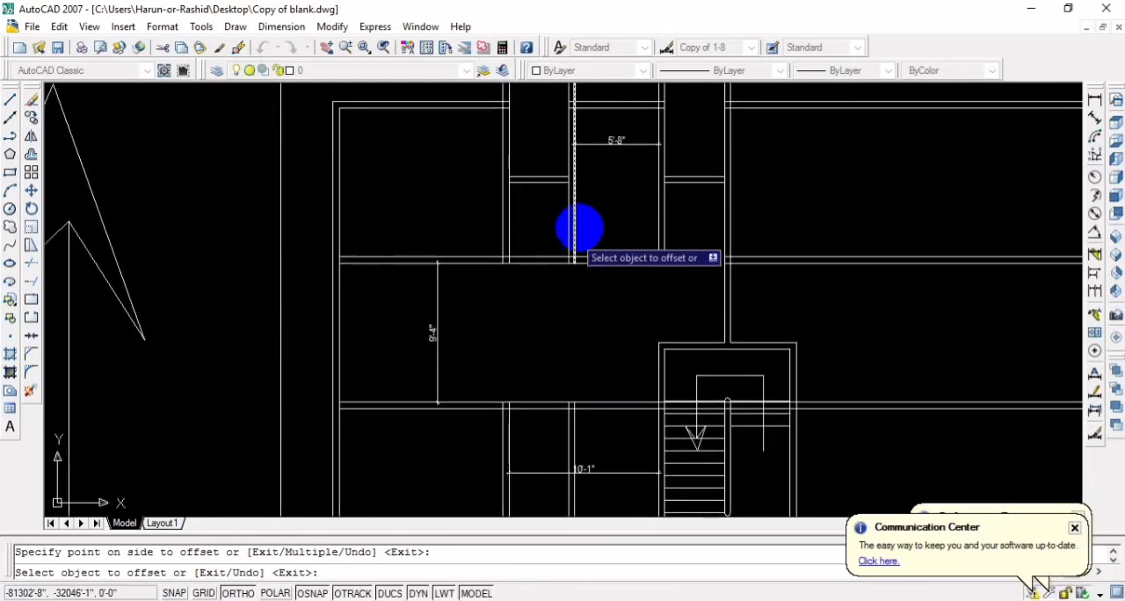
middle_click_drag(540, 148, 537, 215)
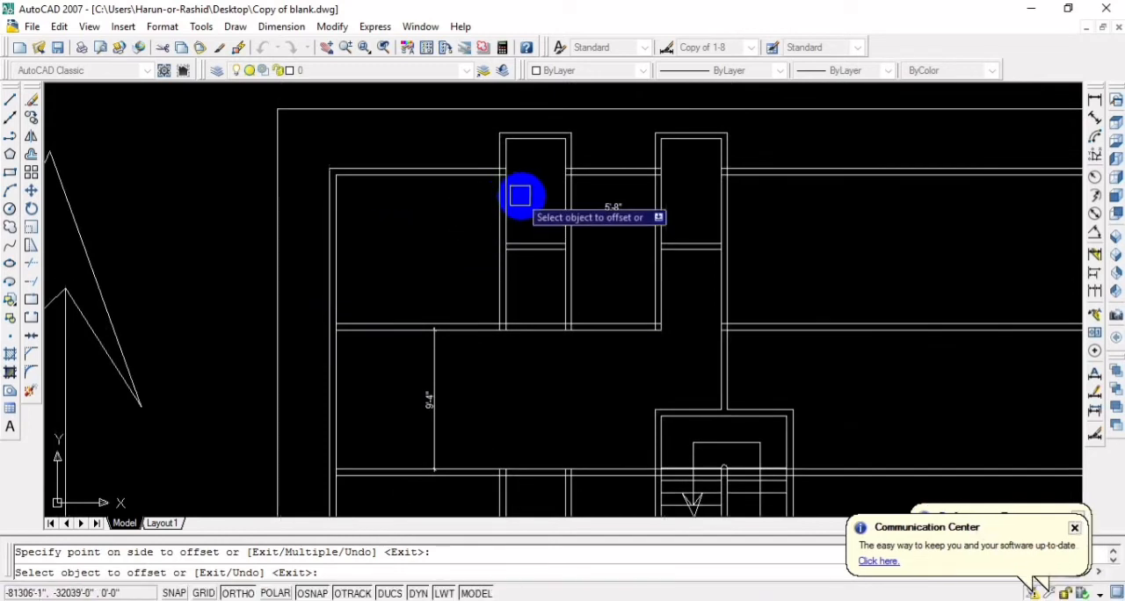
scroll(467, 246, "down", 3)
scroll(524, 231, "up", 3)
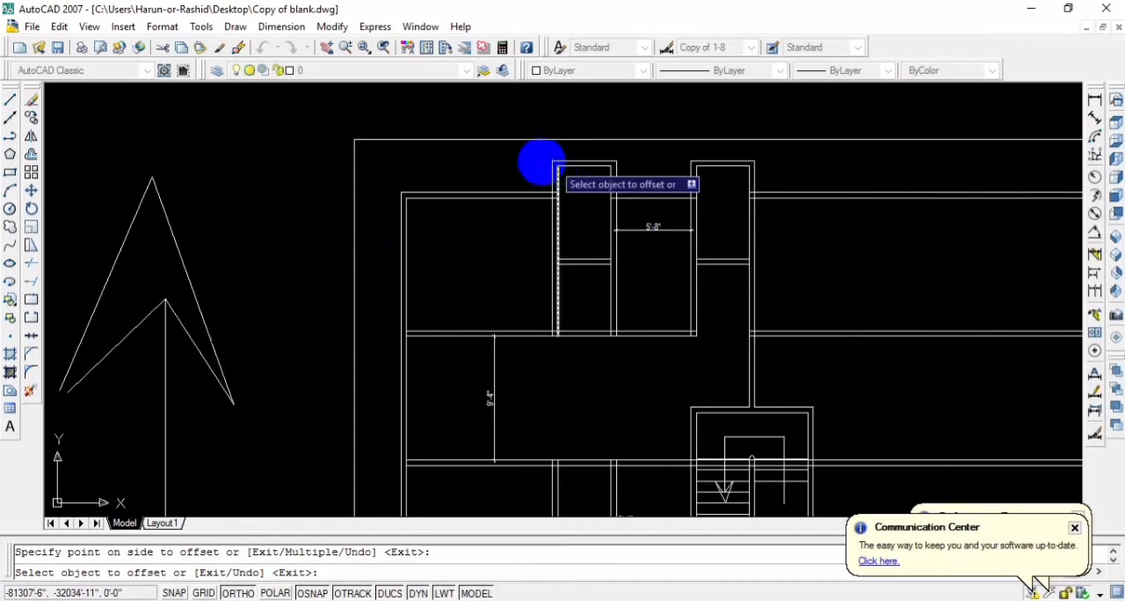
middle_click_drag(464, 293, 523, 246)
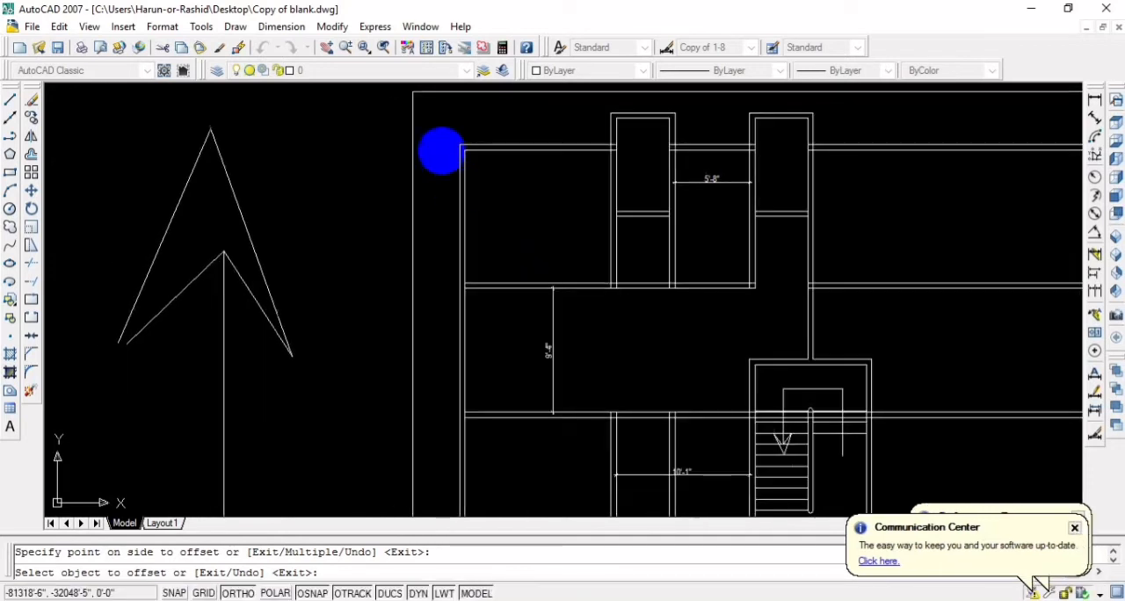
scroll(528, 258, "down", 4)
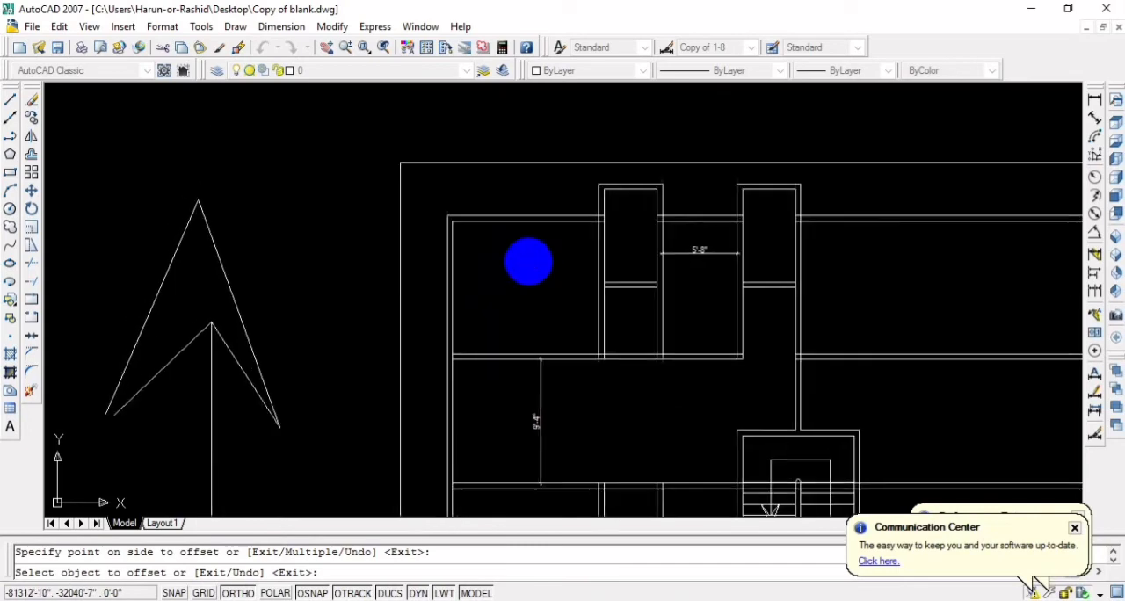
scroll(531, 299, "up", 4)
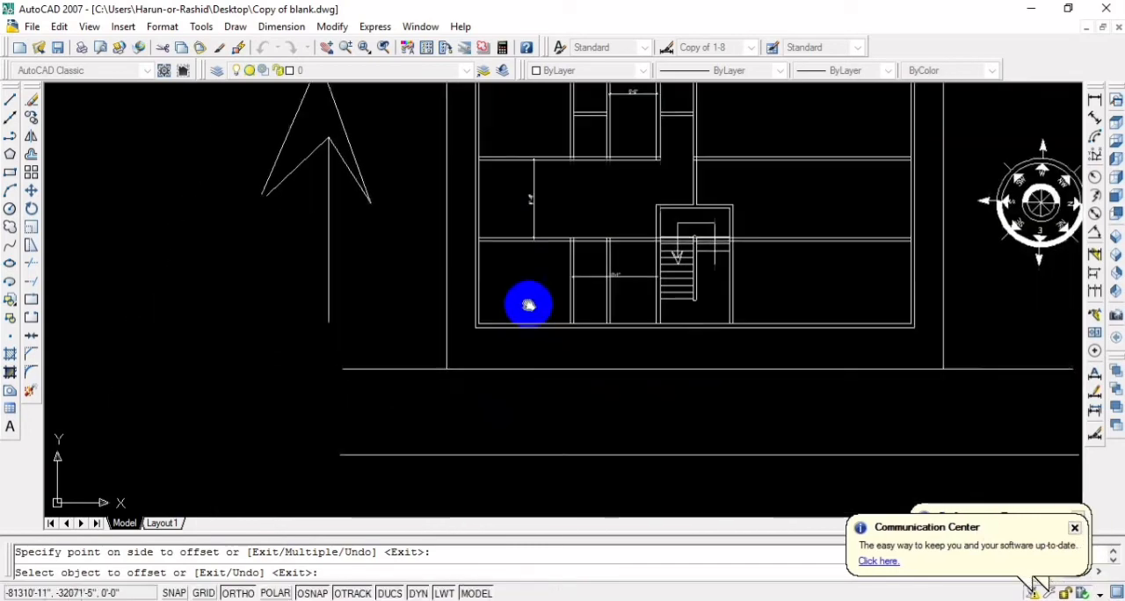
scroll(537, 286, "down", 2)
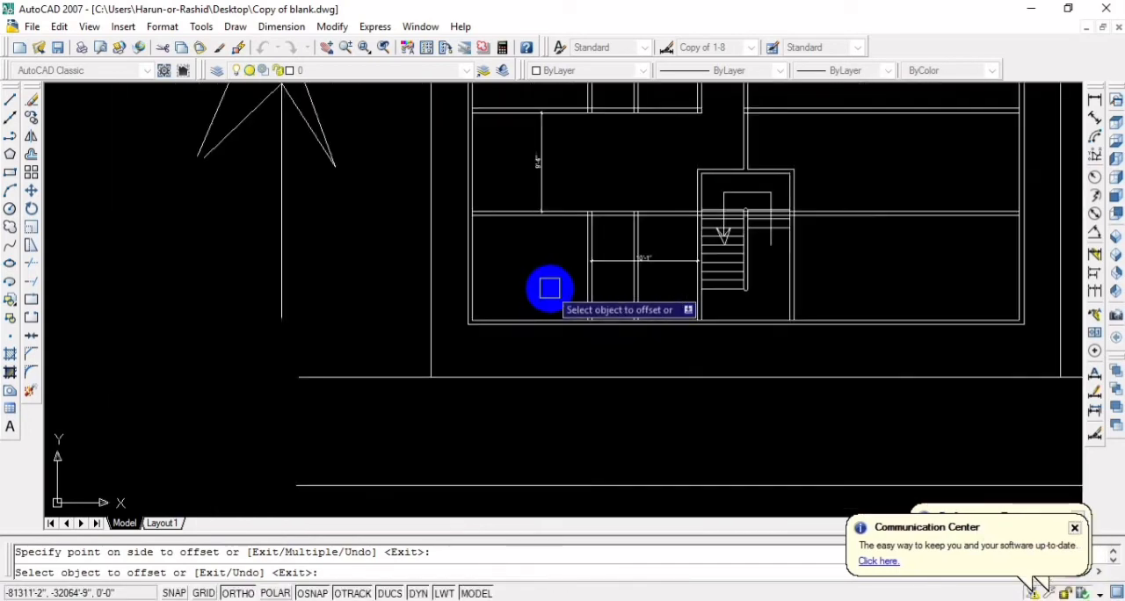
Erase the second vertical partition and the width dimension in the lower rooms, plus the vertical dimension across the passage
scroll(540, 316, "down", 2)
scroll(547, 295, "up", 1)
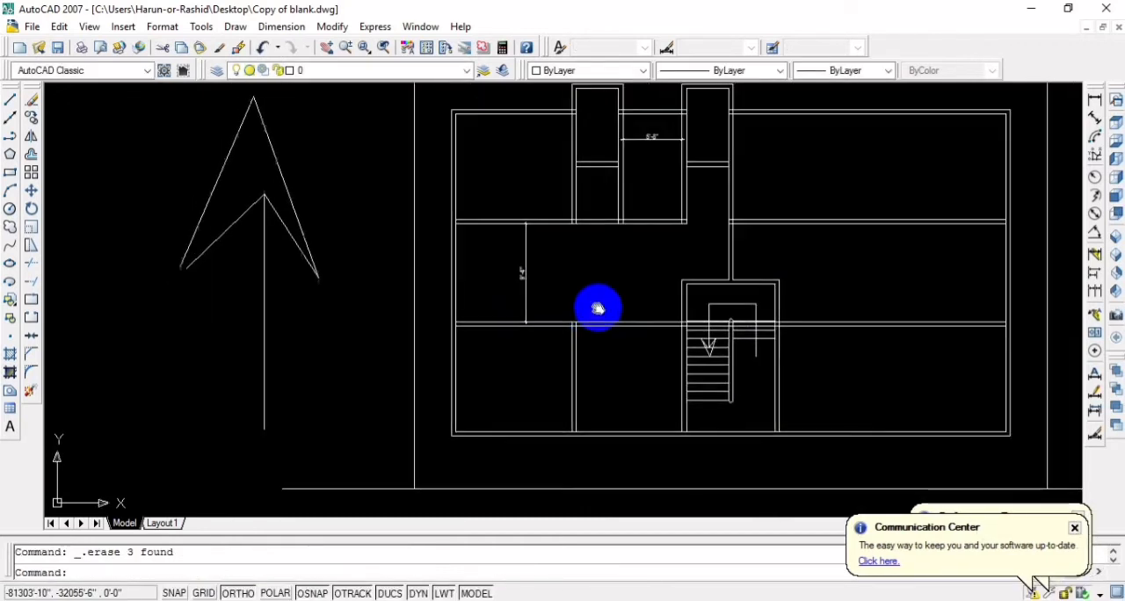
middle_click_drag(597, 308, 584, 313)
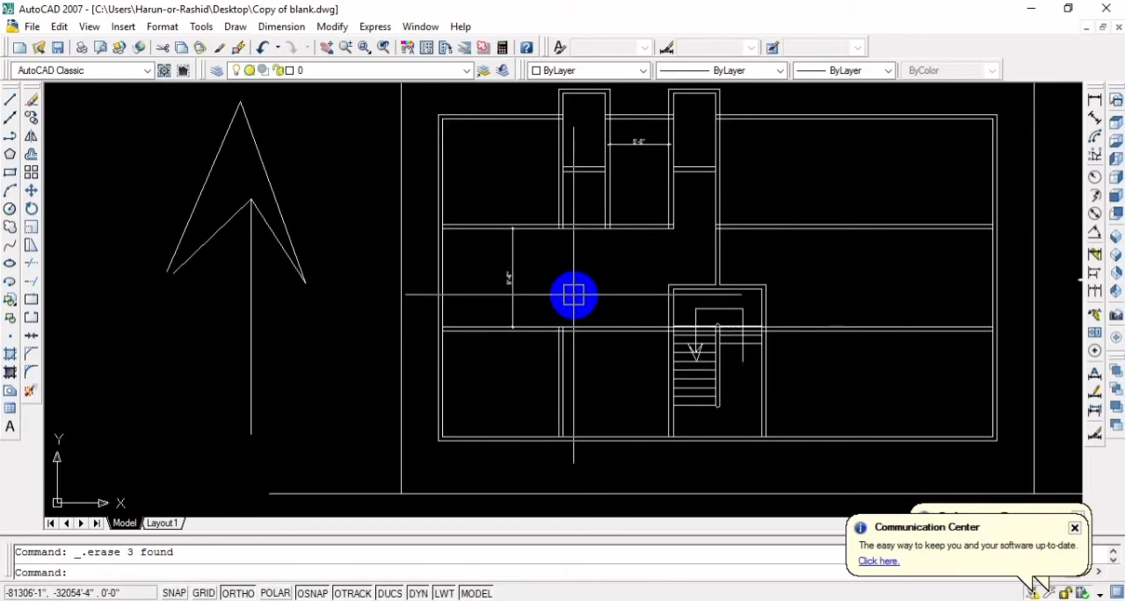
scroll(597, 279, "up", 2)
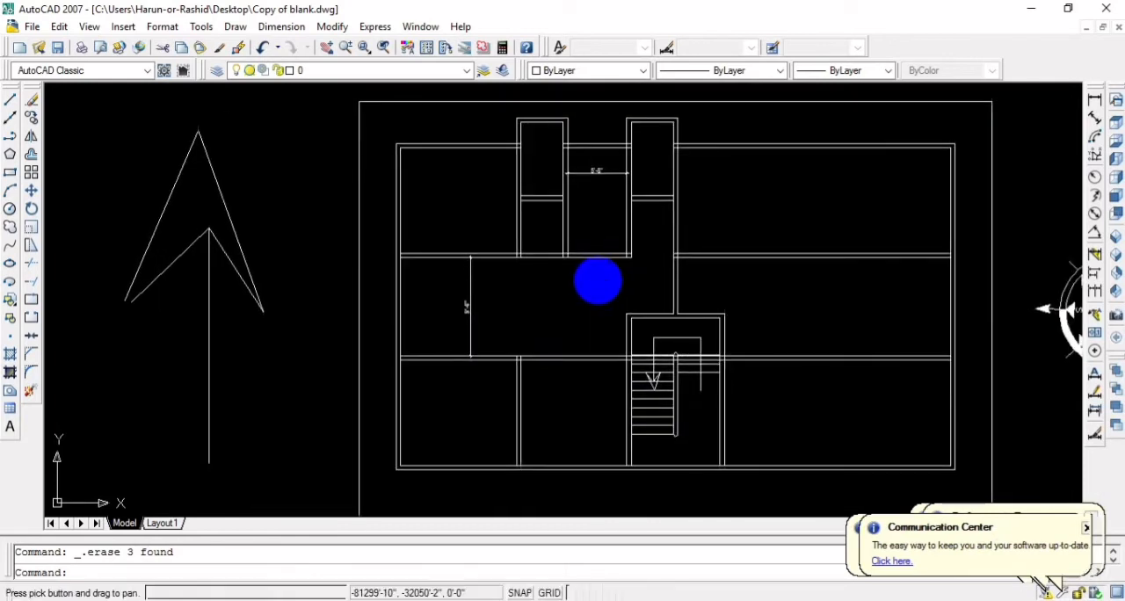
scroll(510, 300, "up", 1)
left_click(489, 318)
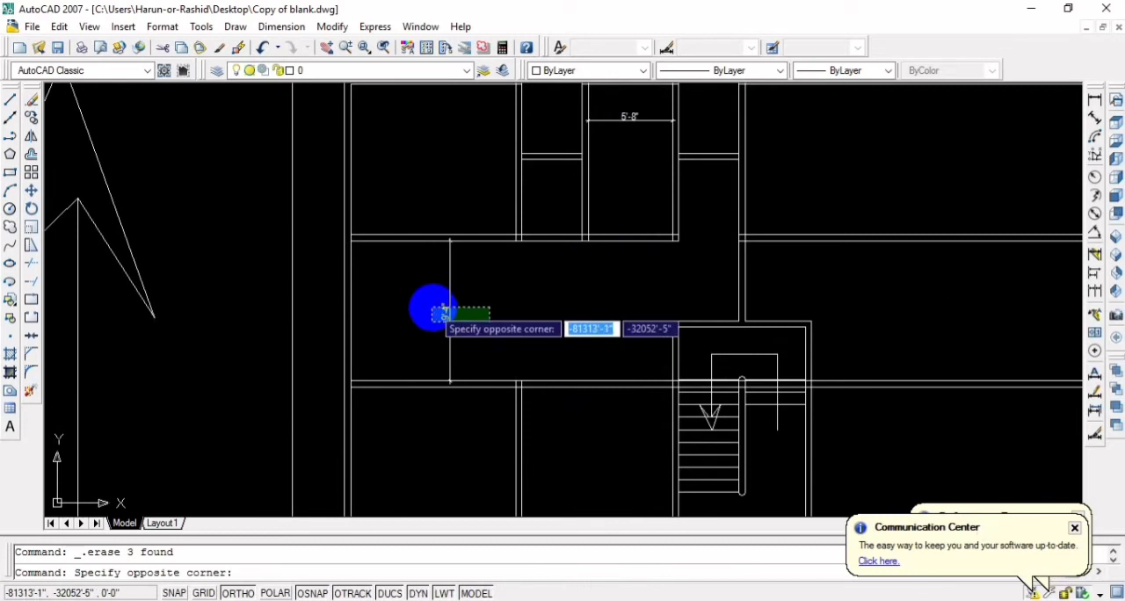
left_click(431, 307)
key("Delete")
Move the single vertical line between the lower-left partition and the staircase 1' to the left
scroll(431, 307, "down", 2)
mouse_move(431, 306)
middle_mouse_down()
mouse_move(559, 322)
mouse_move(583, 311)
middle_mouse_up()
scroll(527, 322, "down", 2)
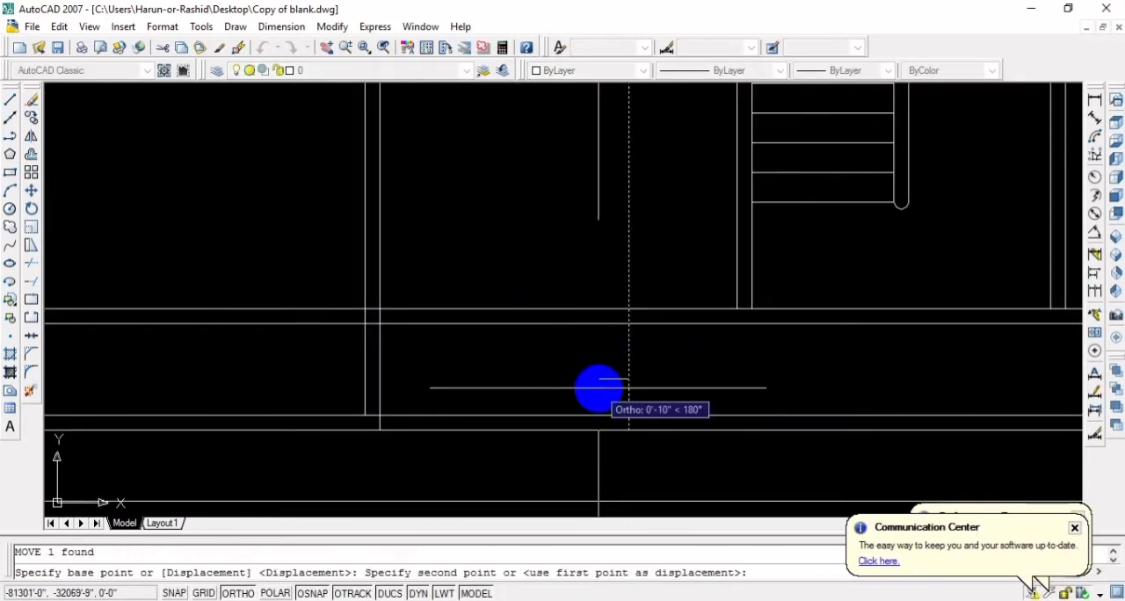
type("1")
key("Return")
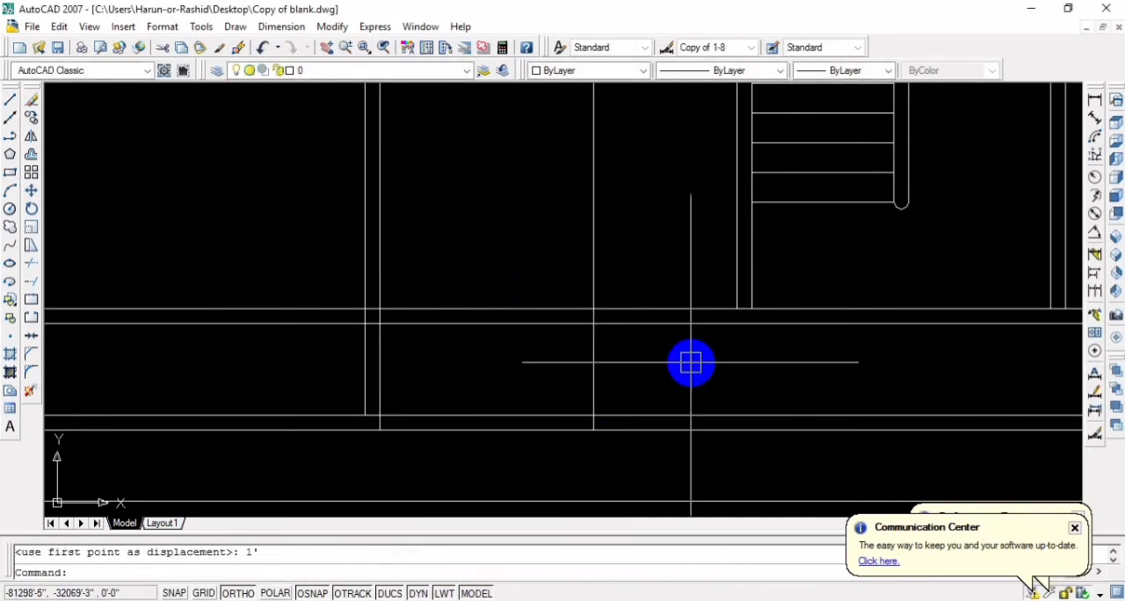
Offset the moved vertical line 5" to the right to form a double-line wall
key("Escape")
scroll(673, 377, "down", 3)
type("o")
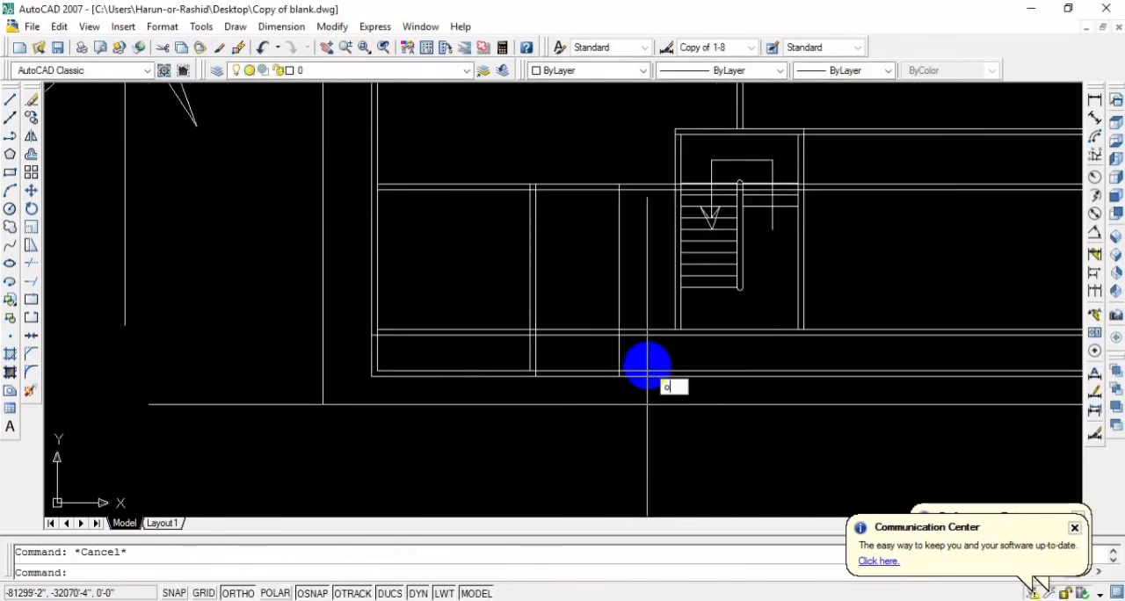
key("Return")
type("5")
key("Return")
left_click(616, 350)
left_click(650, 357)
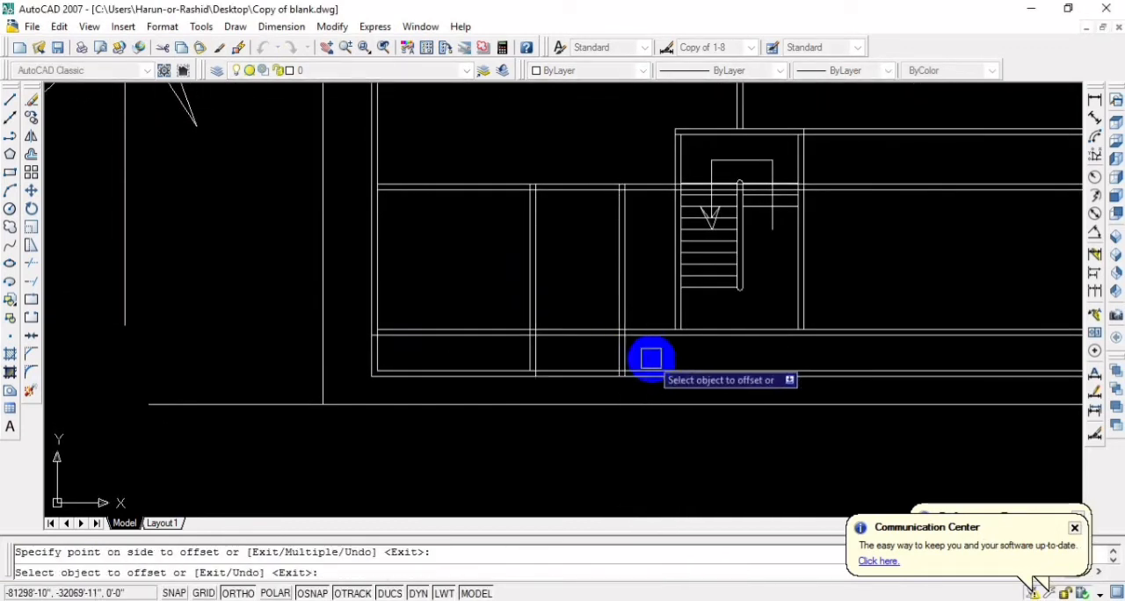
key("Escape")
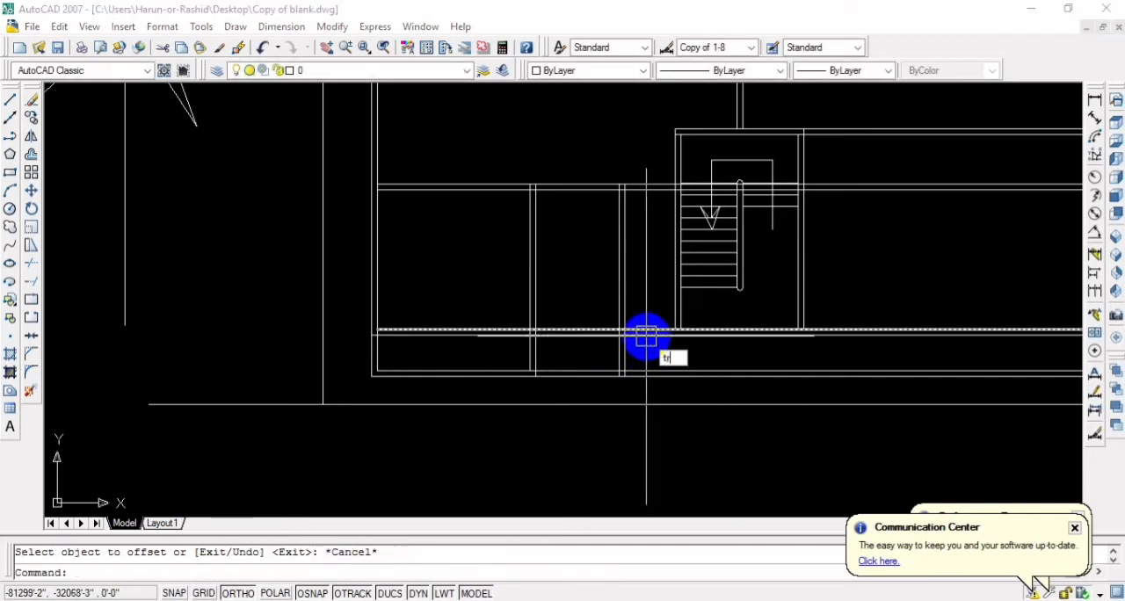
Trim the new double wall out of the lower room and extend the staircase's left wall down through the bottom strip
key("Return")
key("Return")
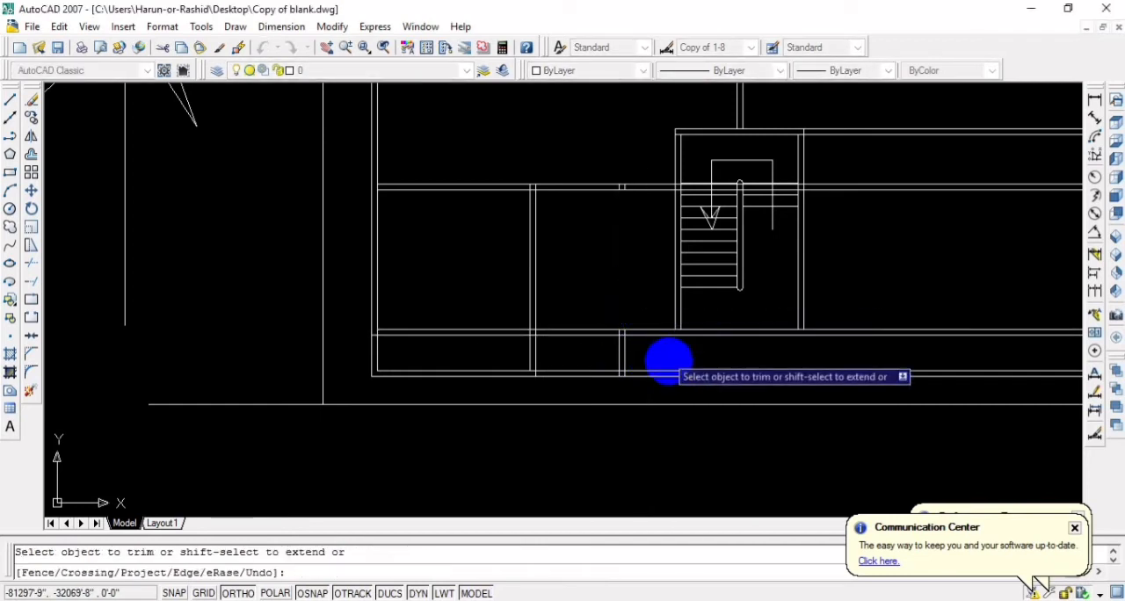
scroll(683, 322, "up", 2)
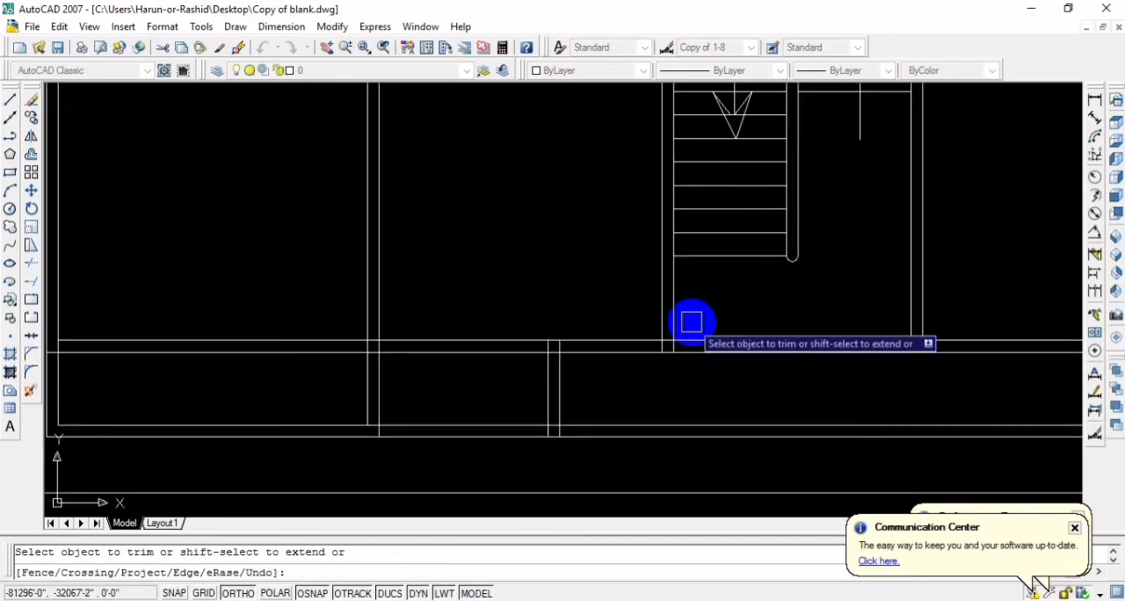
scroll(688, 356, "down", 1)
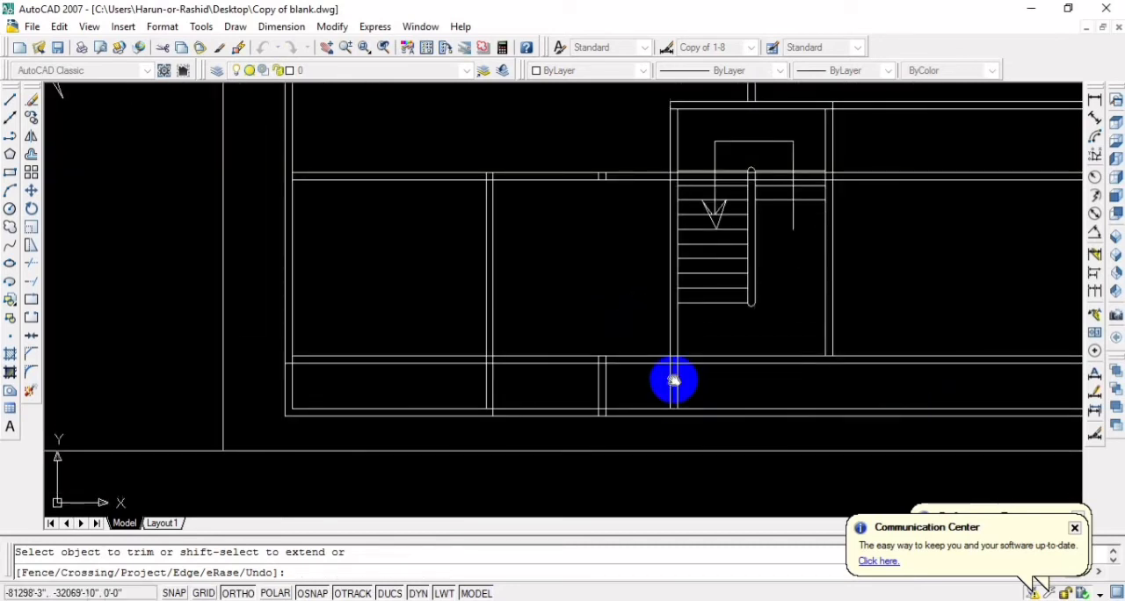
middle_click_drag(673, 380, 758, 360)
key("Escape")
Examine the whole revised layout, from the projecting rooms through the passage to the lower rooms and bottom strip
scroll(758, 360, "down", 2)
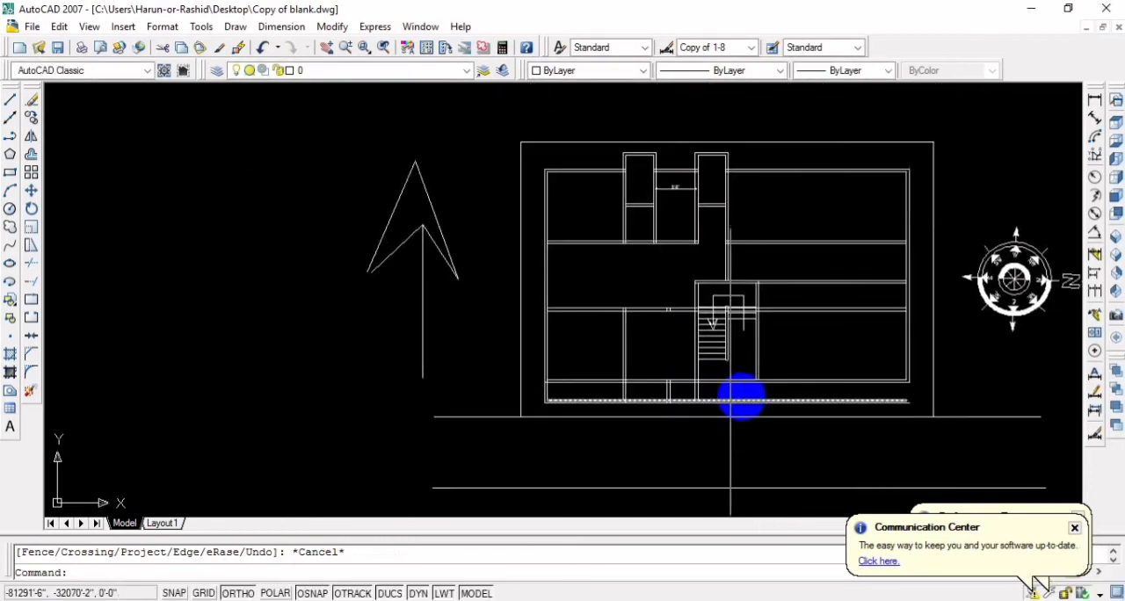
scroll(743, 395, "up", 2)
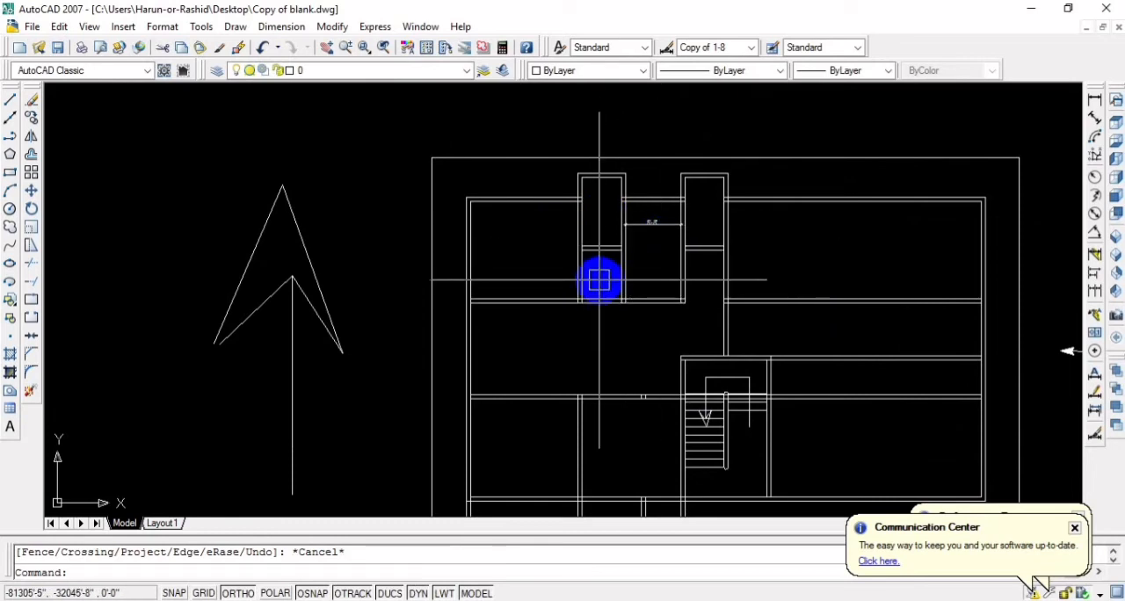
middle_click_drag(601, 278, 521, 275)
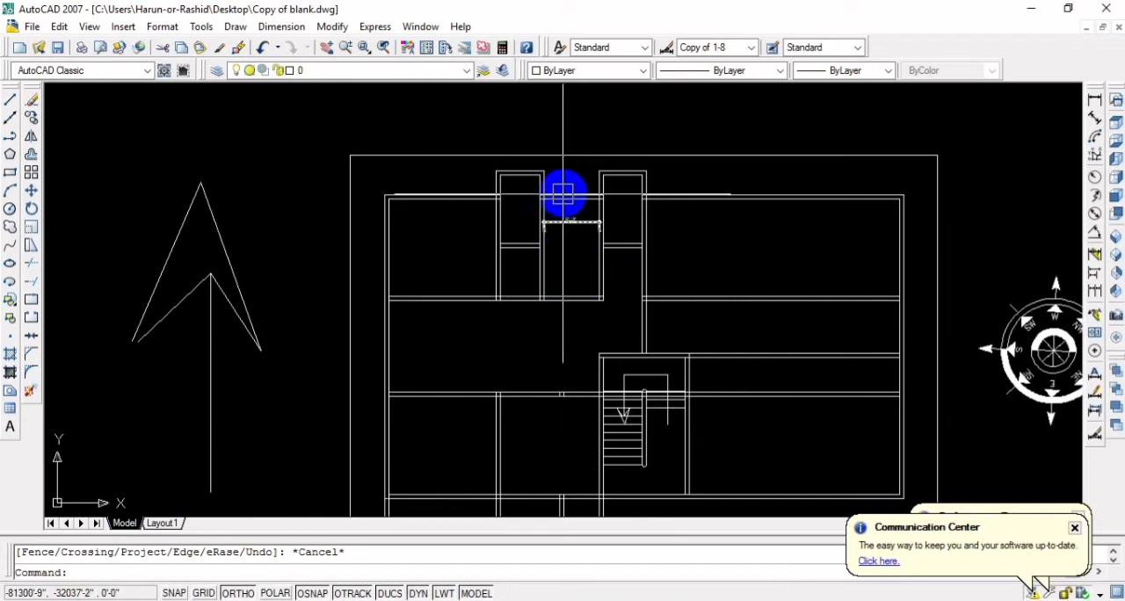
middle_click_drag(637, 267, 602, 275)
middle_click_drag(589, 328, 755, 240)
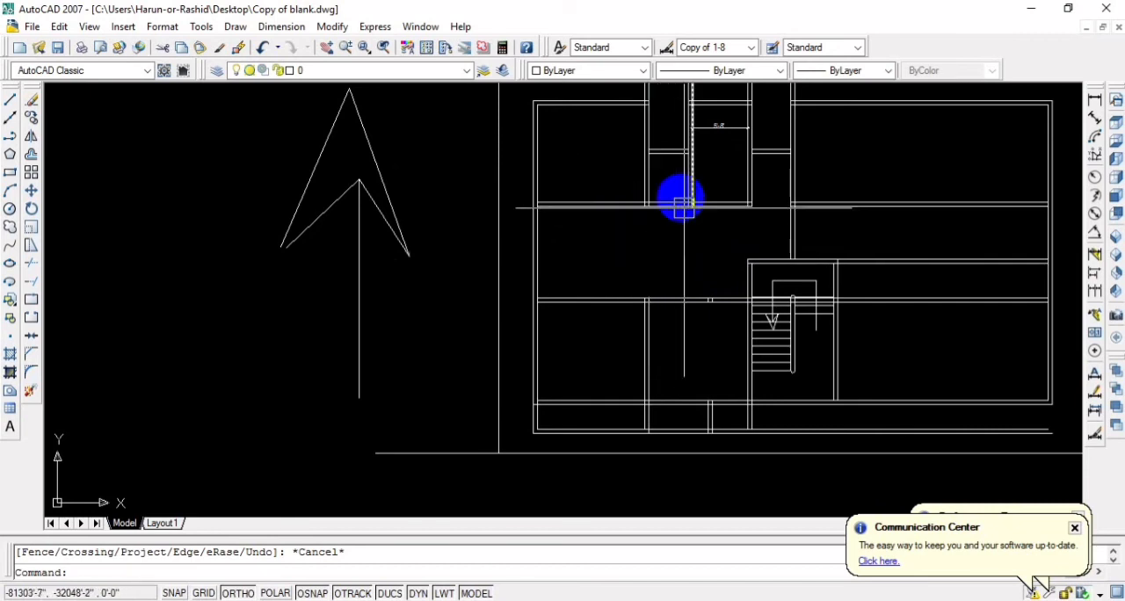
scroll(716, 153, "up", 2)
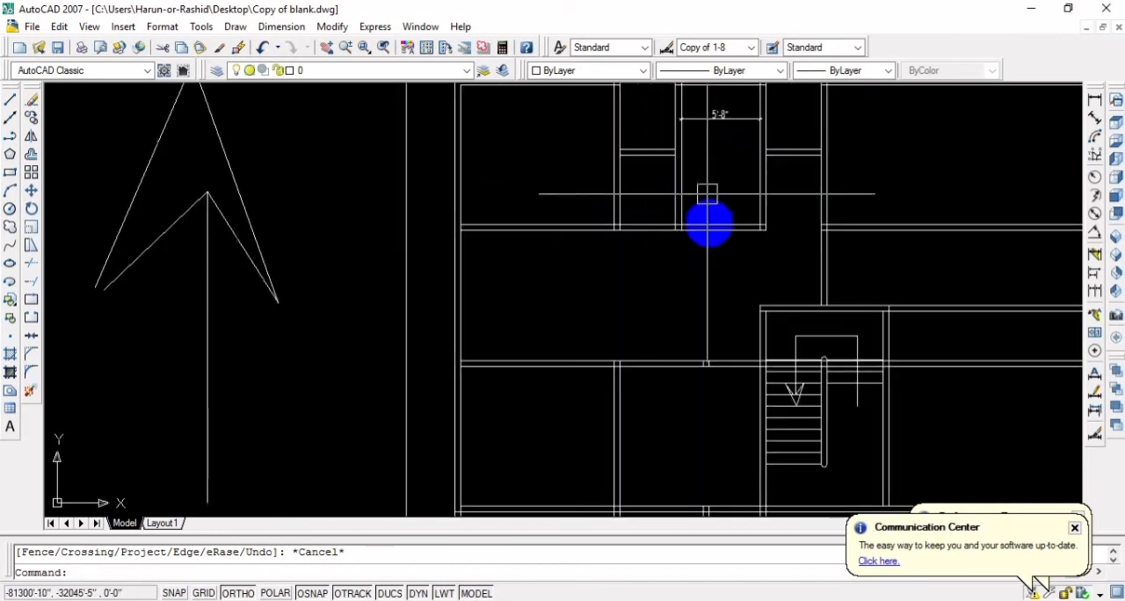
scroll(717, 281, "down", 3)
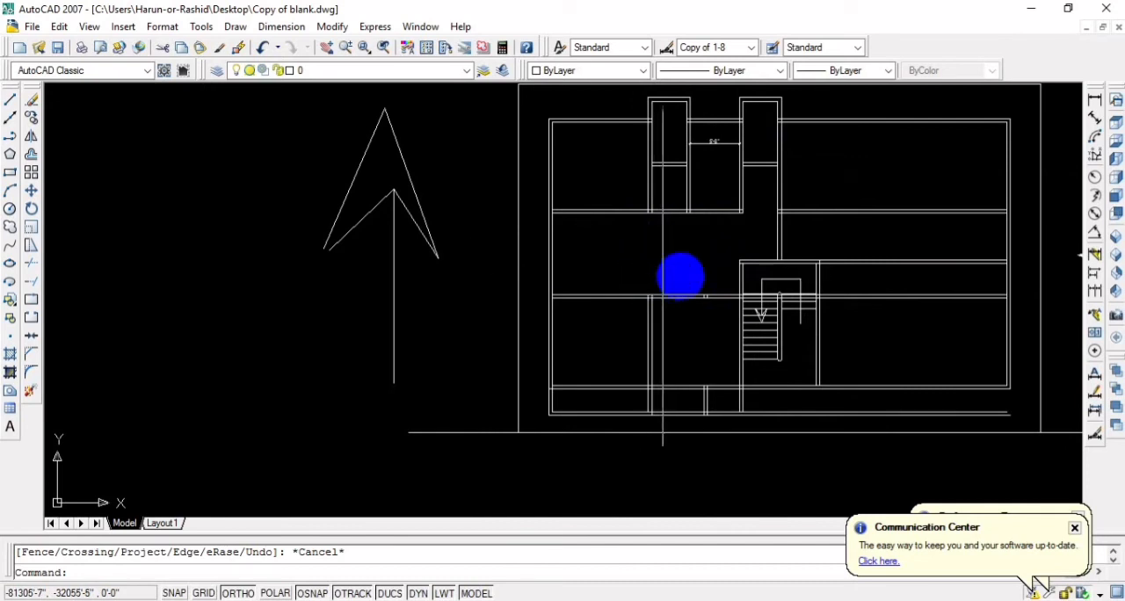
mouse_move(700, 311)
middle_mouse_down()
mouse_move(678, 253)
mouse_move(691, 322)
middle_mouse_up()
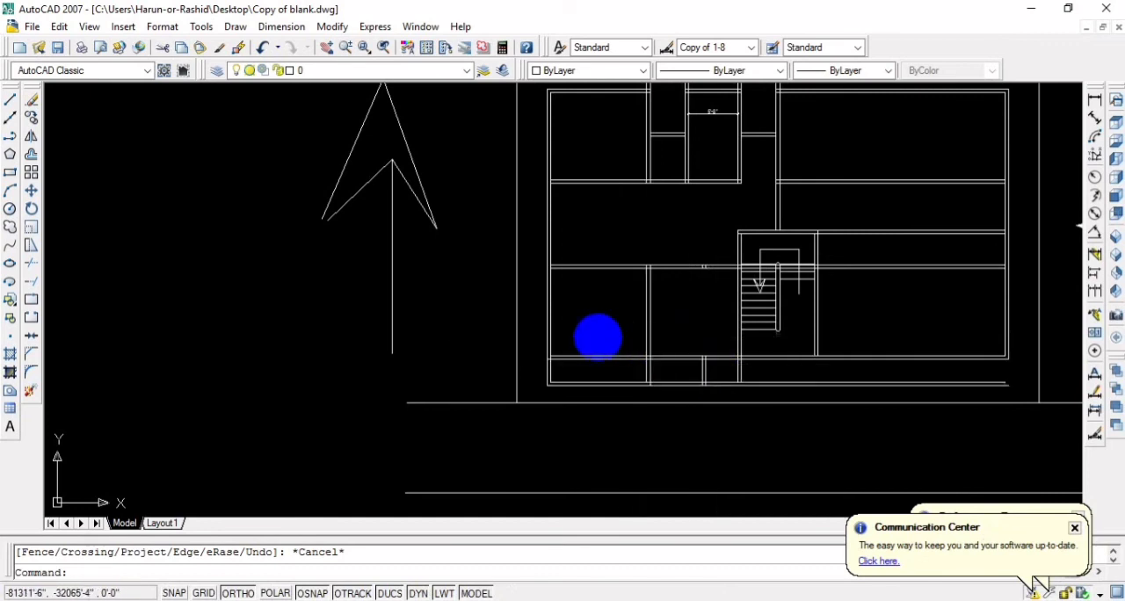
middle_click_drag(597, 334, 625, 307)
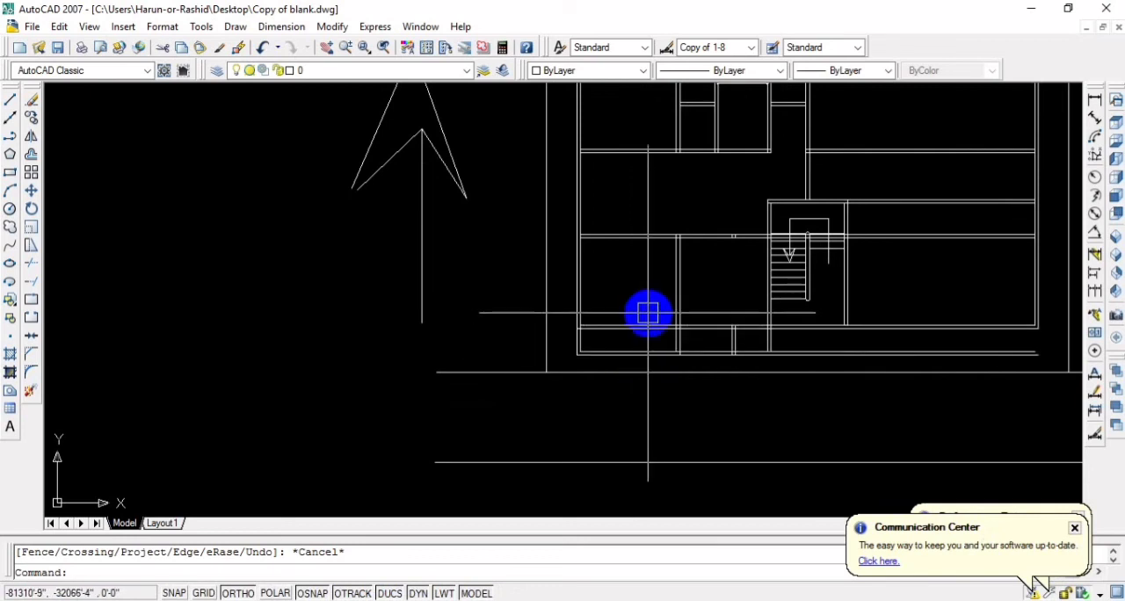
scroll(648, 313, "up", 2)
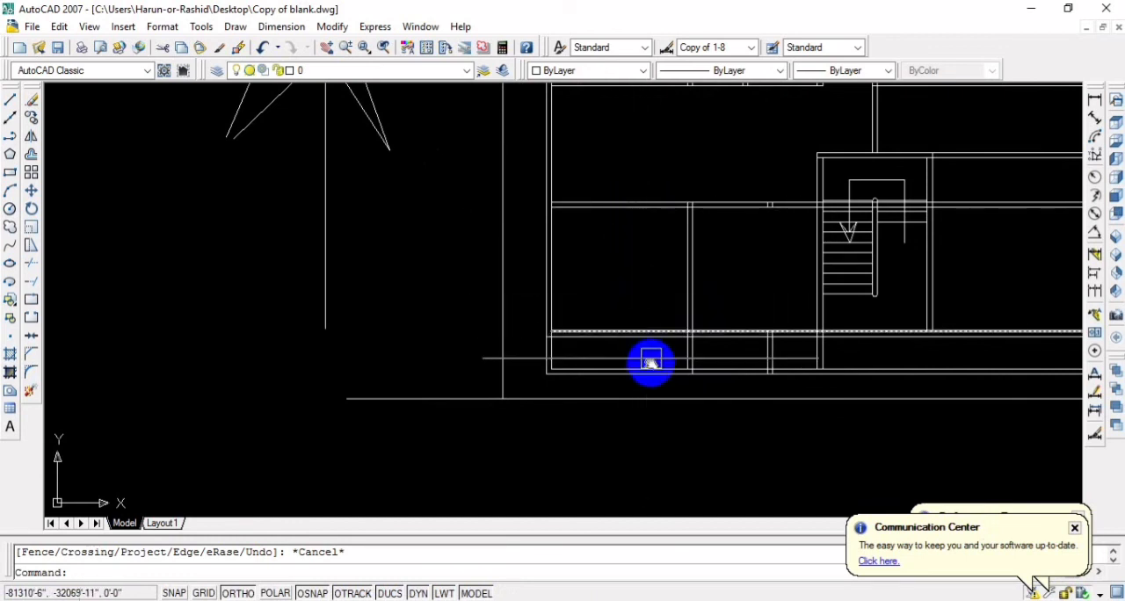
Erase the horizontal interior partitions in the right part of the plan, beside the staircase and the second projecting room
middle_click_drag(650, 361, 580, 375)
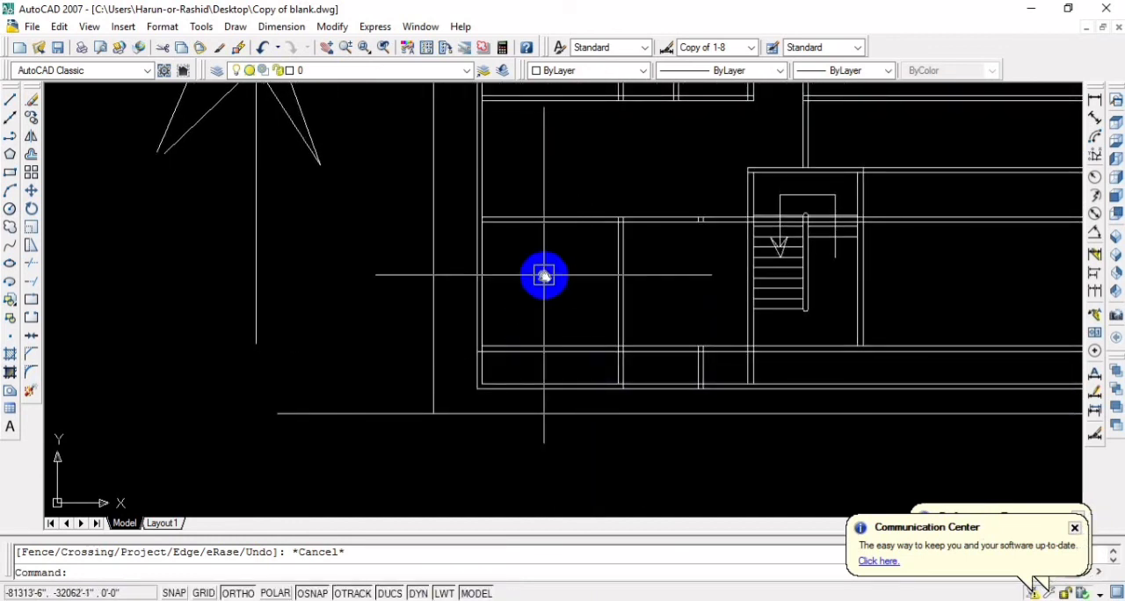
middle_click_drag(545, 273, 544, 344)
scroll(547, 345, "down", 2)
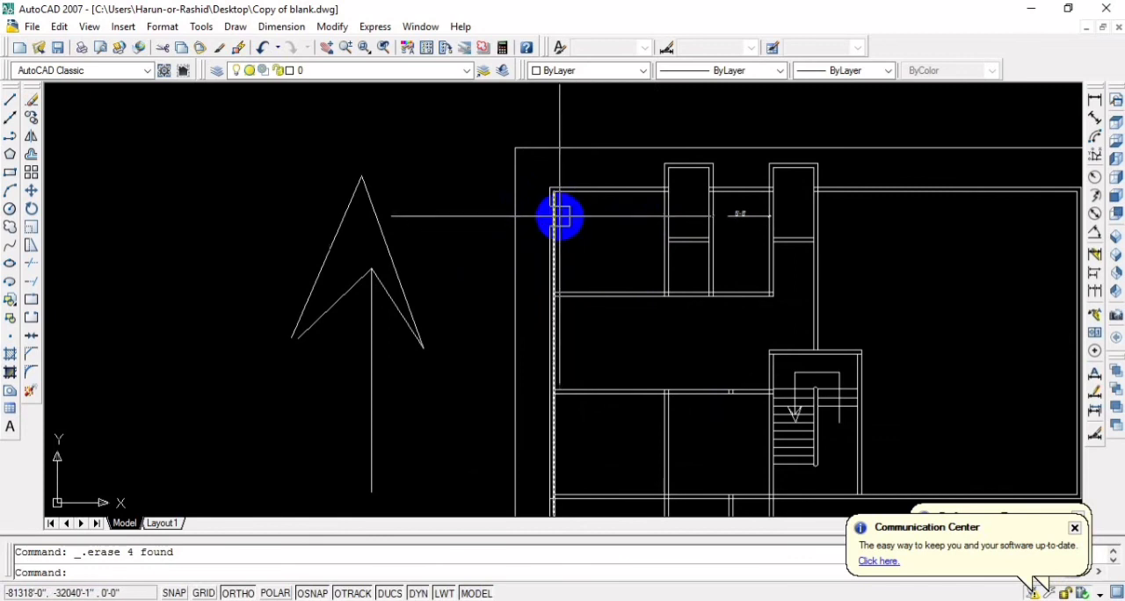
Offset the outer line of the building's left wall 2'6 outward to the left
scroll(575, 228, "up", 2)
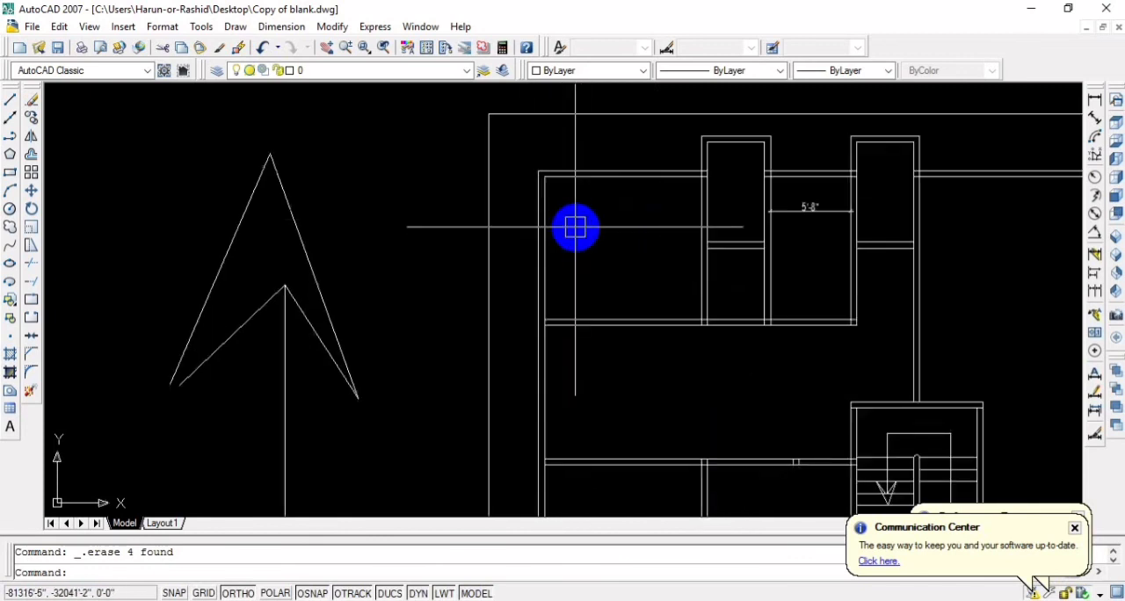
type("o")
key("Return")
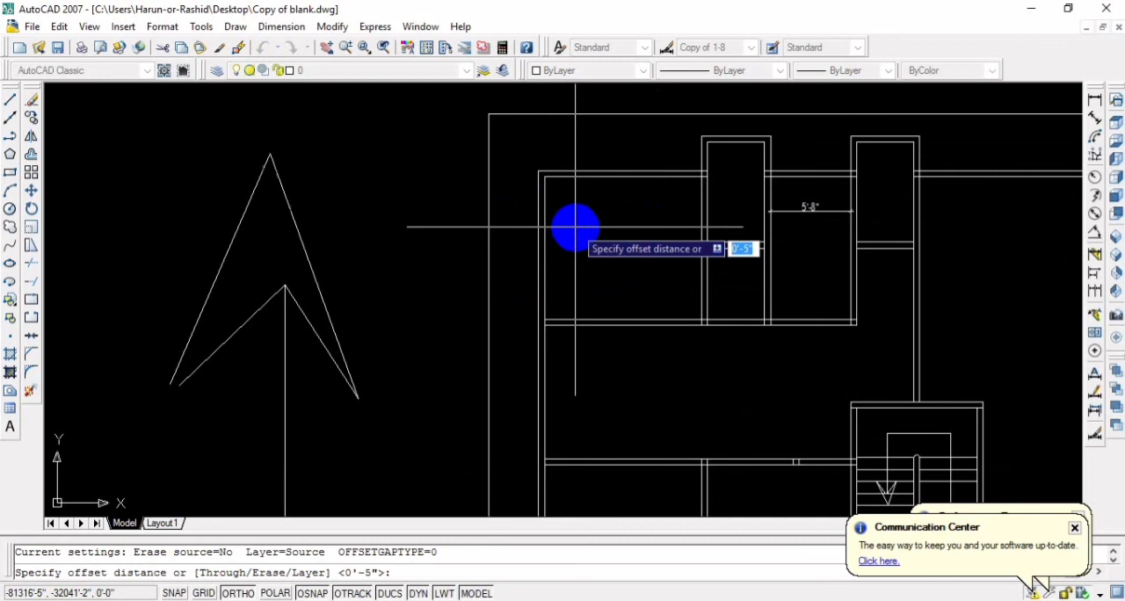
type("2")
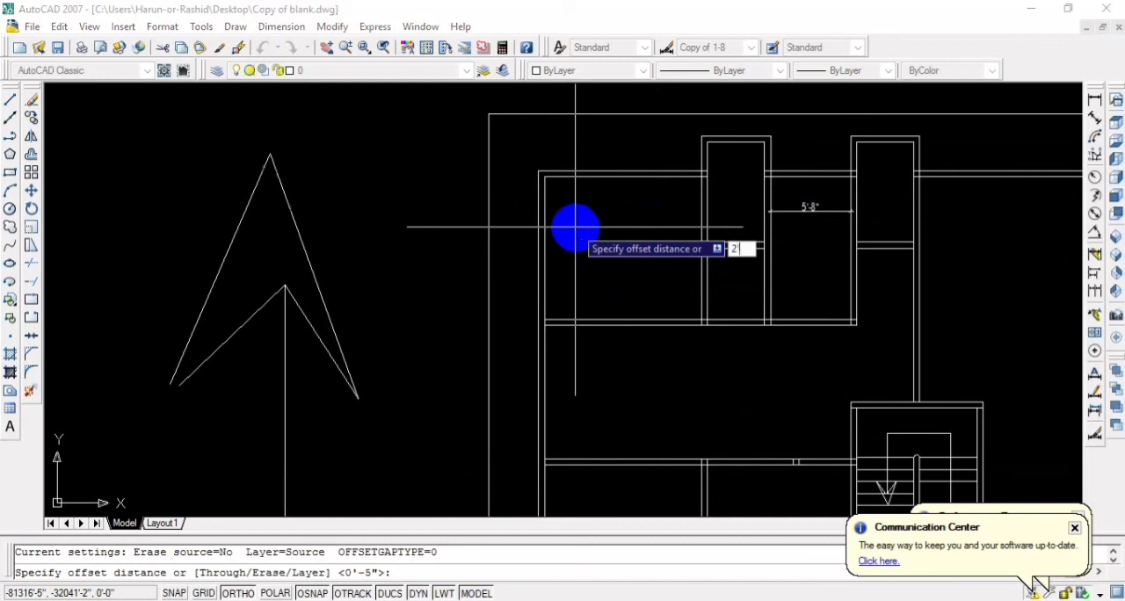
type("'6")
key("Return")
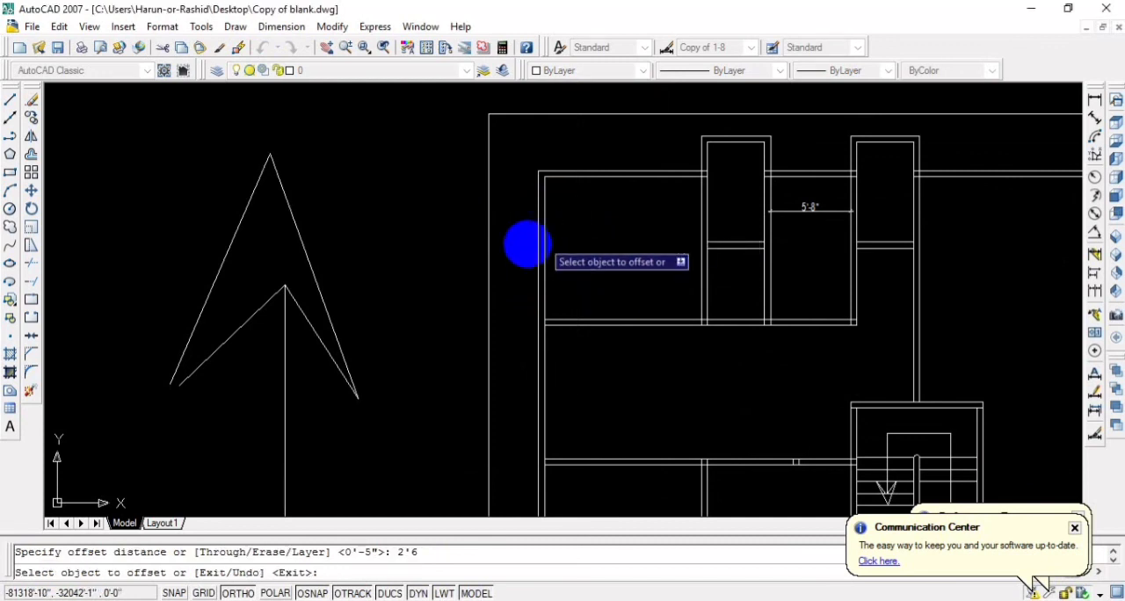
left_click(530, 243)
left_click(515, 242)
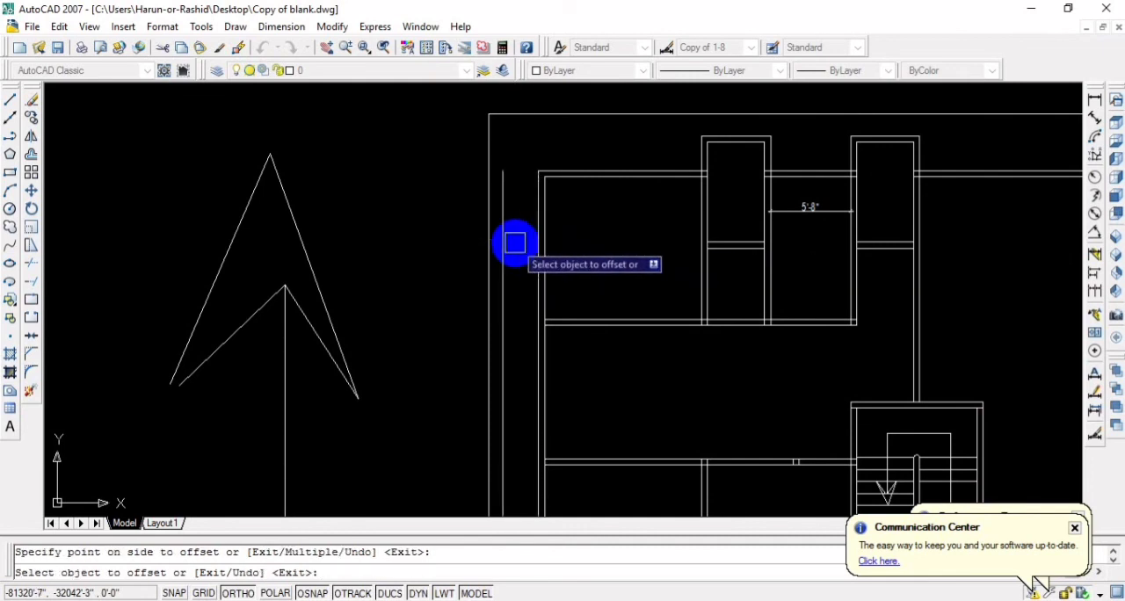
scroll(515, 244, "up", 3)
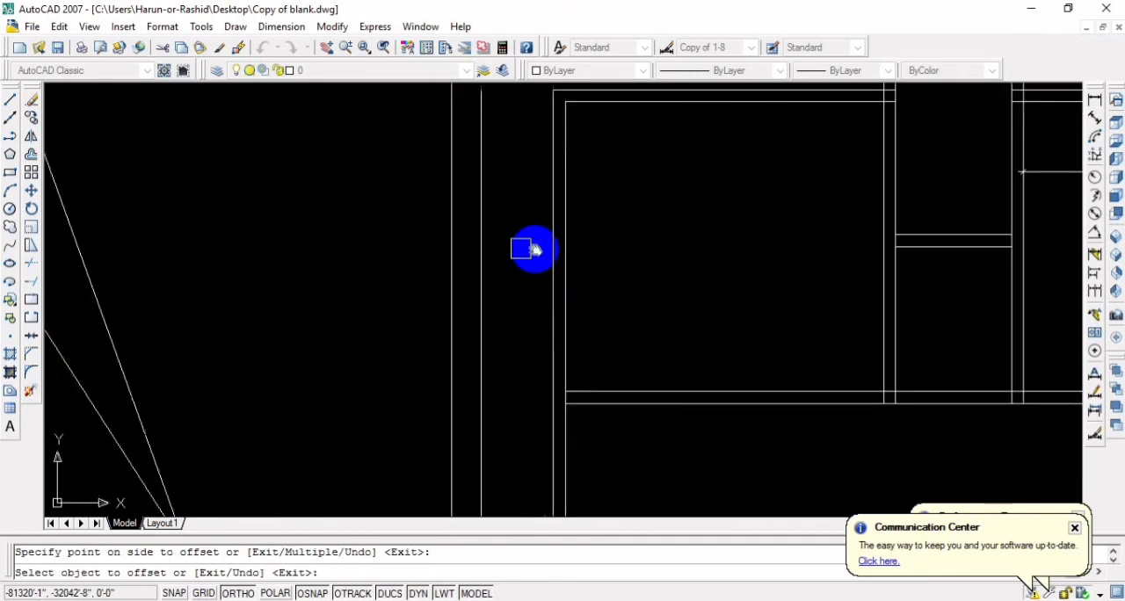
middle_click_drag(532, 249, 556, 249)
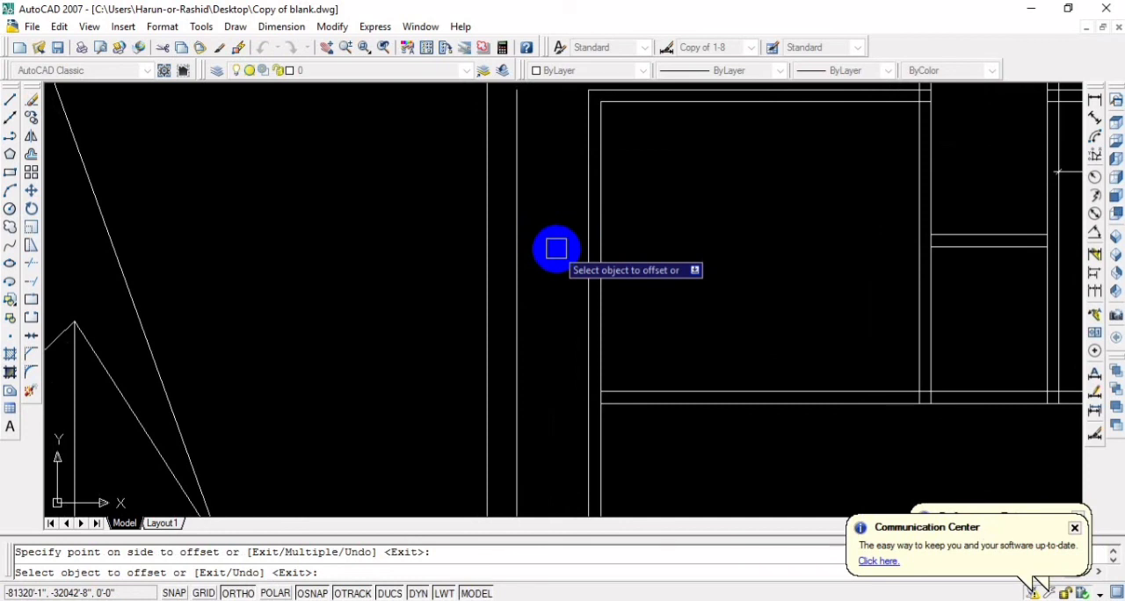
scroll(597, 258, "down", 2)
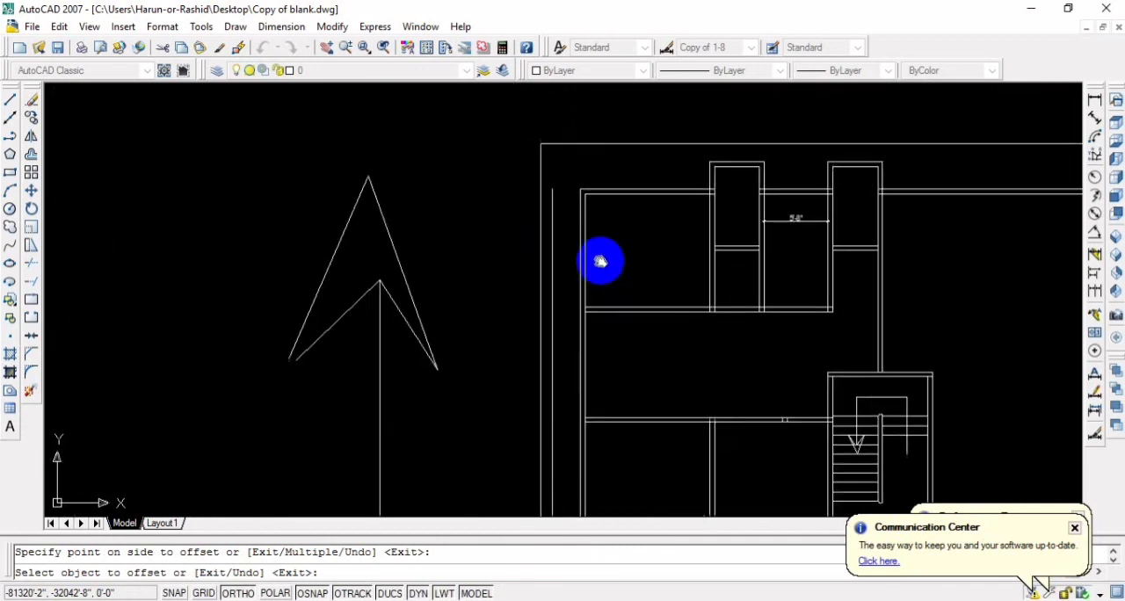
scroll(594, 258, "up", 4)
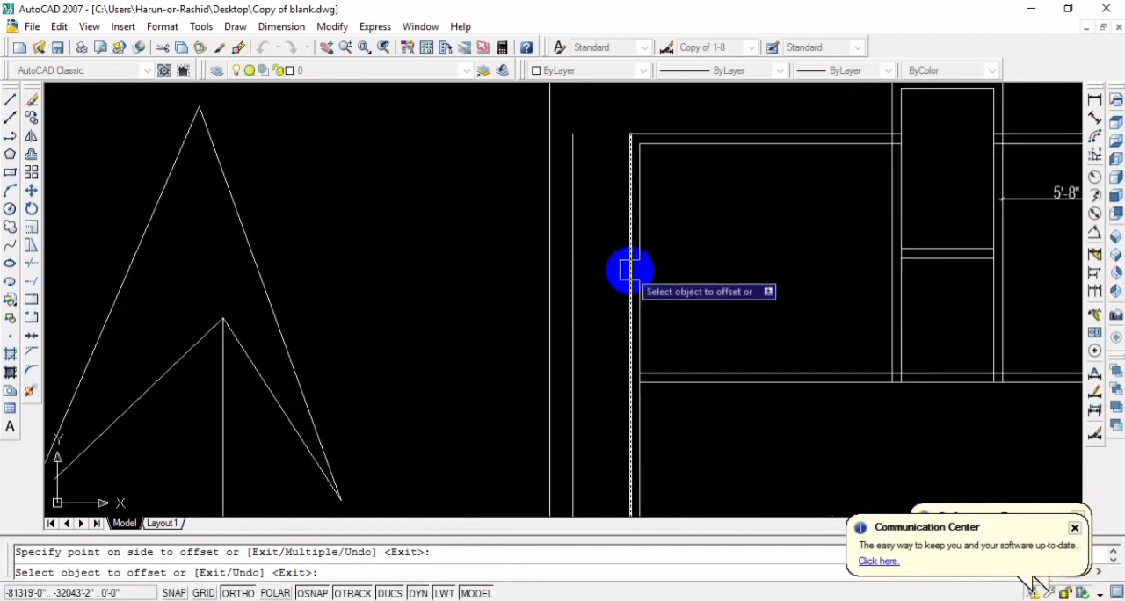
scroll(726, 278, "down", 3)
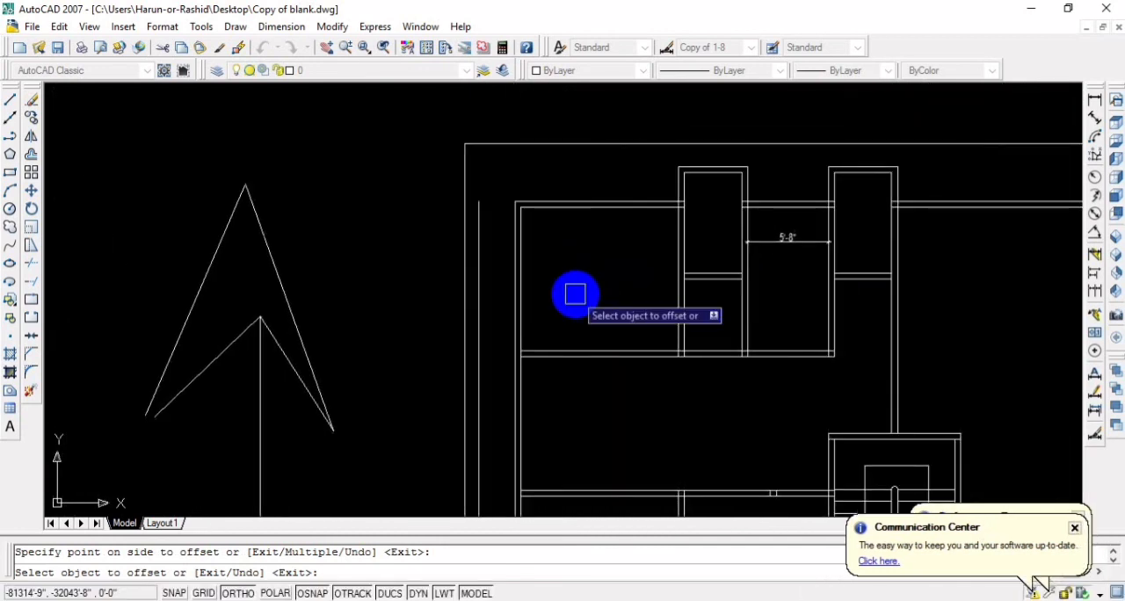
scroll(501, 237, "up", 2)
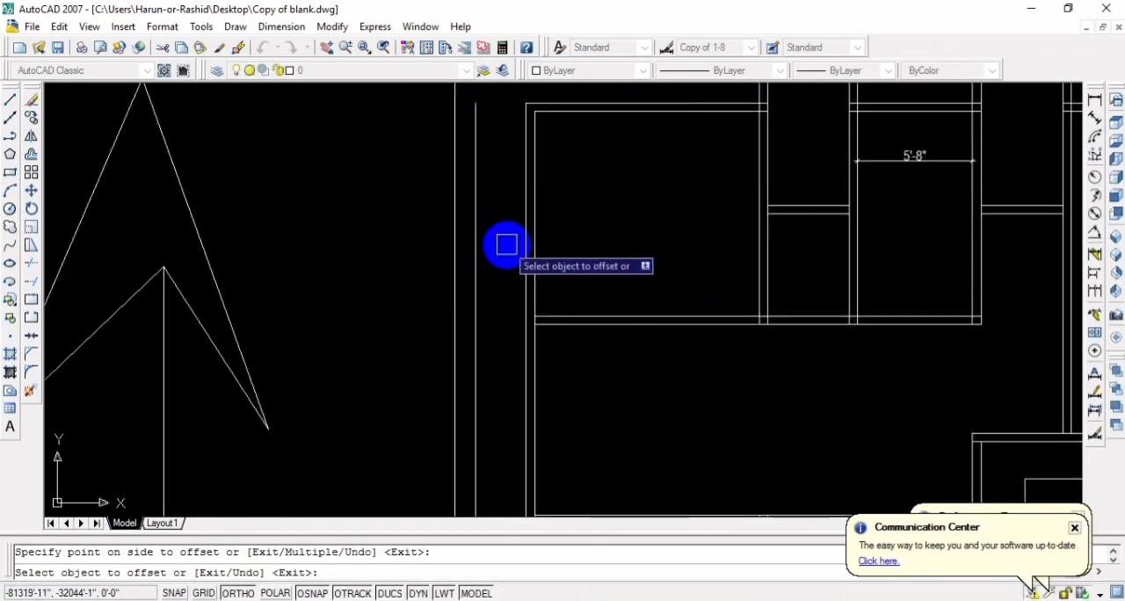
Offset the new line outside the building's left wall 5 inches inward to the right to form a double wall
key("Escape")
type("o")
key("Return")
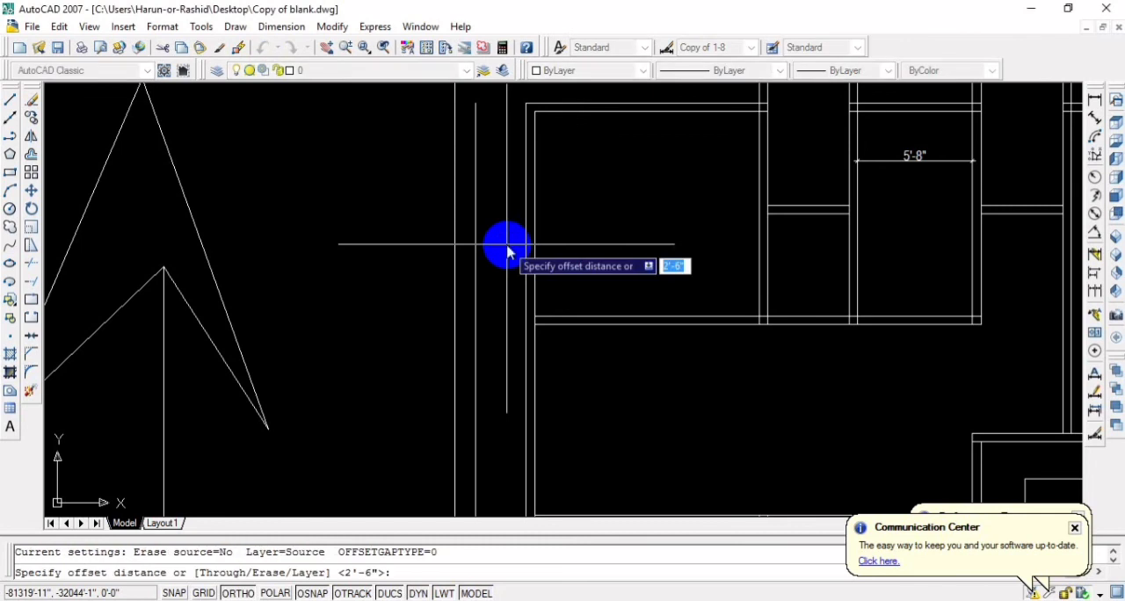
type("5")
key("Return")
scroll(506, 244, "down", 2)
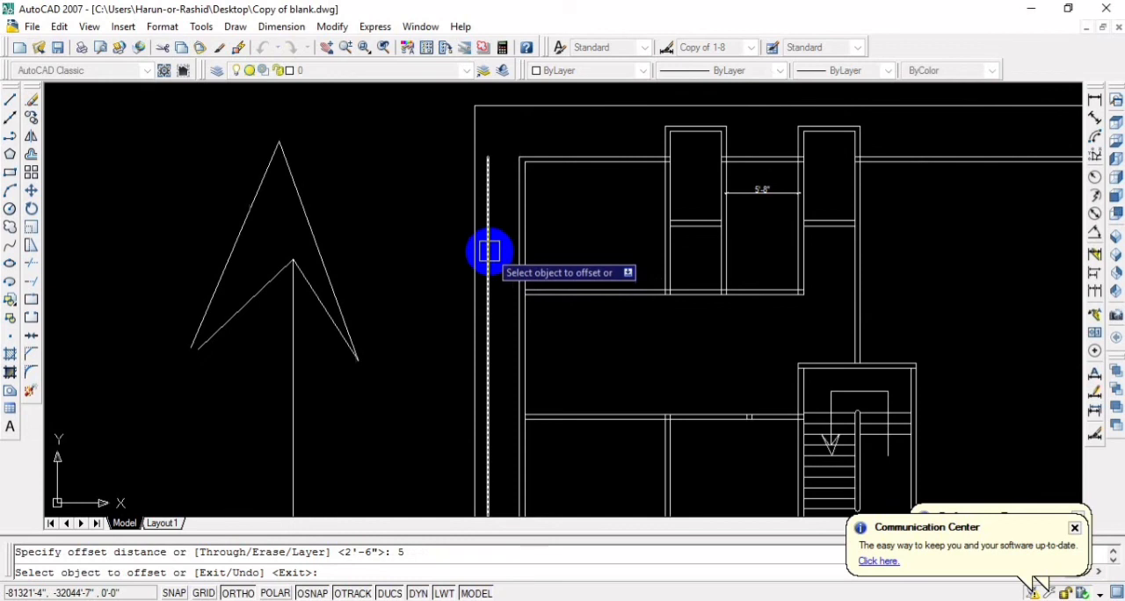
scroll(489, 253, "up", 3)
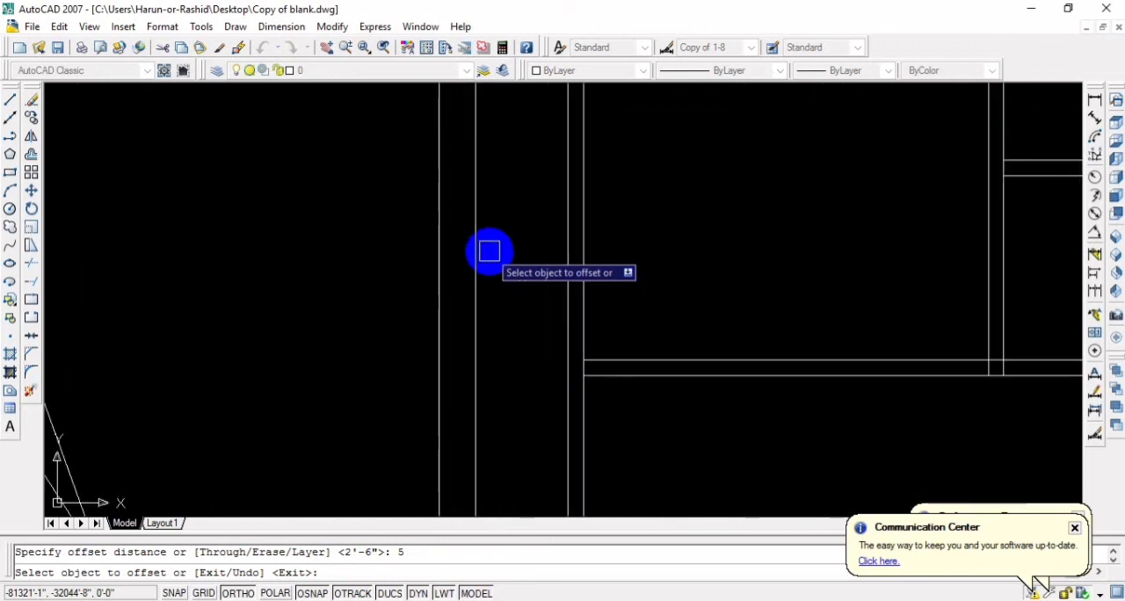
left_click(475, 256)
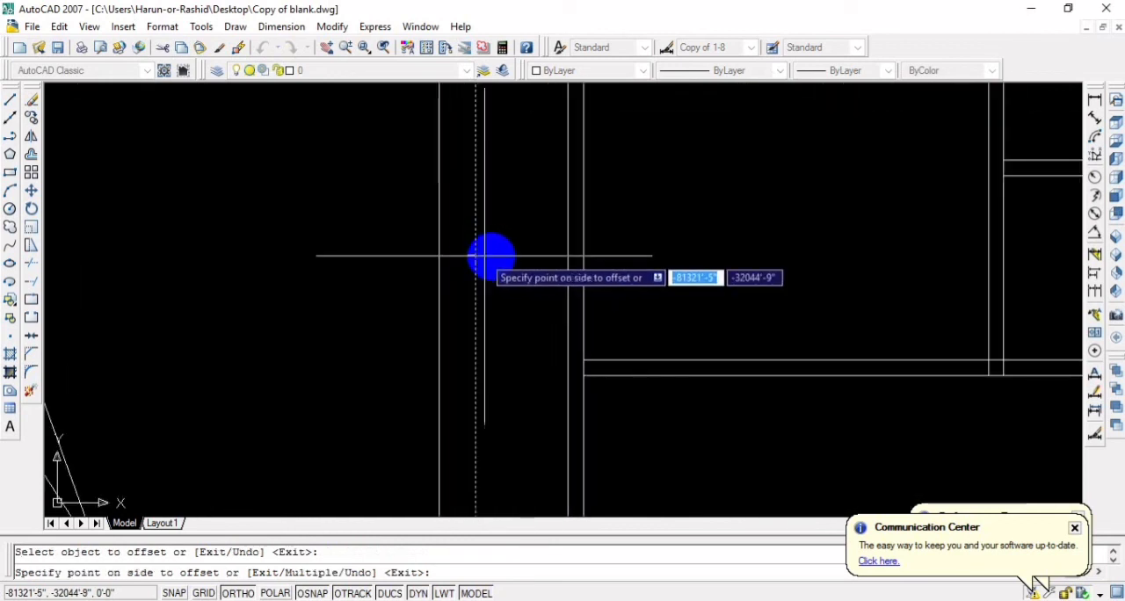
left_click(490, 254)
scroll(536, 272, "down", 4)
middle_click_drag(589, 267, 528, 297)
key("Escape")
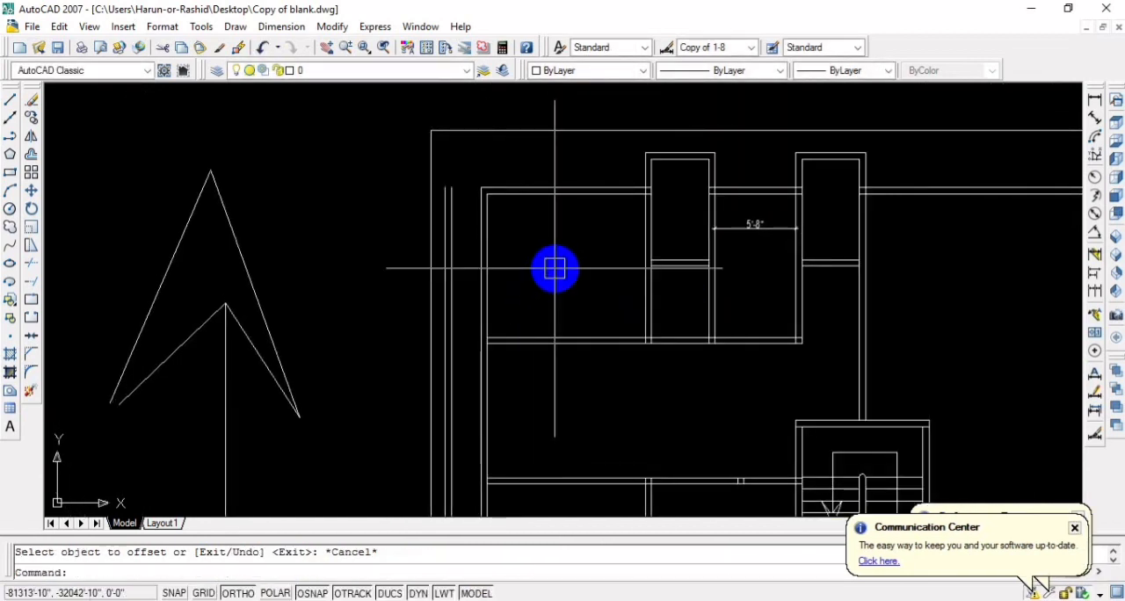
Extend the upper-left room's top and lower wall lines leftward to meet the new outer double wall
type("tr")
key("Return")
key("Return")
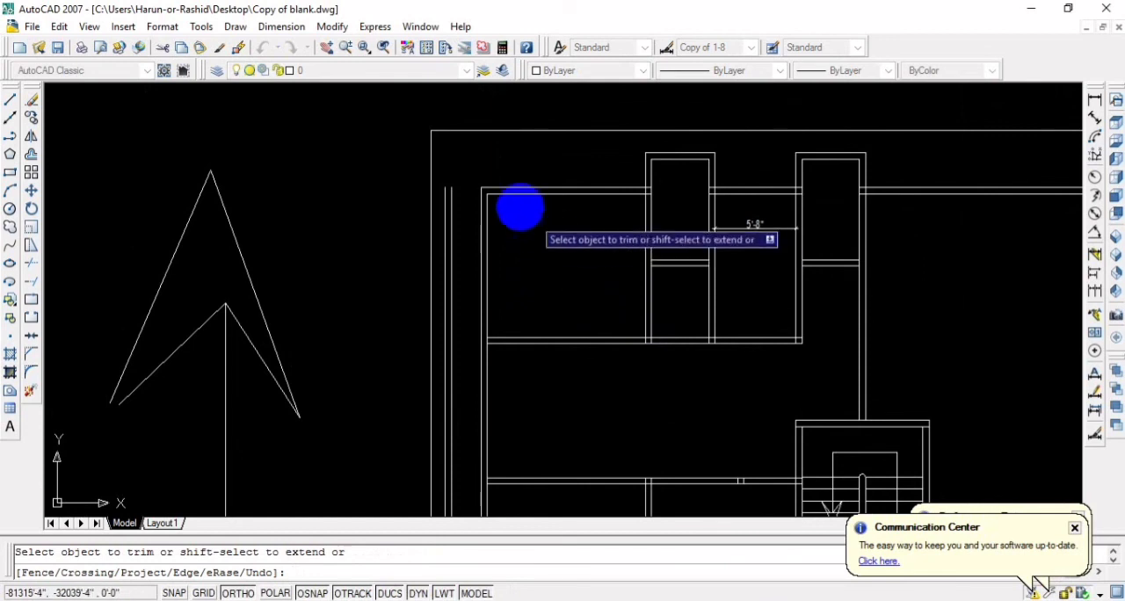
left_click(494, 178, "shift")
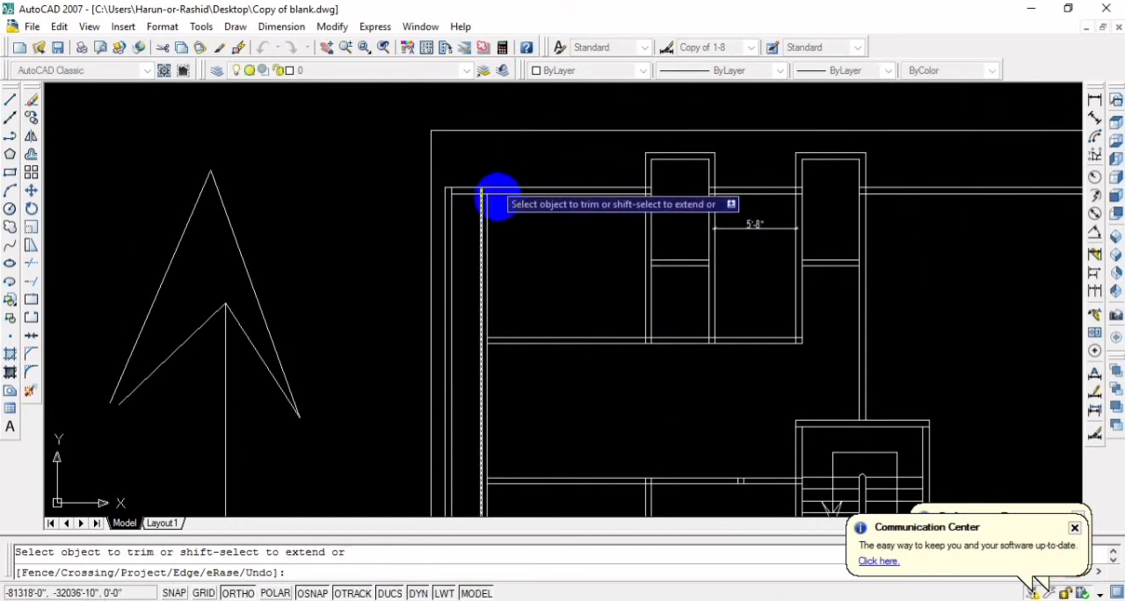
left_click(514, 358)
left_click(509, 312, "shift")
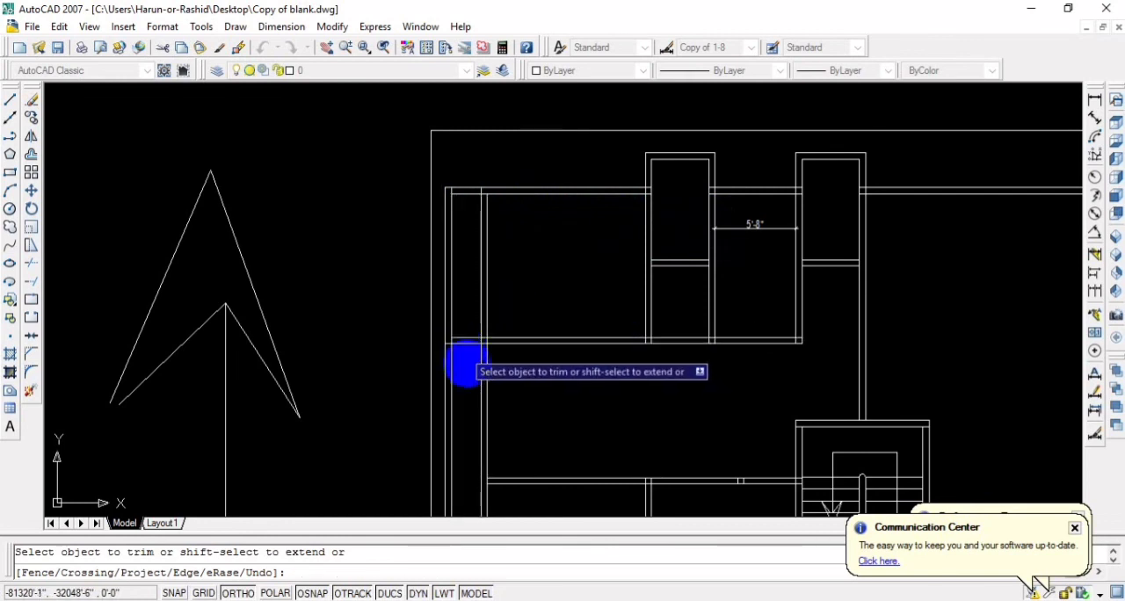
Try to trim the new outer double wall away below the upper-left room's lower wall
left_click(466, 372)
left_click(463, 378)
scroll(479, 391, "down", 3)
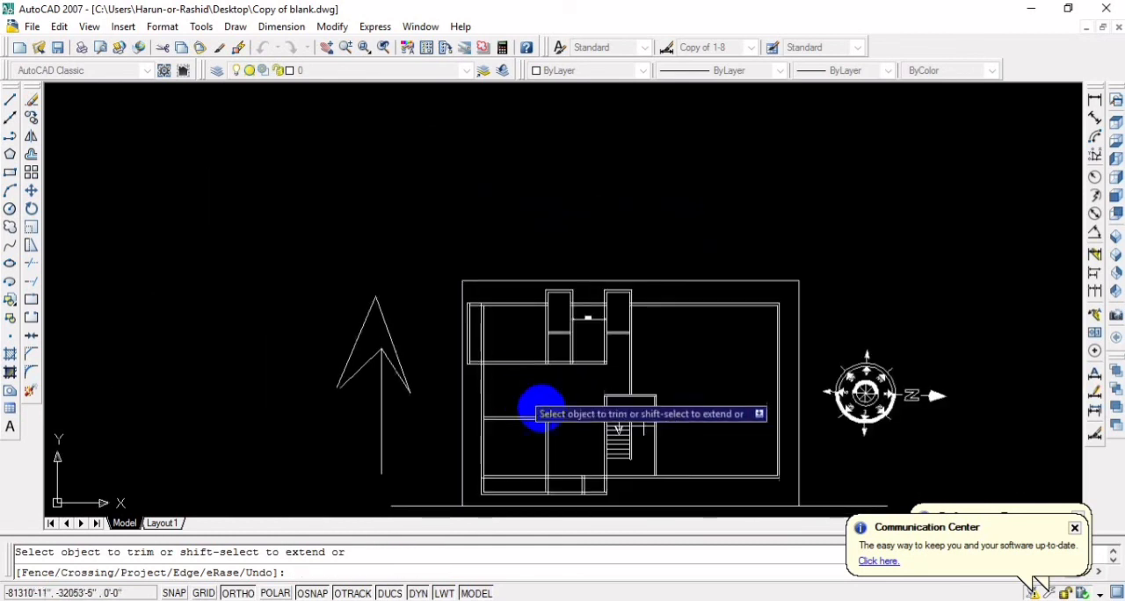
middle_click_drag(539, 407, 557, 339)
scroll(498, 315, "up", 2)
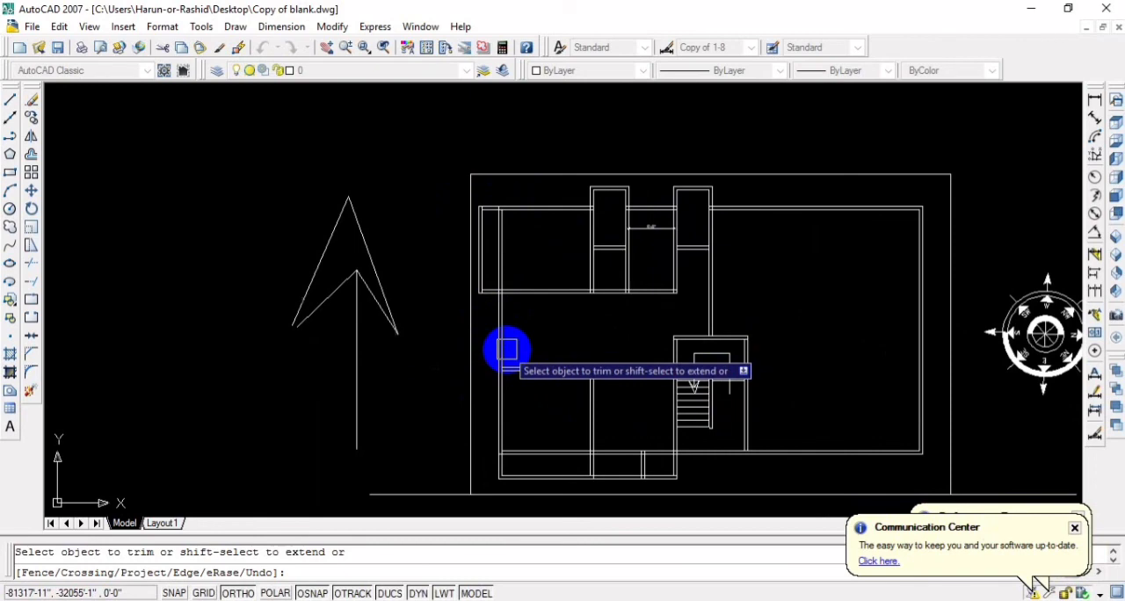
scroll(506, 350, "up", 3)
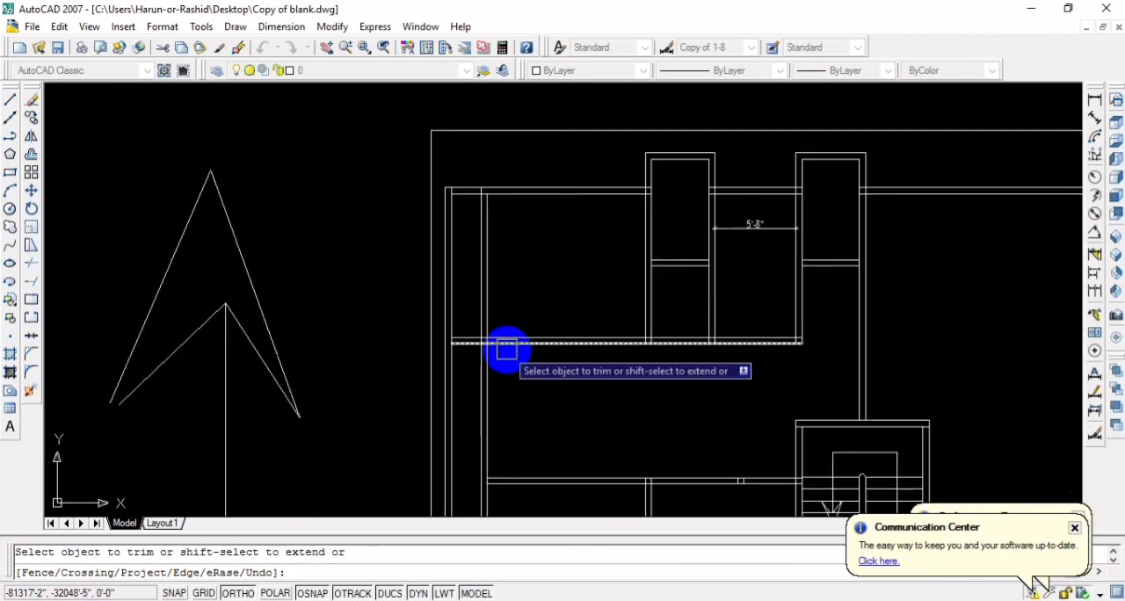